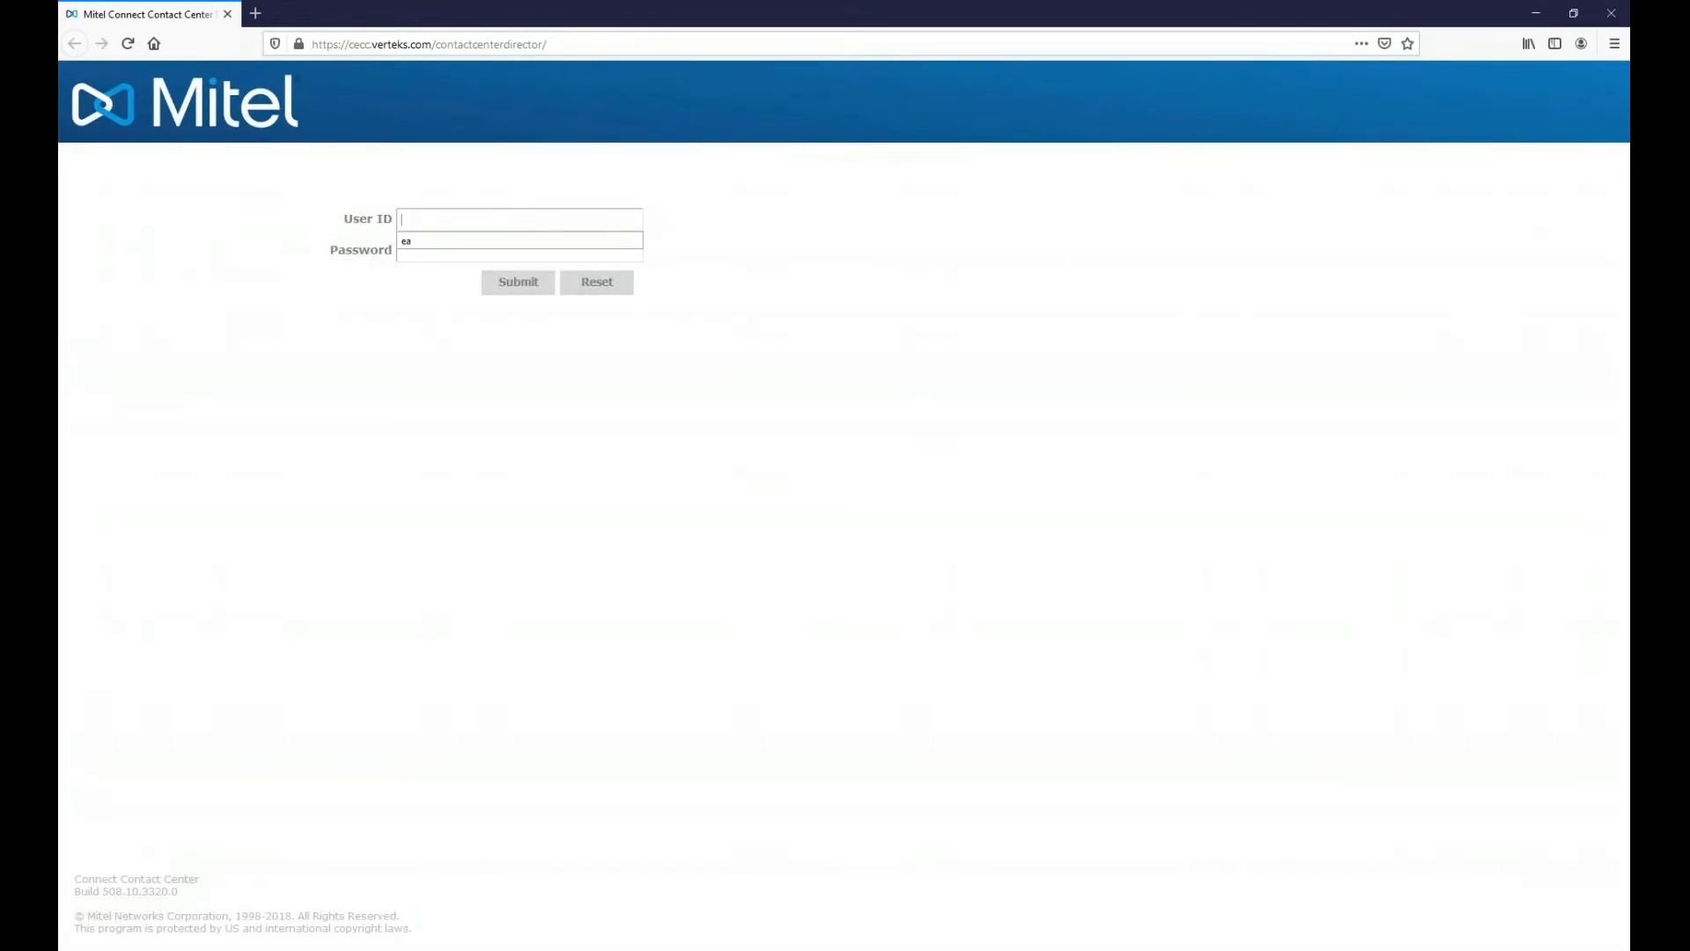
- Sign in with the saved user ID and password, and decline Firefox's offer to save the login
left_click(423, 240)
key("Tab")
type("•••••")
key("Return")
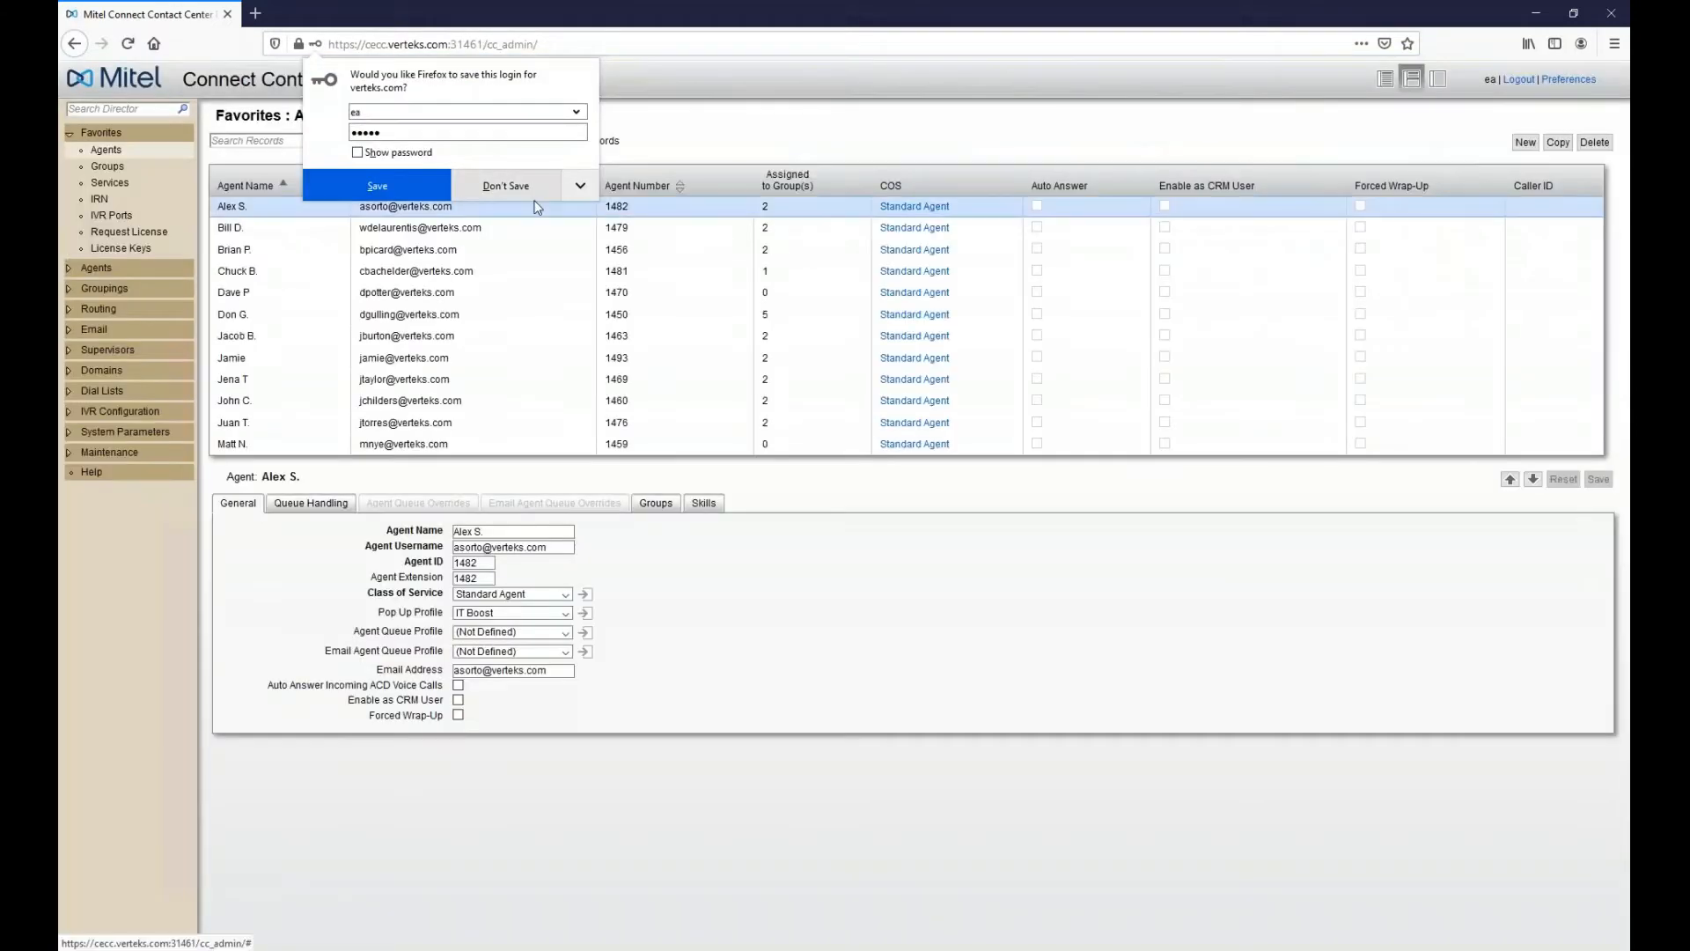
left_click(528, 196)
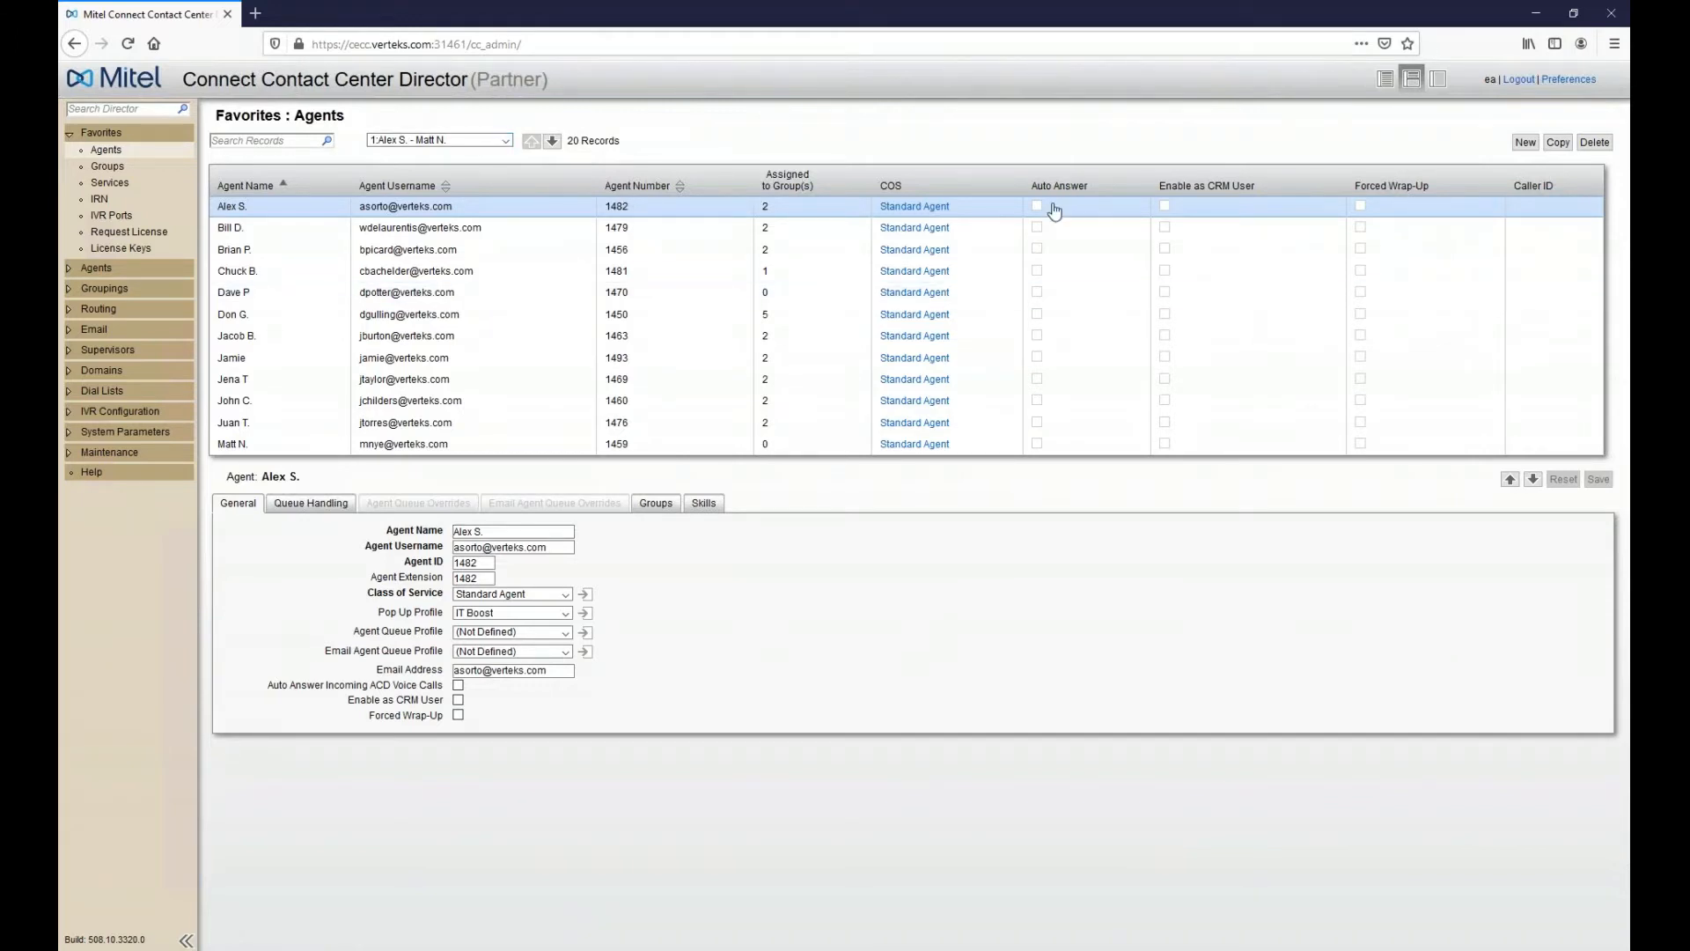
- Leave the remote session and load the cdirector.verteks.com:5477 /dm/login page in a new Firefox tab
mouse_move(1075, 4)
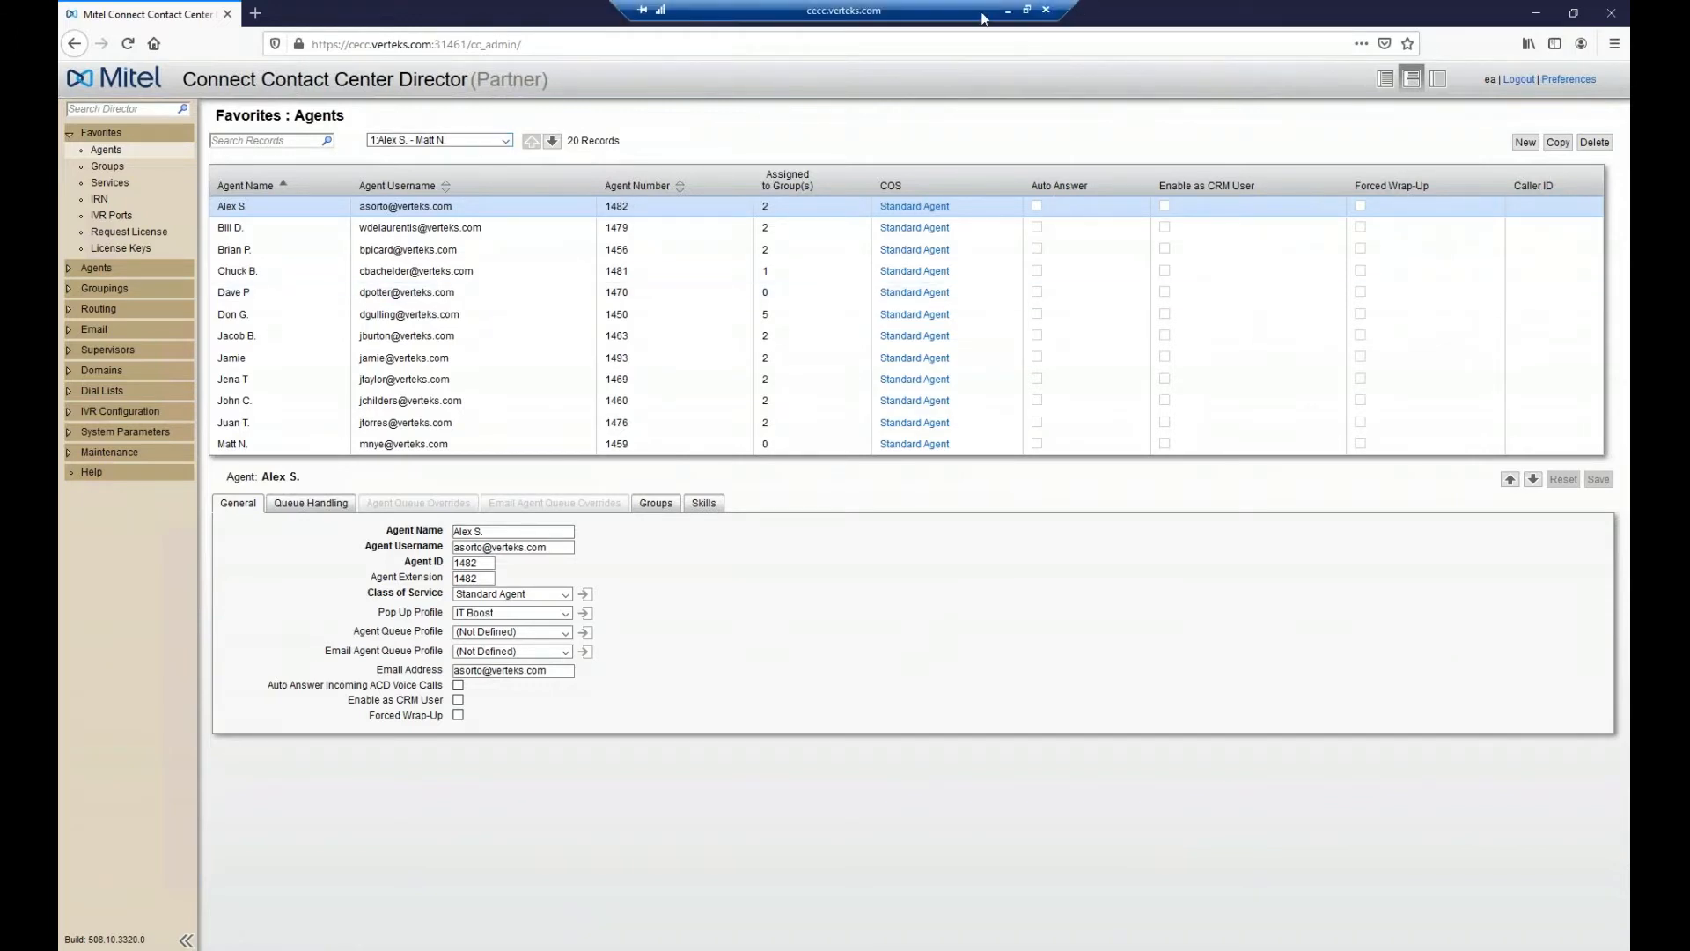
left_click(1008, 10)
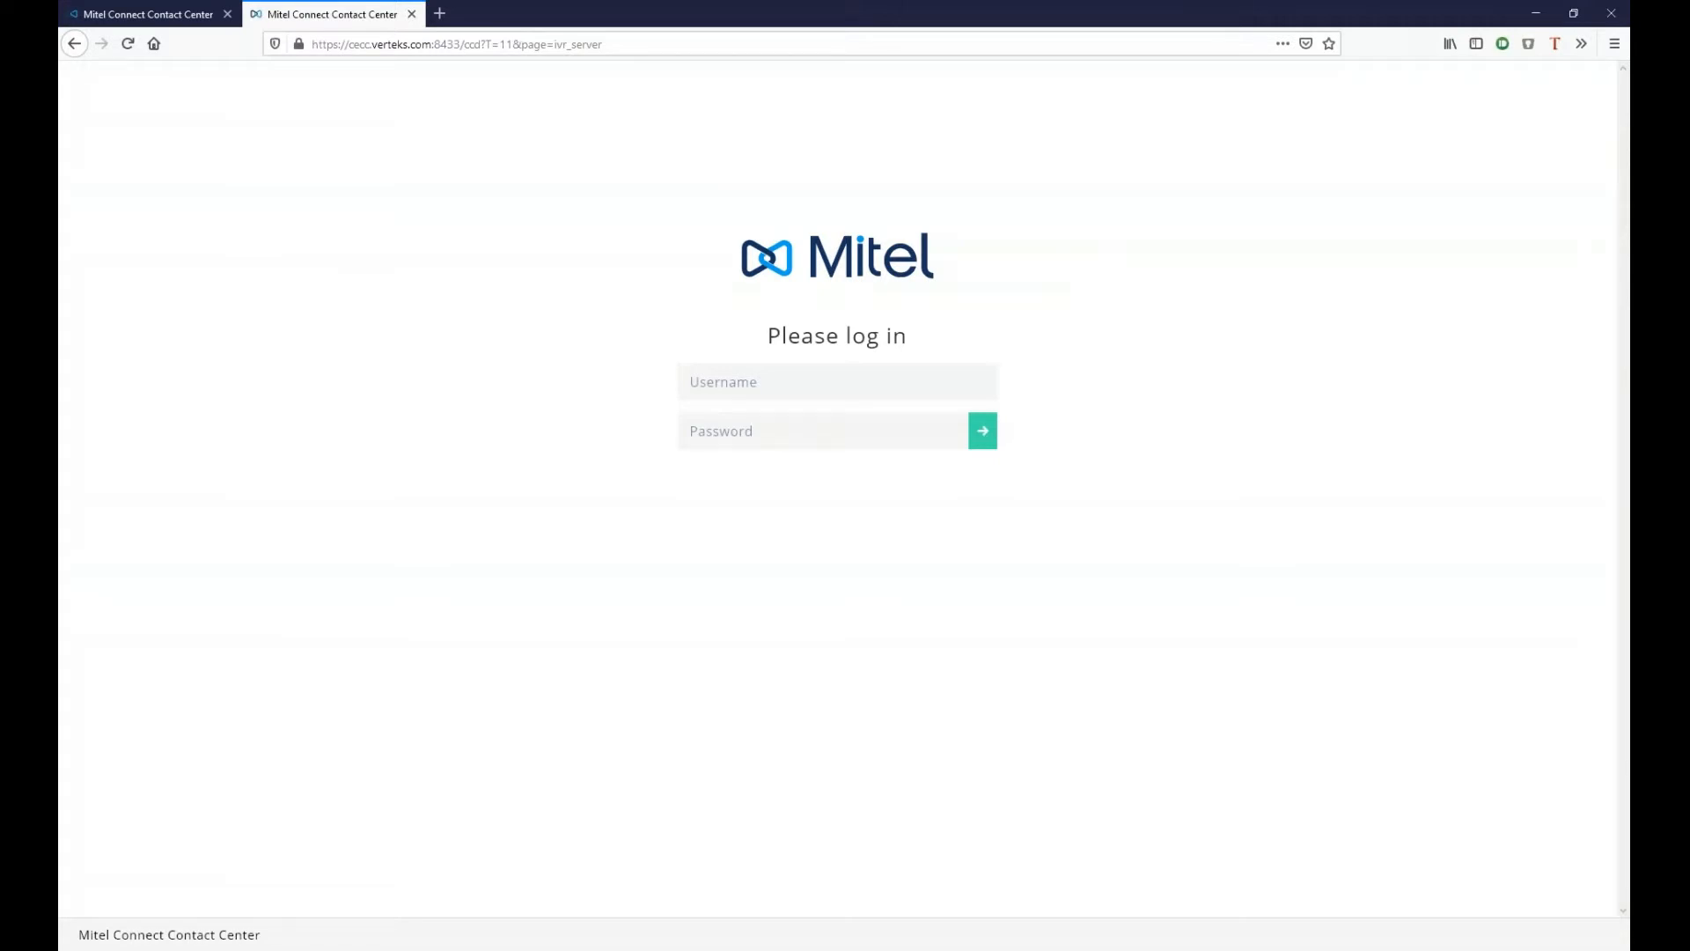
left_click(439, 13)
type("cdirector.verteks.com:5477/")
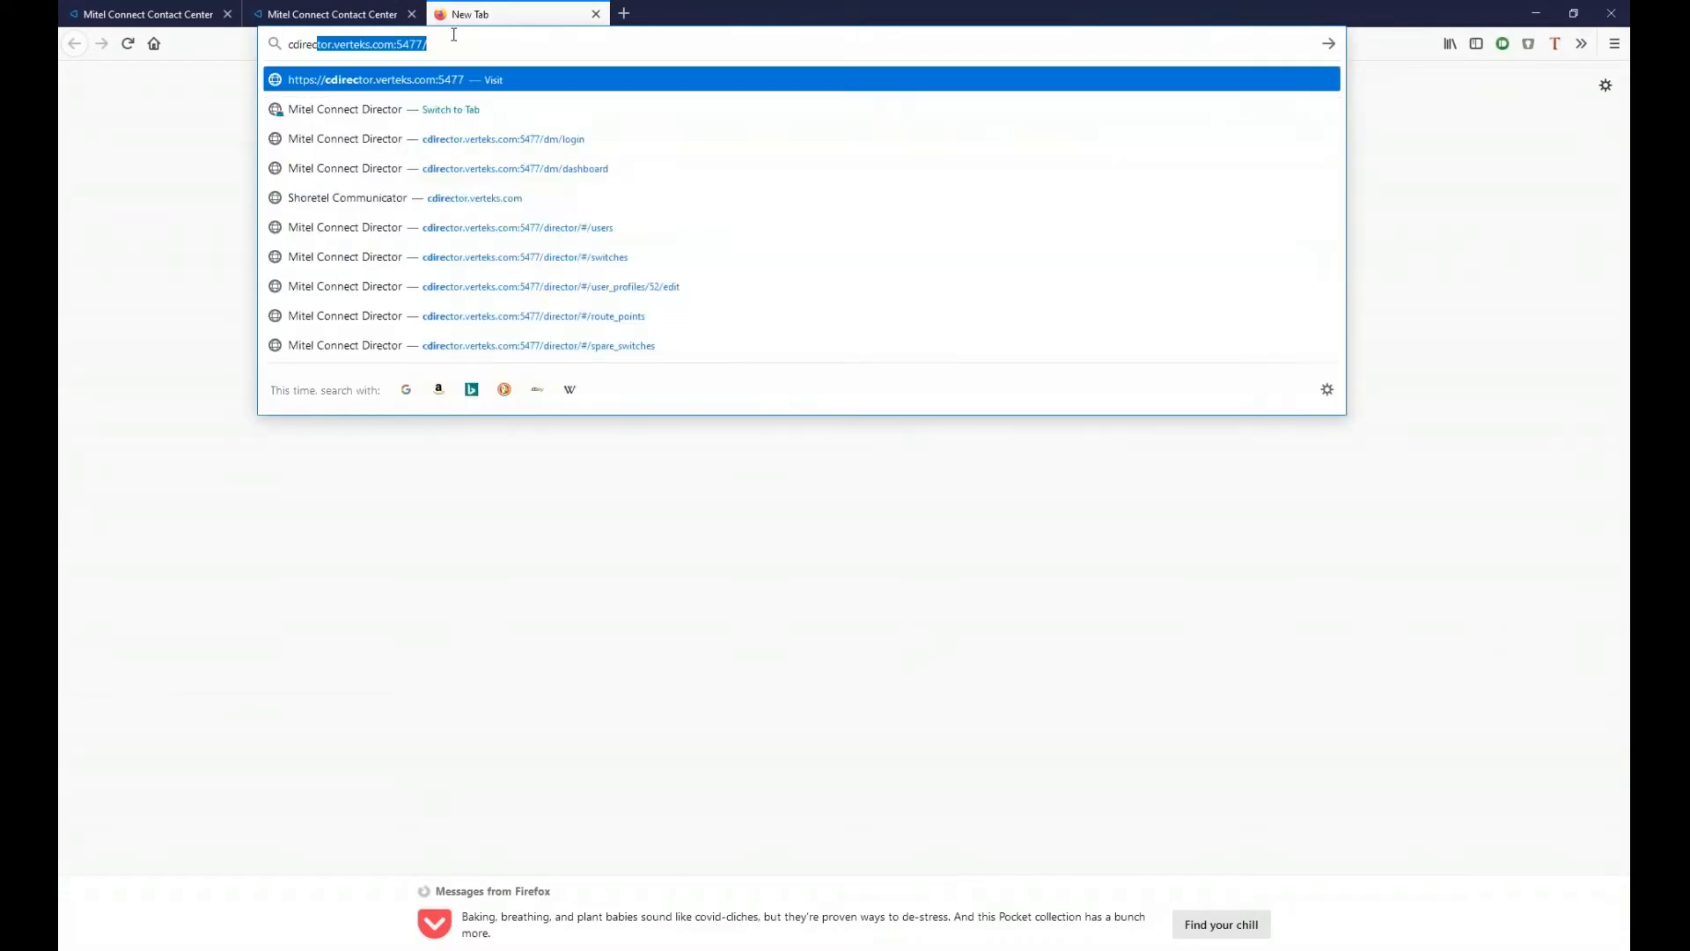
key("Down")
key("Down")
key("Return")
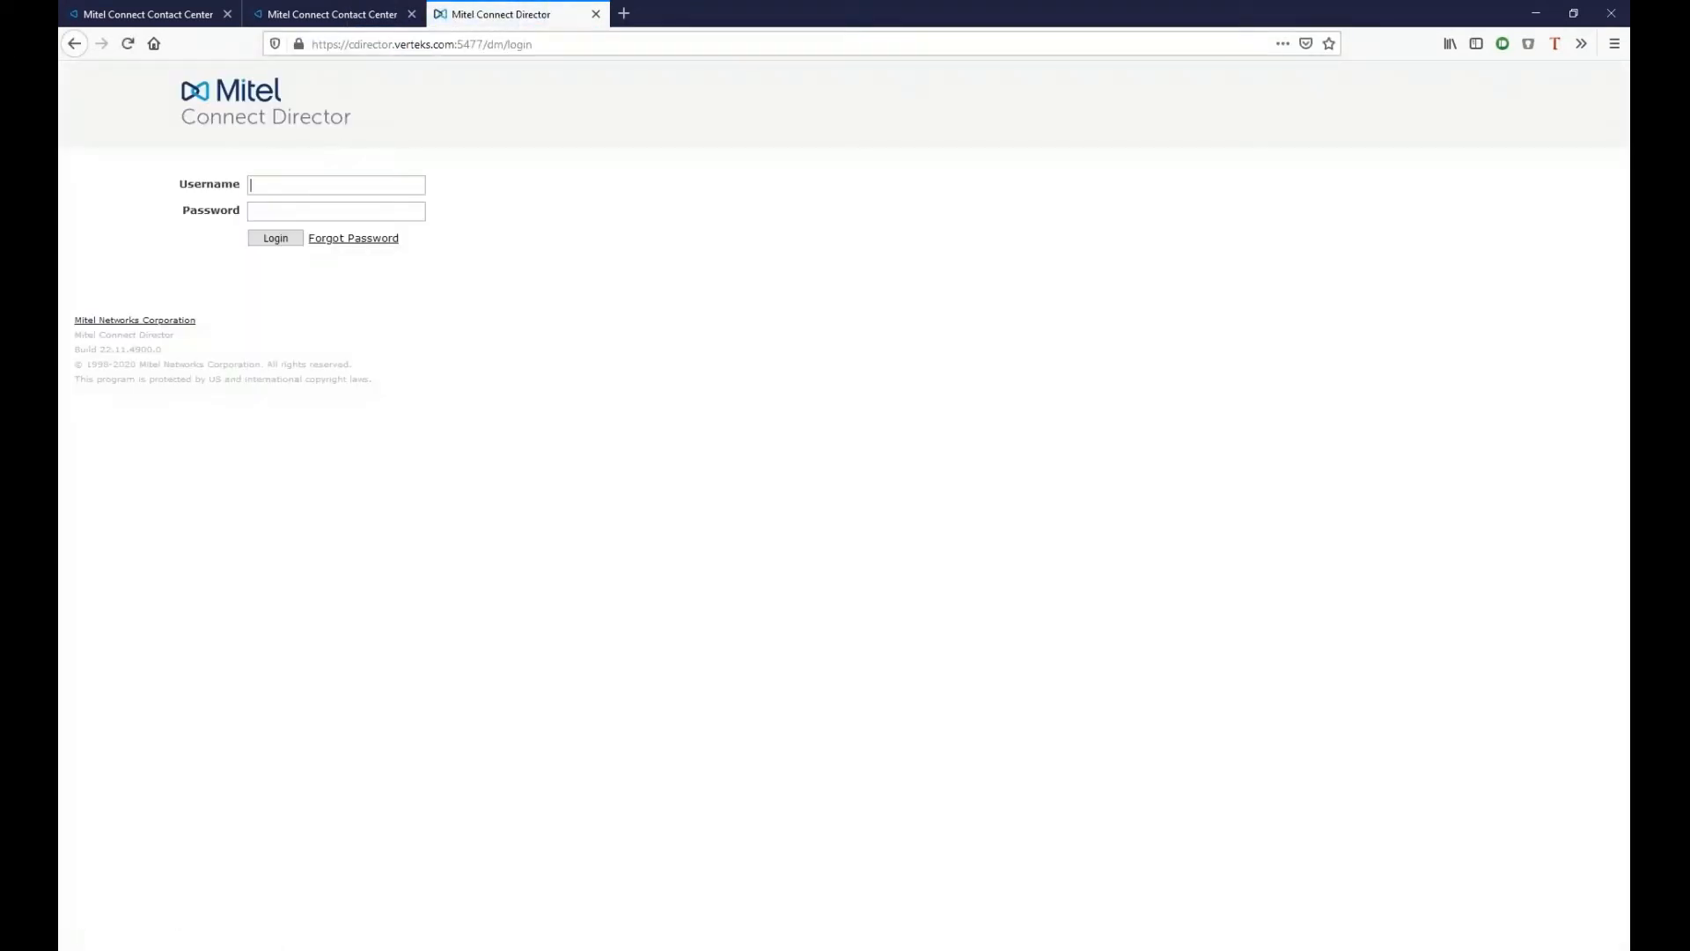
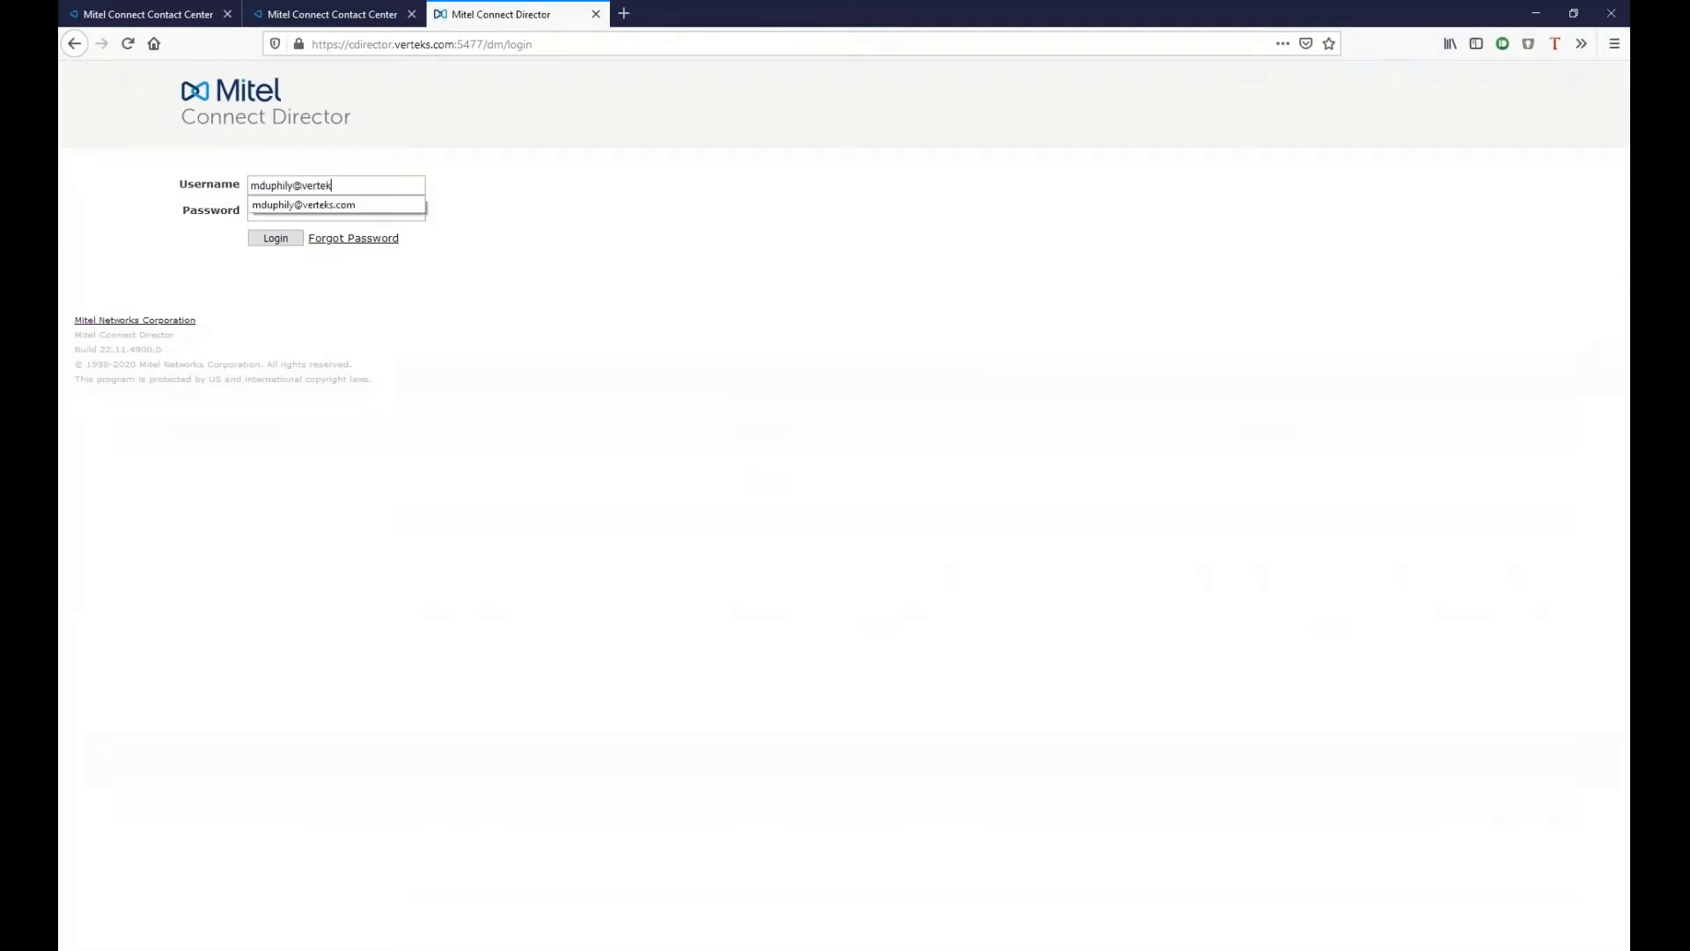
- Log in to Connect Director with the user's e-mail and account password
key("Tab")
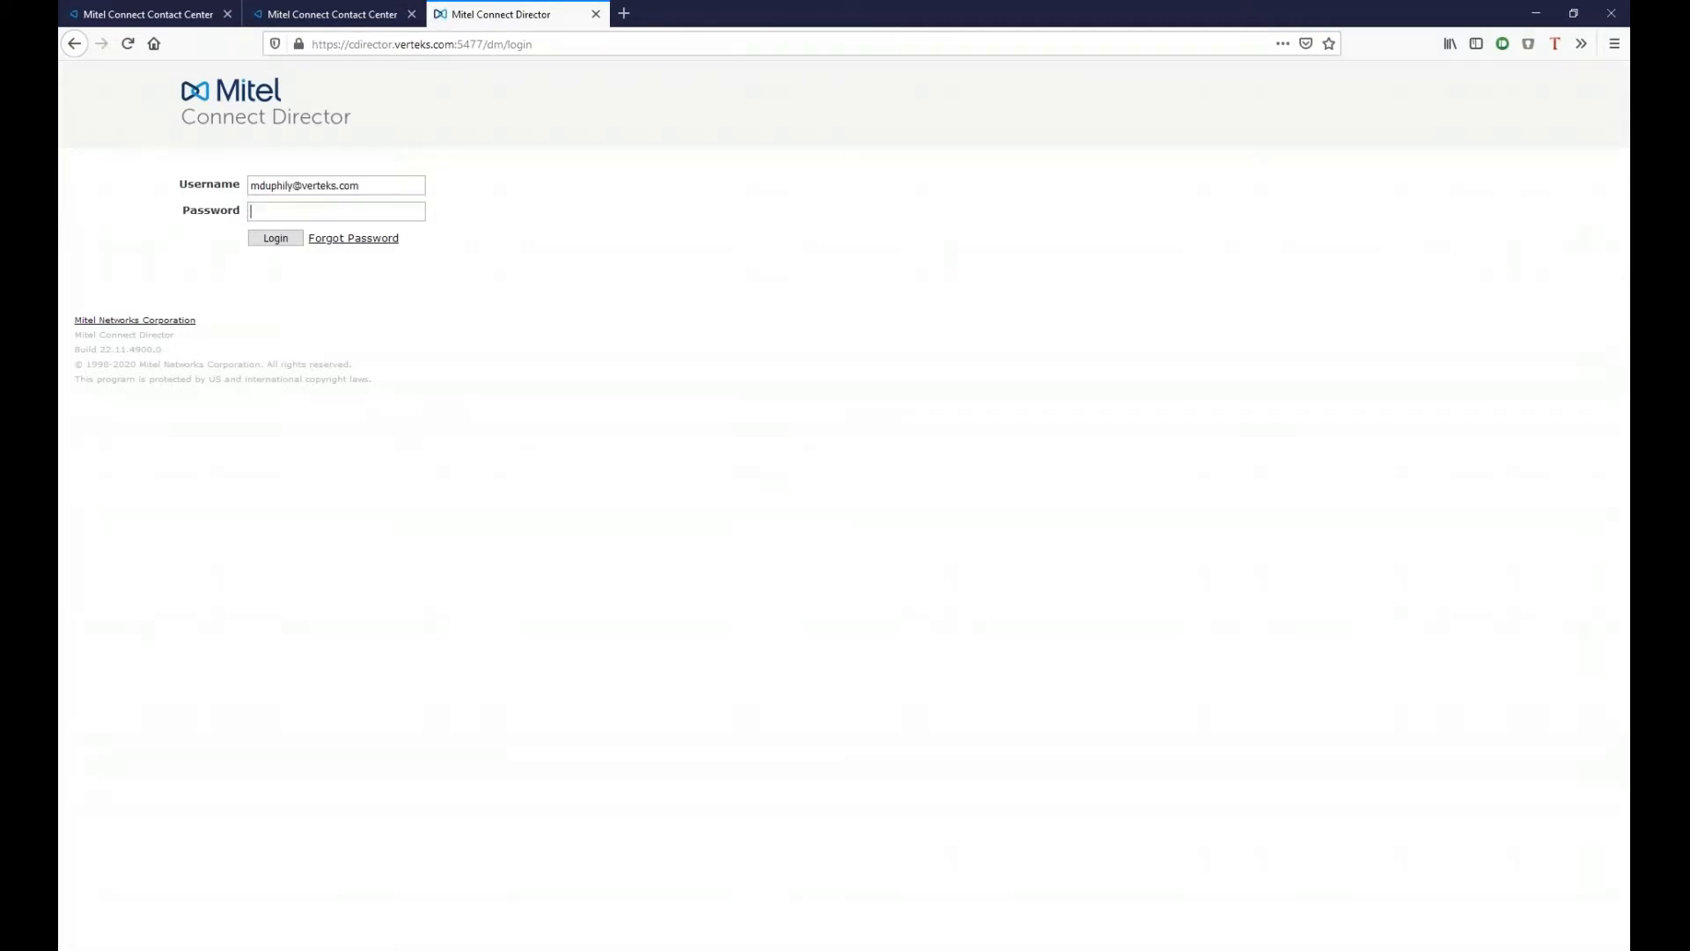
type("**********")
key("Return")
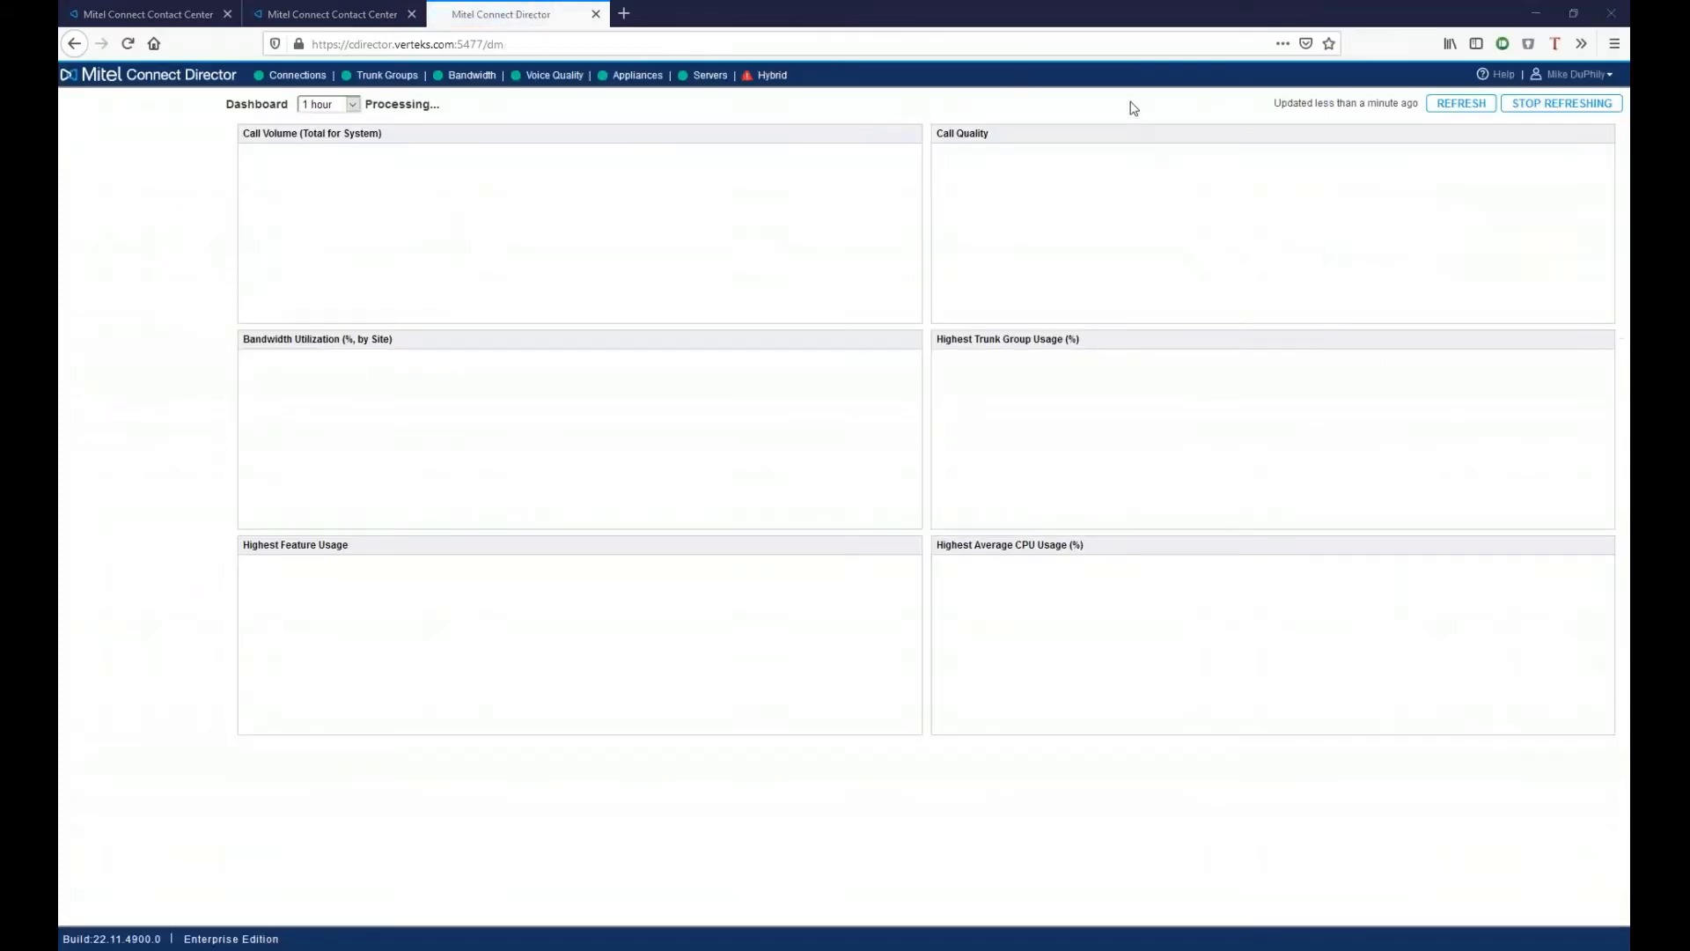
- Dismiss the password prompt and go to Administration > Features > Call Control > Route Points
left_click(1128, 106)
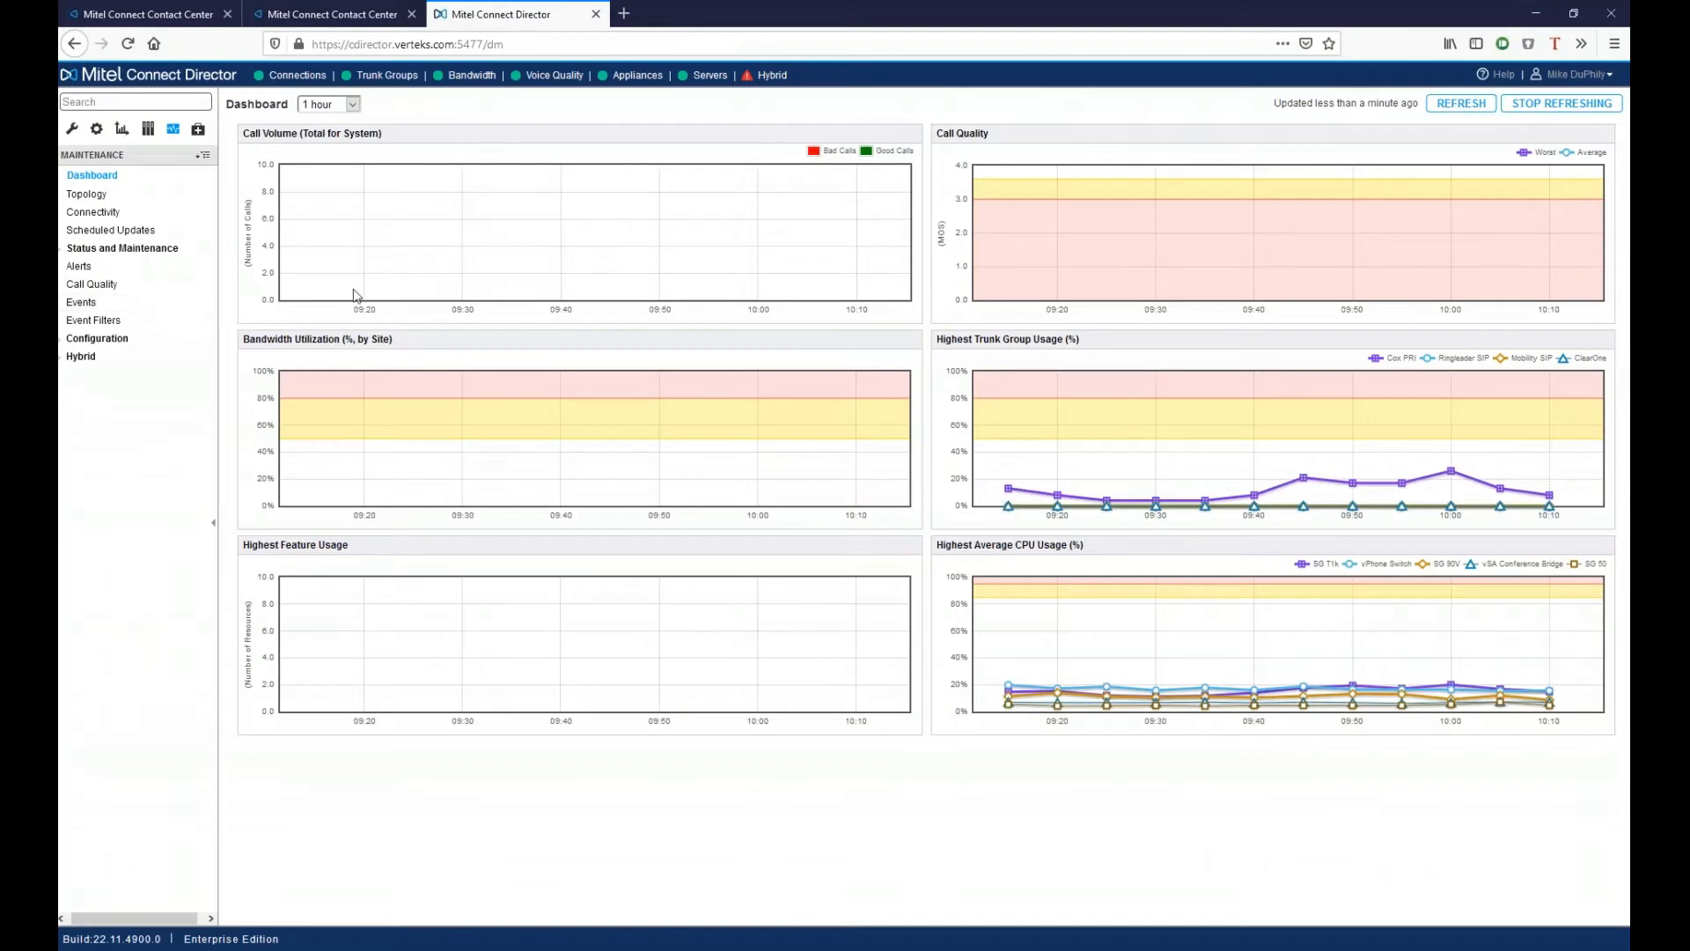
left_click(73, 128)
left_click(126, 245)
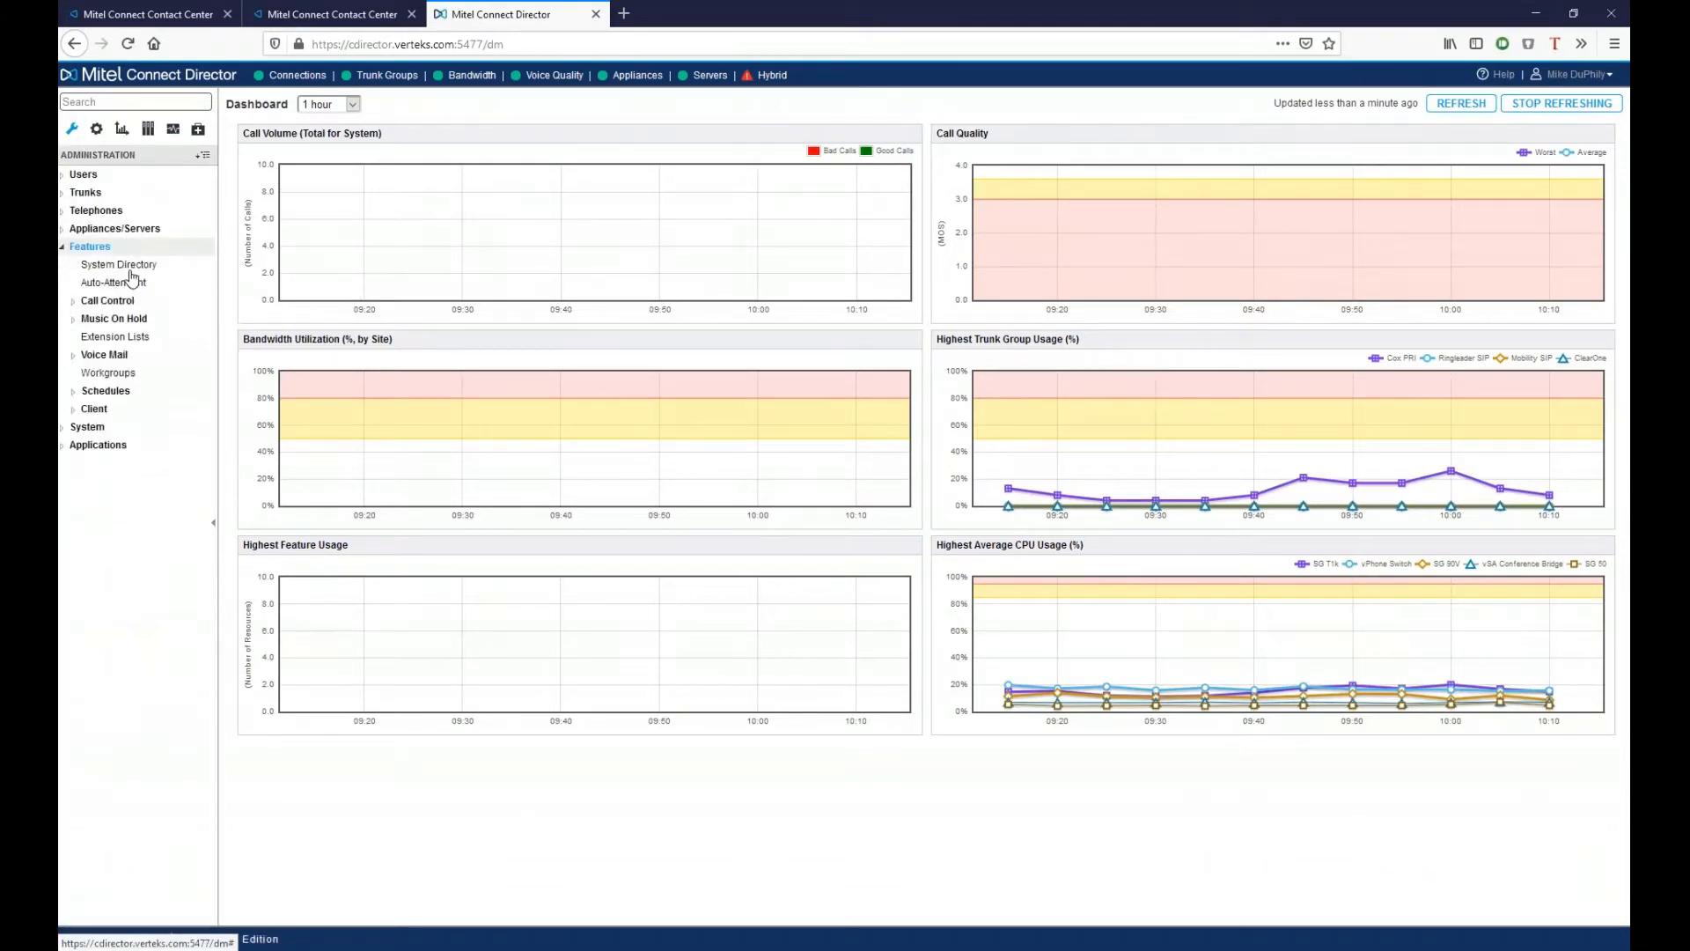
left_click(134, 301)
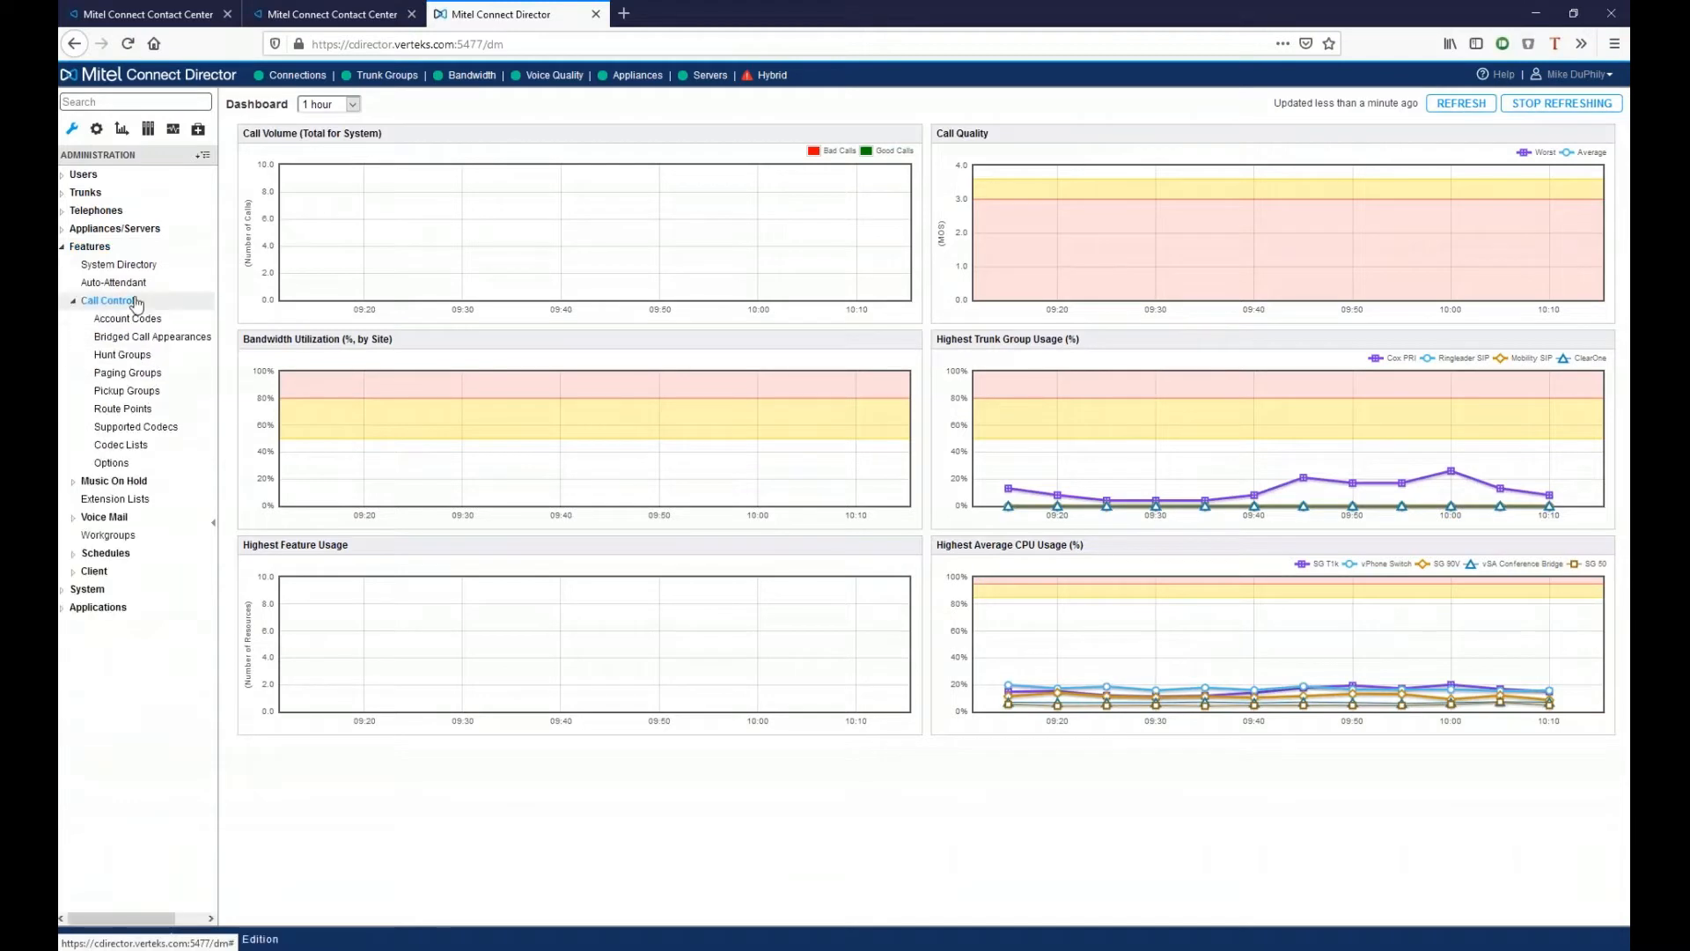
left_click(137, 411)
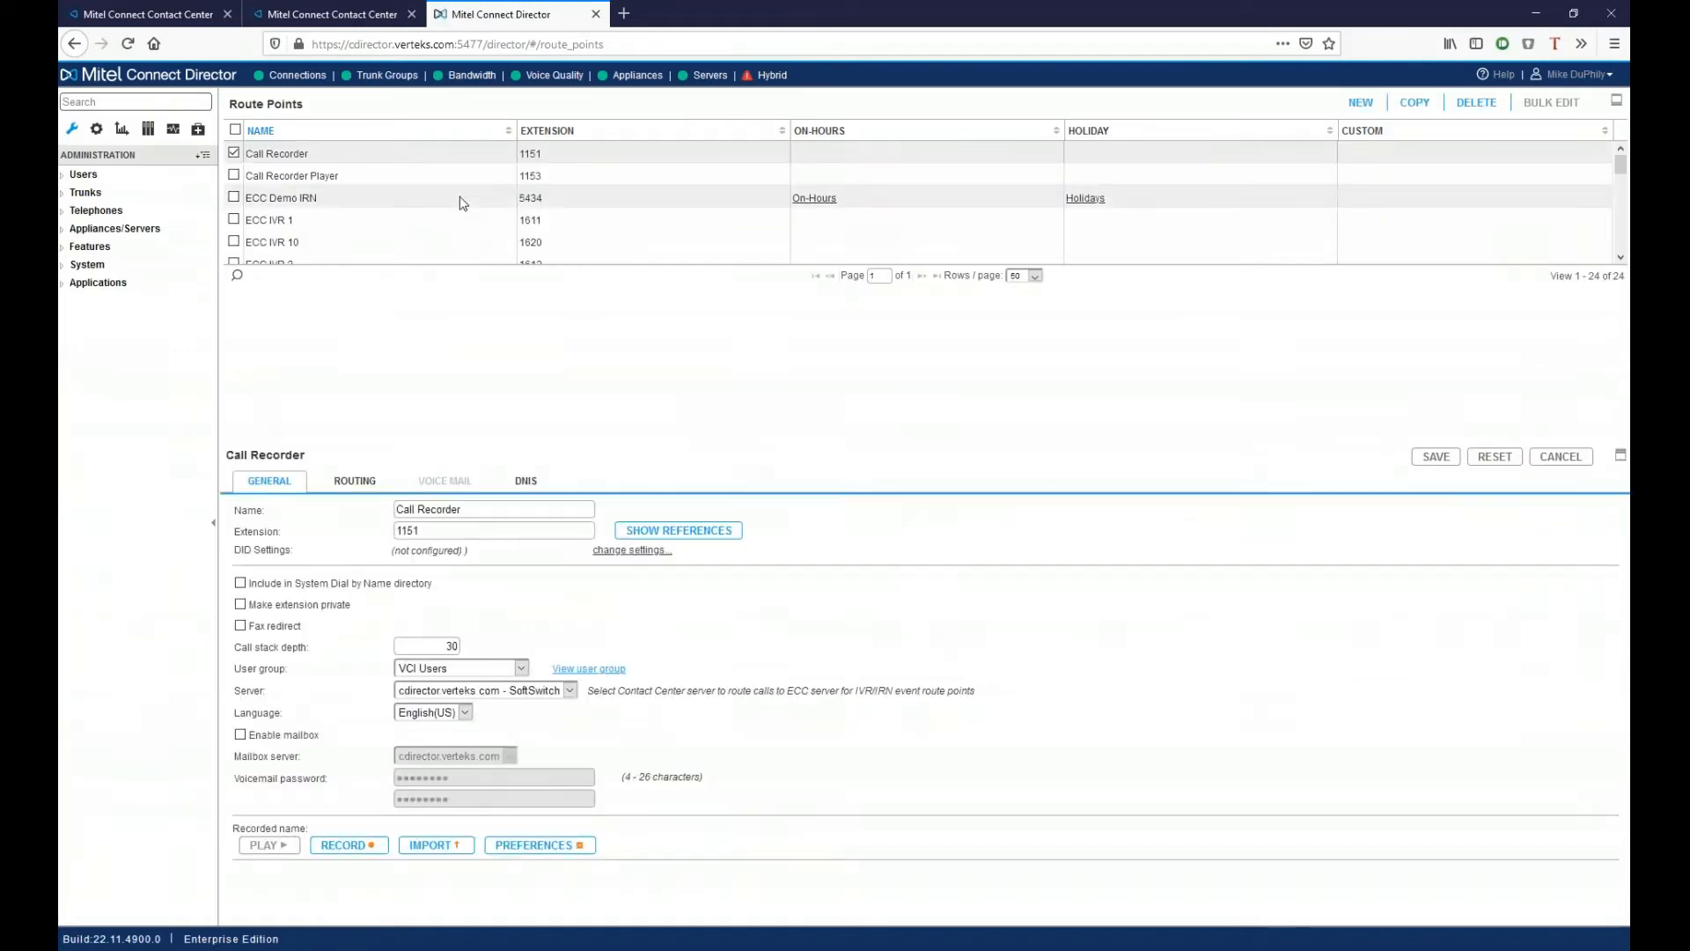
- Show the ECC Demo IRN route point's Routing tab, which forwards to 1488 Help Desk HG after 4 rings
left_click(438, 204)
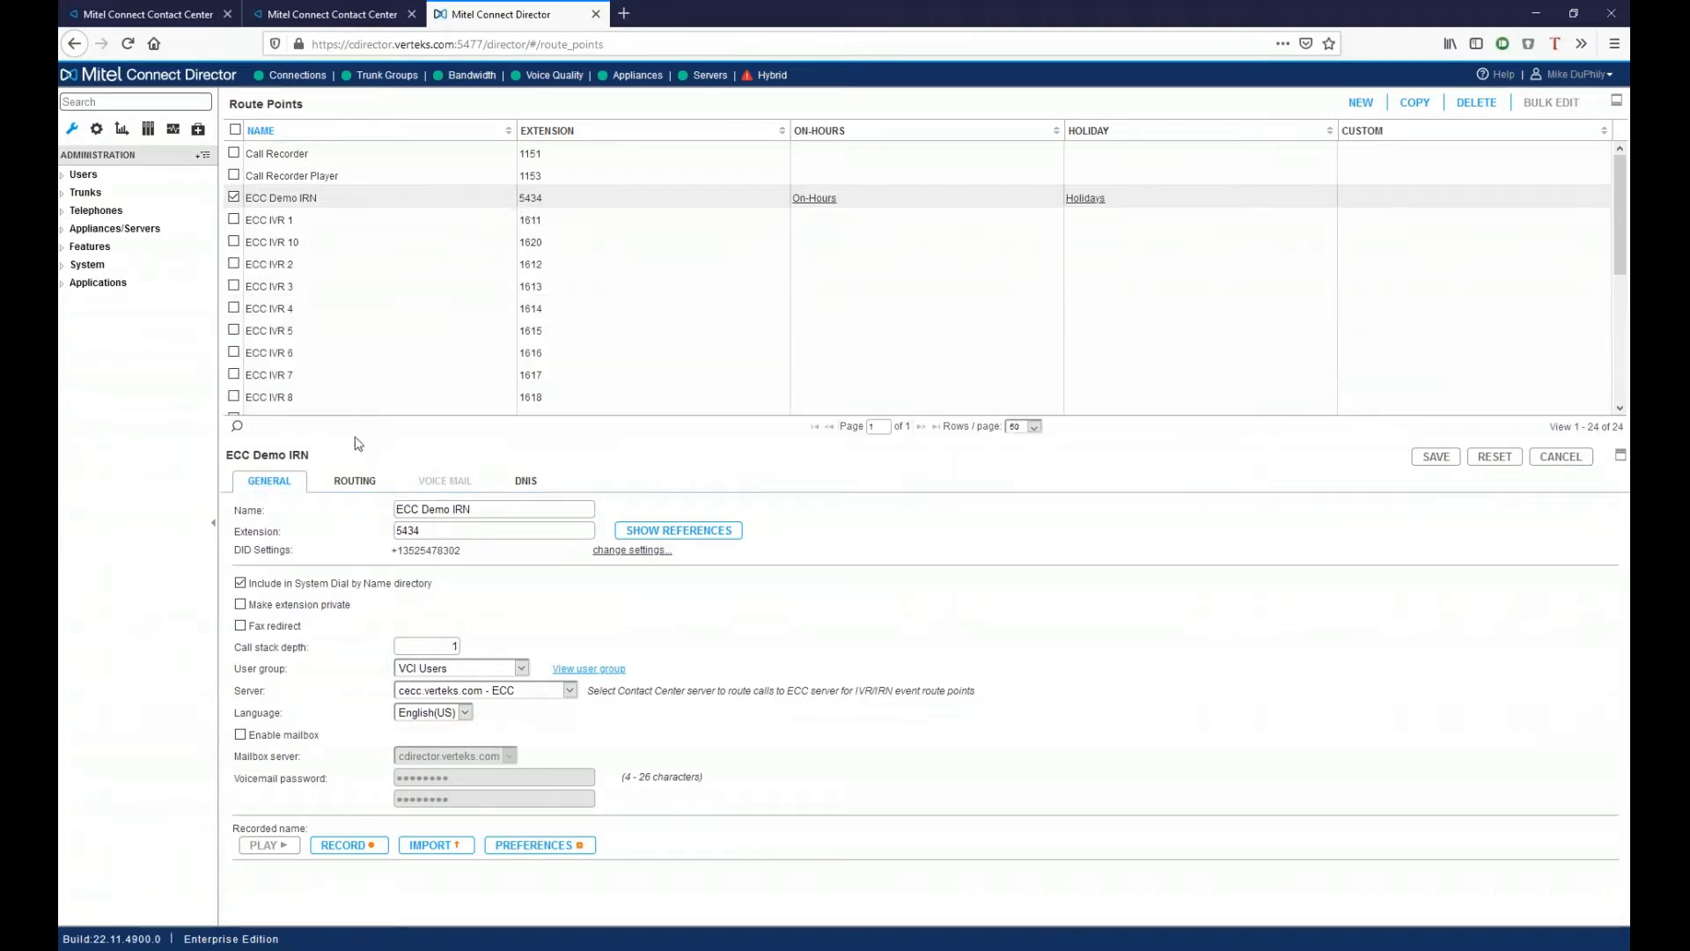
left_click(360, 484)
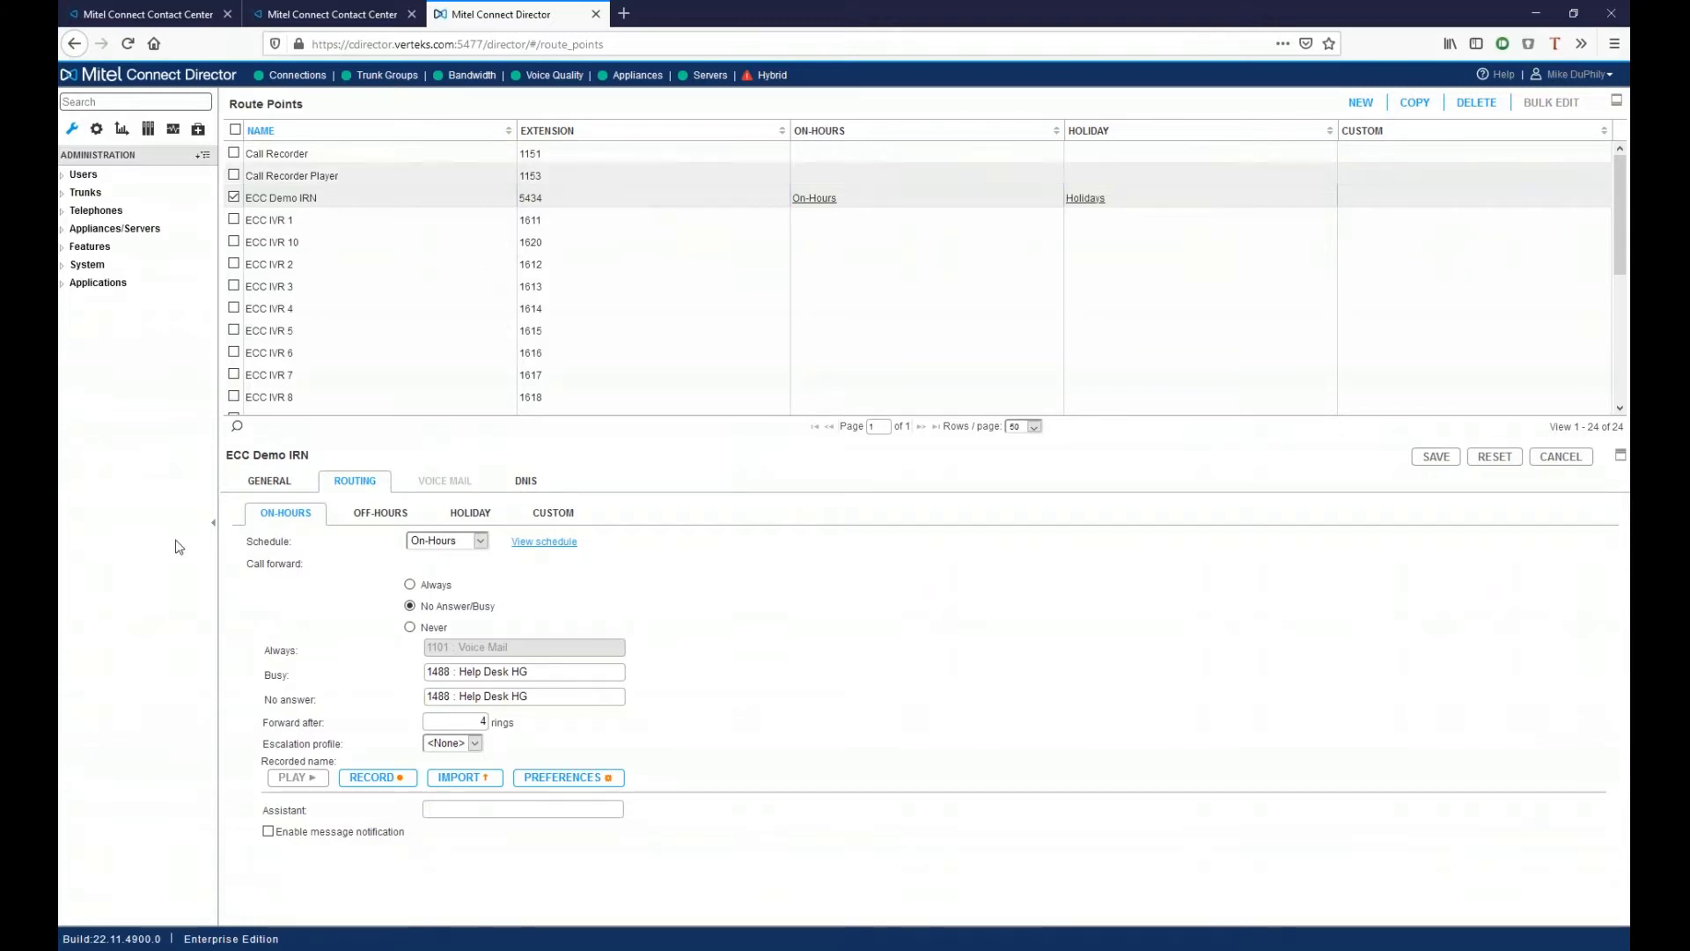
left_click(268, 481)
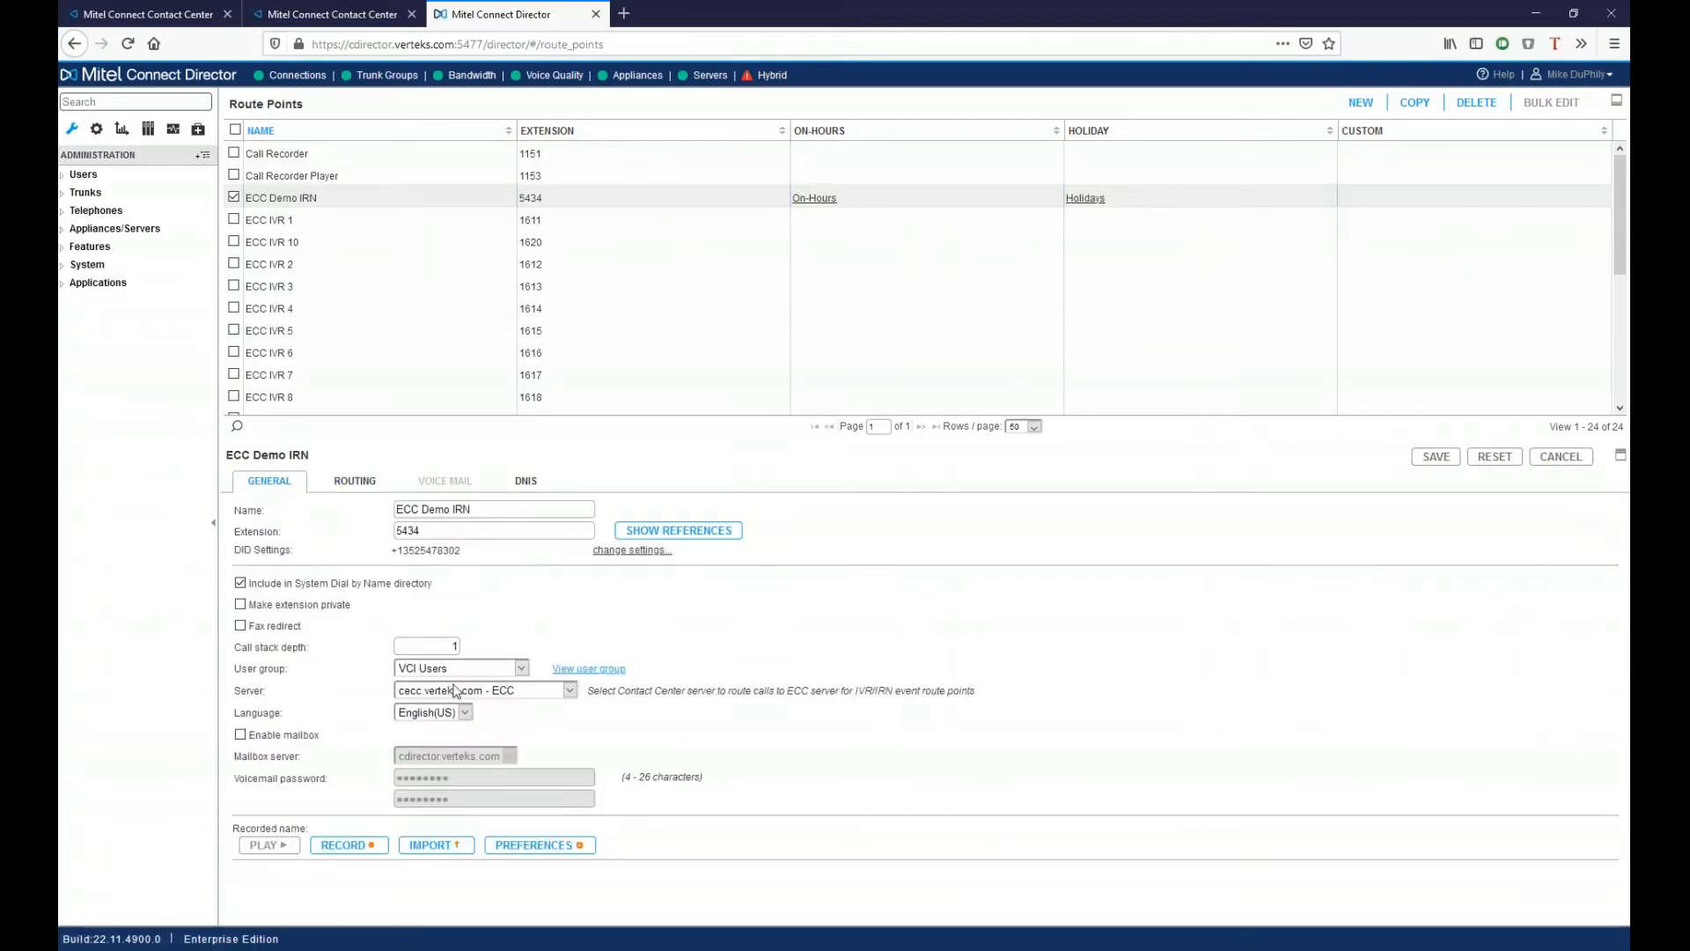
left_click(355, 481)
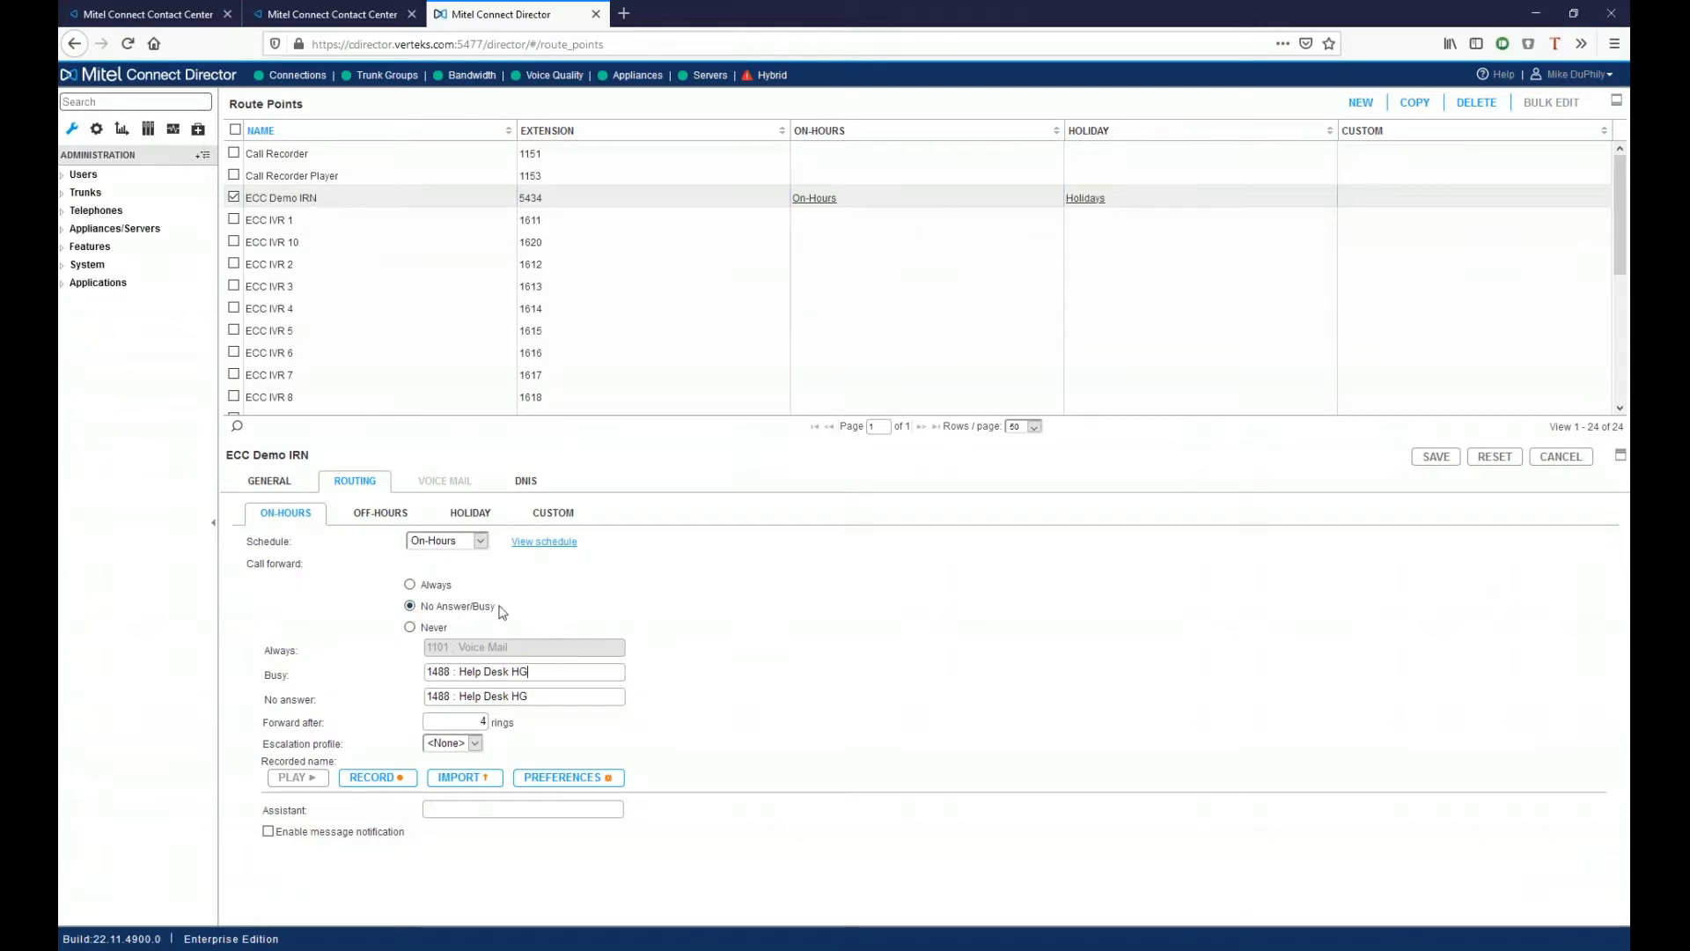
left_click(547, 673)
left_click_drag(542, 673, 366, 669)
left_click(632, 716)
- Return to the Contact Center Director session and list the Favorites IRNs
left_click(502, 671)
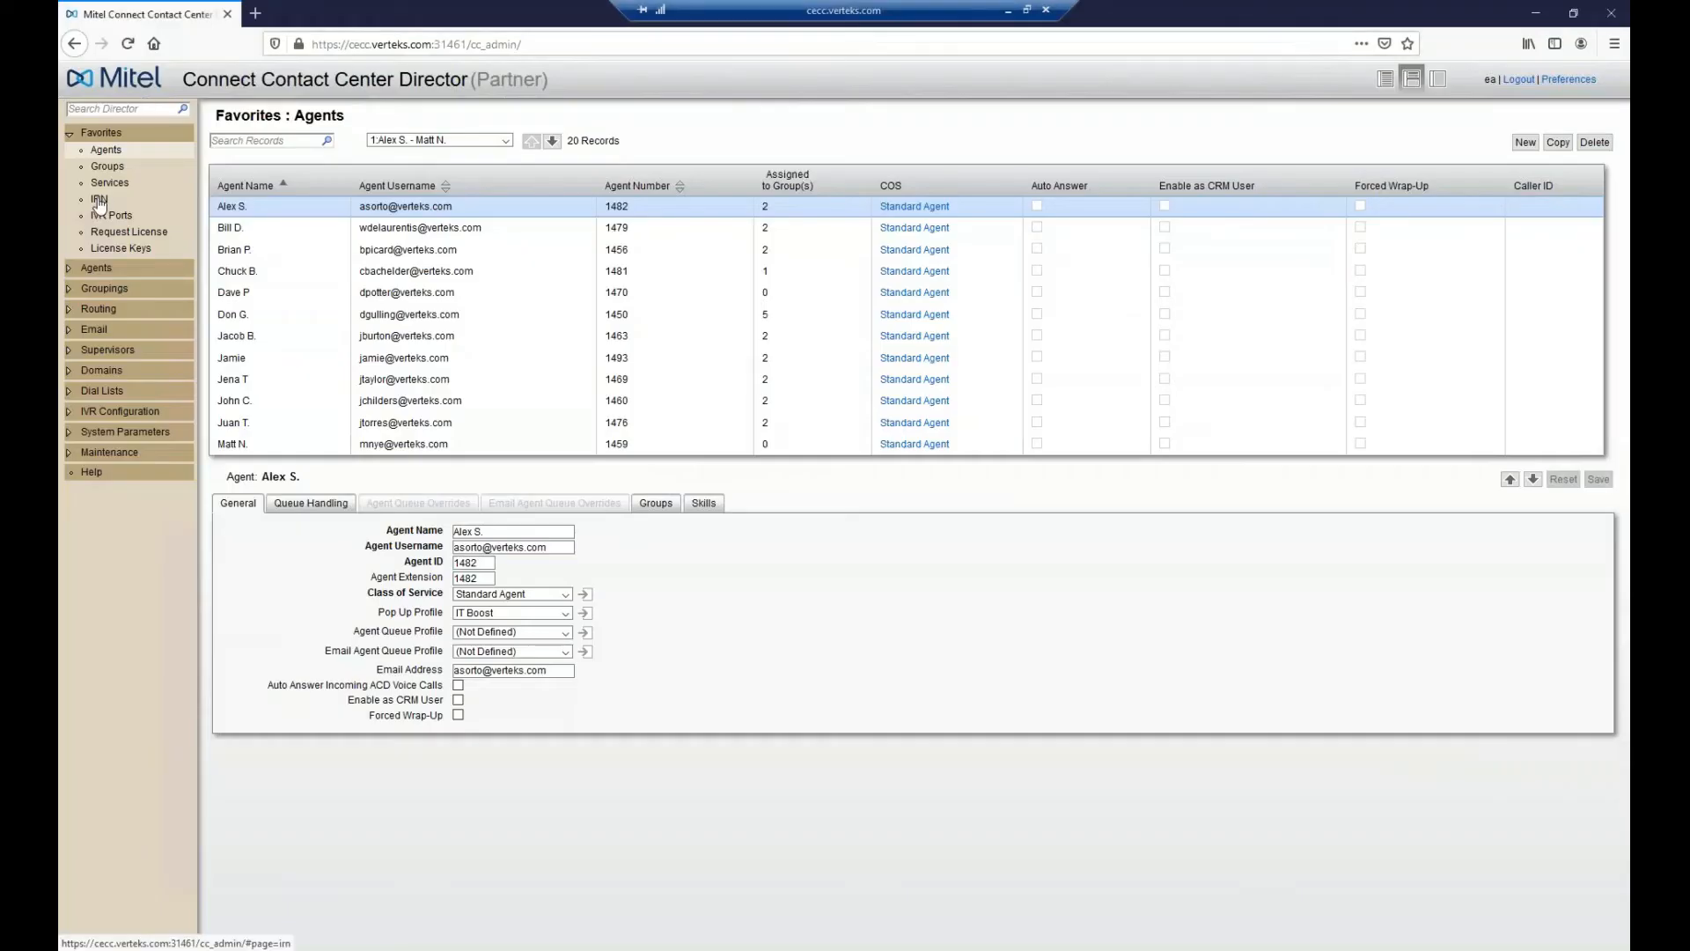
left_click(99, 200)
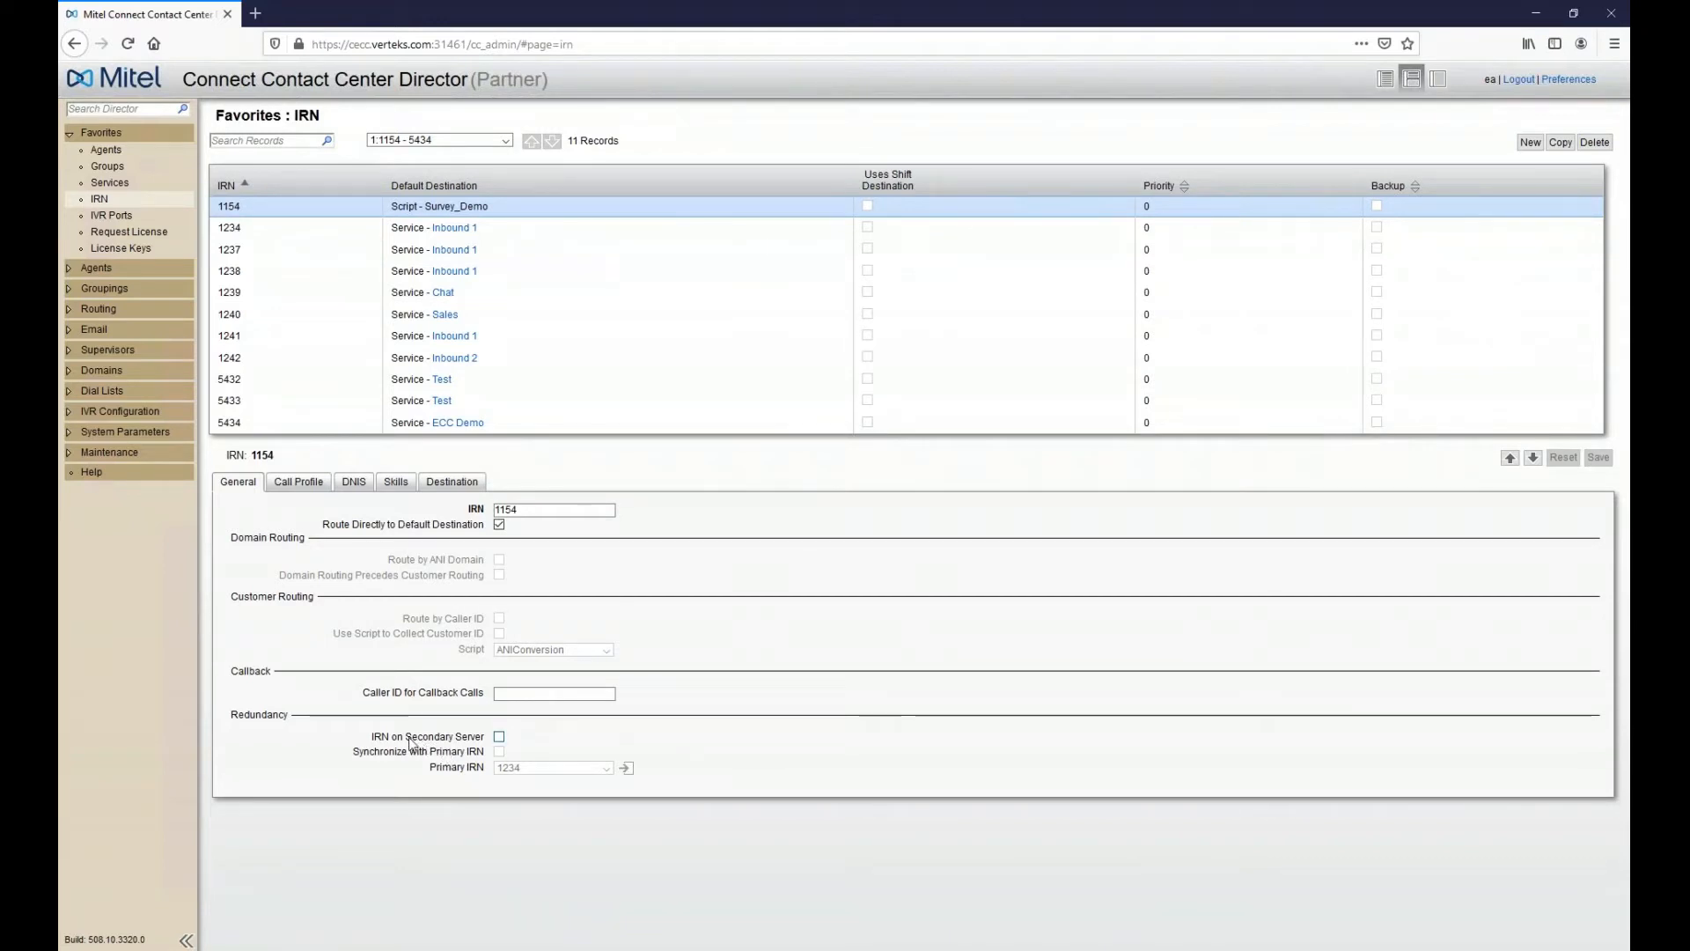
- Turn on IRN on Secondary Server for IRN 1154 and synchronize it with primary IRN 1234
left_click(408, 737)
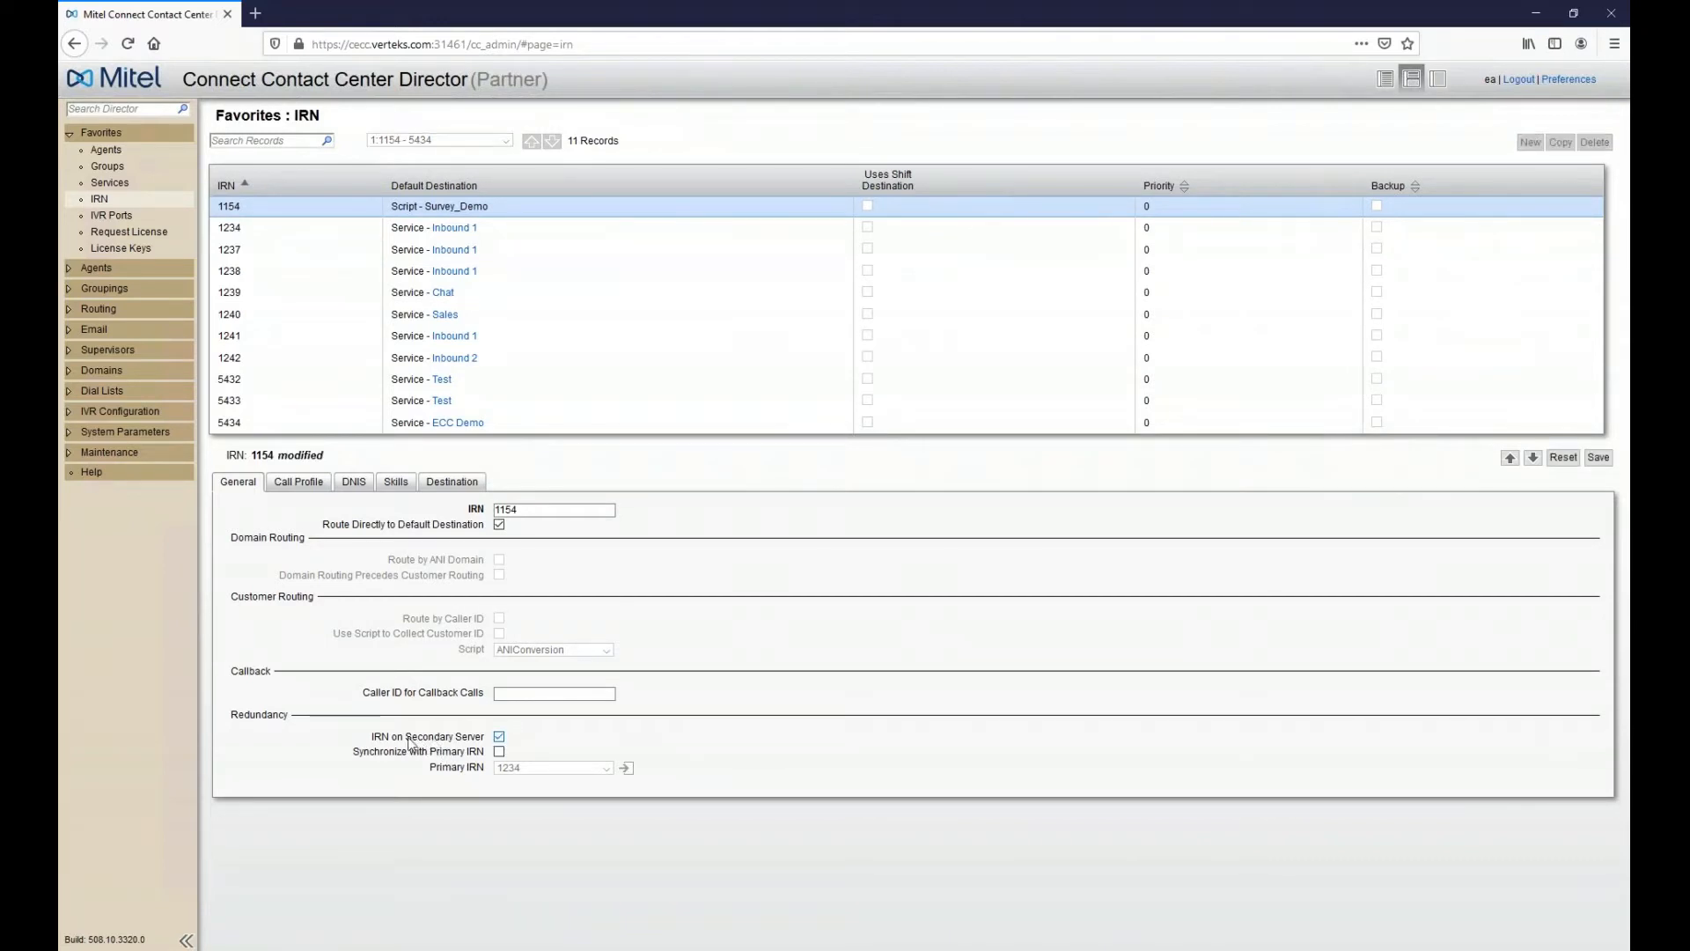
left_click(476, 741)
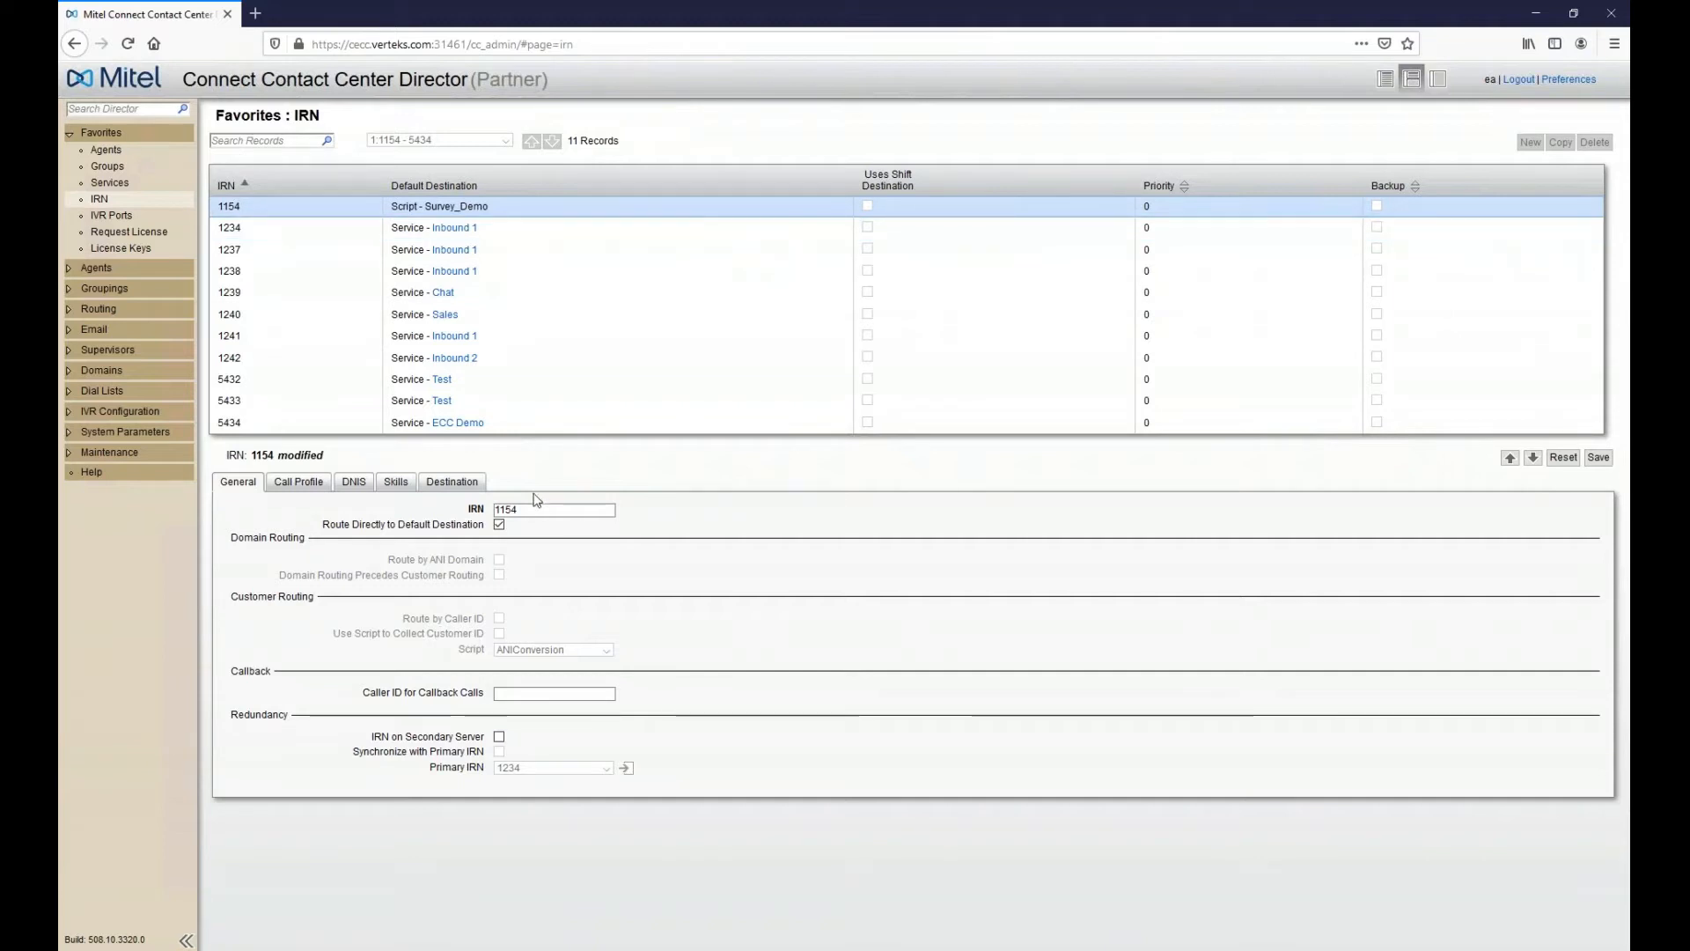
left_click(493, 738)
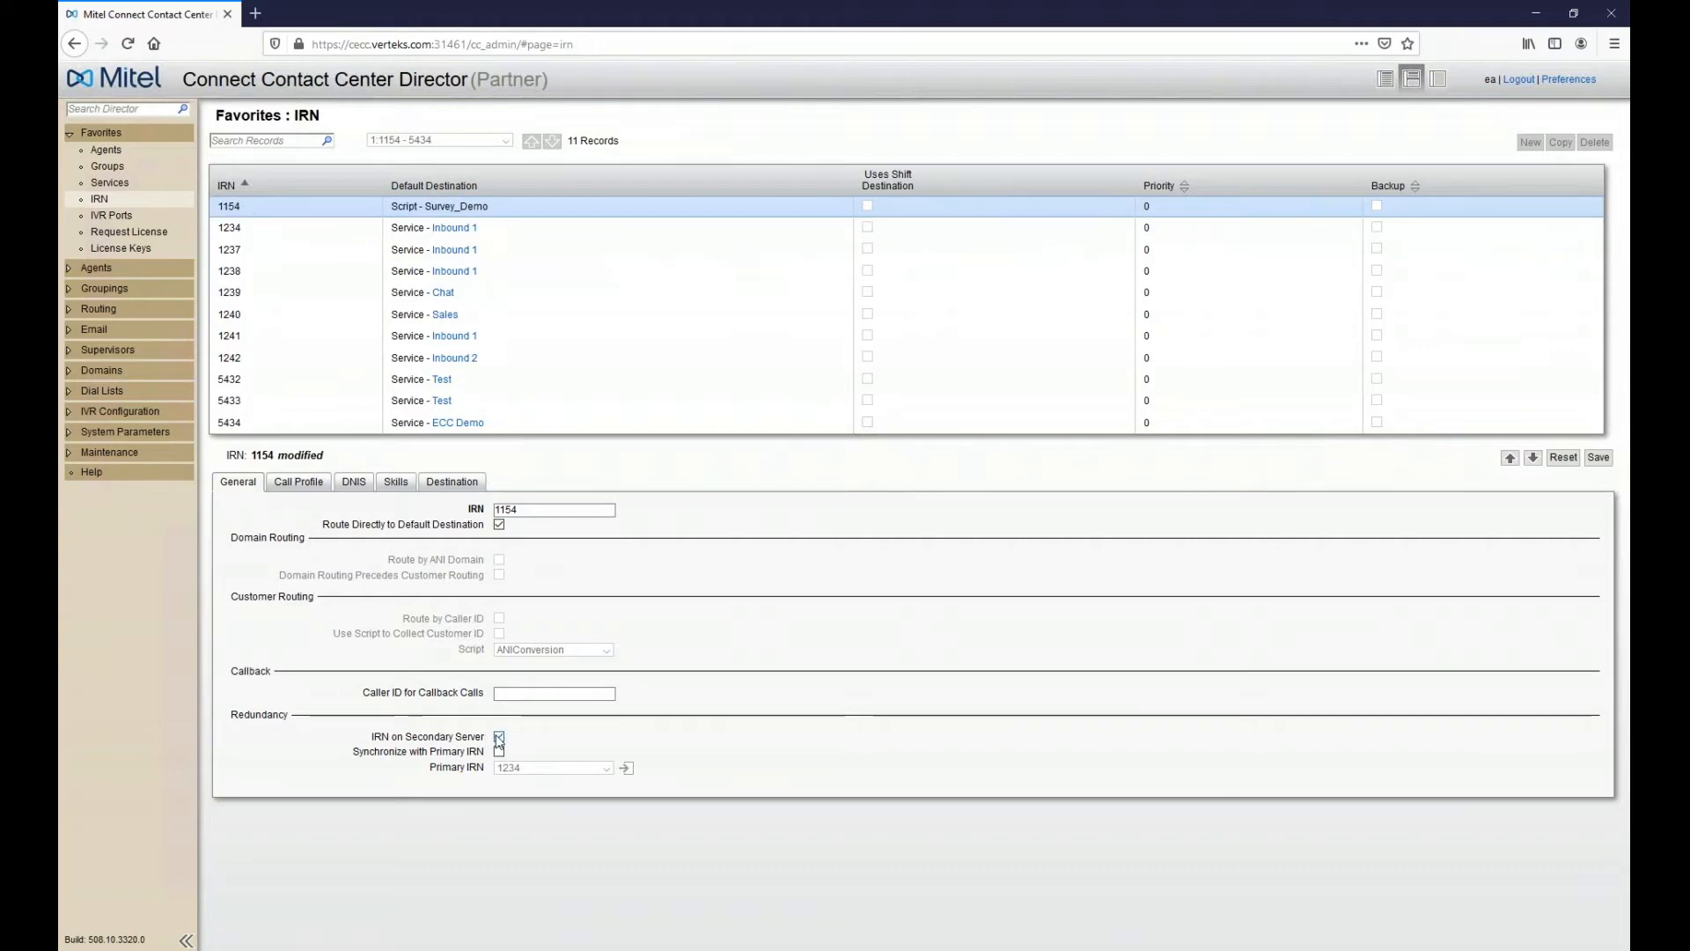
left_click(525, 509)
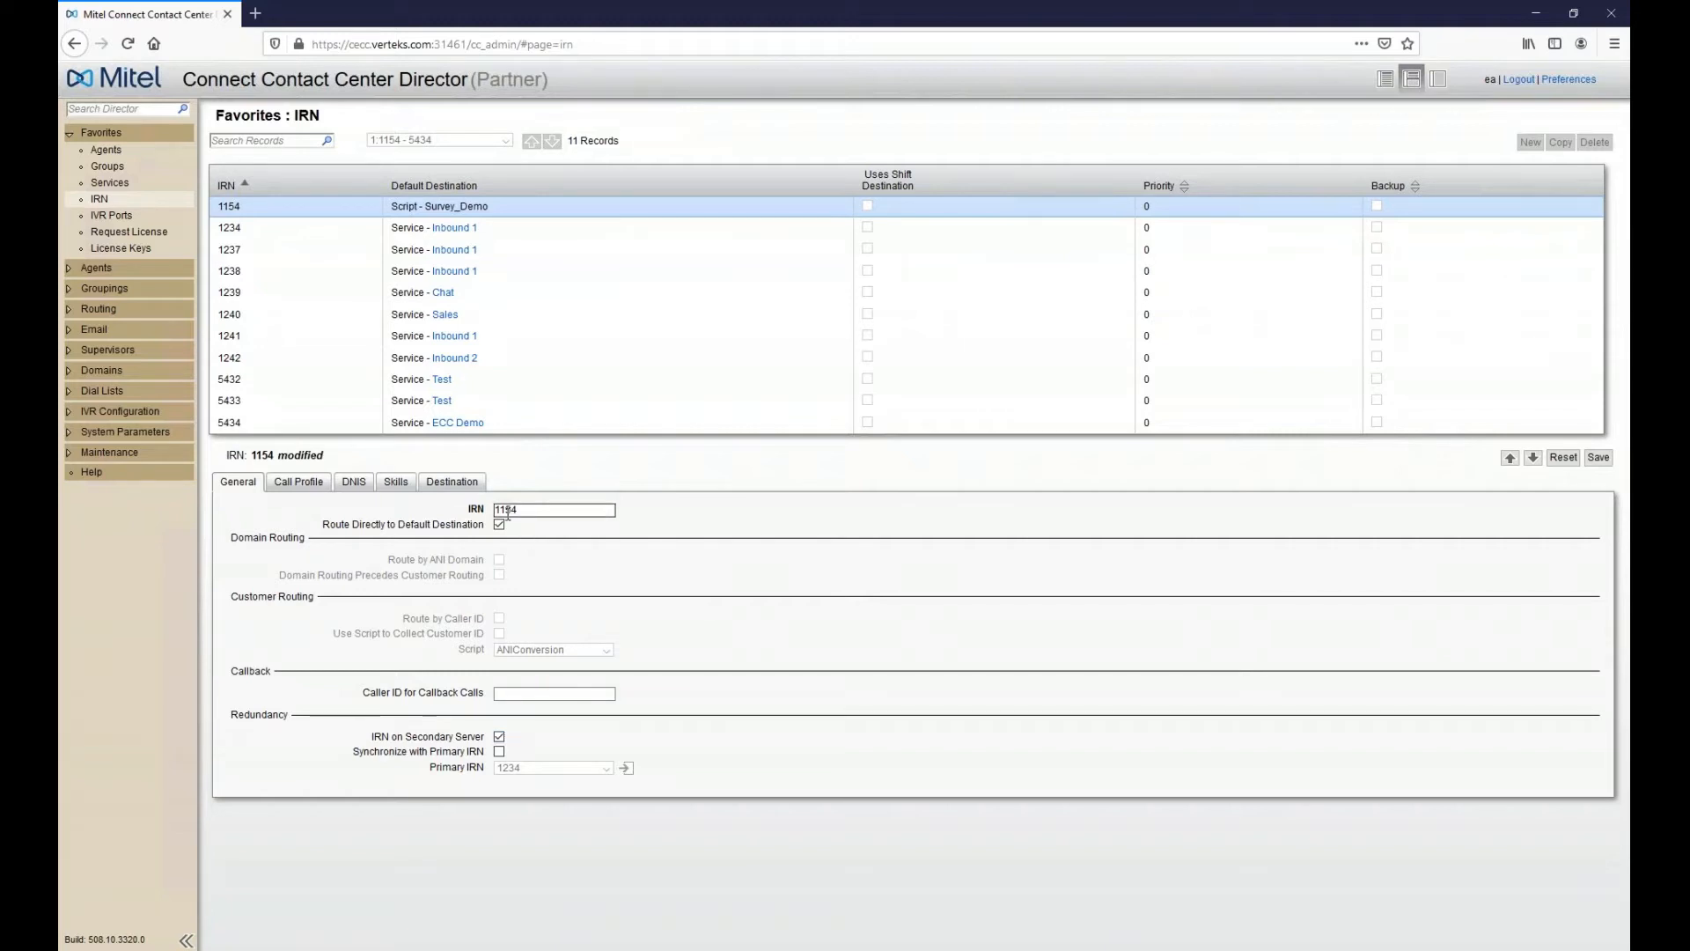
left_click(499, 751)
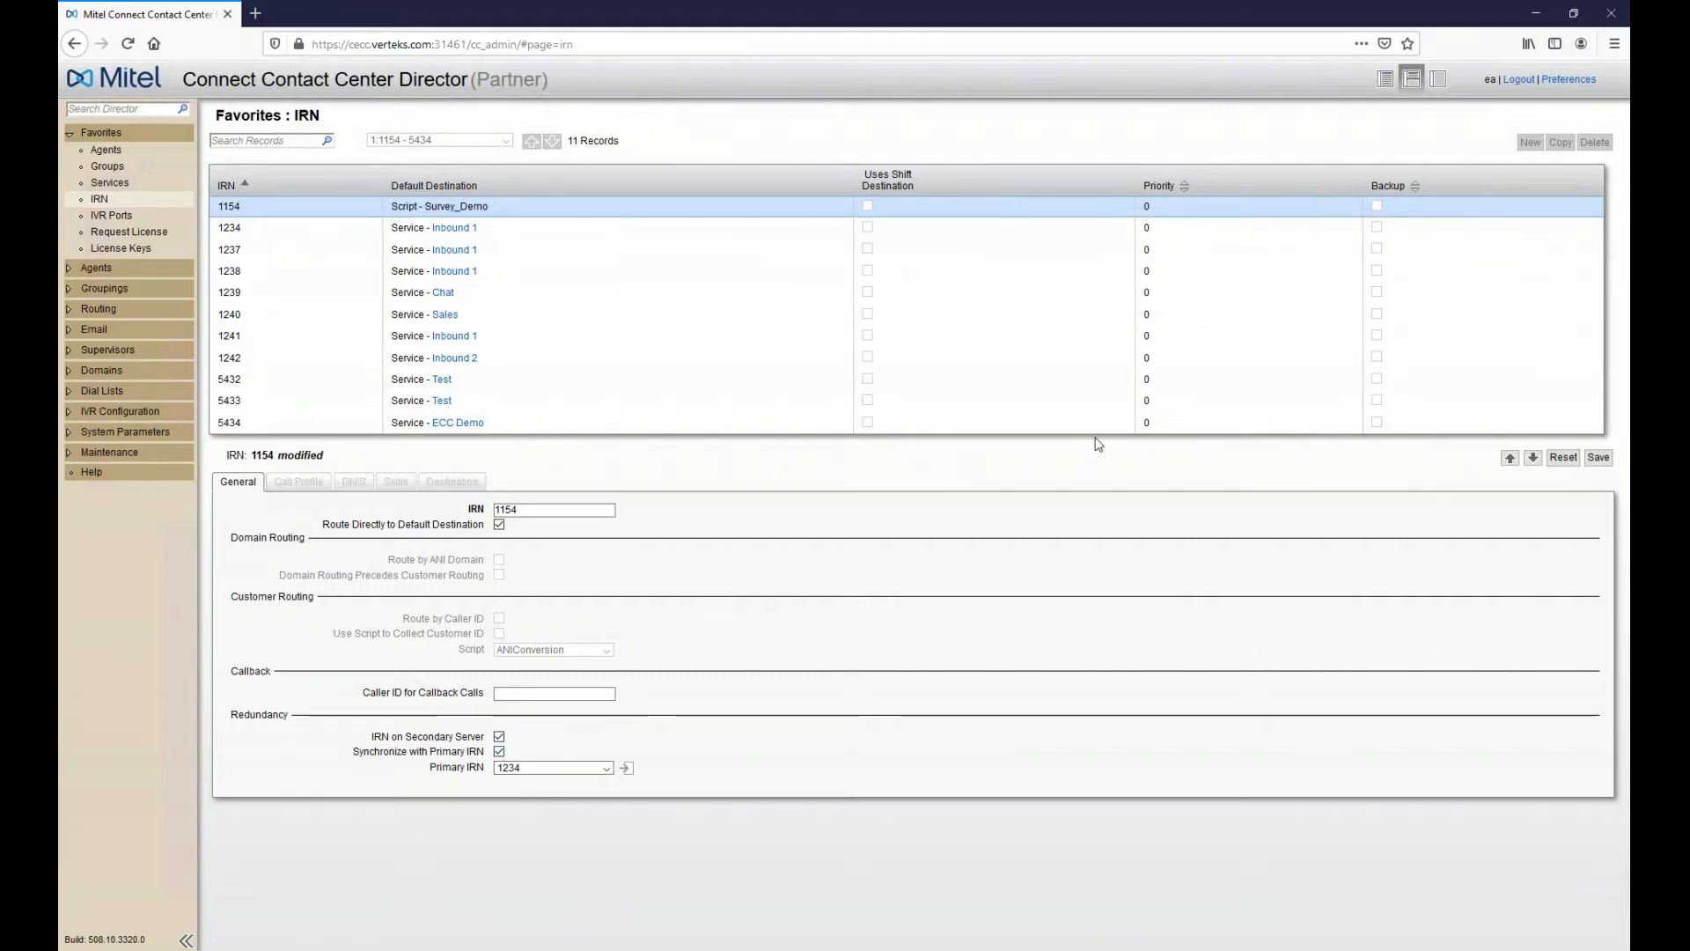
- Clear Synchronize with Primary IRN on IRN 1154, keeping the secondary-server setting on
left_click(497, 510)
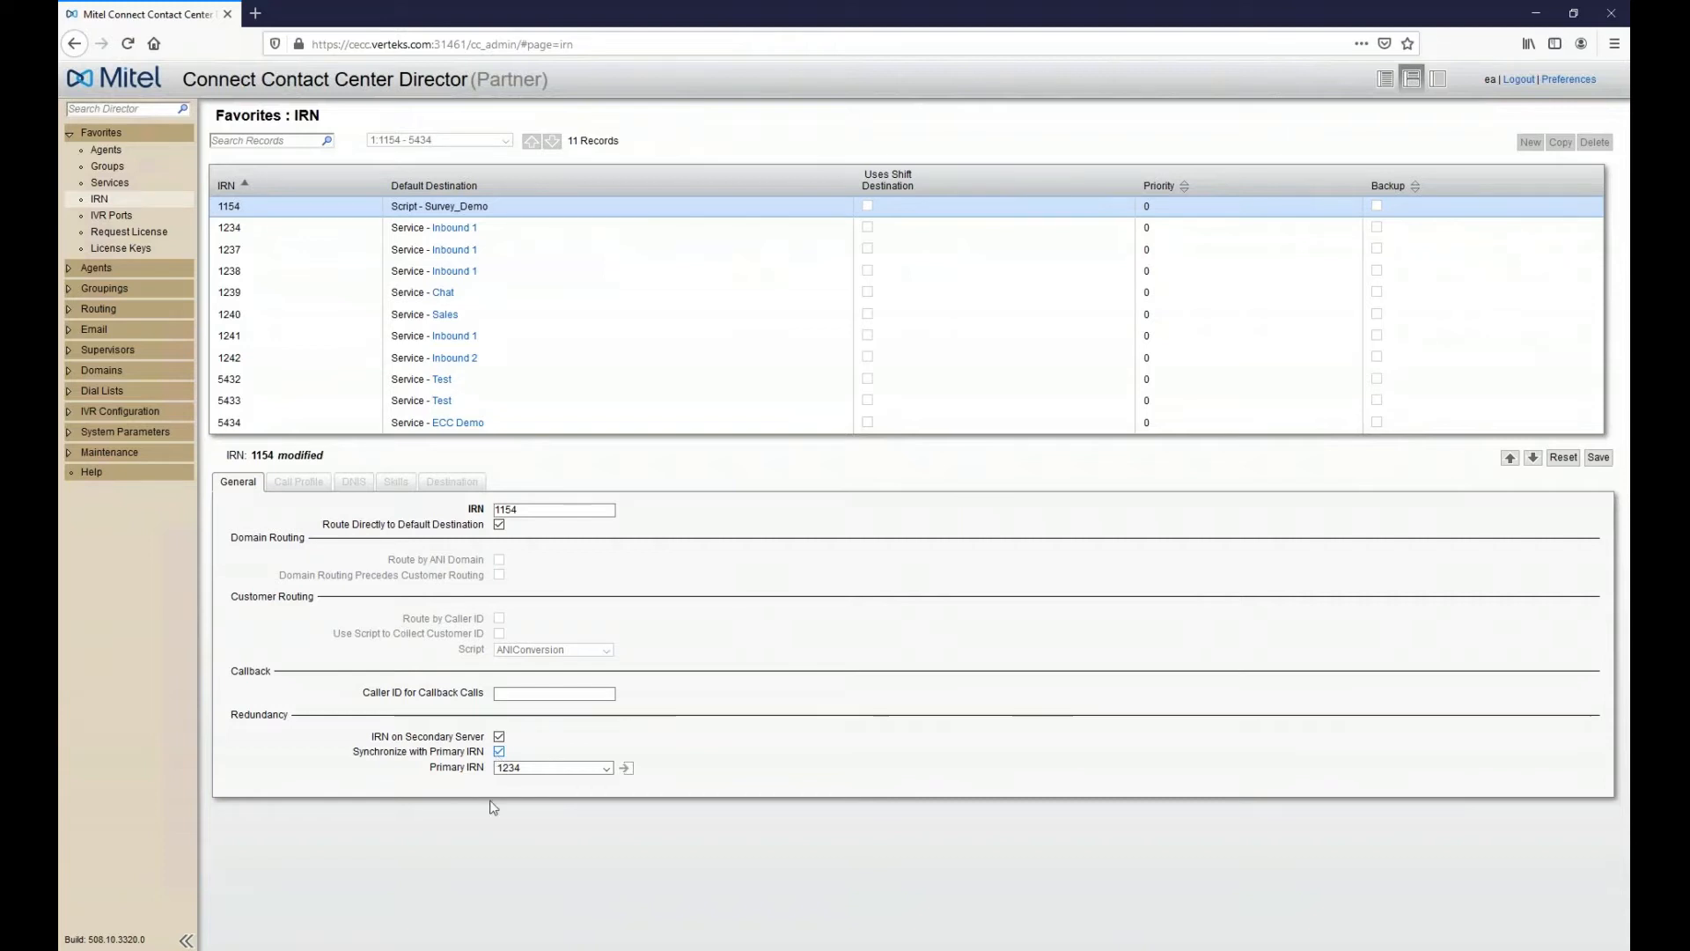
left_click(499, 754)
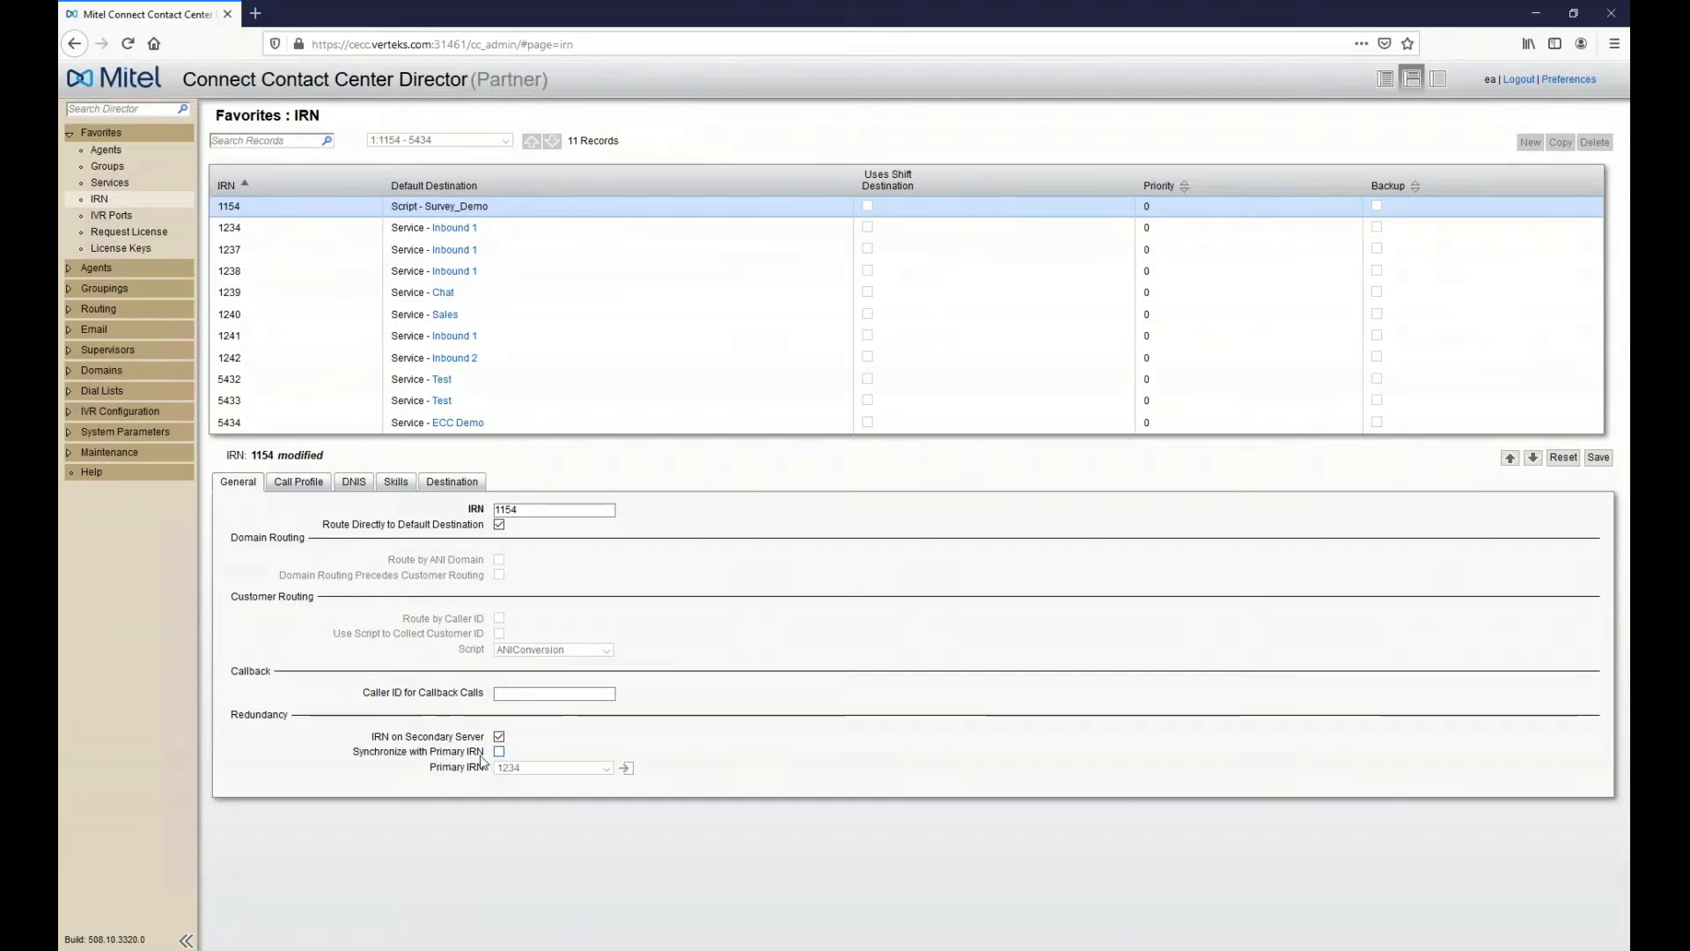
- Re-check primary IRN synchronization, then uncheck IRN on Secondary Server for IRN 1154
left_click(482, 755)
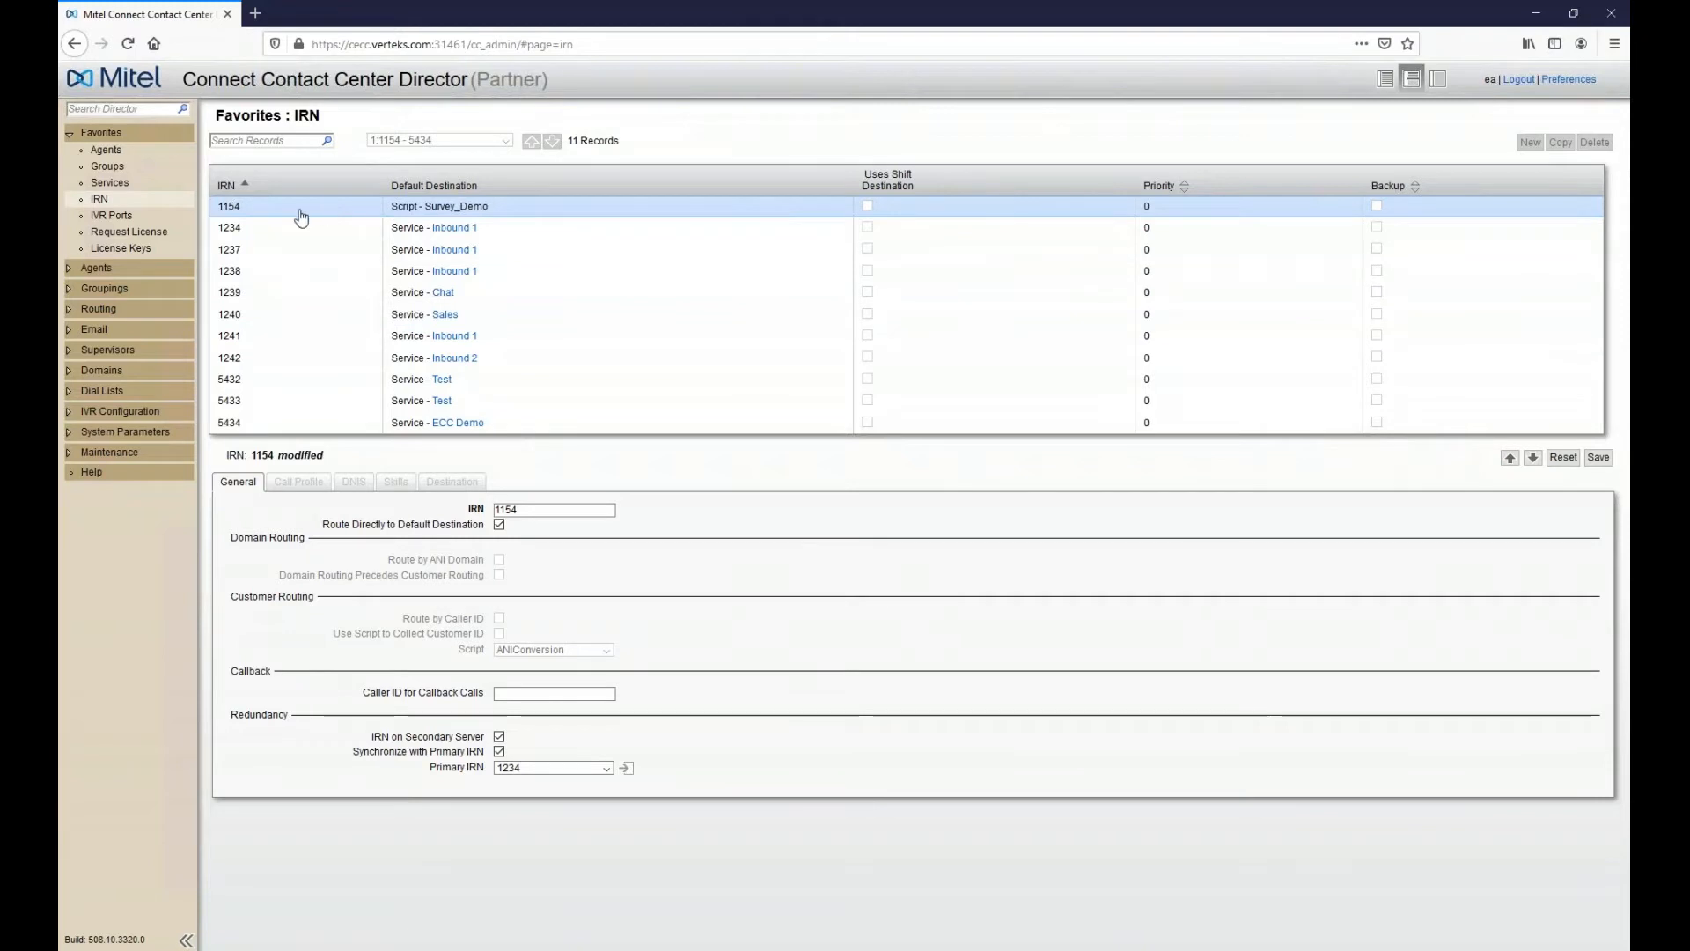
left_click(499, 737)
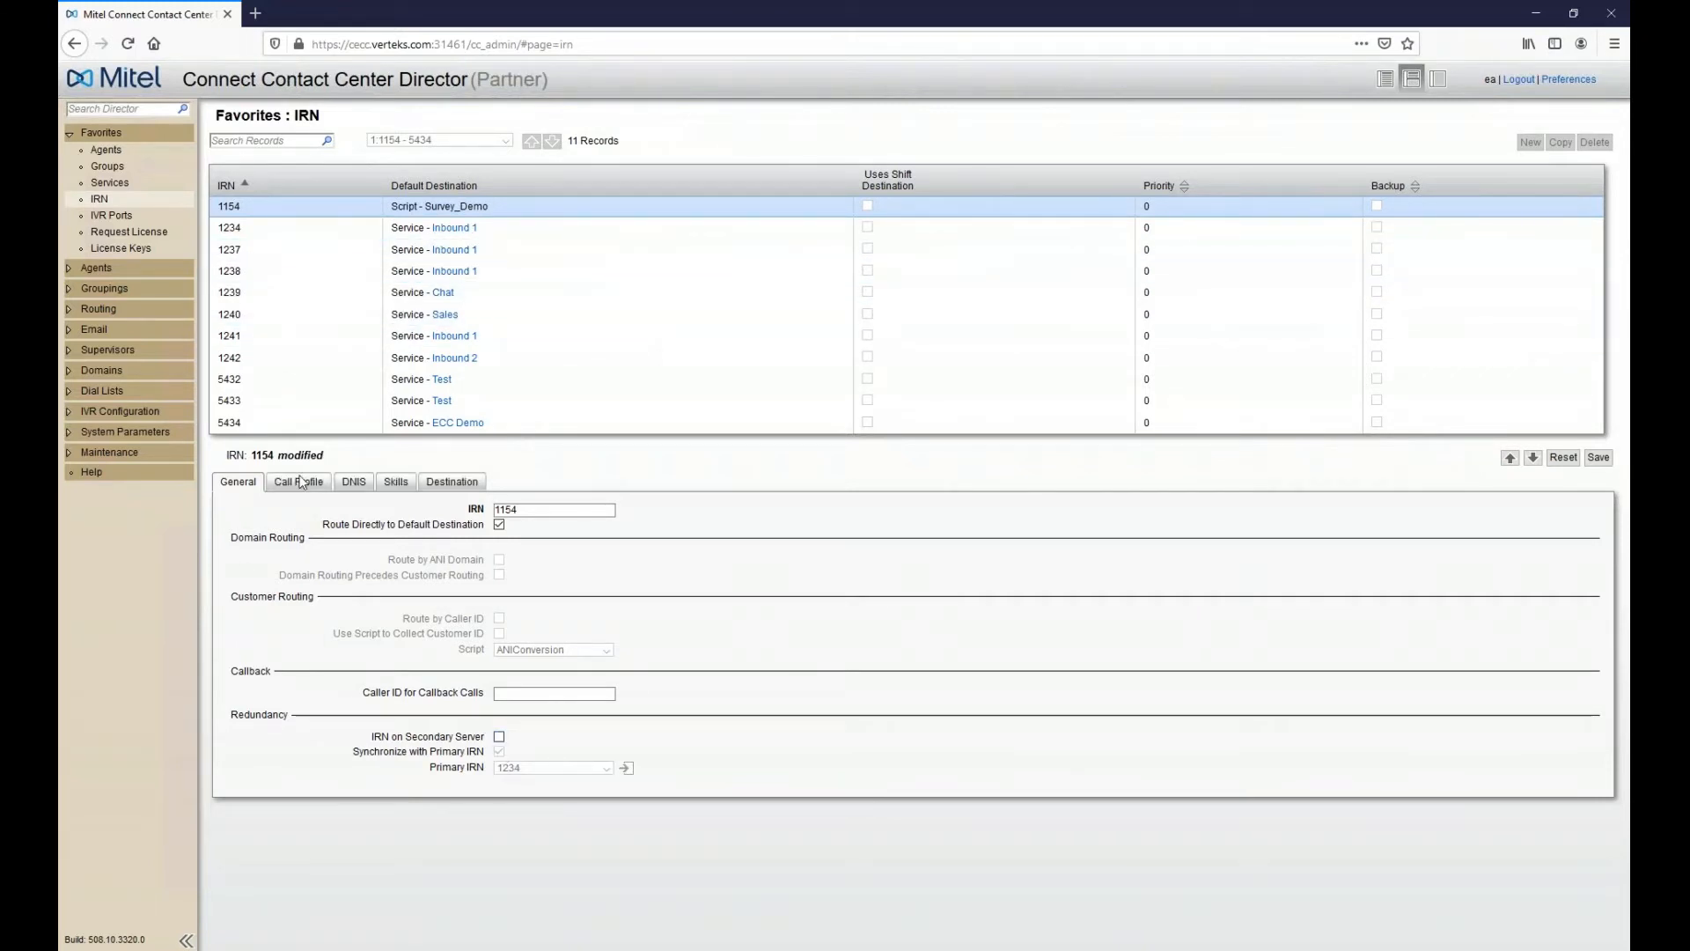
- Review IRN 1154's default destination type, leaving it on Script, then discard changes and go to Services
left_click(451, 481)
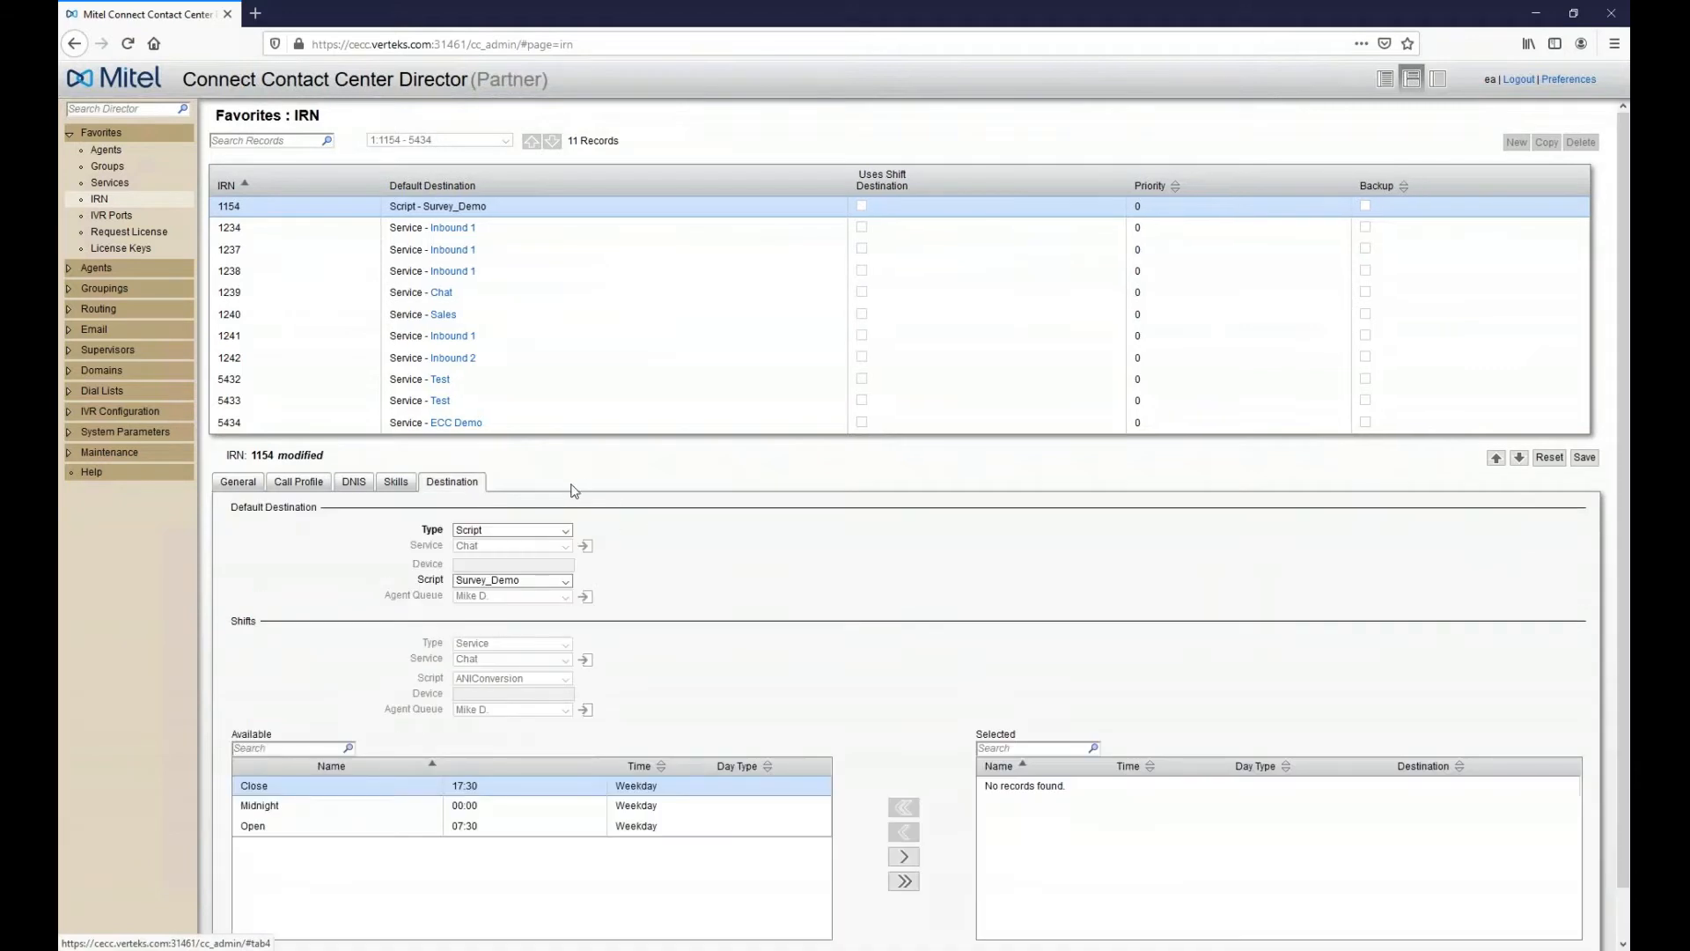
left_click(566, 531)
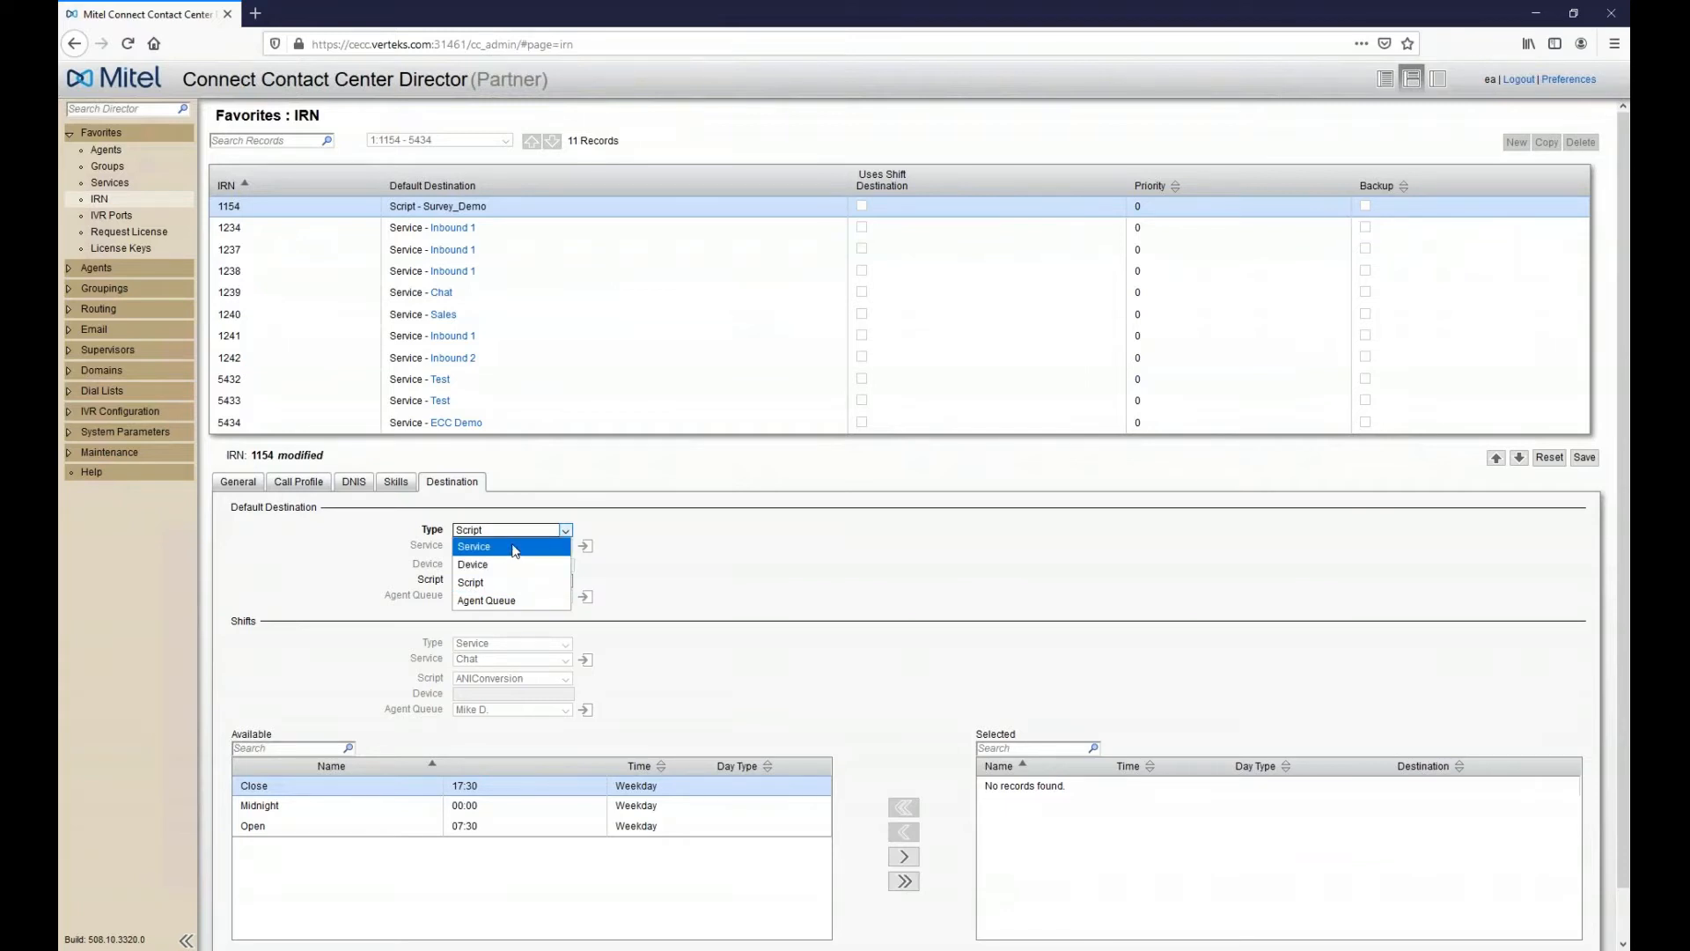
left_click(489, 583)
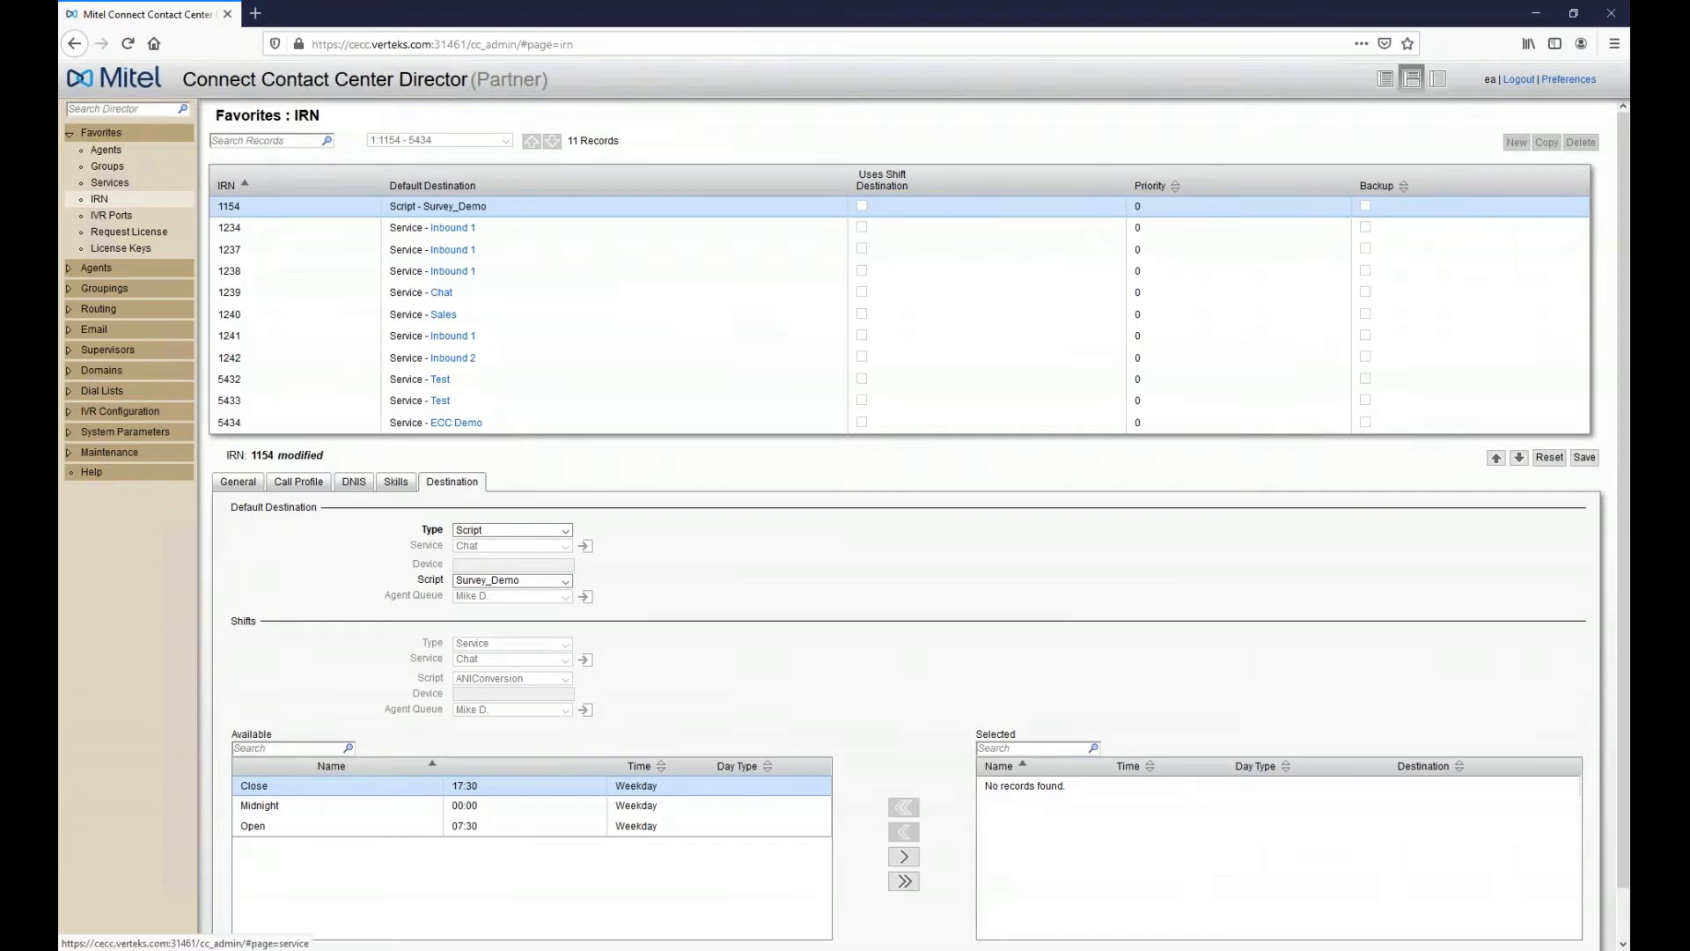
left_click(109, 182)
left_click(619, 352)
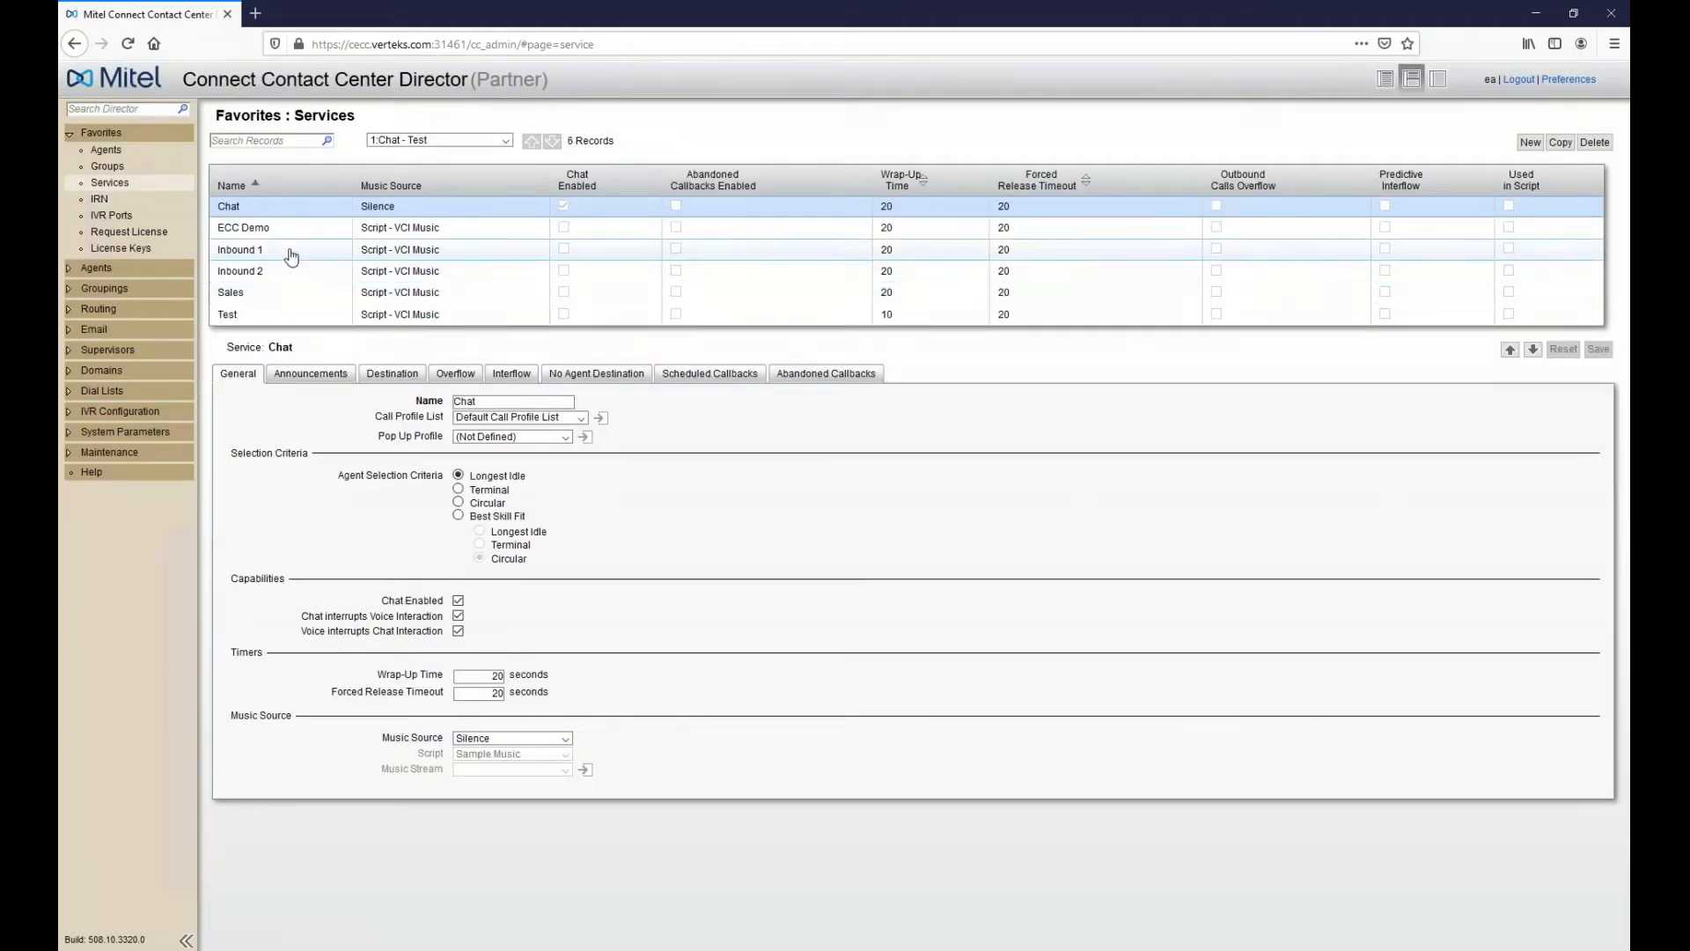
- Open Inbound 1's Announcements > Scheduled Callbacks and toggle 'Run Script Before Transferring to Agent' on and off
left_click(292, 252)
left_click(311, 373)
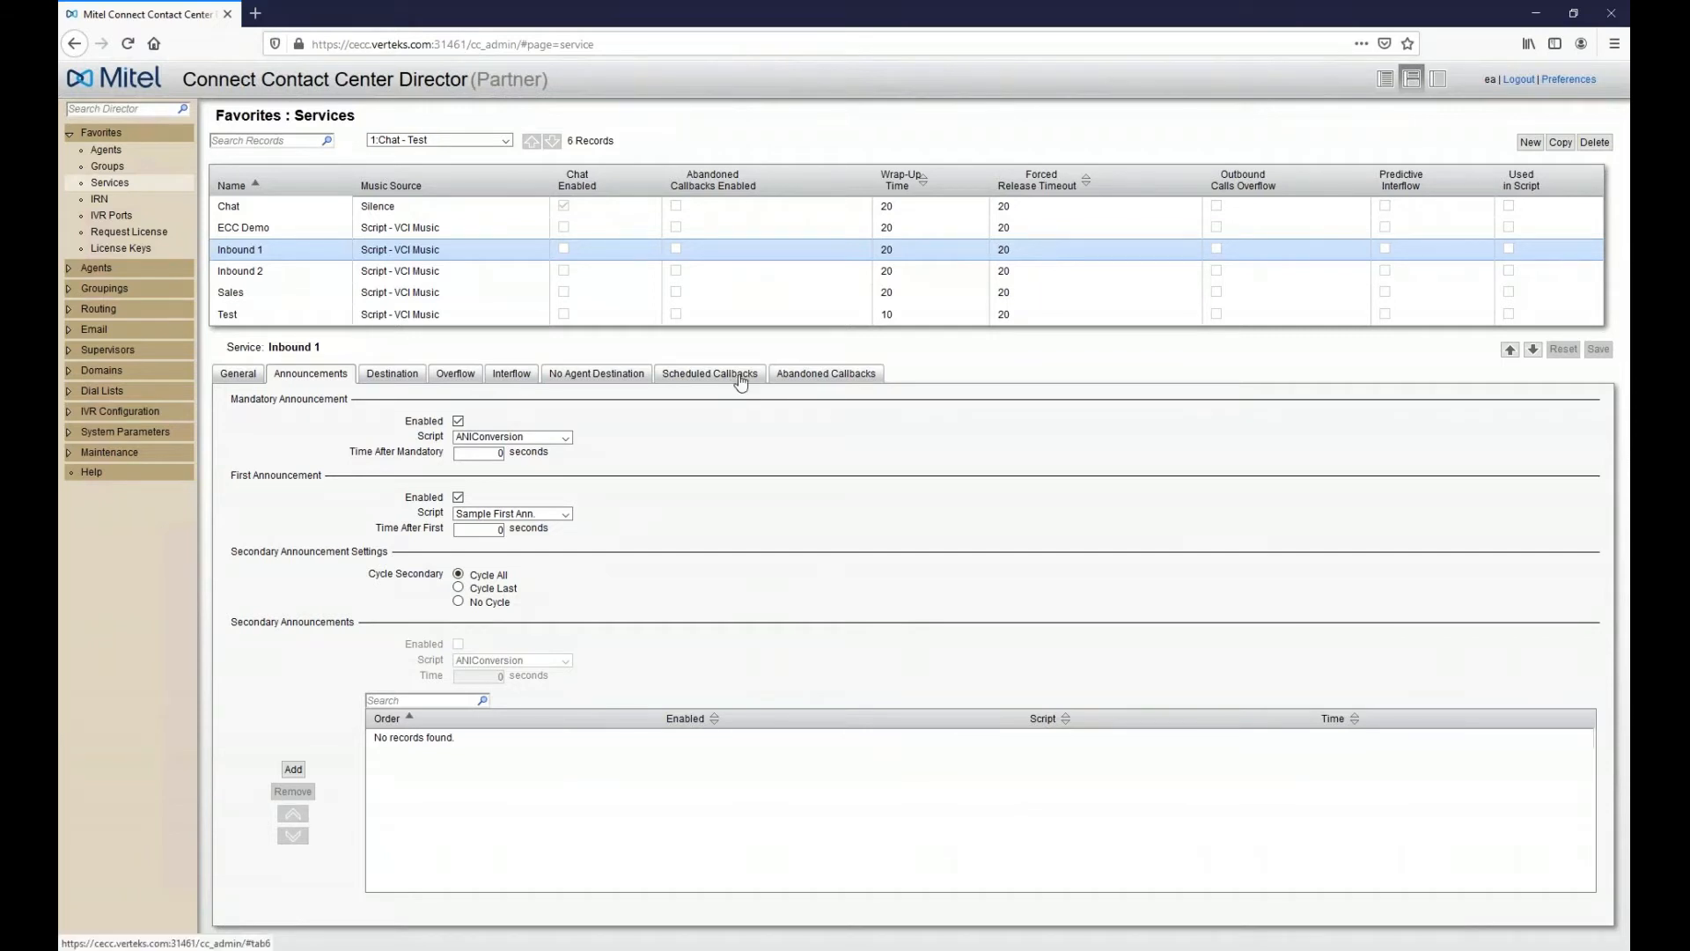
left_click(740, 378)
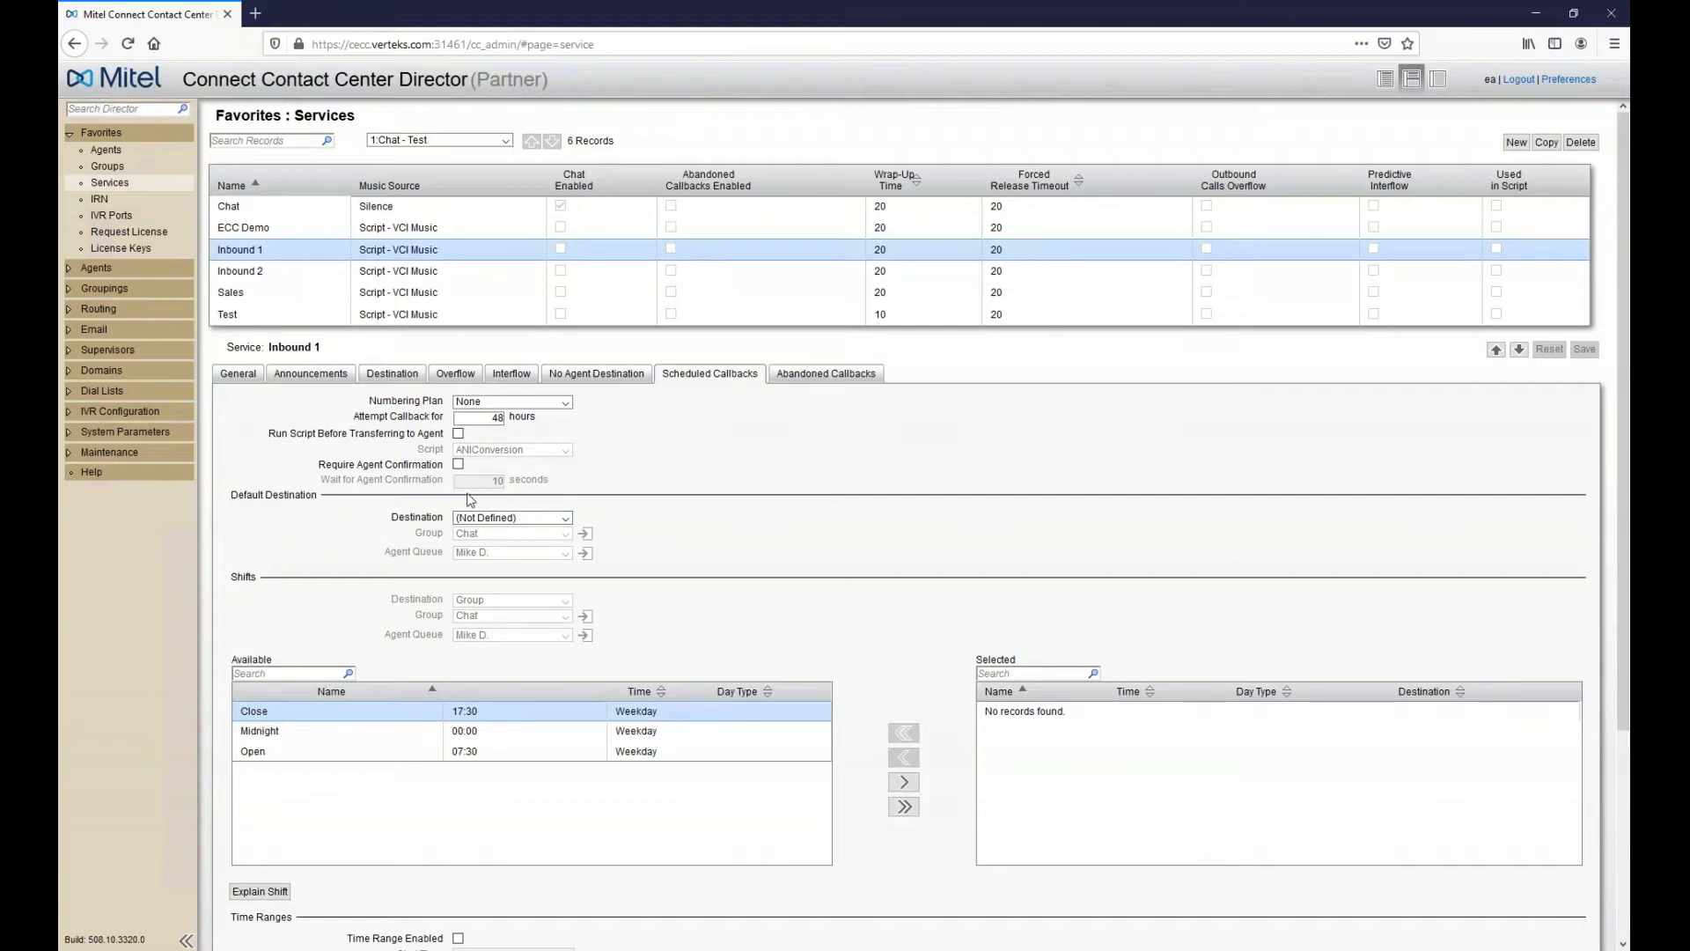
left_click(457, 433)
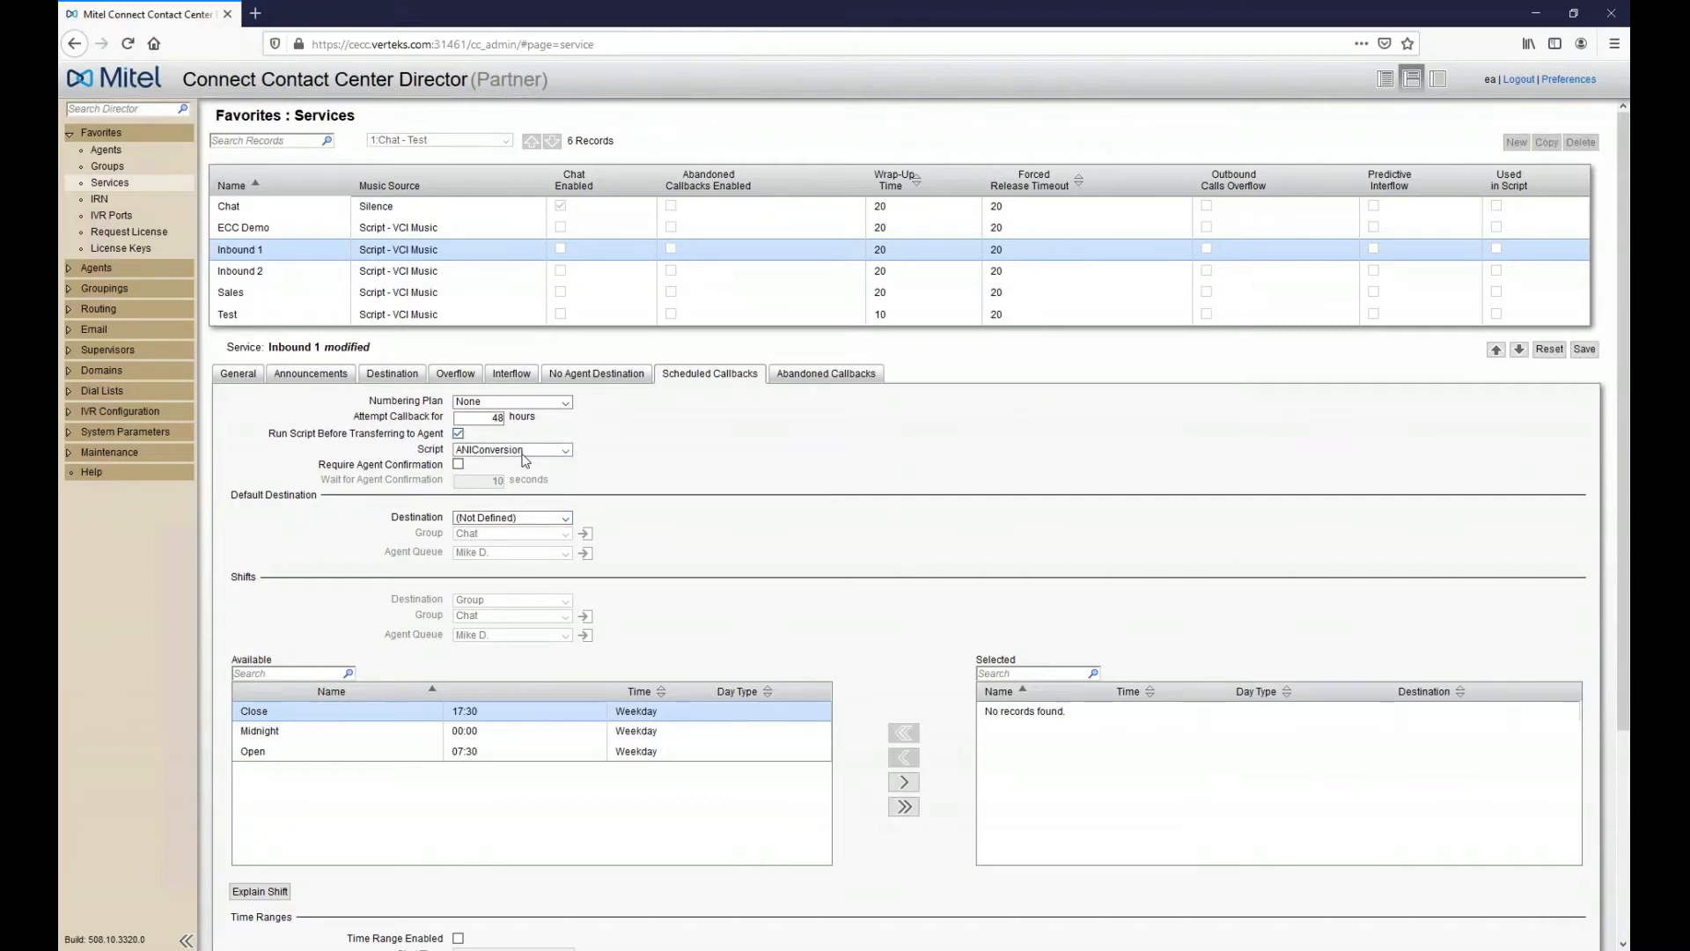
left_click(458, 433)
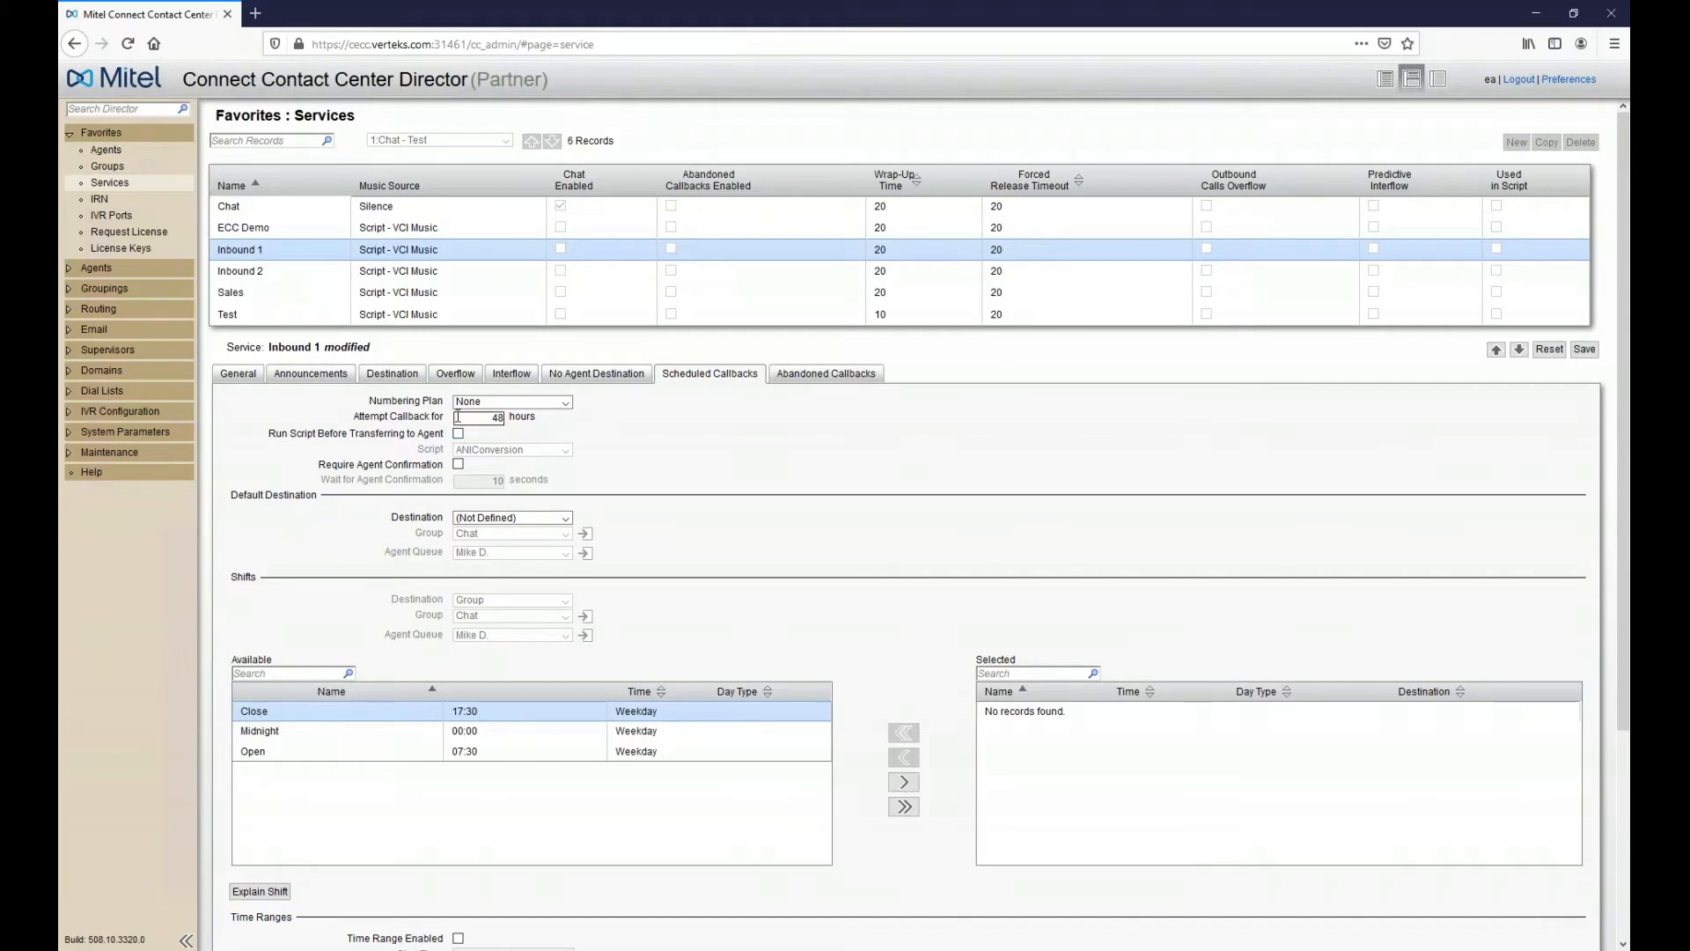
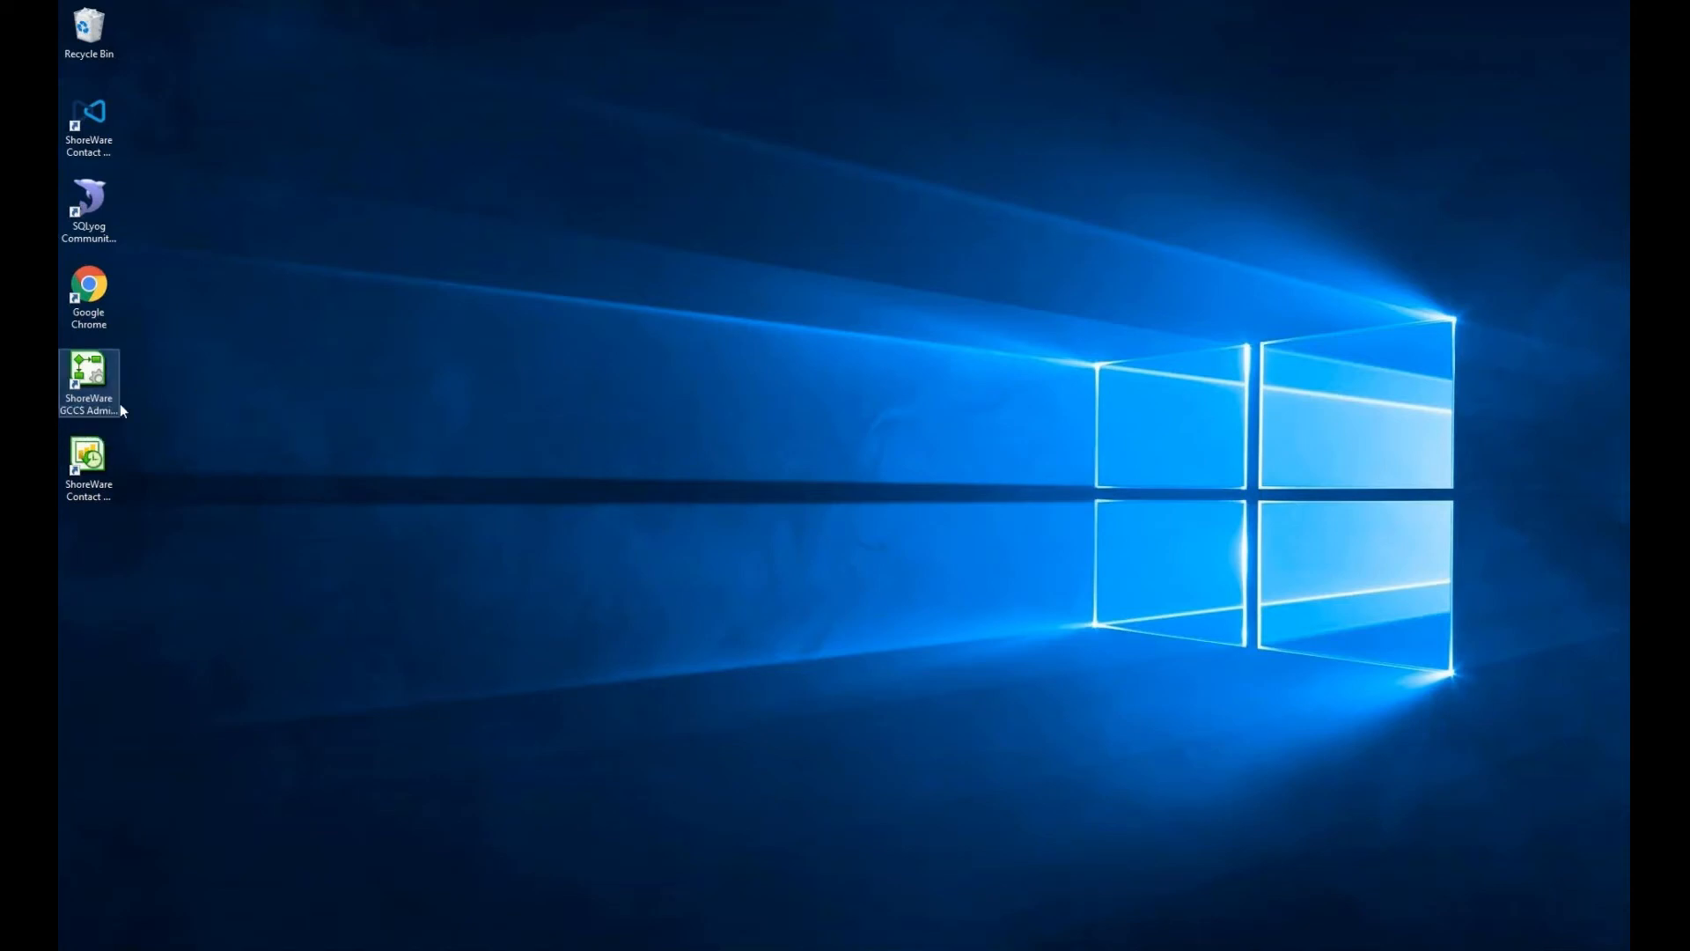
- Log in to GCCS Admin by entering the account password in the Contact Center Login Console
key("Tab")
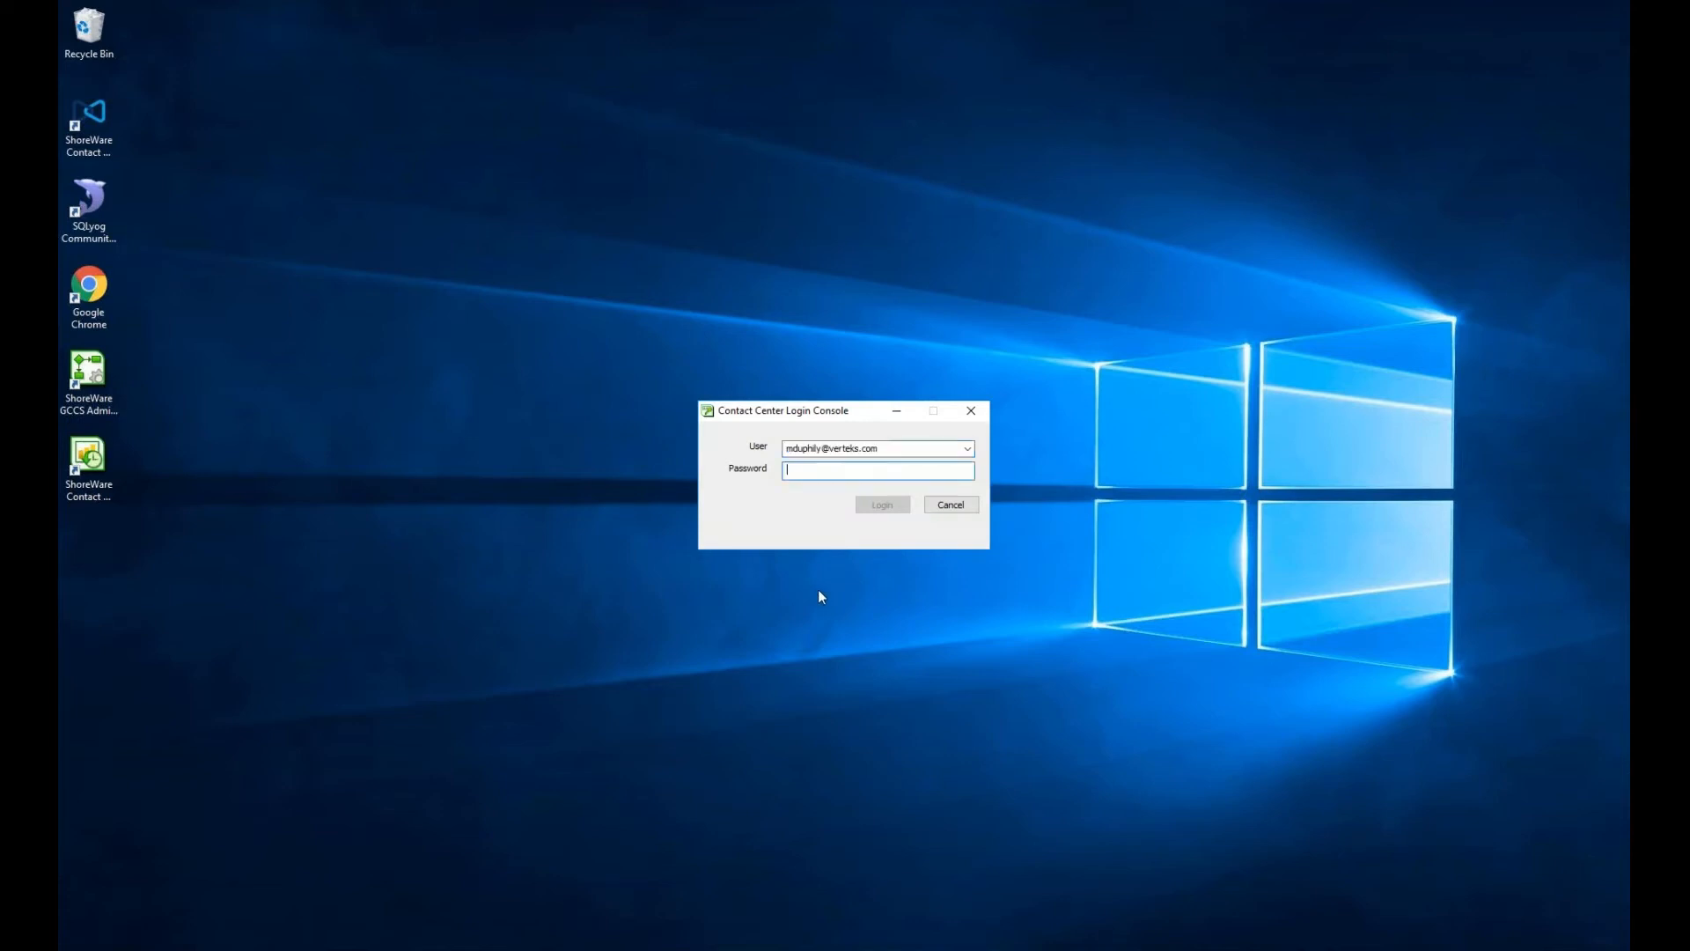
type("a*********")
key("Return")
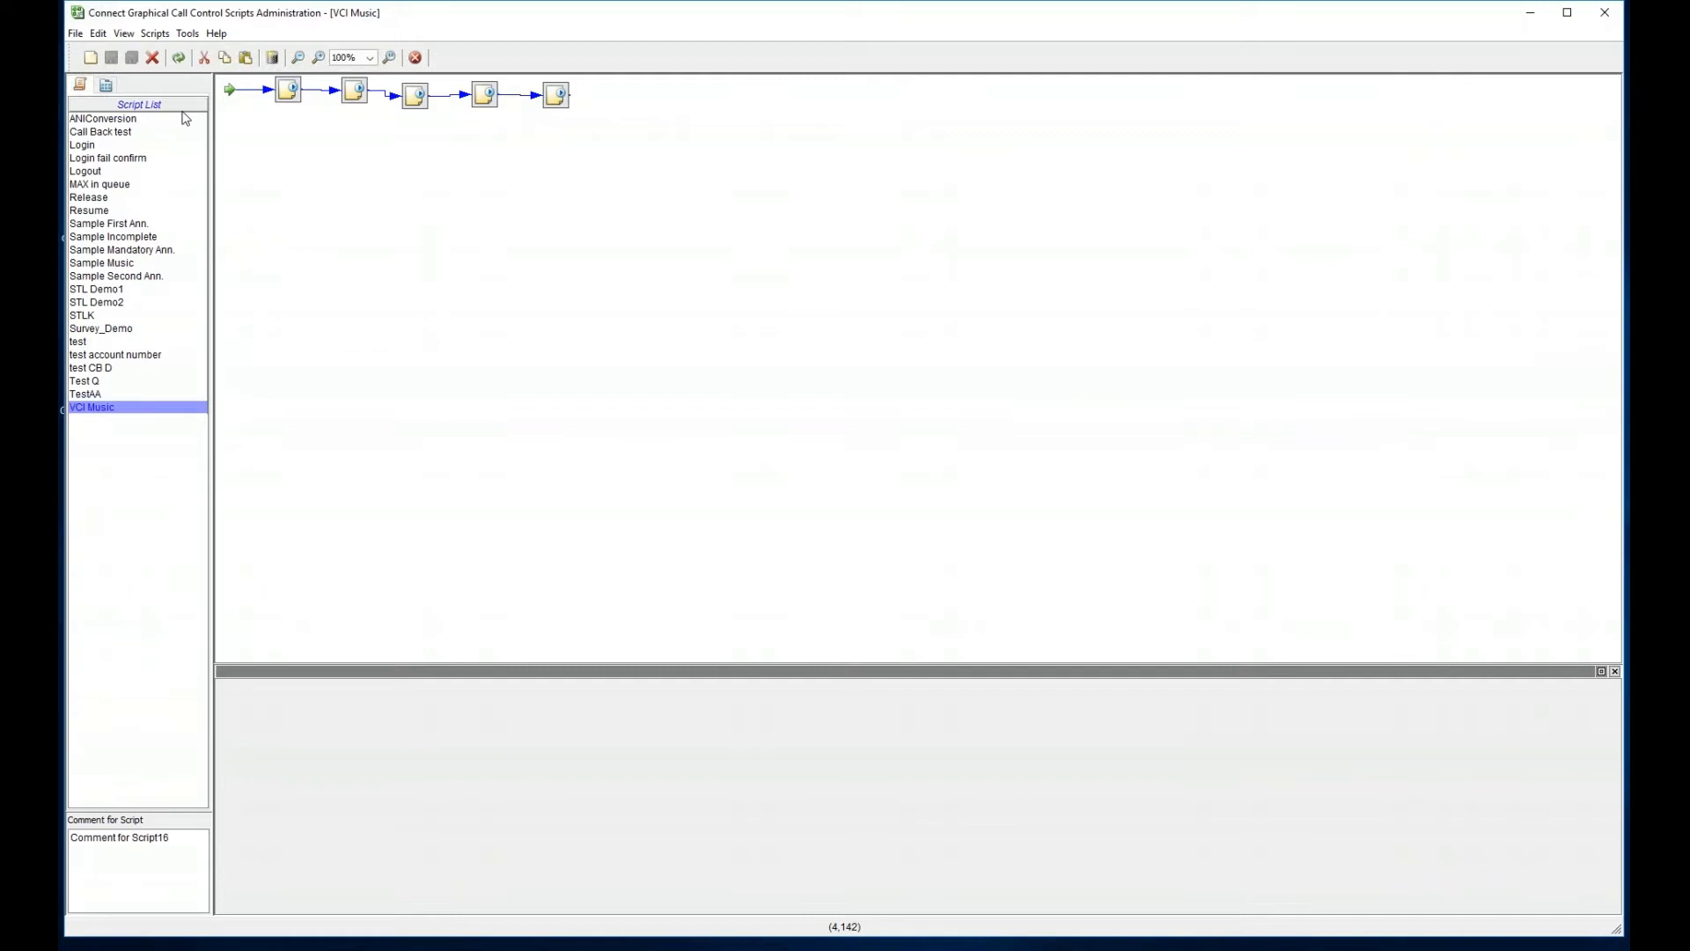
- Open the Sample Music script, then the Login script to view its five-step flow
left_click(139, 266)
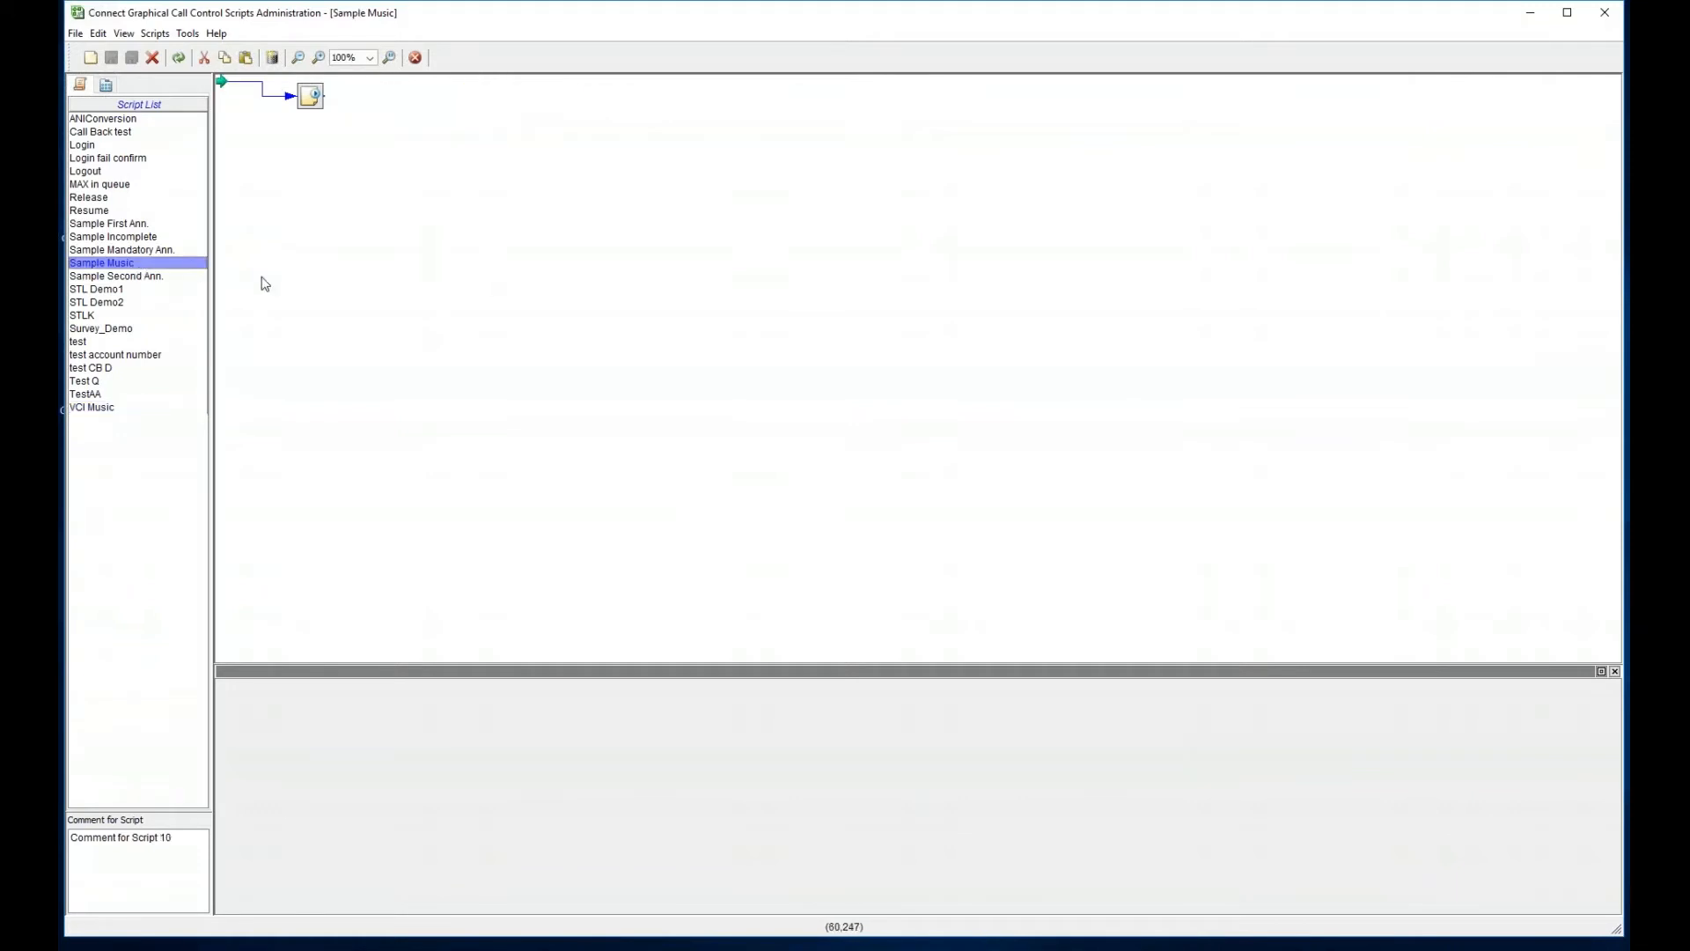
left_click(98, 146)
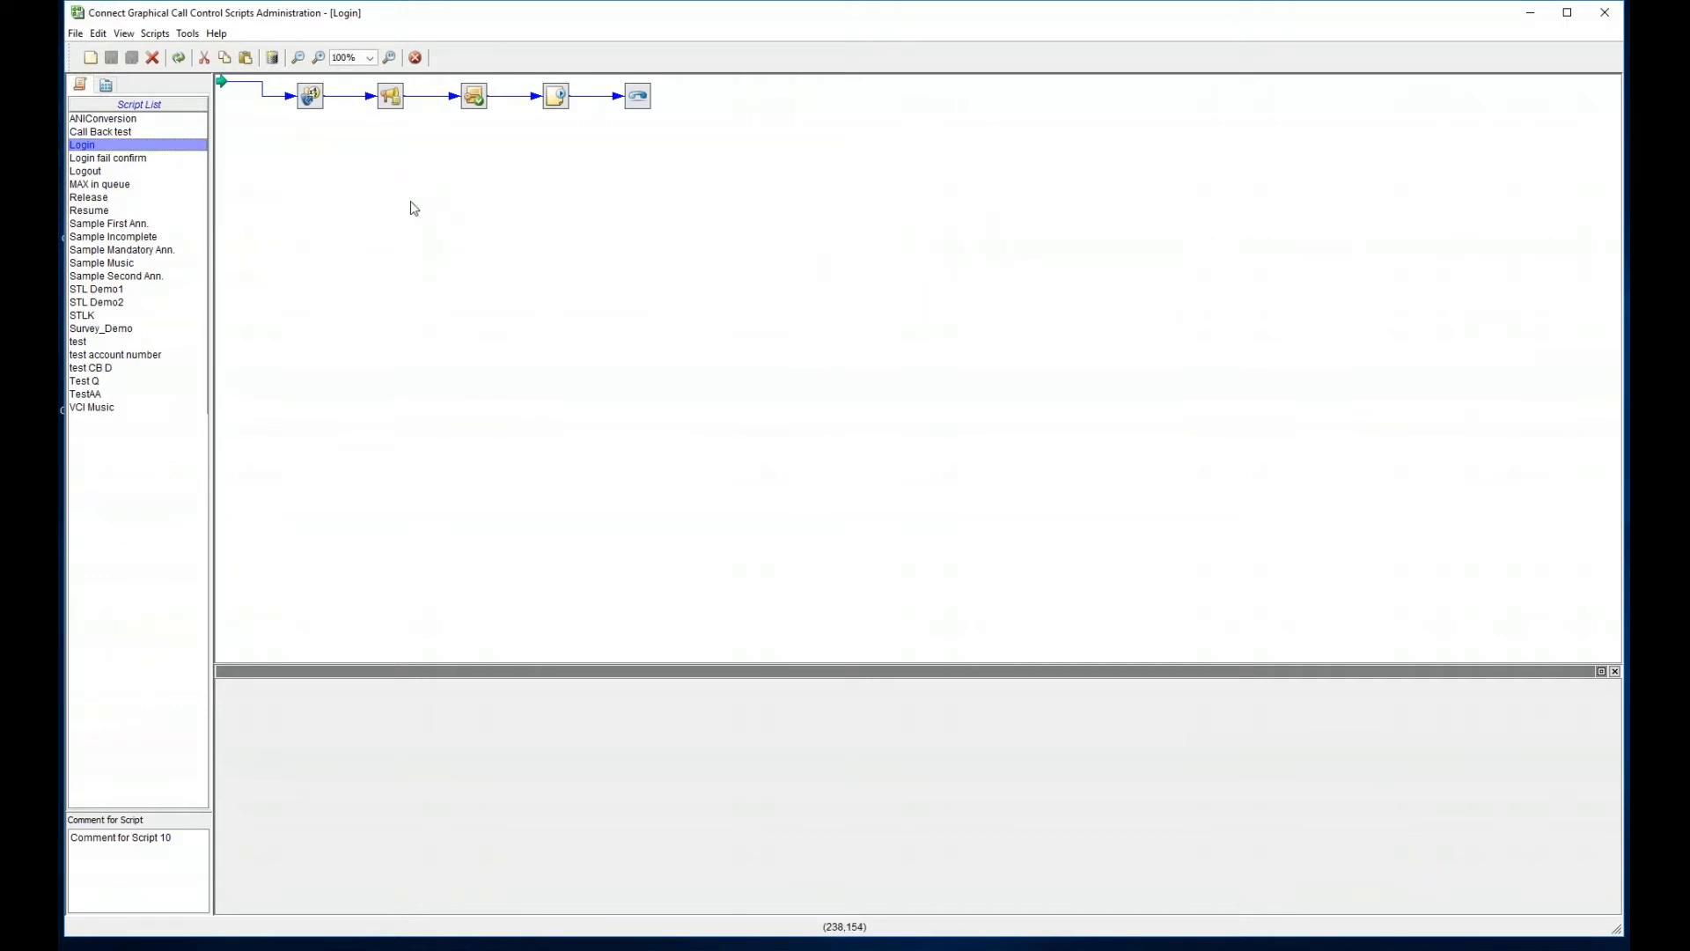
- Inspect the Login flow's Get Digits, Announce, Login Primary Groups and Play File actions, then open Survey_Demo
left_click(312, 106)
left_click(387, 104)
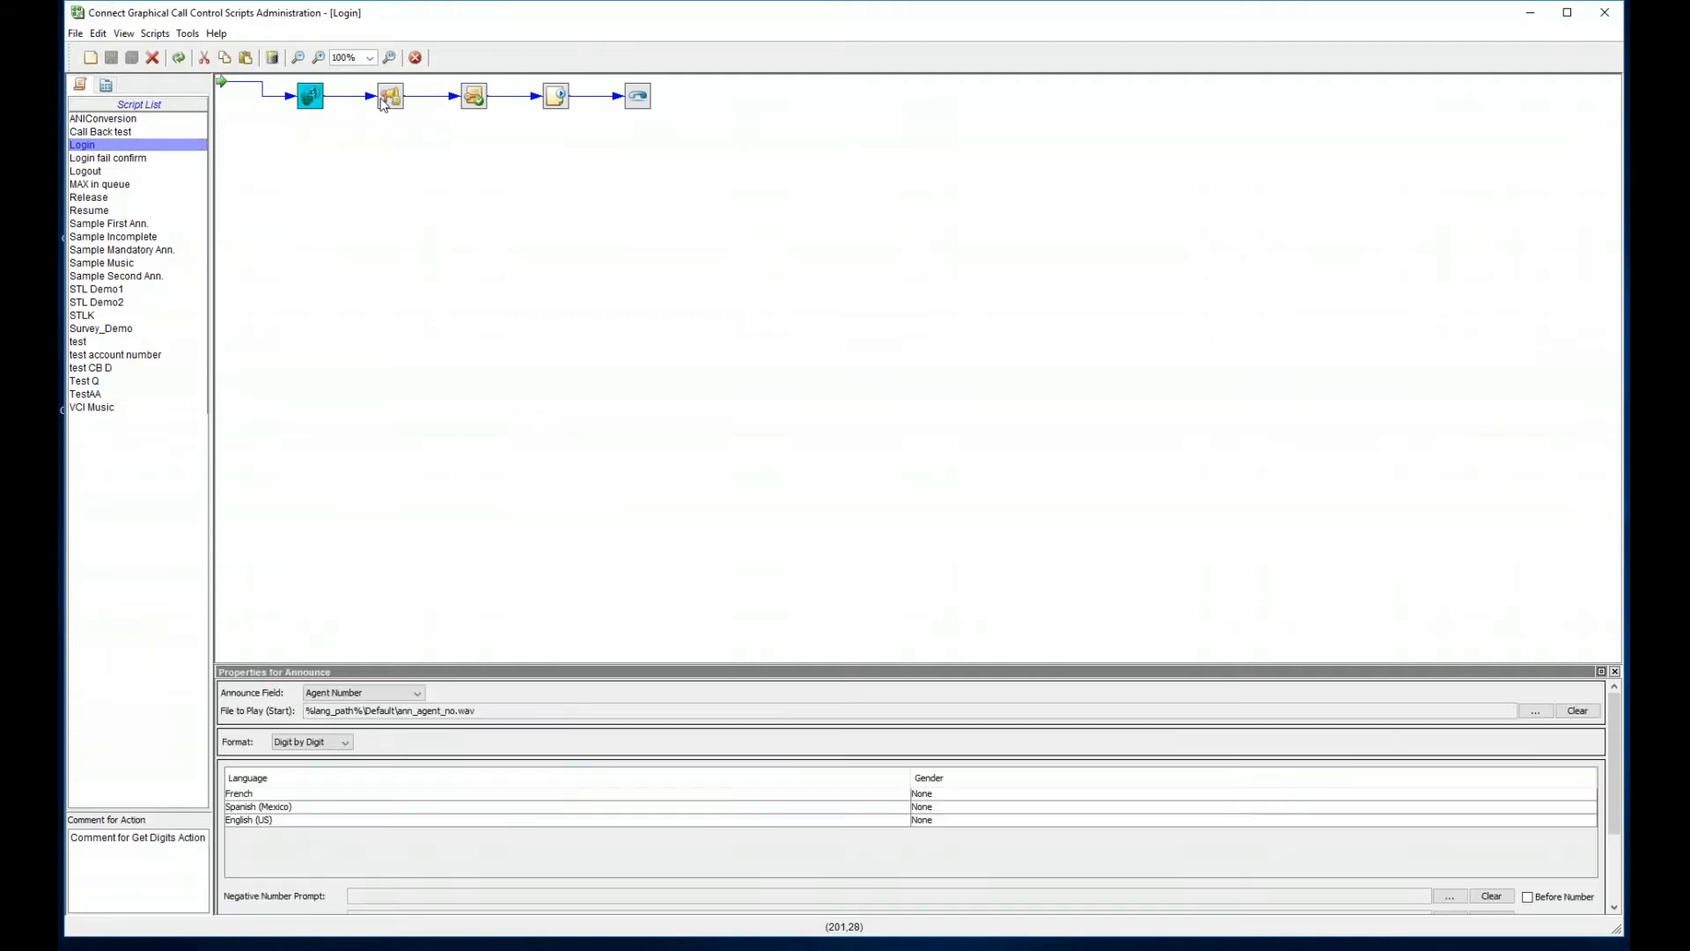
left_click(473, 97)
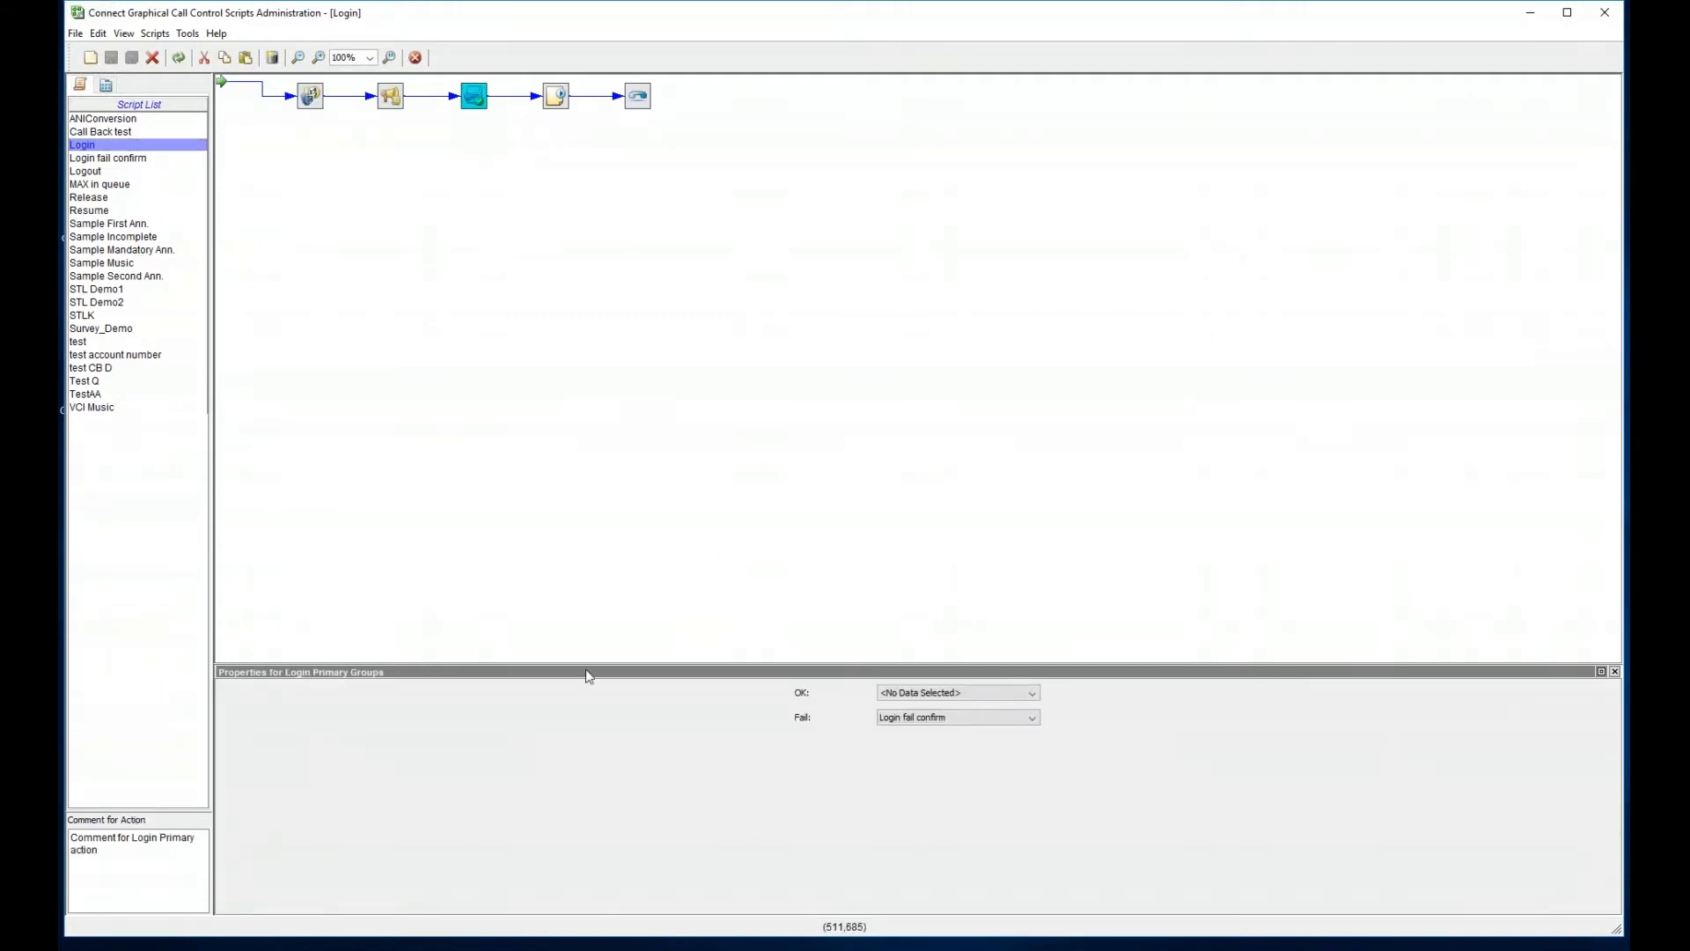
left_click(562, 98)
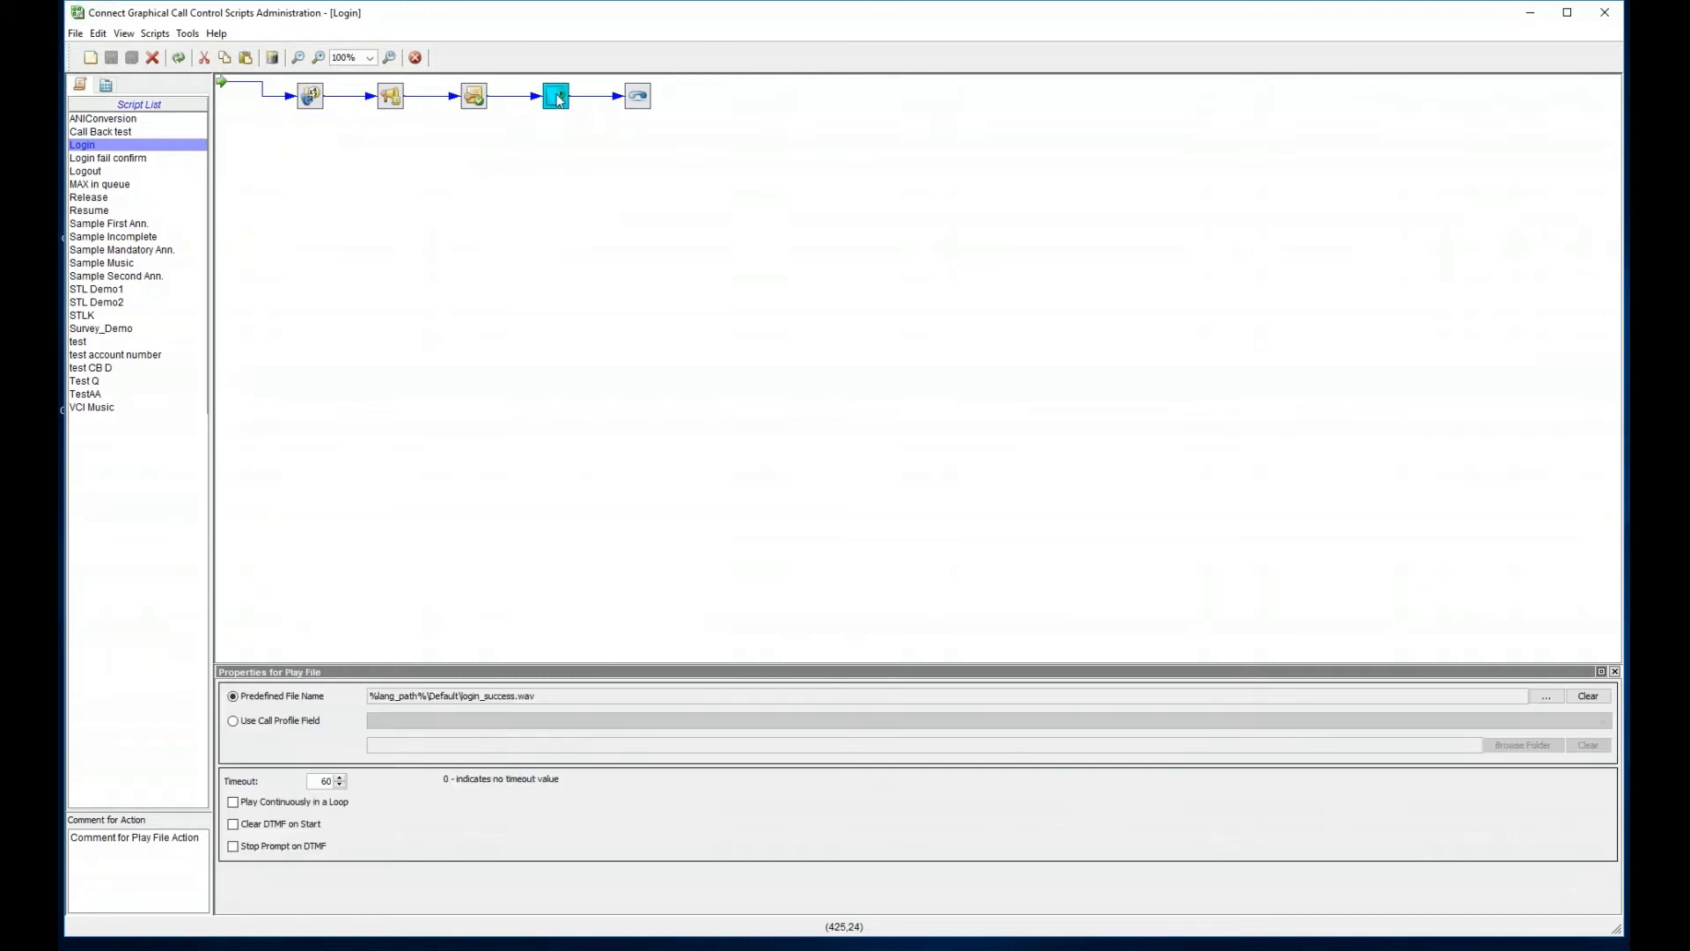
left_click(398, 99)
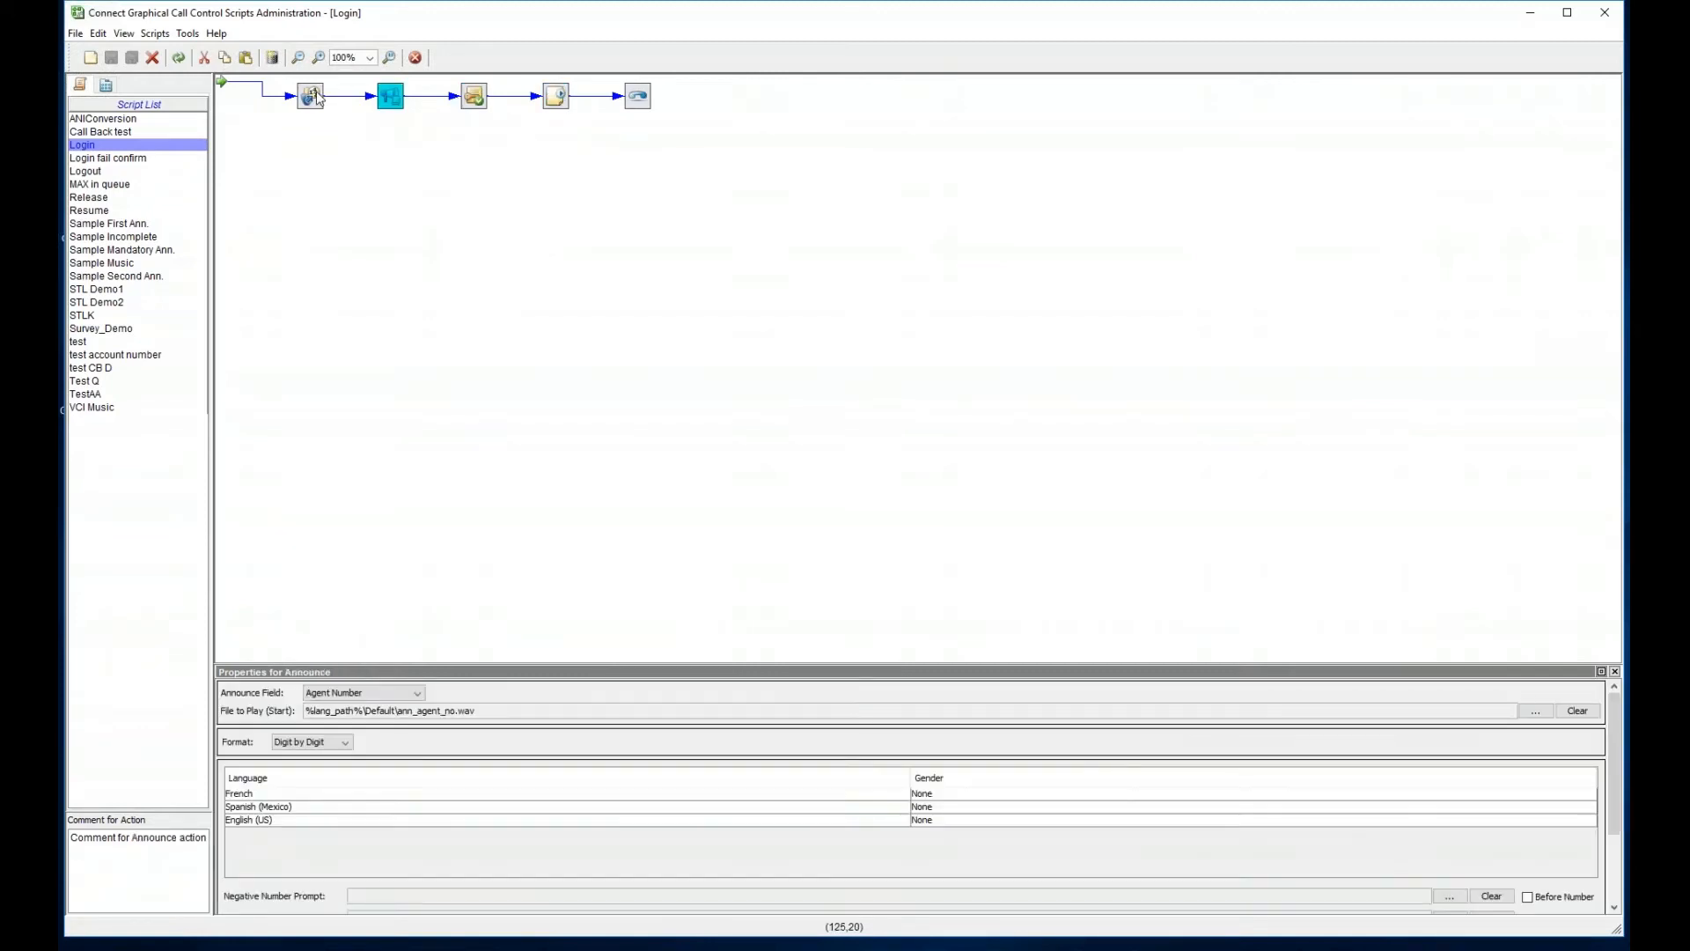
left_click(313, 94)
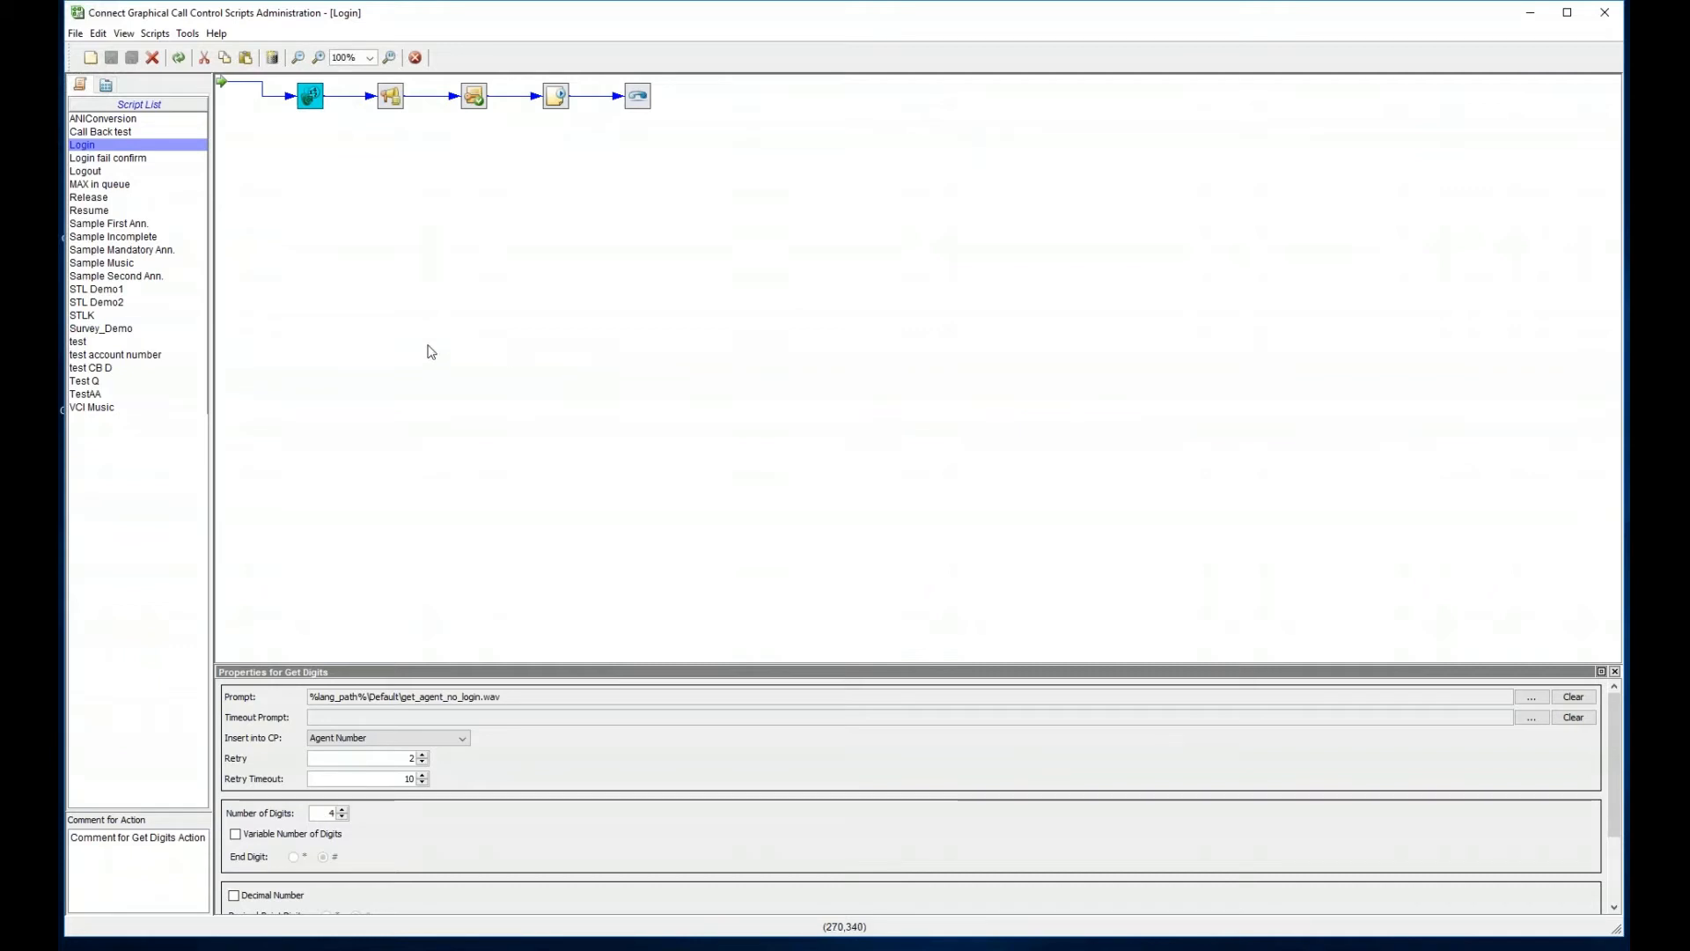
left_click(176, 329)
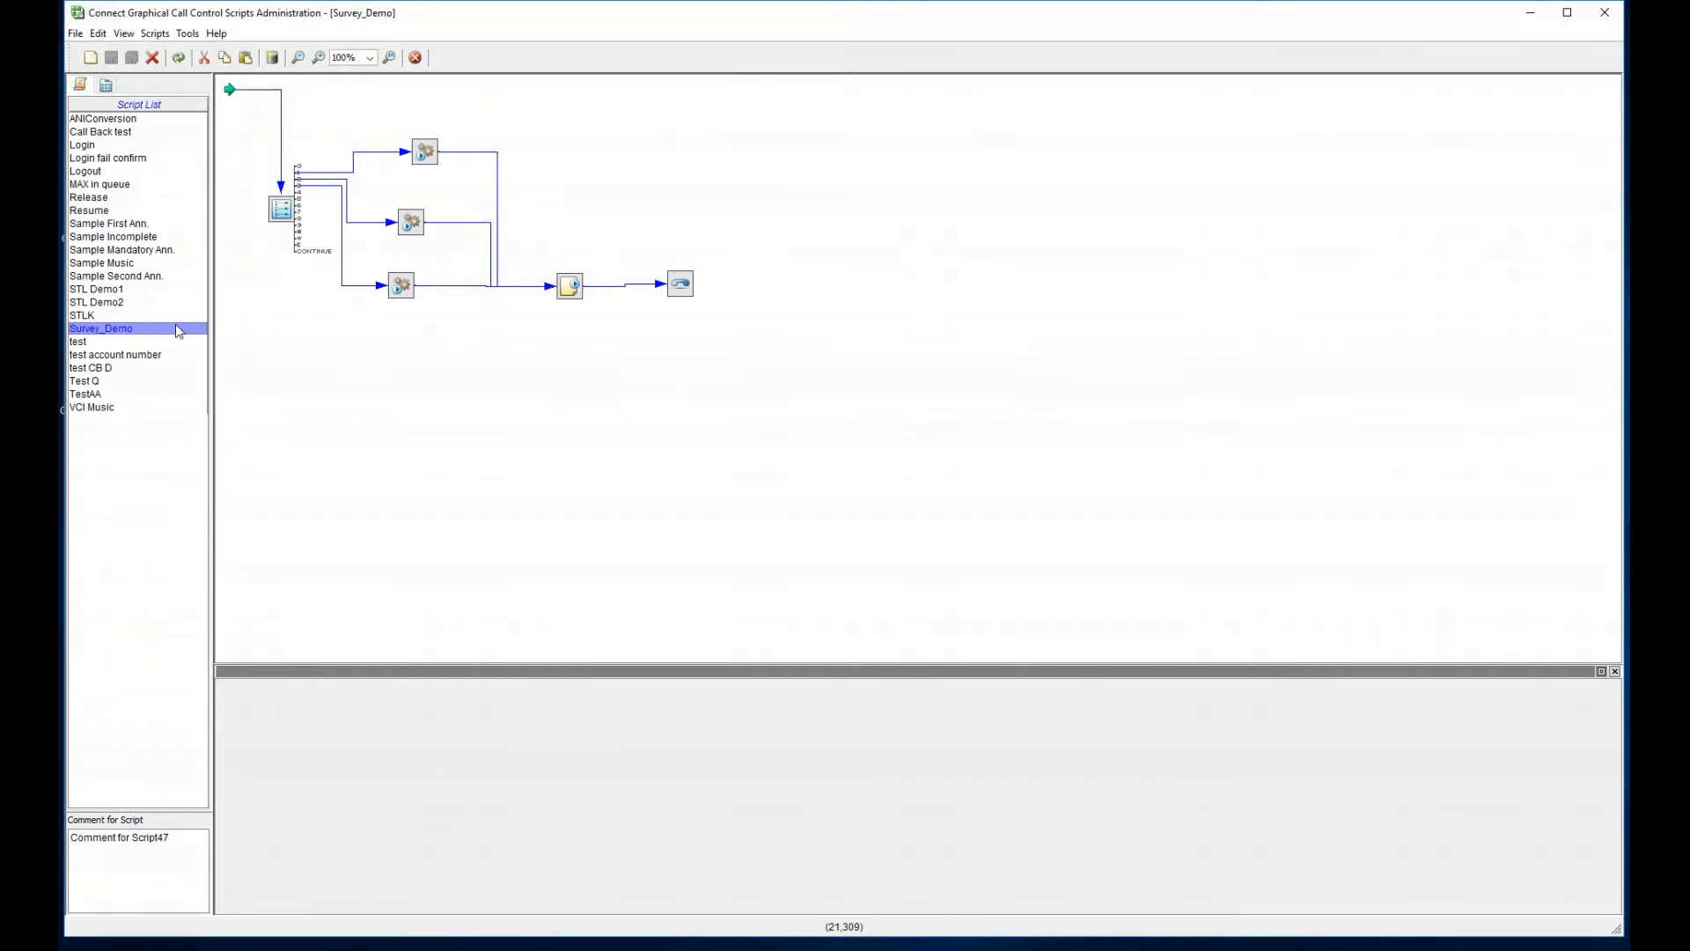
- Delete the Give Menu action and all remaining Survey_Demo actions, leaving only the Start point
left_click_drag(251, 120, 860, 373)
right_click(279, 206)
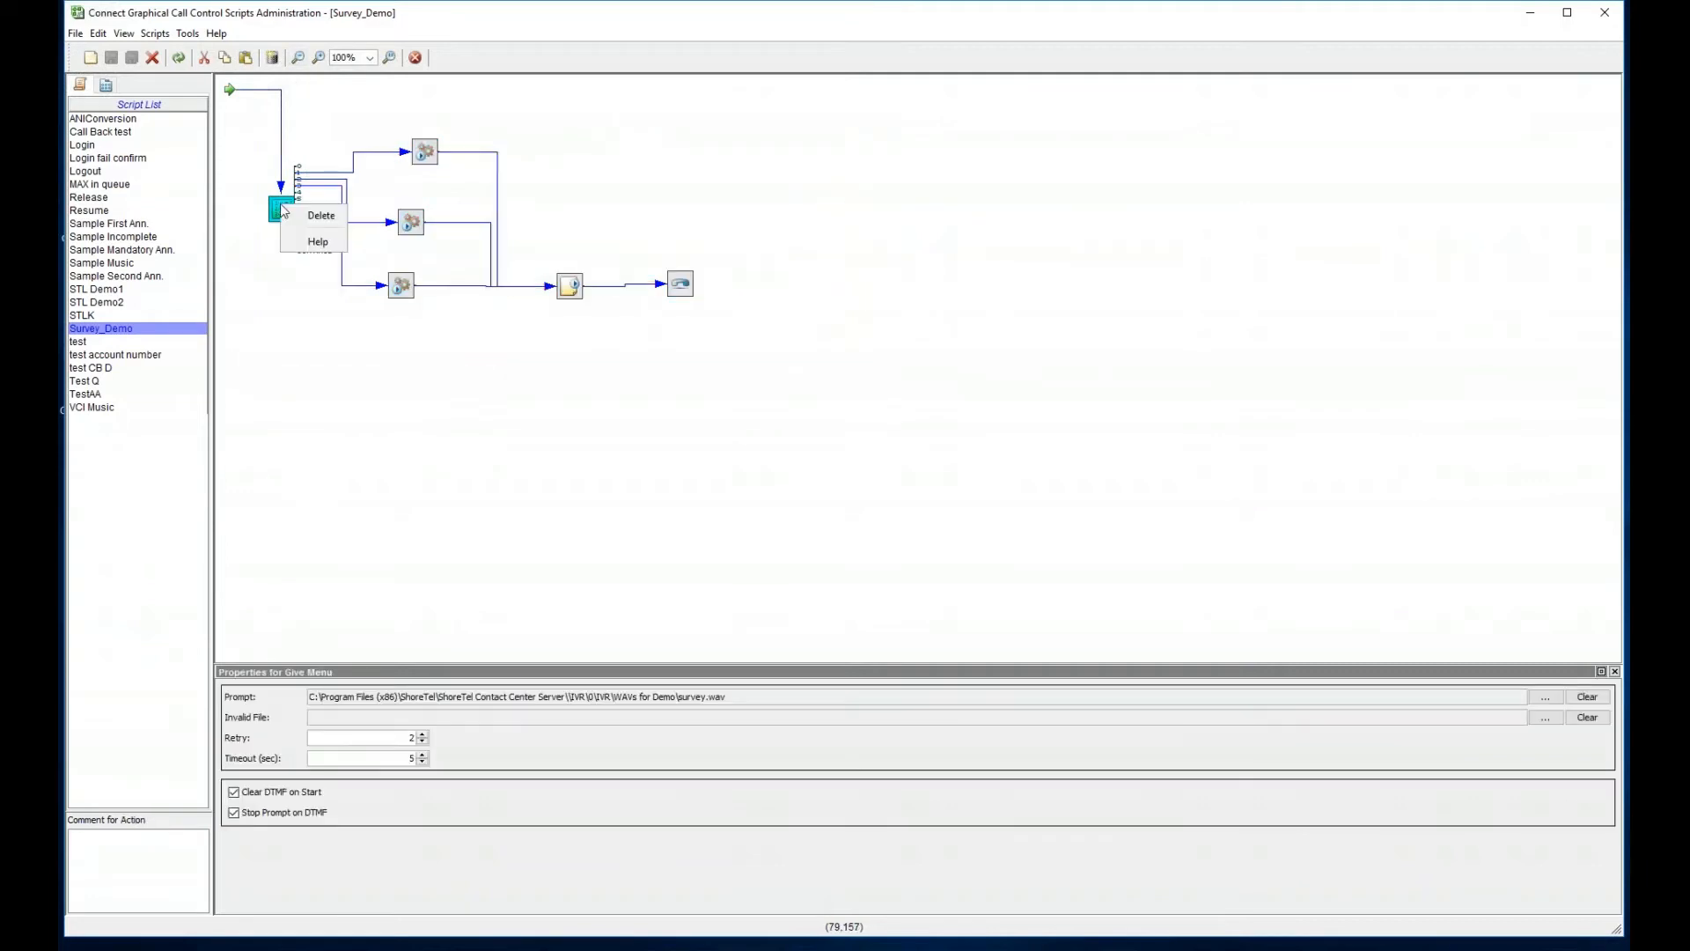
left_click(305, 214)
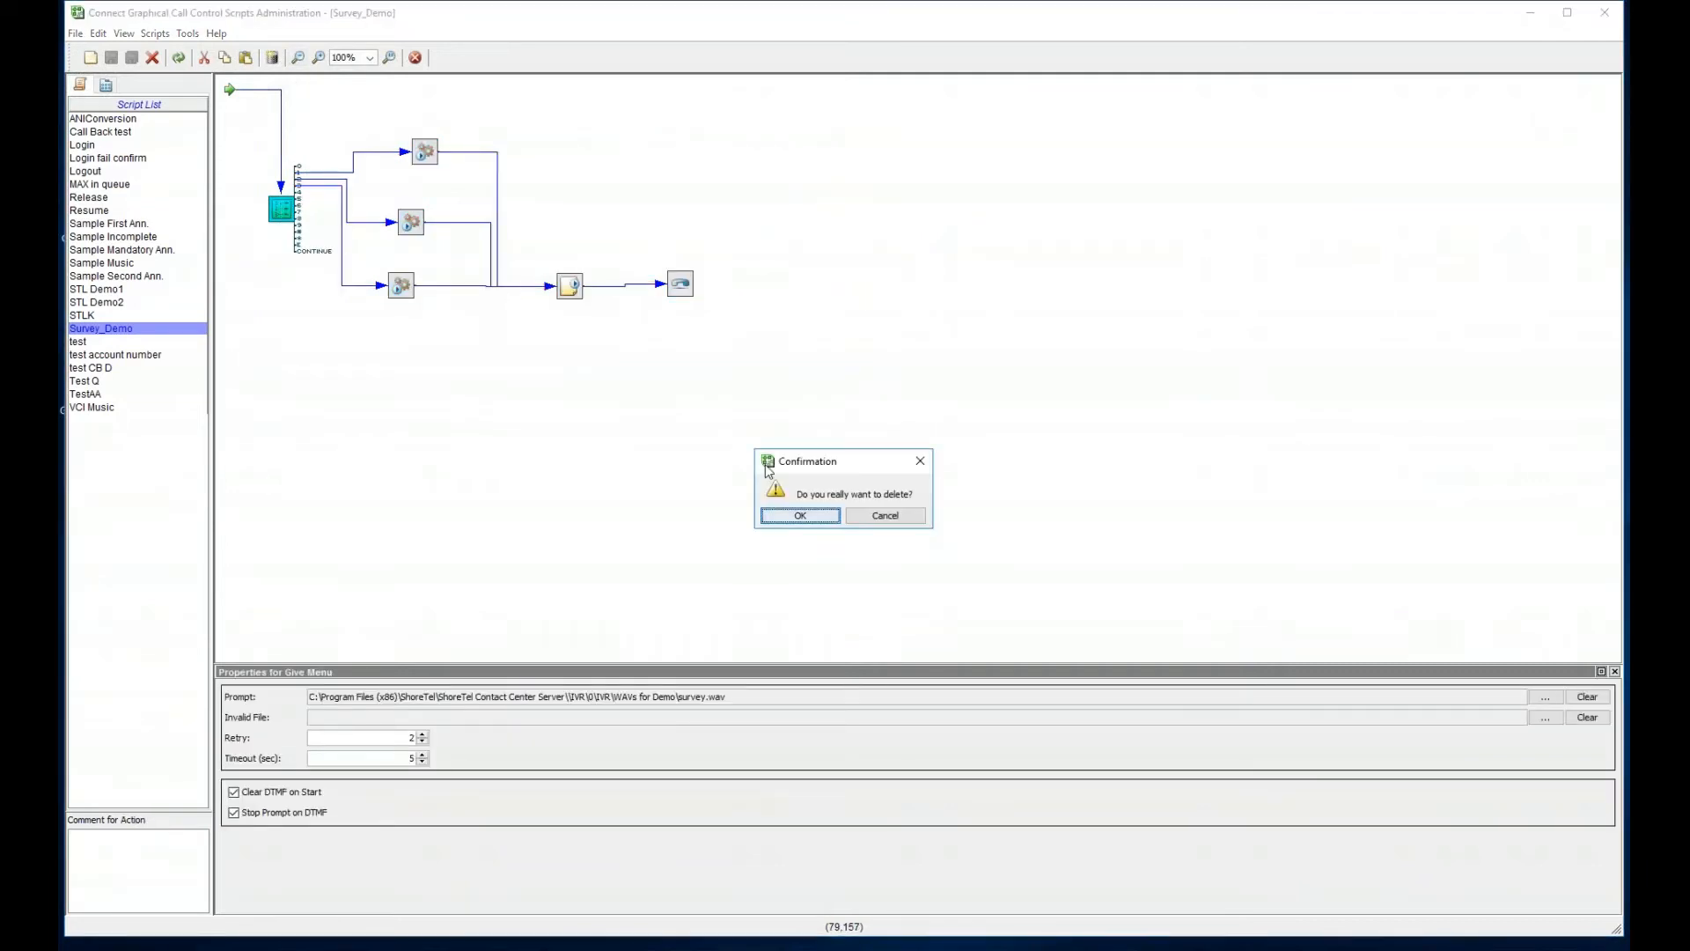
left_click(835, 517)
left_click_drag(849, 404, 275, 112)
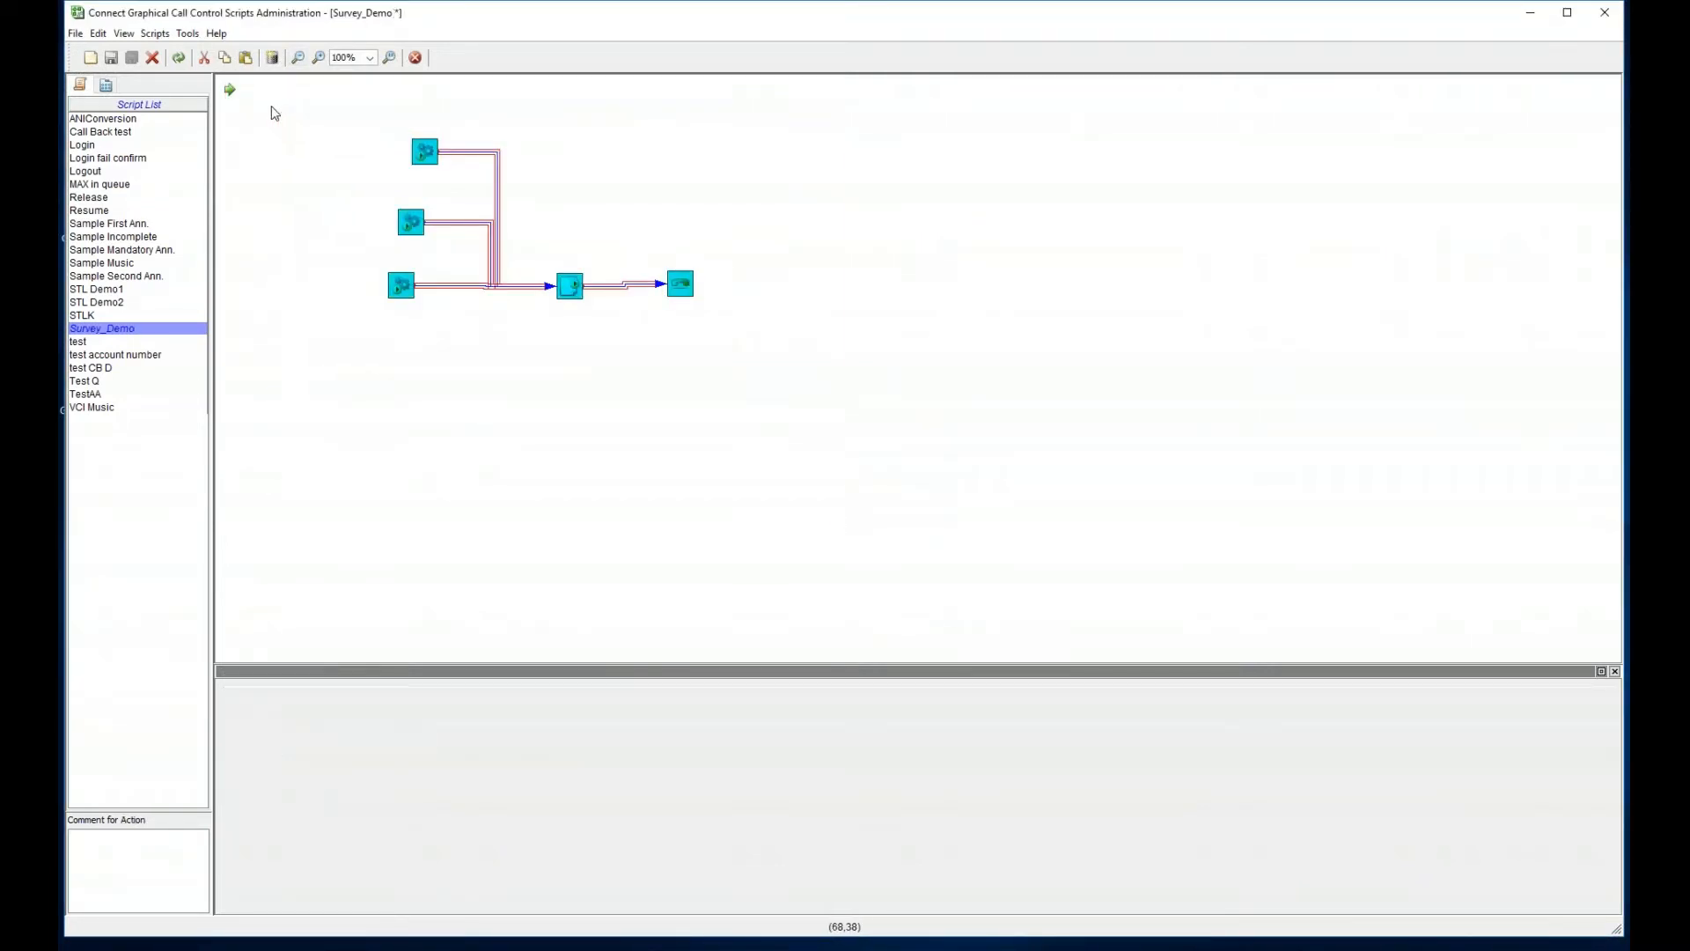
key("Delete")
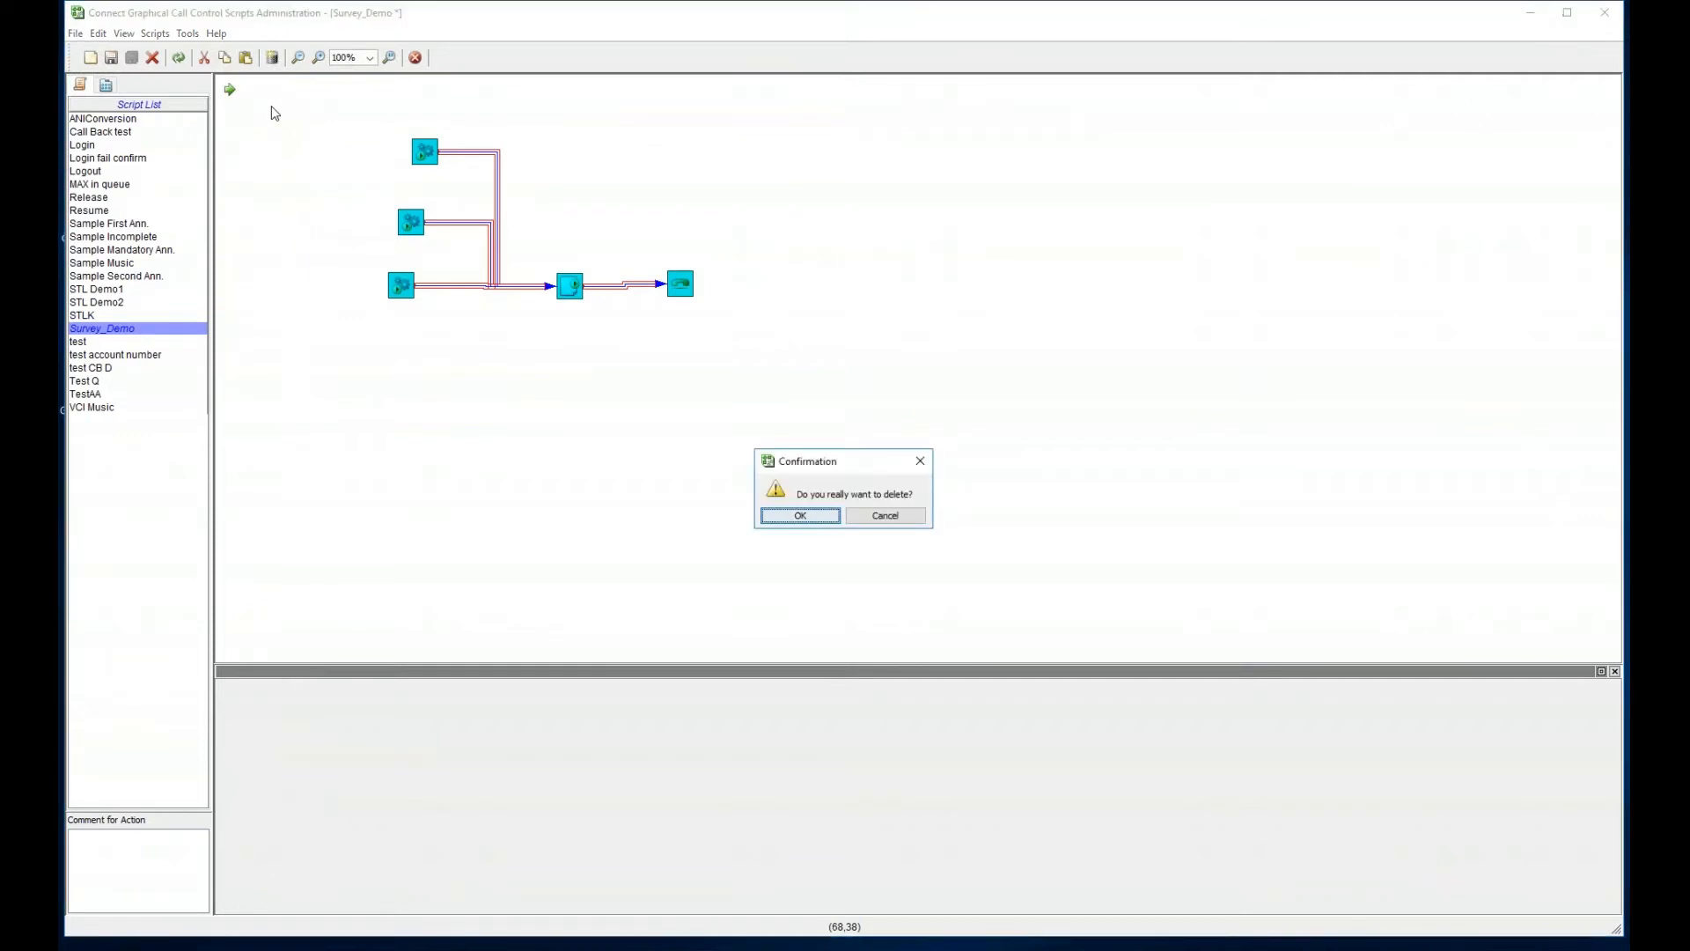
left_click(785, 517)
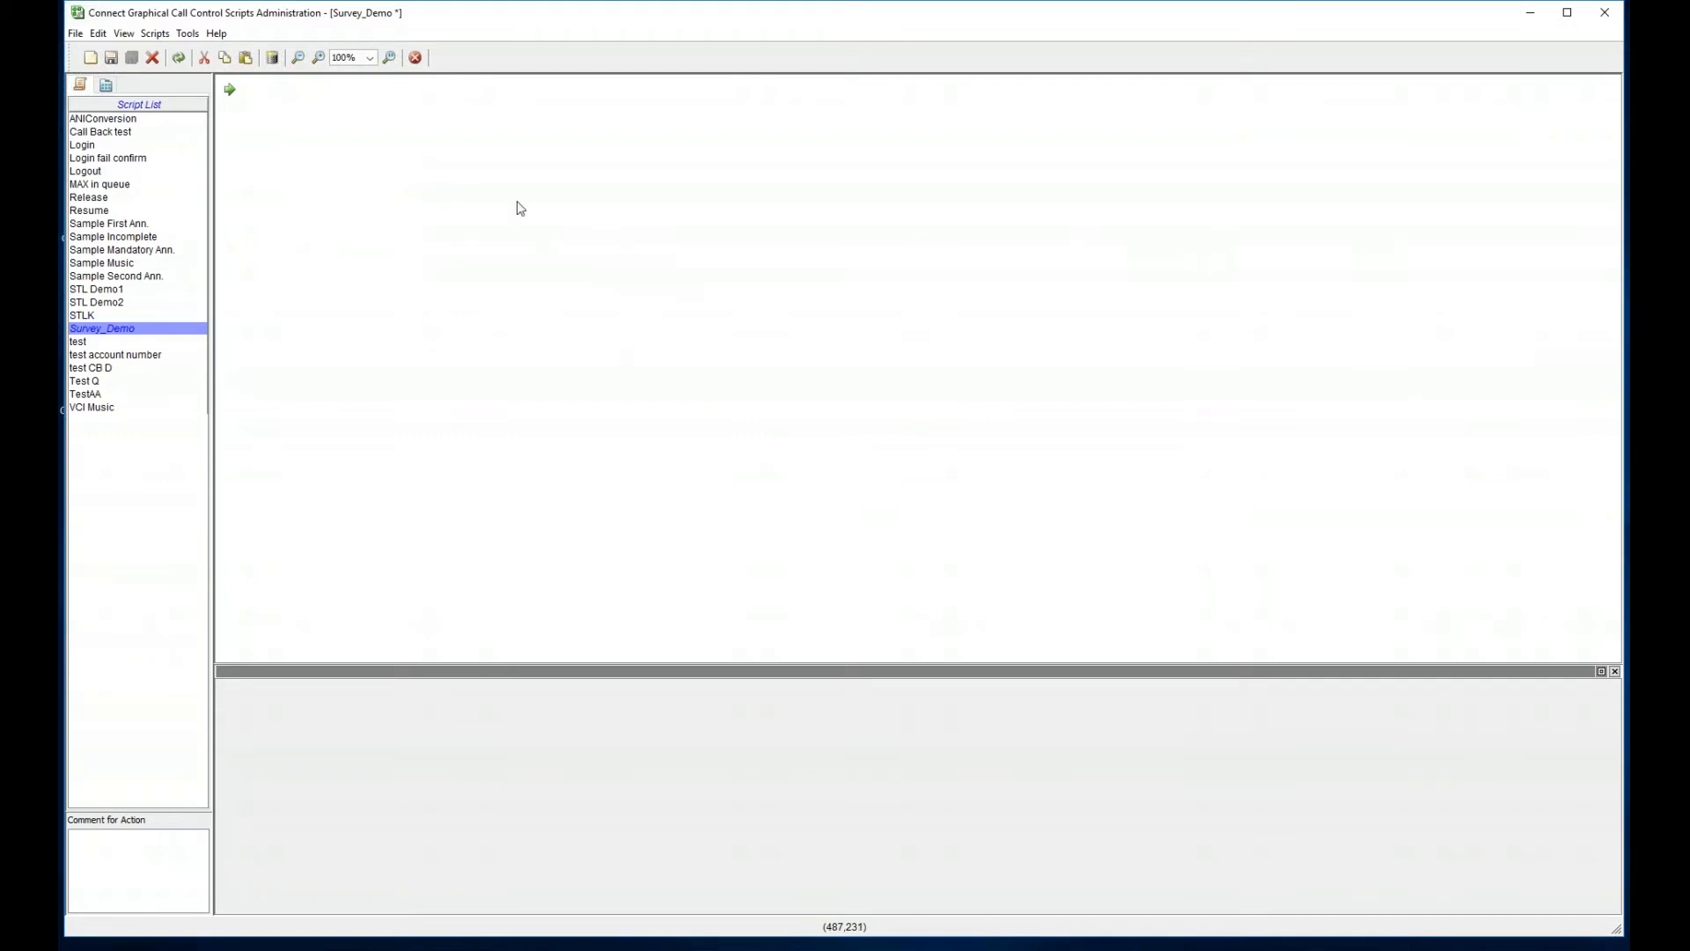
- Show the action Palette and widen it so actions appear in four columns
left_click(104, 85)
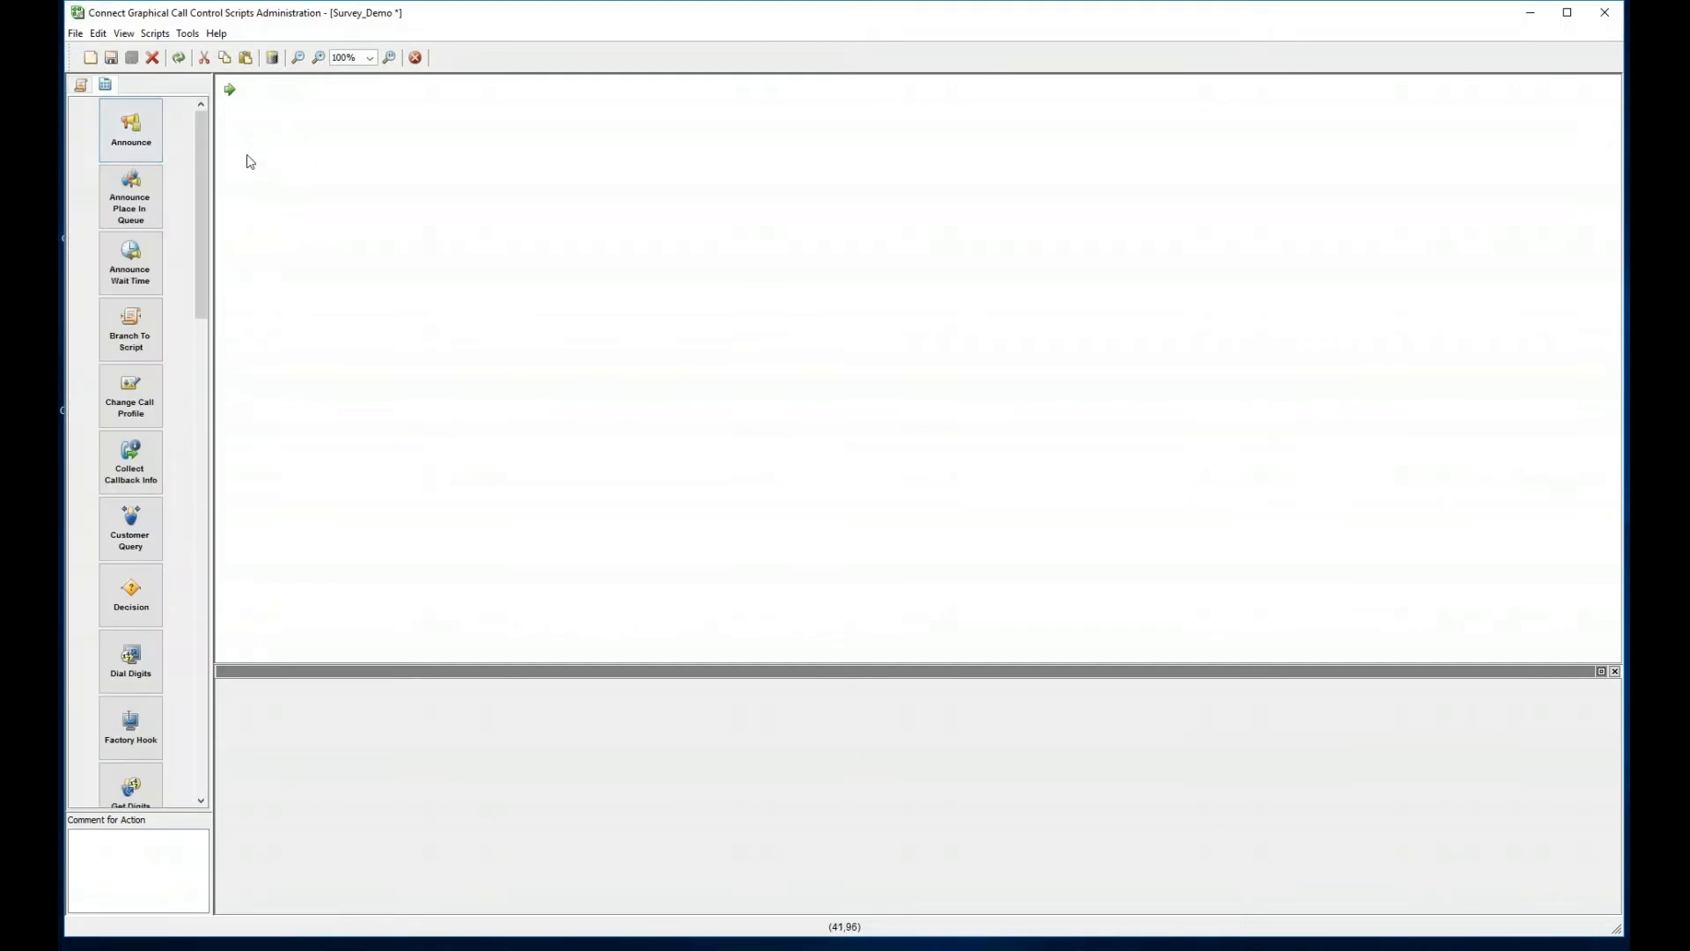
left_click_drag(212, 167, 383, 167)
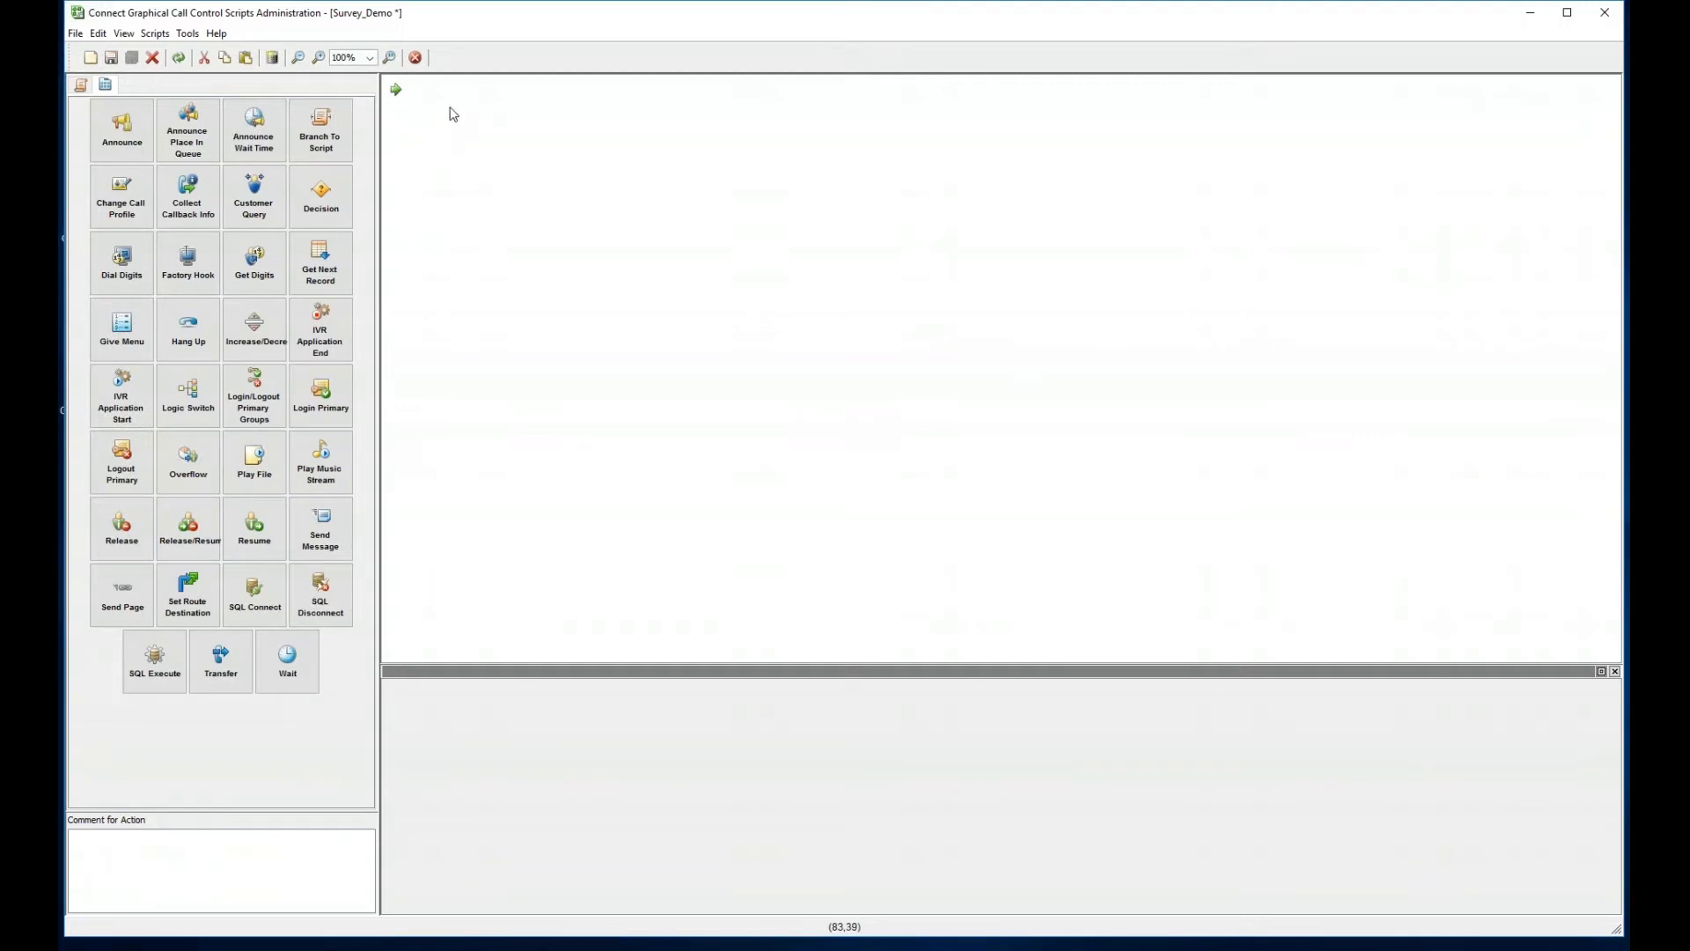
- Add a Give Menu action from the canvas context menu and nudge it into position
right_click(452, 113)
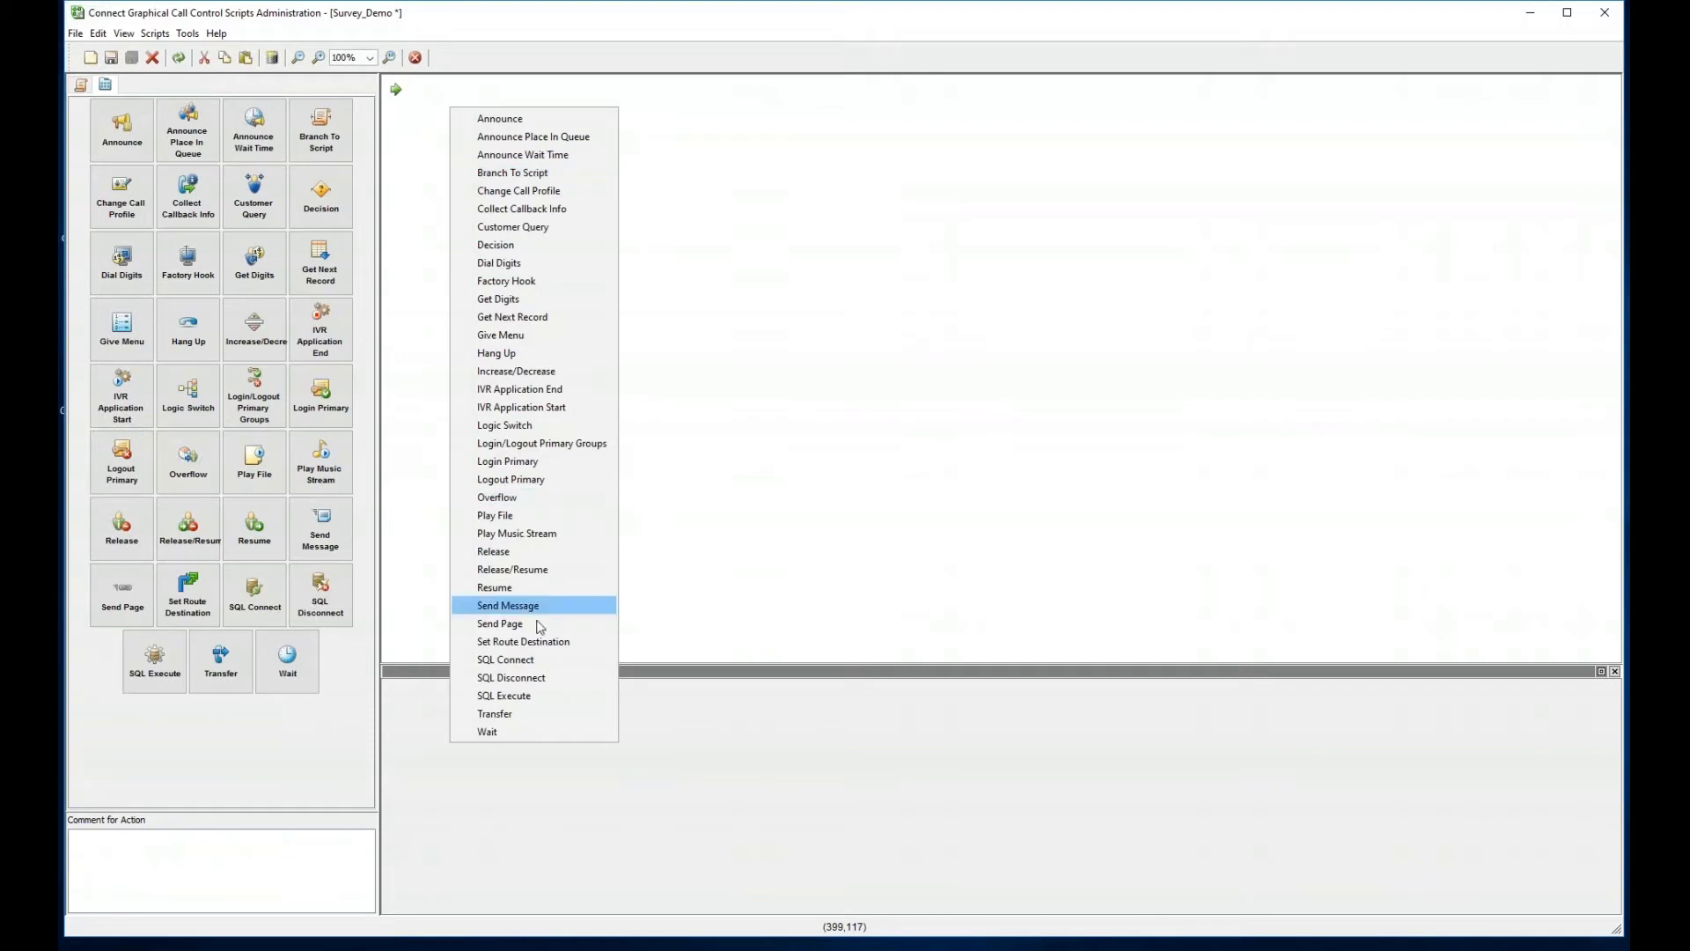
left_click(551, 339)
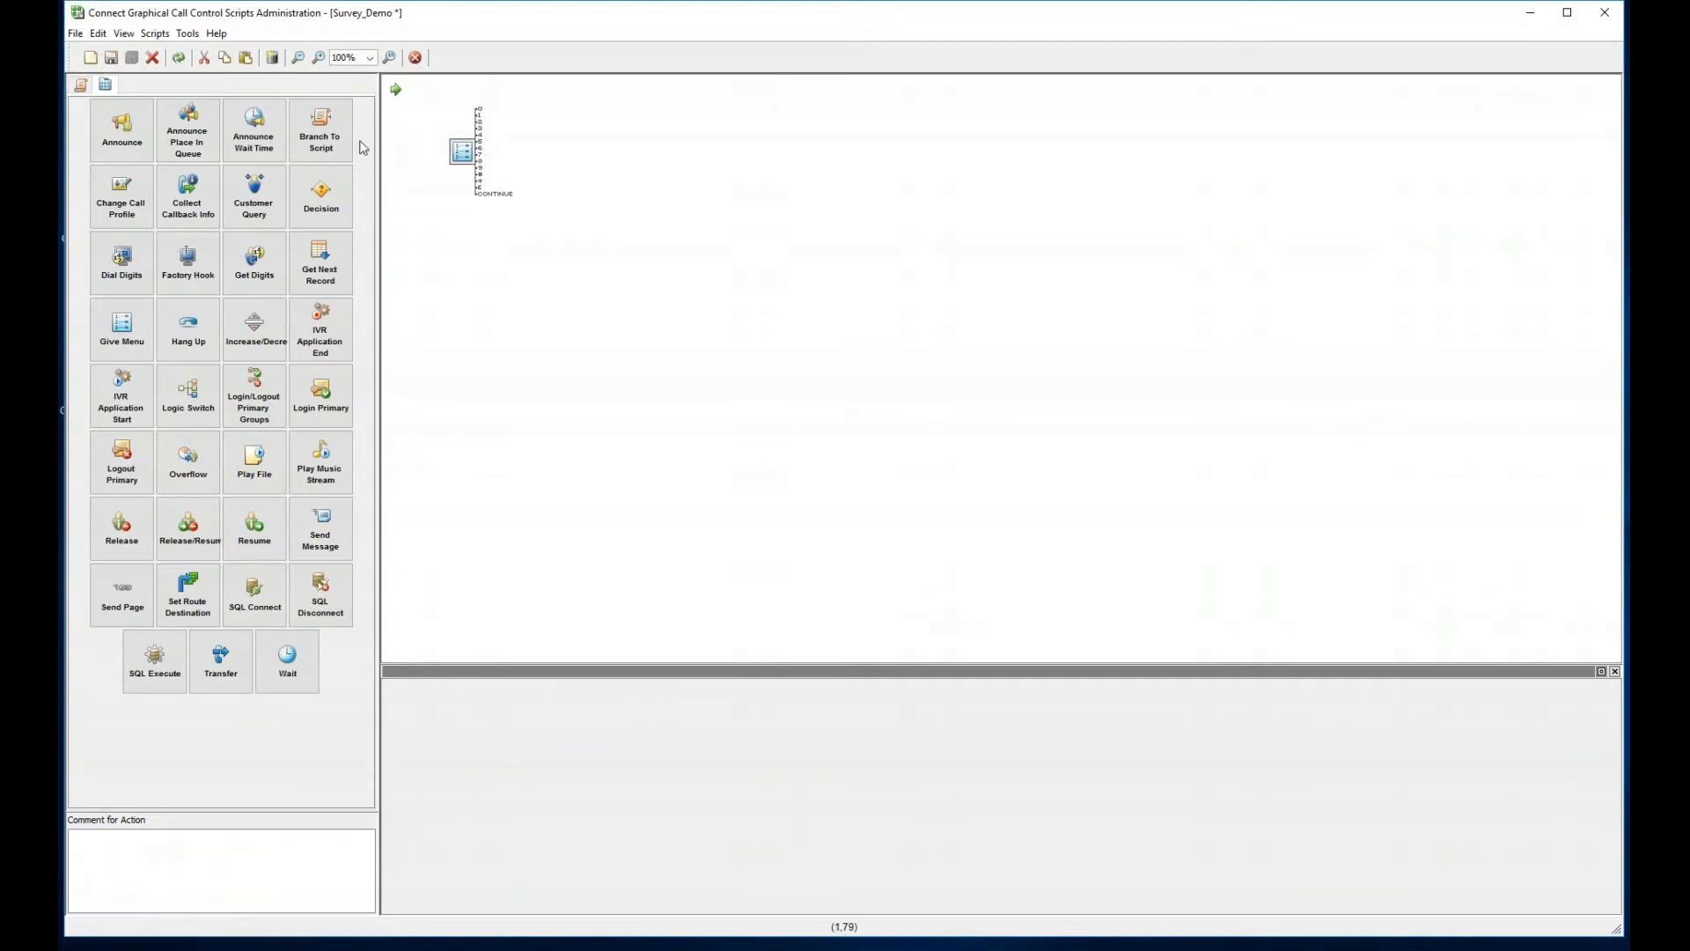
right_click(687, 170)
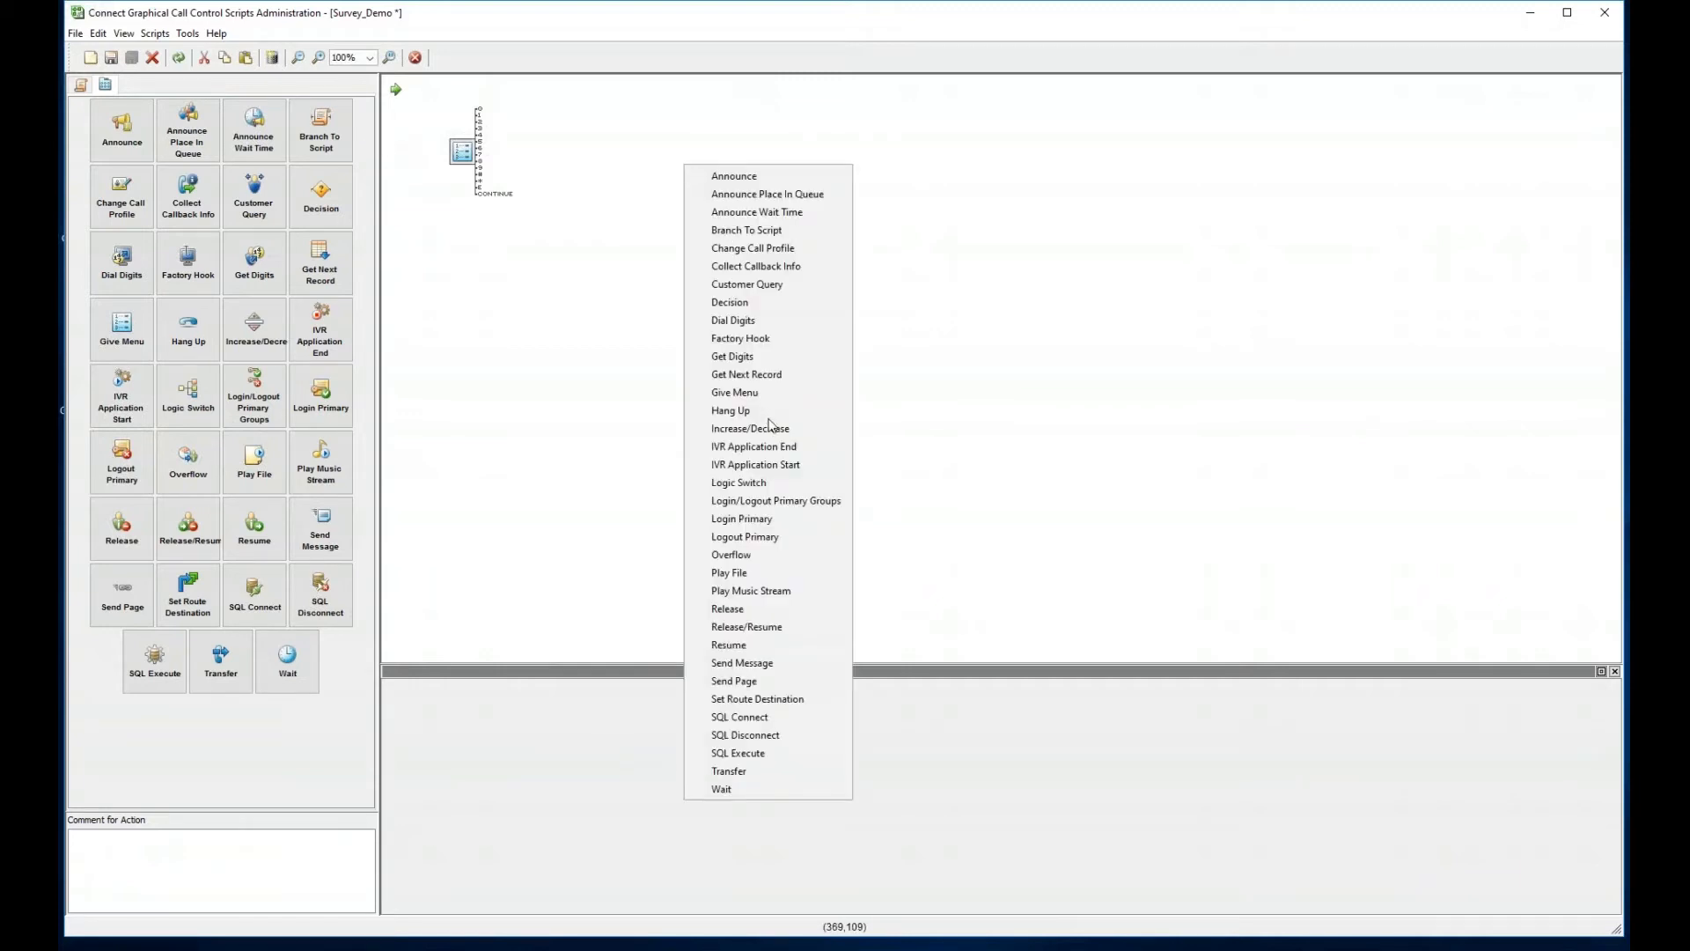
left_click(466, 148)
left_click_drag(467, 156, 492, 163)
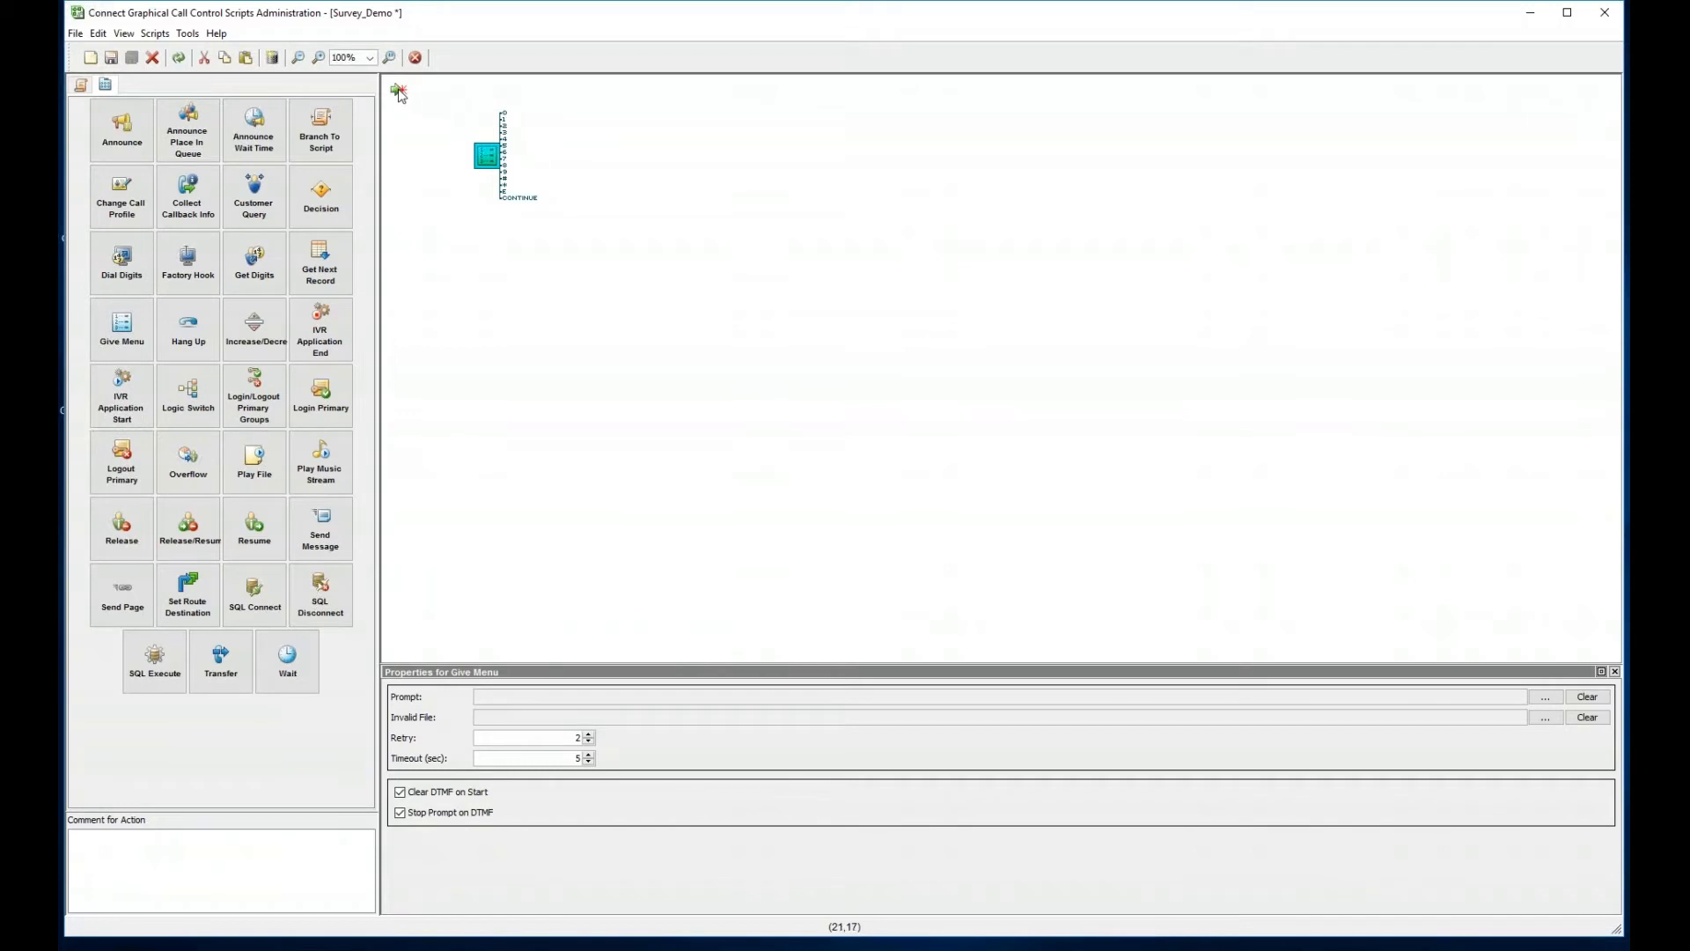
- Connect the Start point to the Give Menu action and select Give Menu
left_click_drag(397, 95, 410, 107)
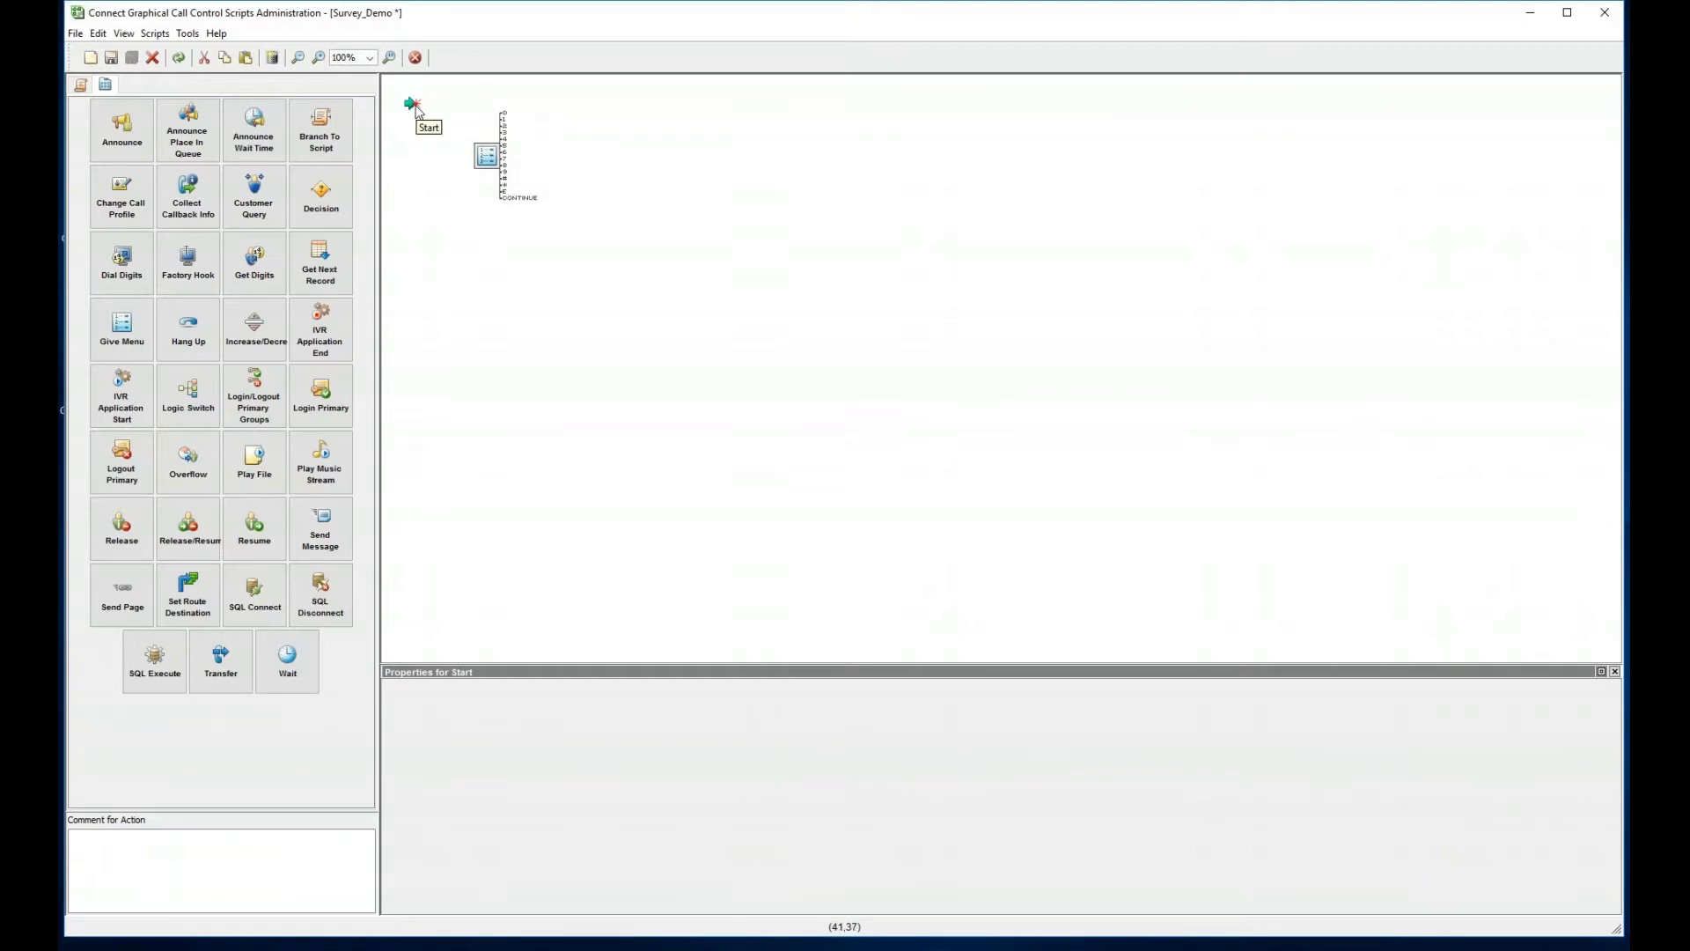
left_click_drag(415, 107, 491, 164)
left_click(486, 156)
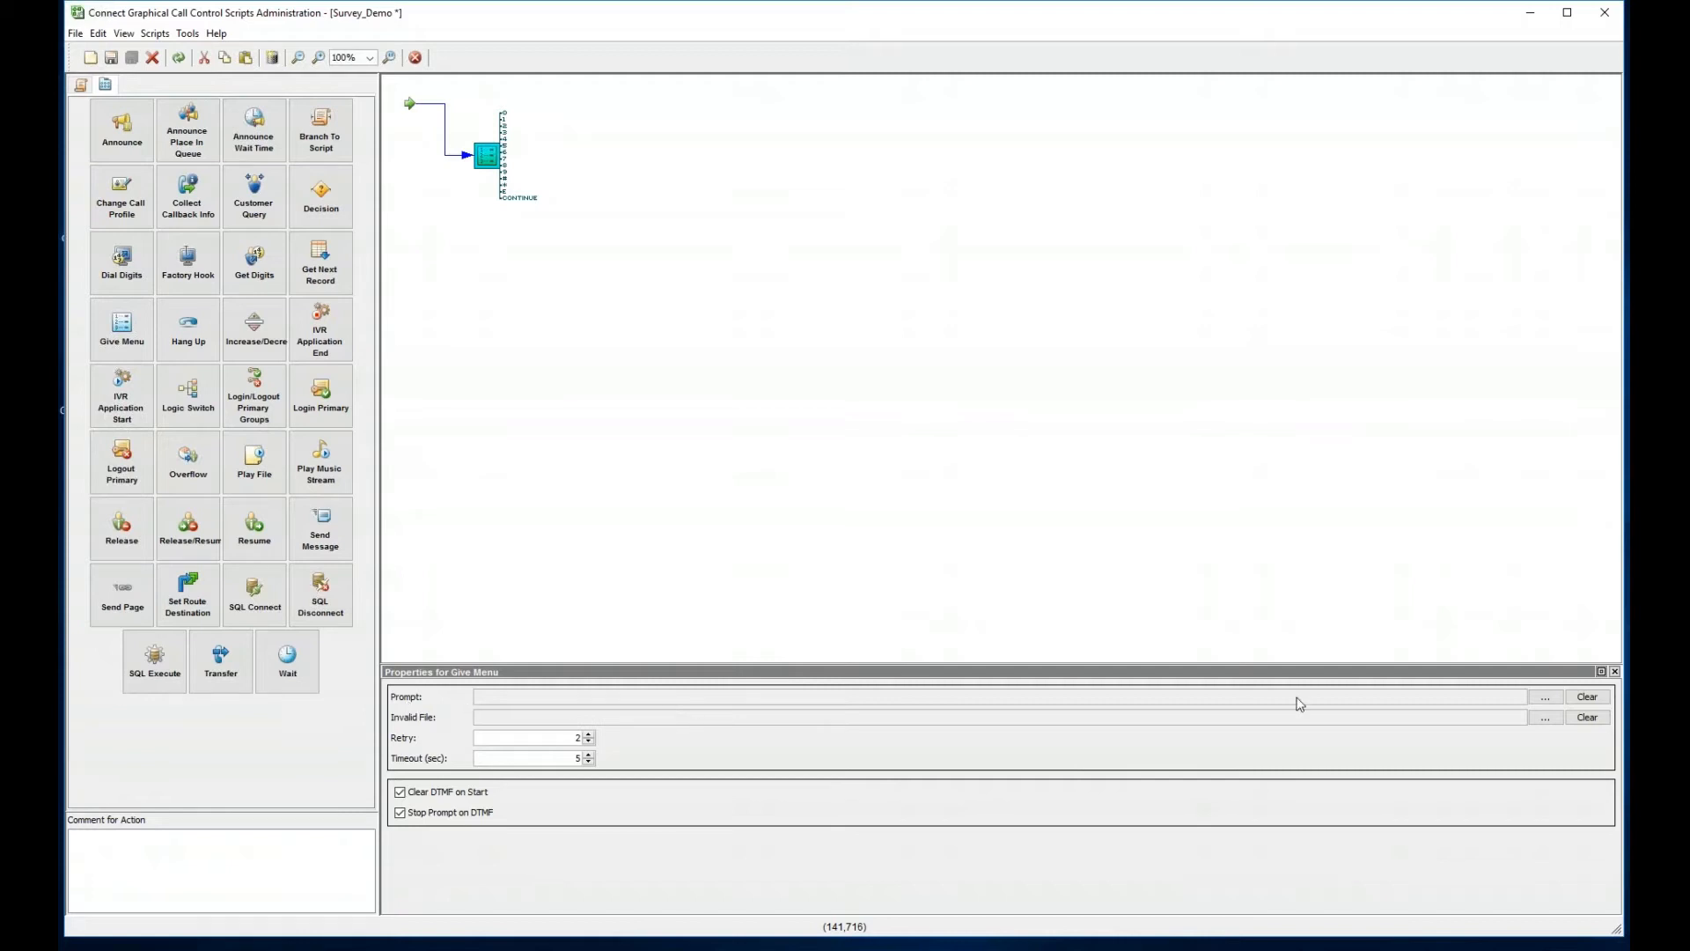
- Open the Give Menu prompt file browser, enlarge it, and launch File Explorer to find recordings
left_click(1538, 698)
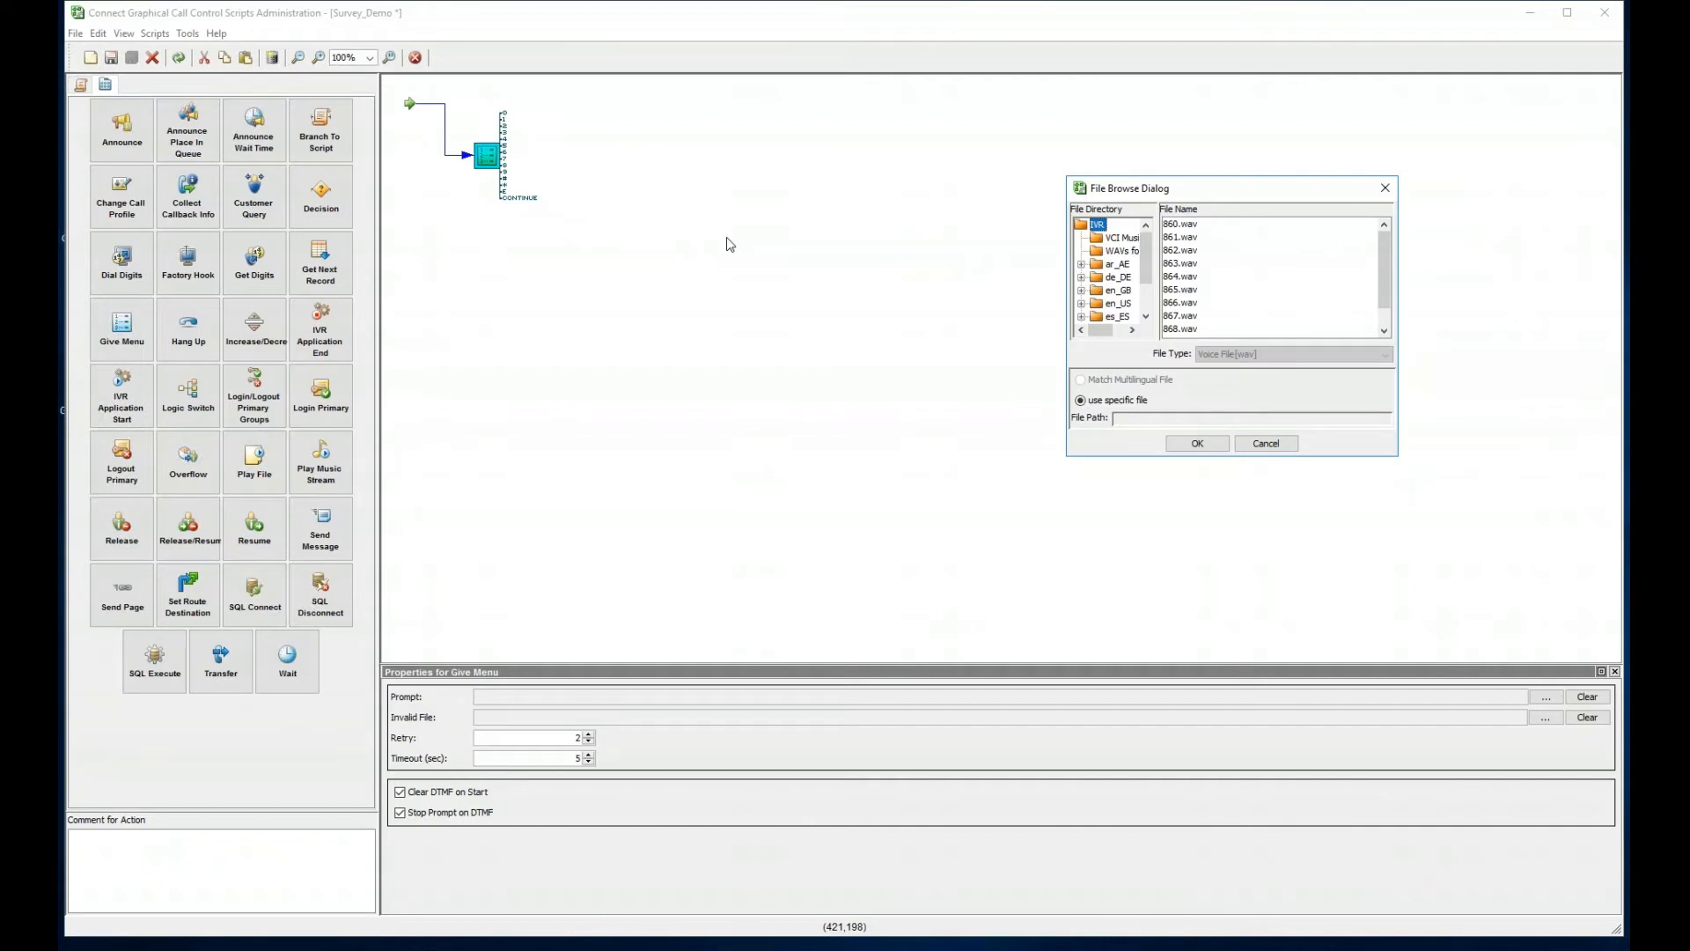
left_click_drag(1222, 195, 1058, 134)
left_click_drag(1241, 403, 1411, 533)
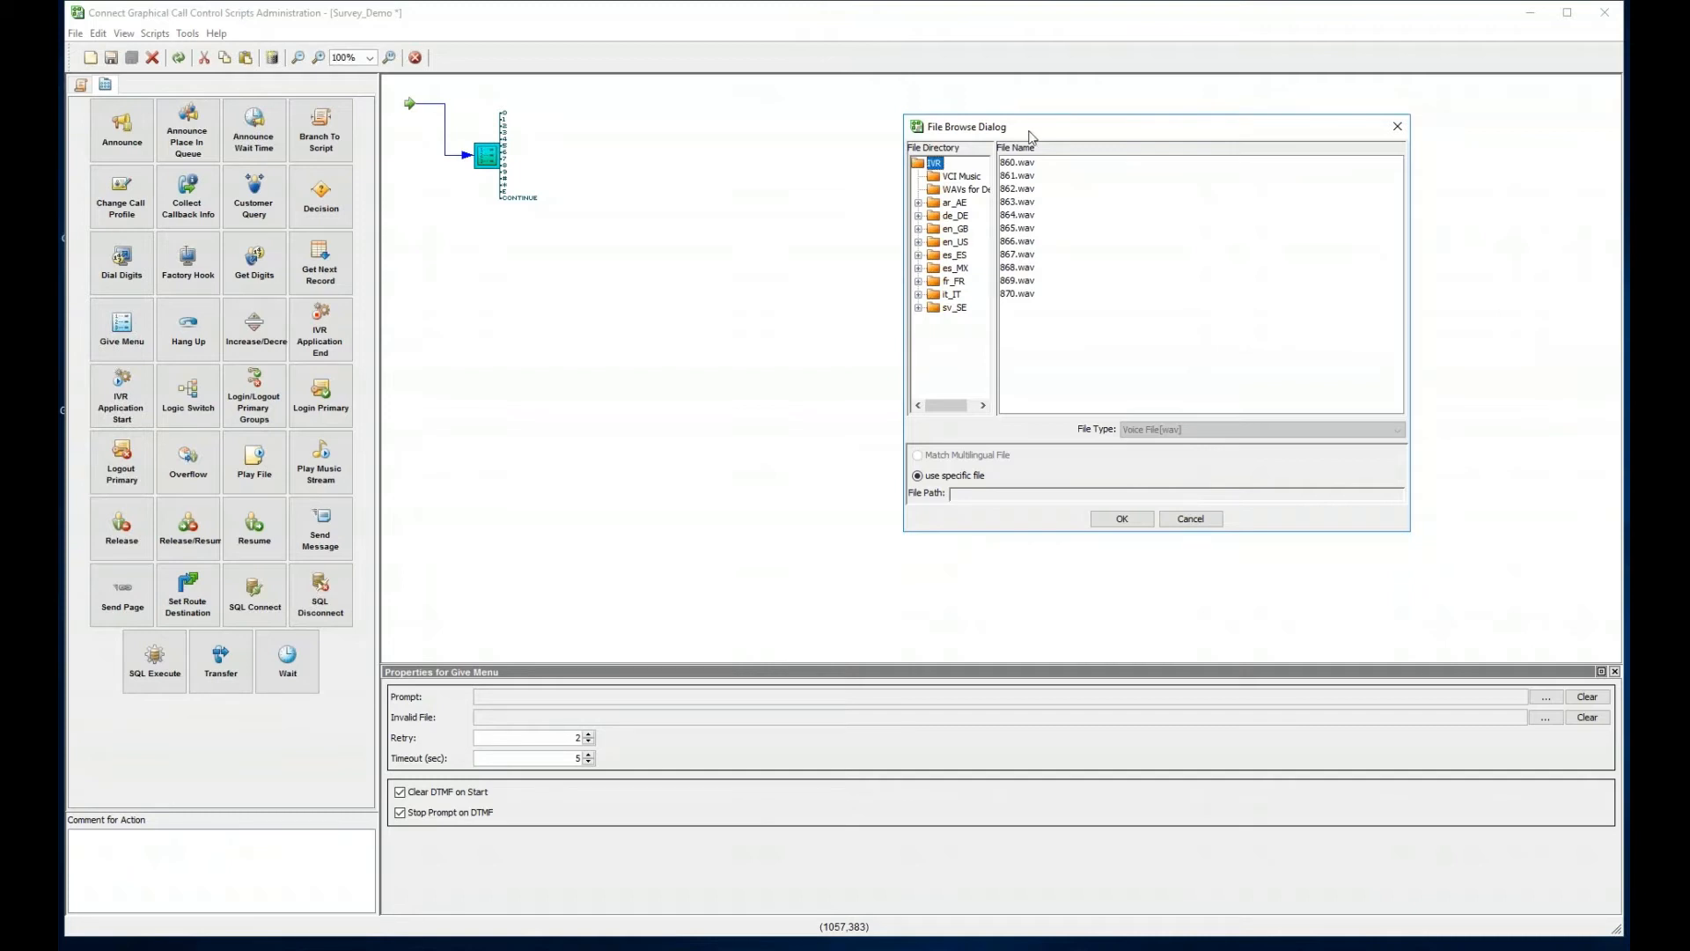
key("super+e")
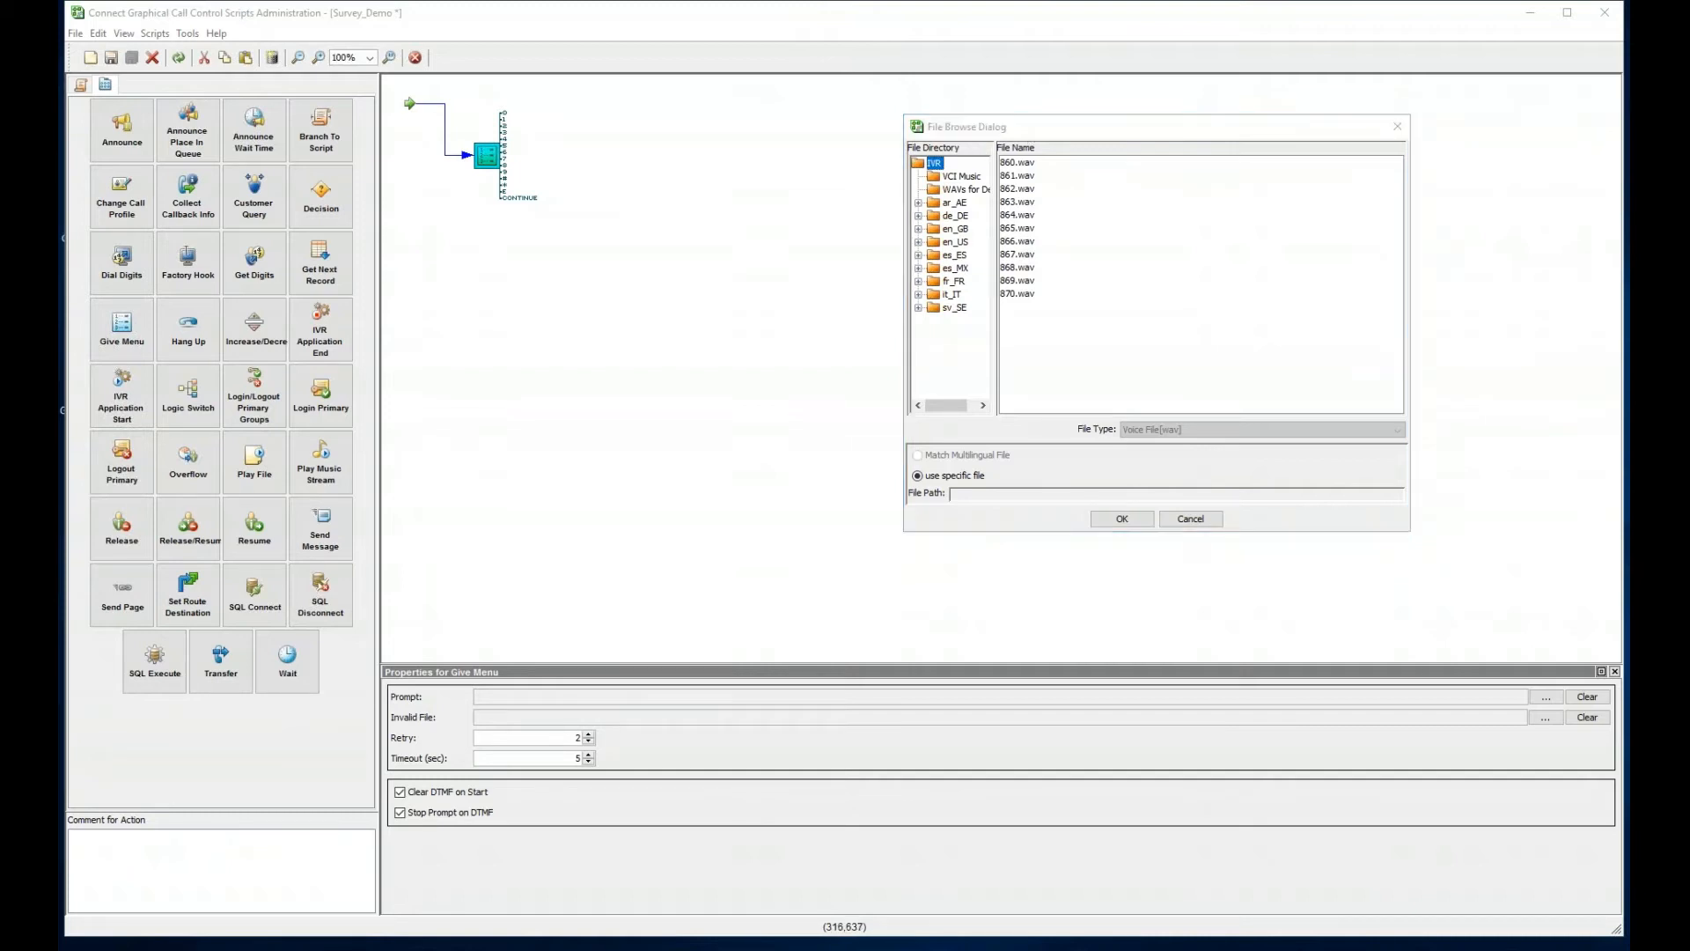
- In Explorer, browse C:\Program Files (x86)\ShoreTel\ShoreTel Contact Center Server\IVR\0\IVR, then return to the file browser
left_click(465, 655)
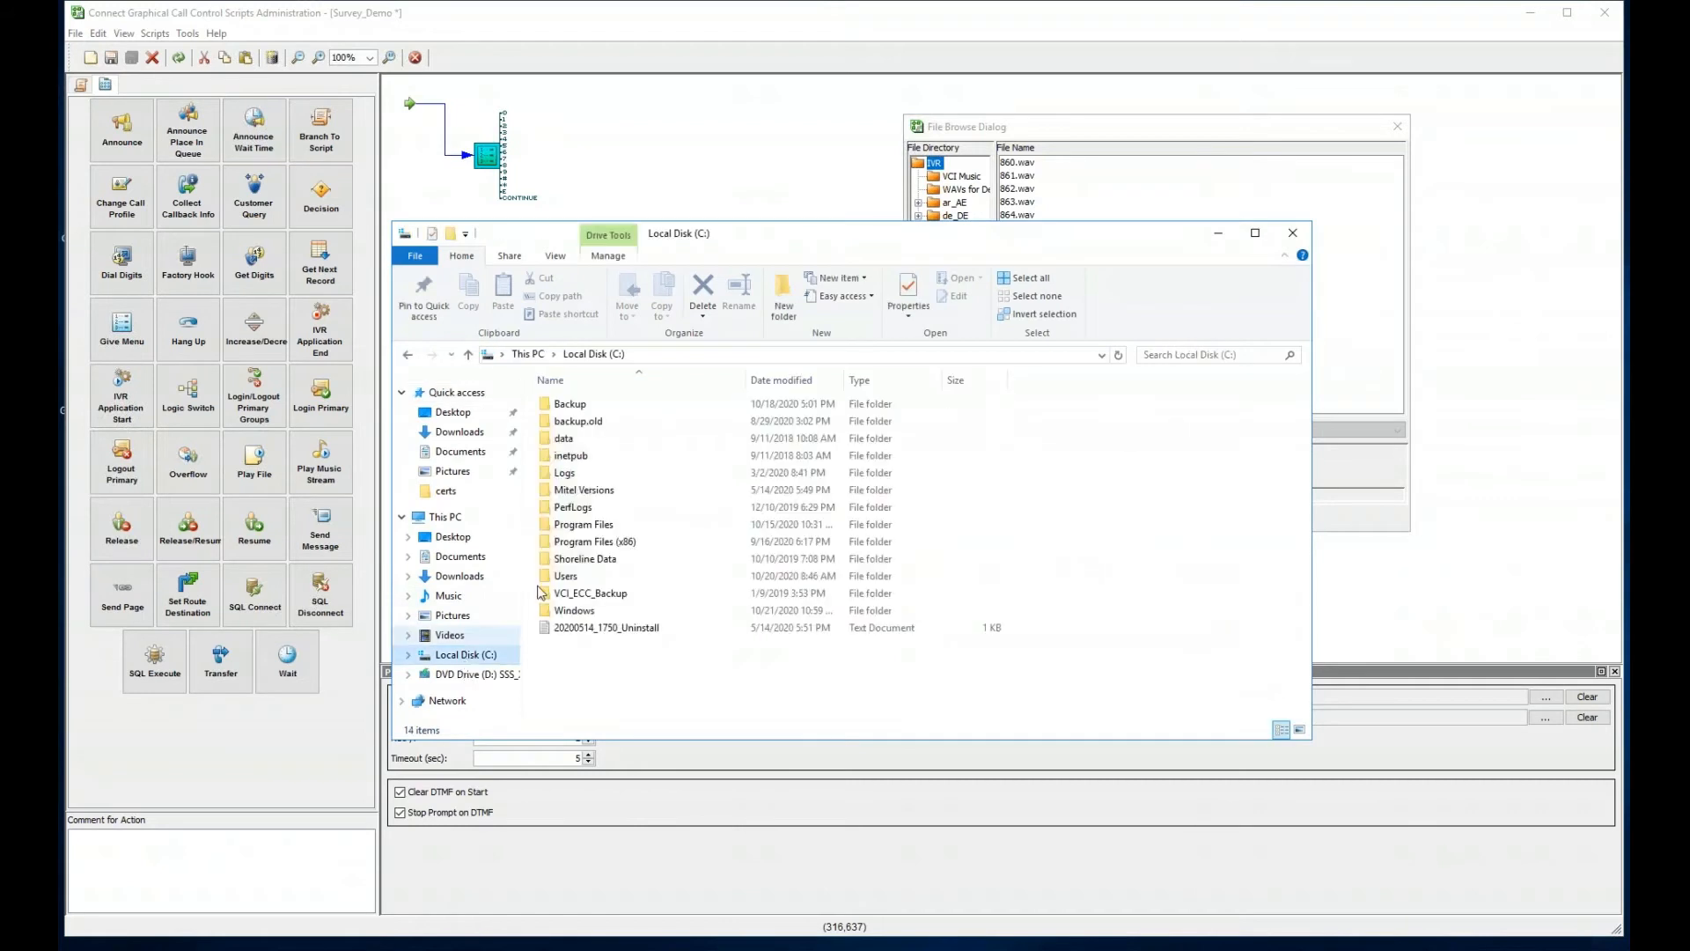
double_click(599, 540)
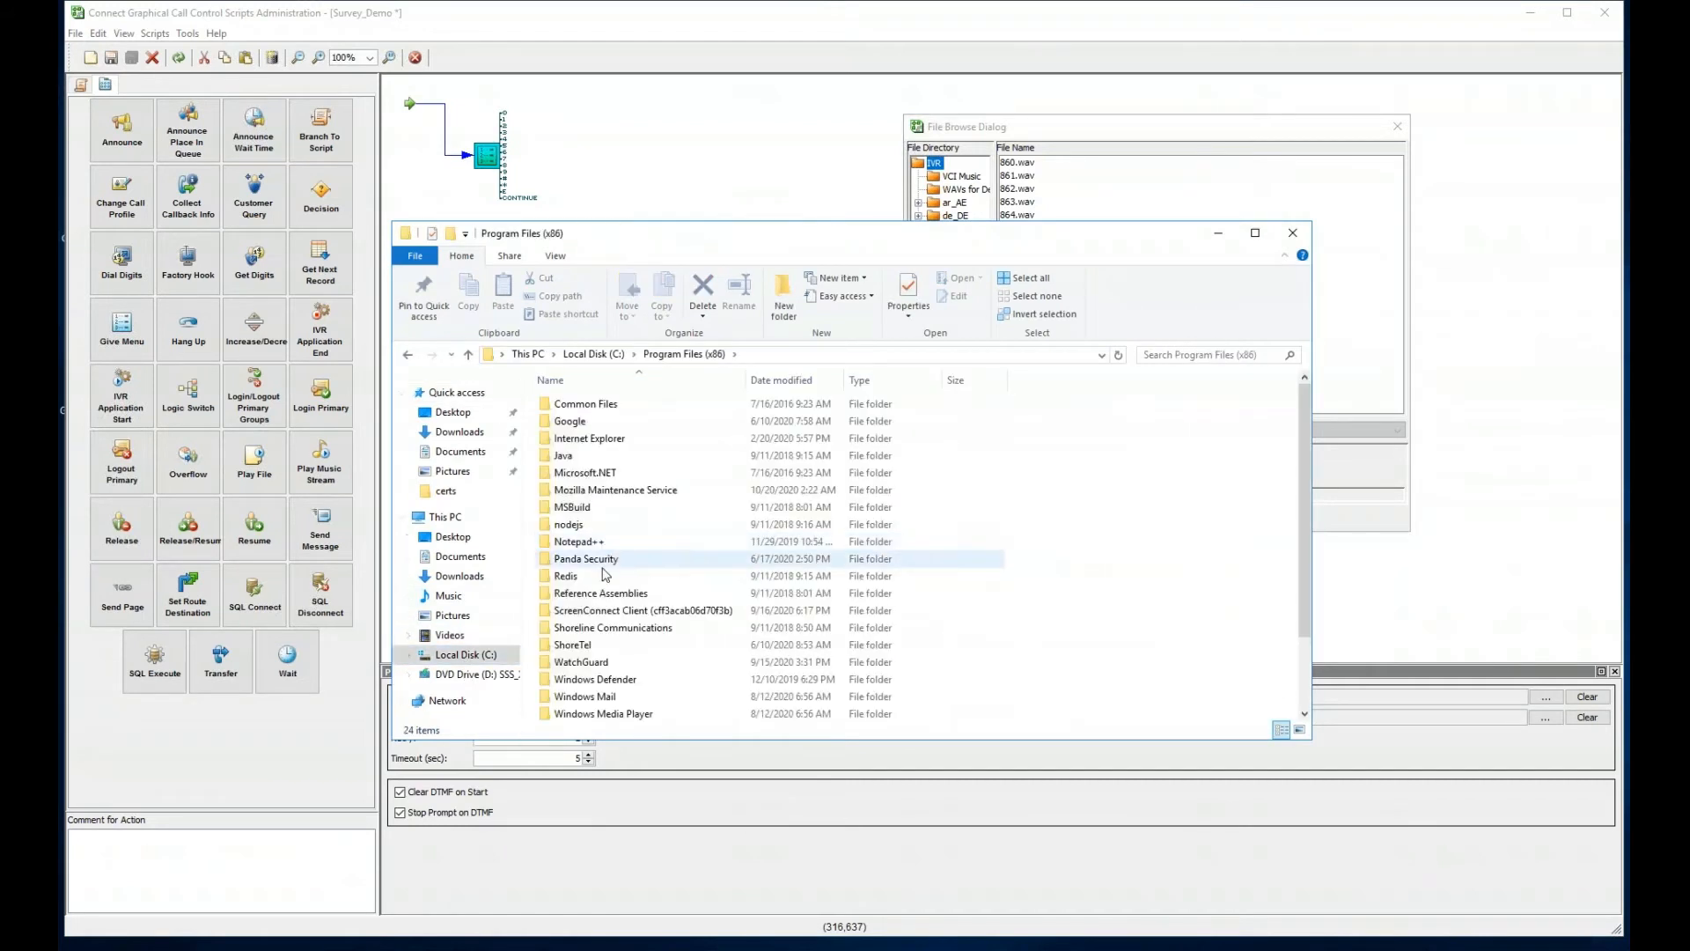
scroll(603, 547, "down", 2)
left_click(579, 561)
double_click(579, 556)
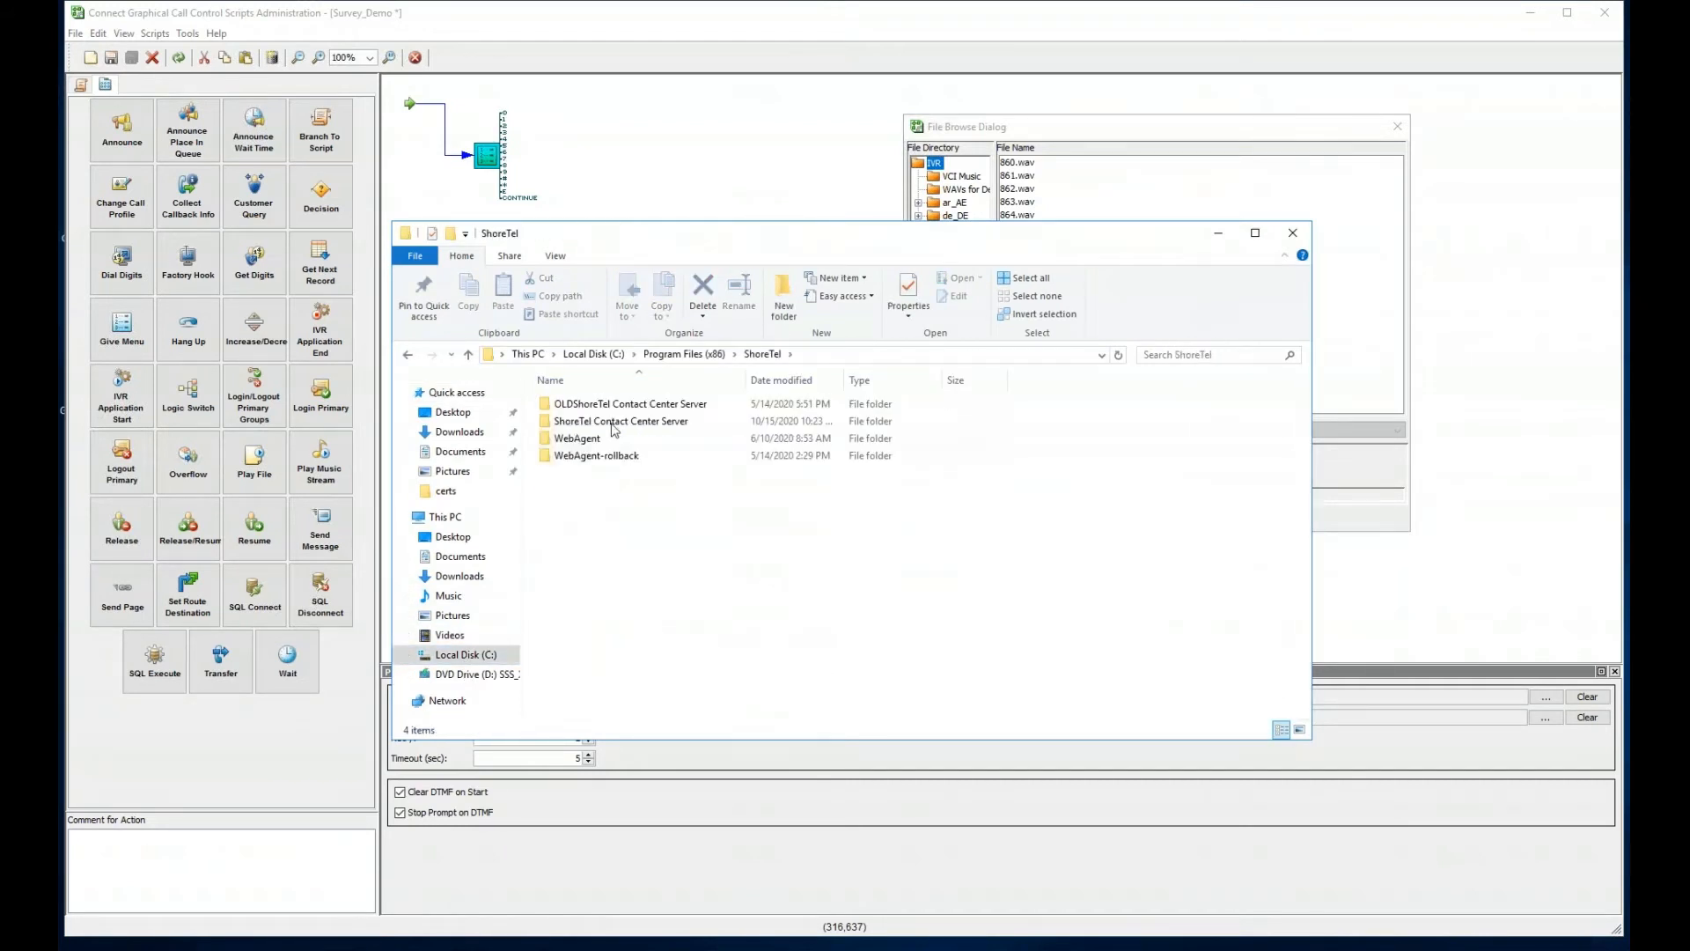
double_click(607, 422)
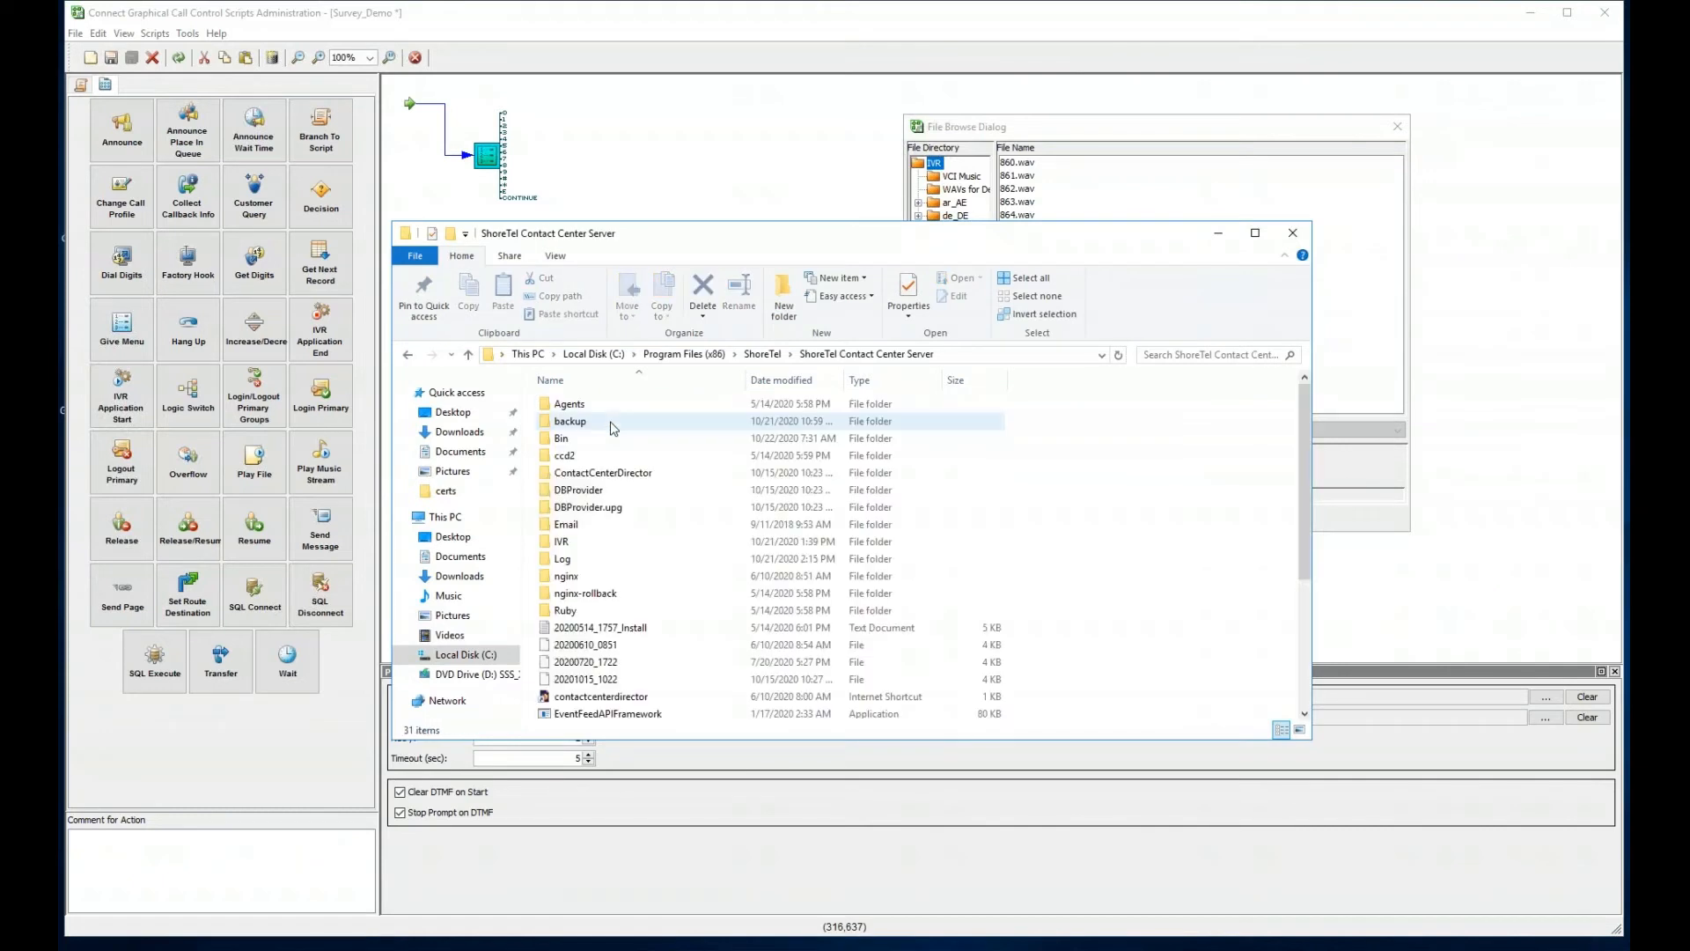
double_click(564, 541)
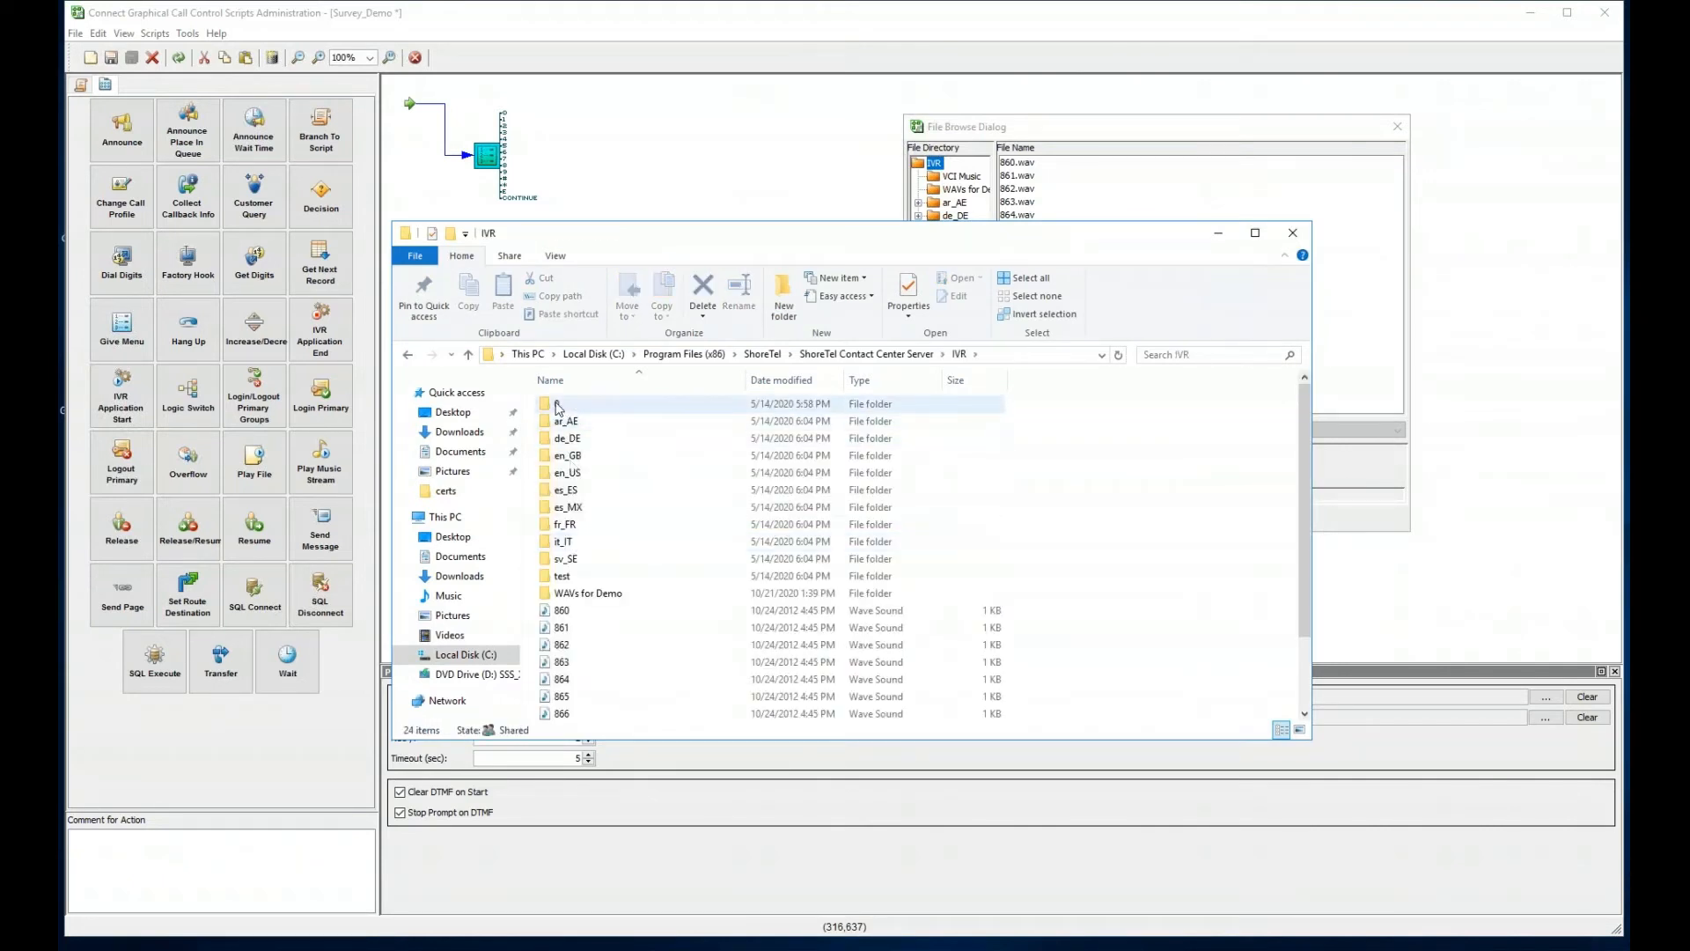
left_click(556, 409)
double_click(556, 408)
double_click(560, 404)
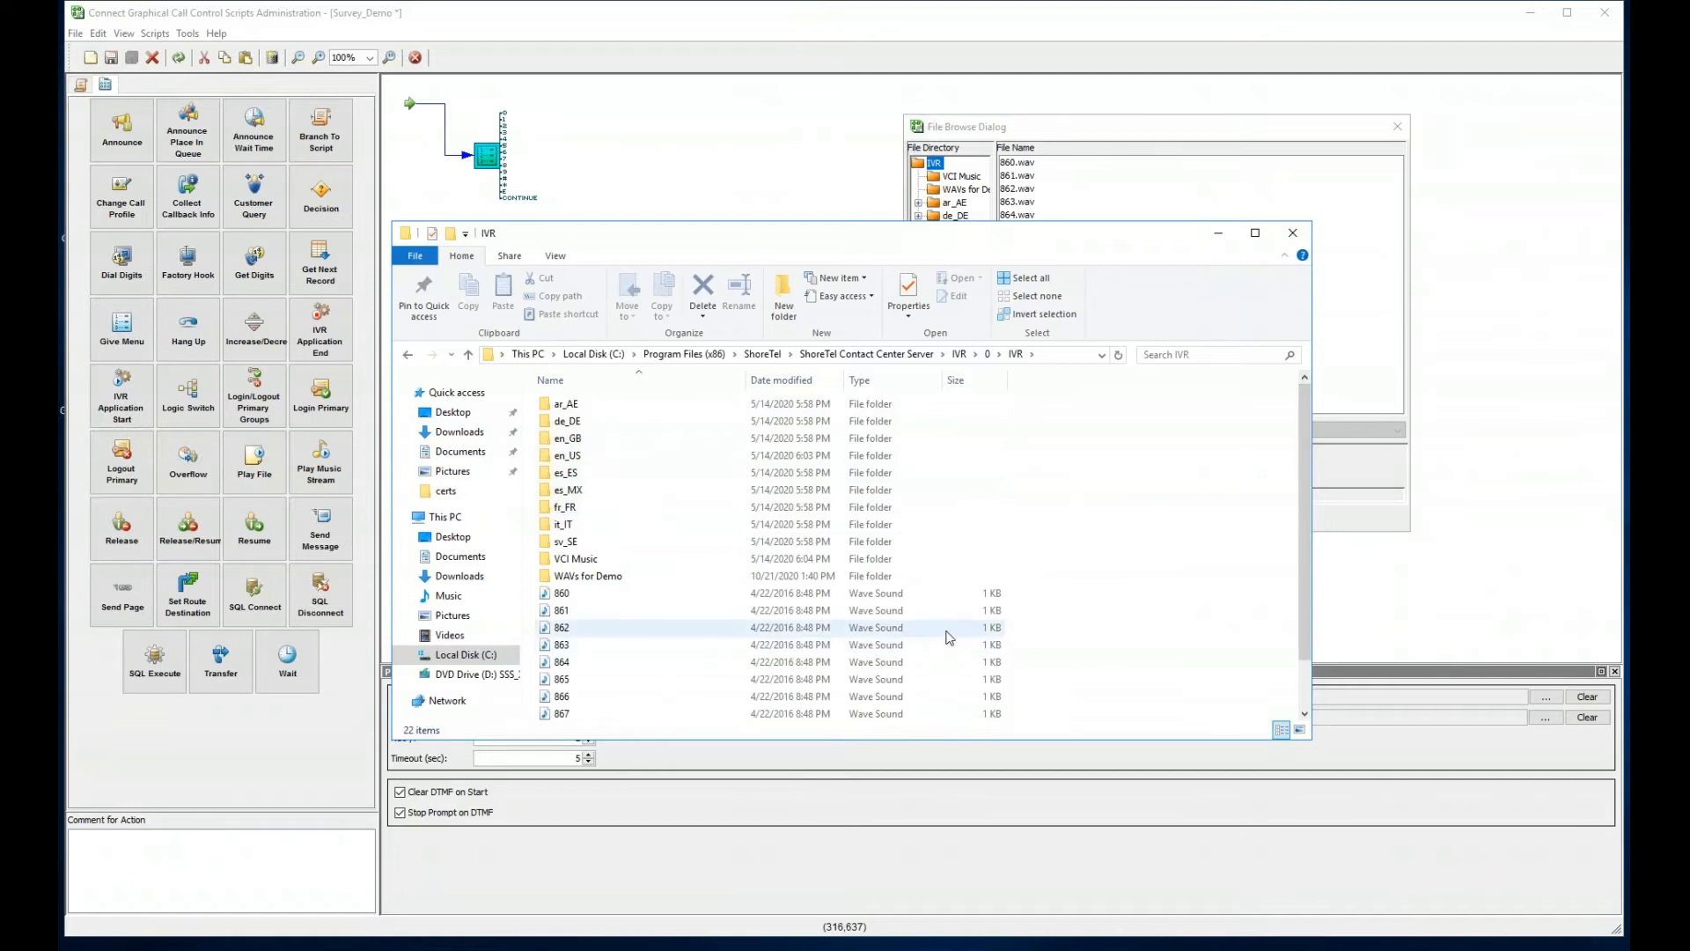
left_click(1072, 134)
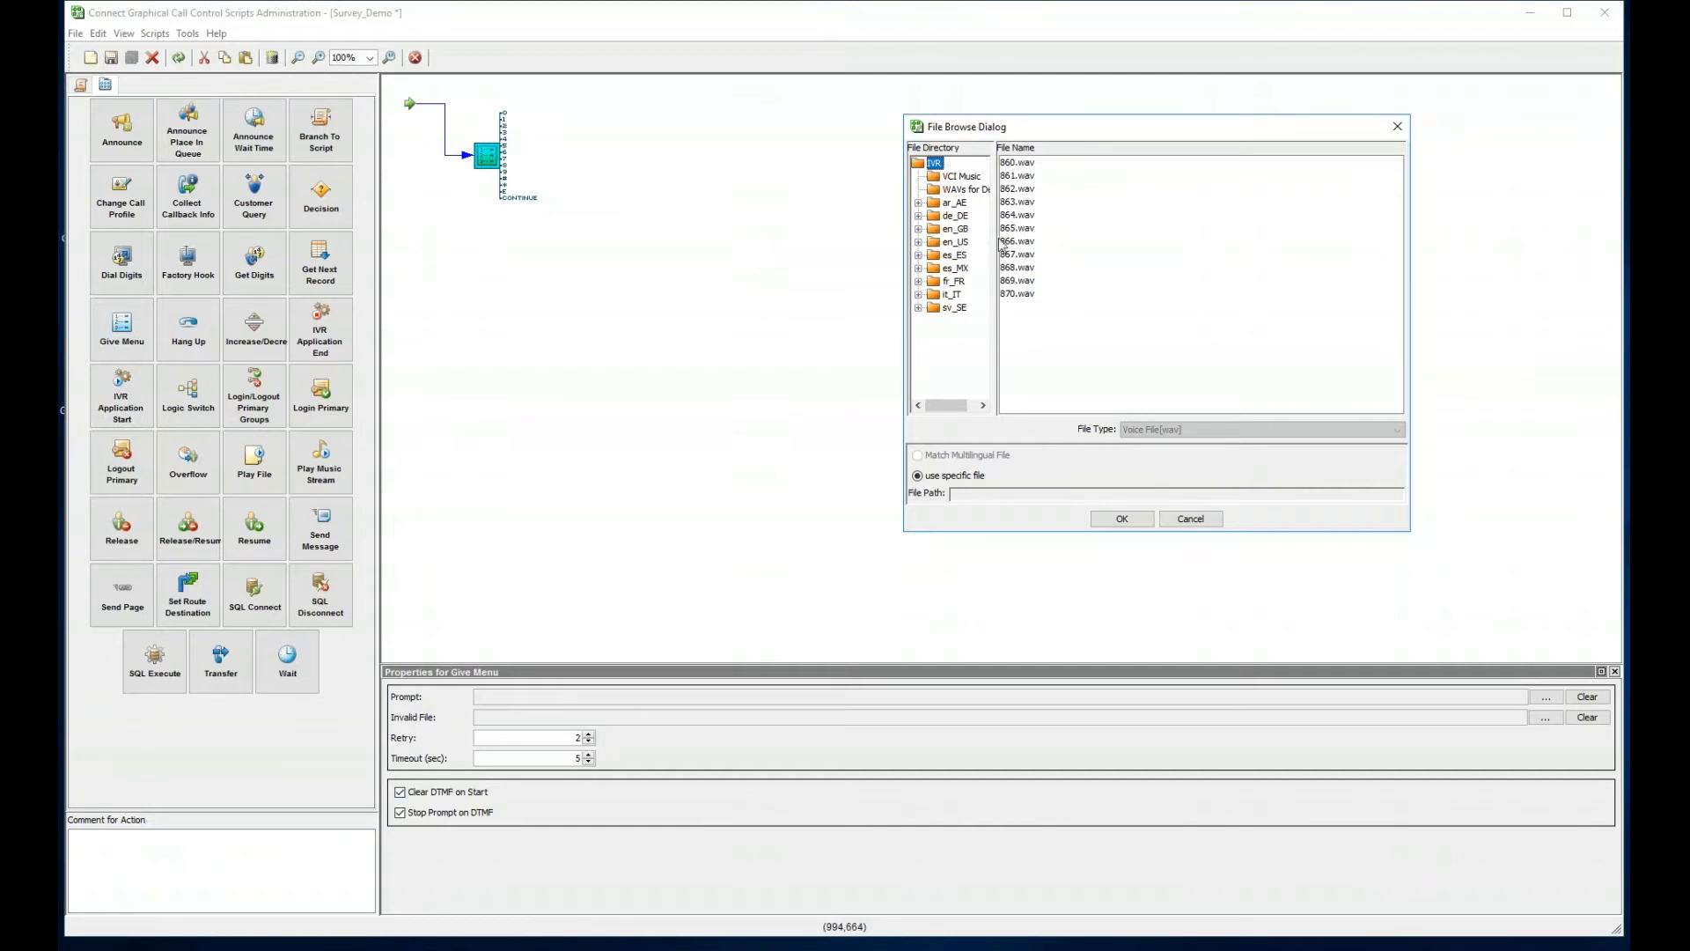
- Set survey.wav from the WAVs for Demo folder as the Give Menu prompt
left_click(957, 189)
left_click_drag(1008, 131, 973, 119)
left_click(988, 165)
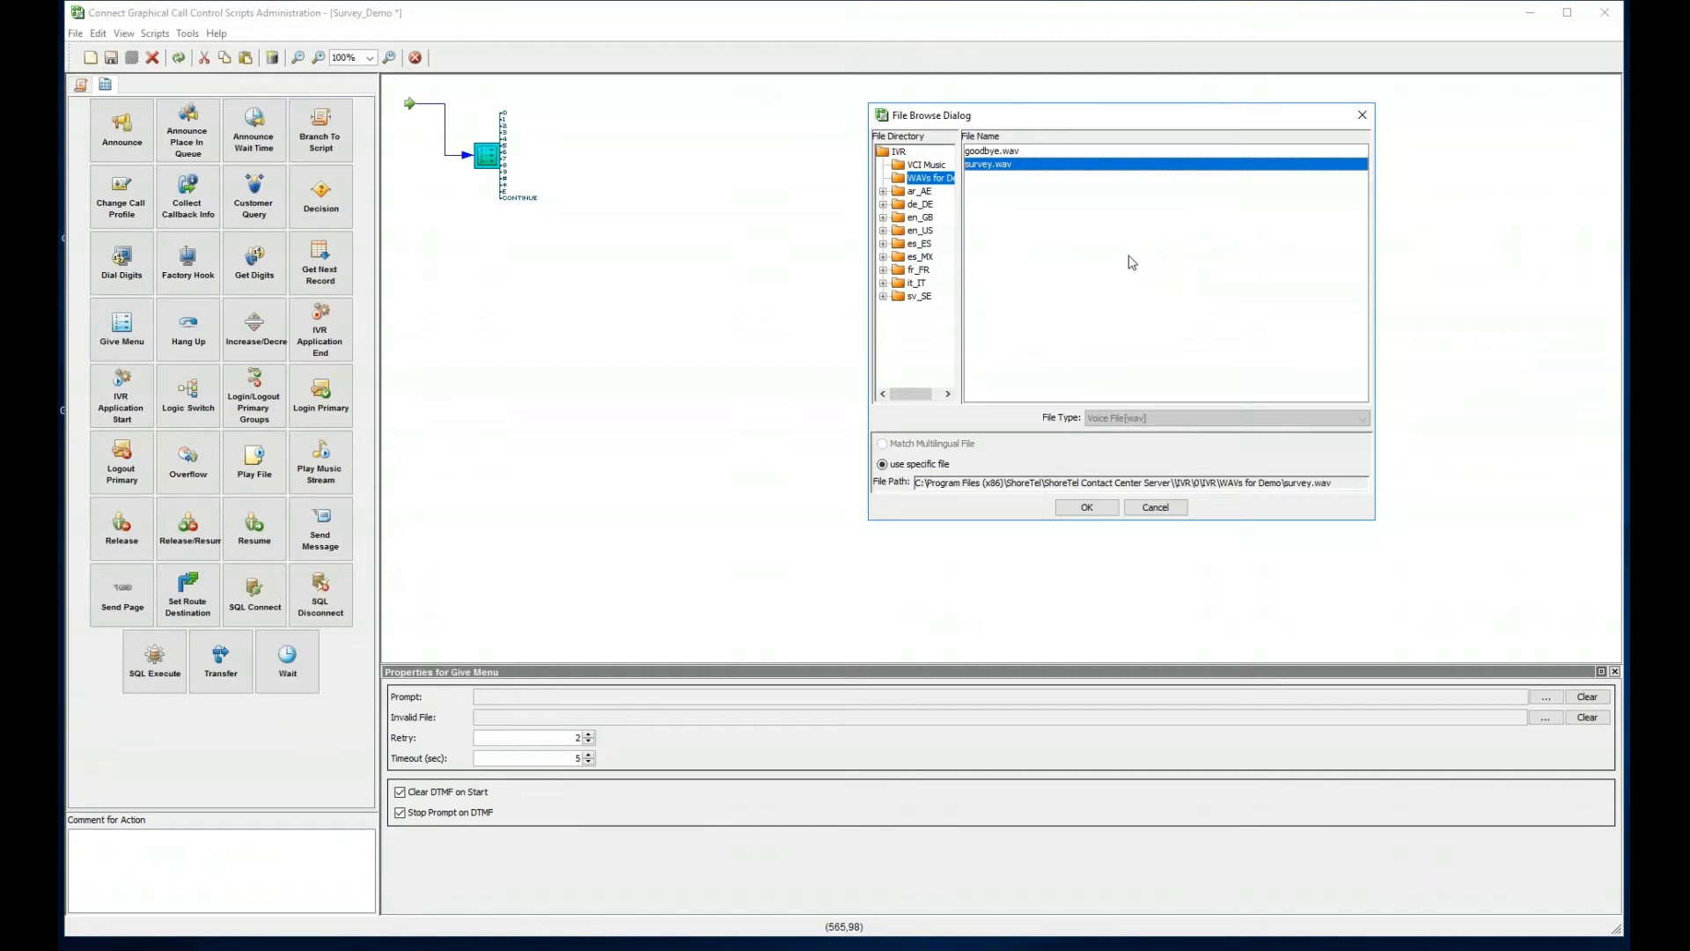
left_click(1075, 513)
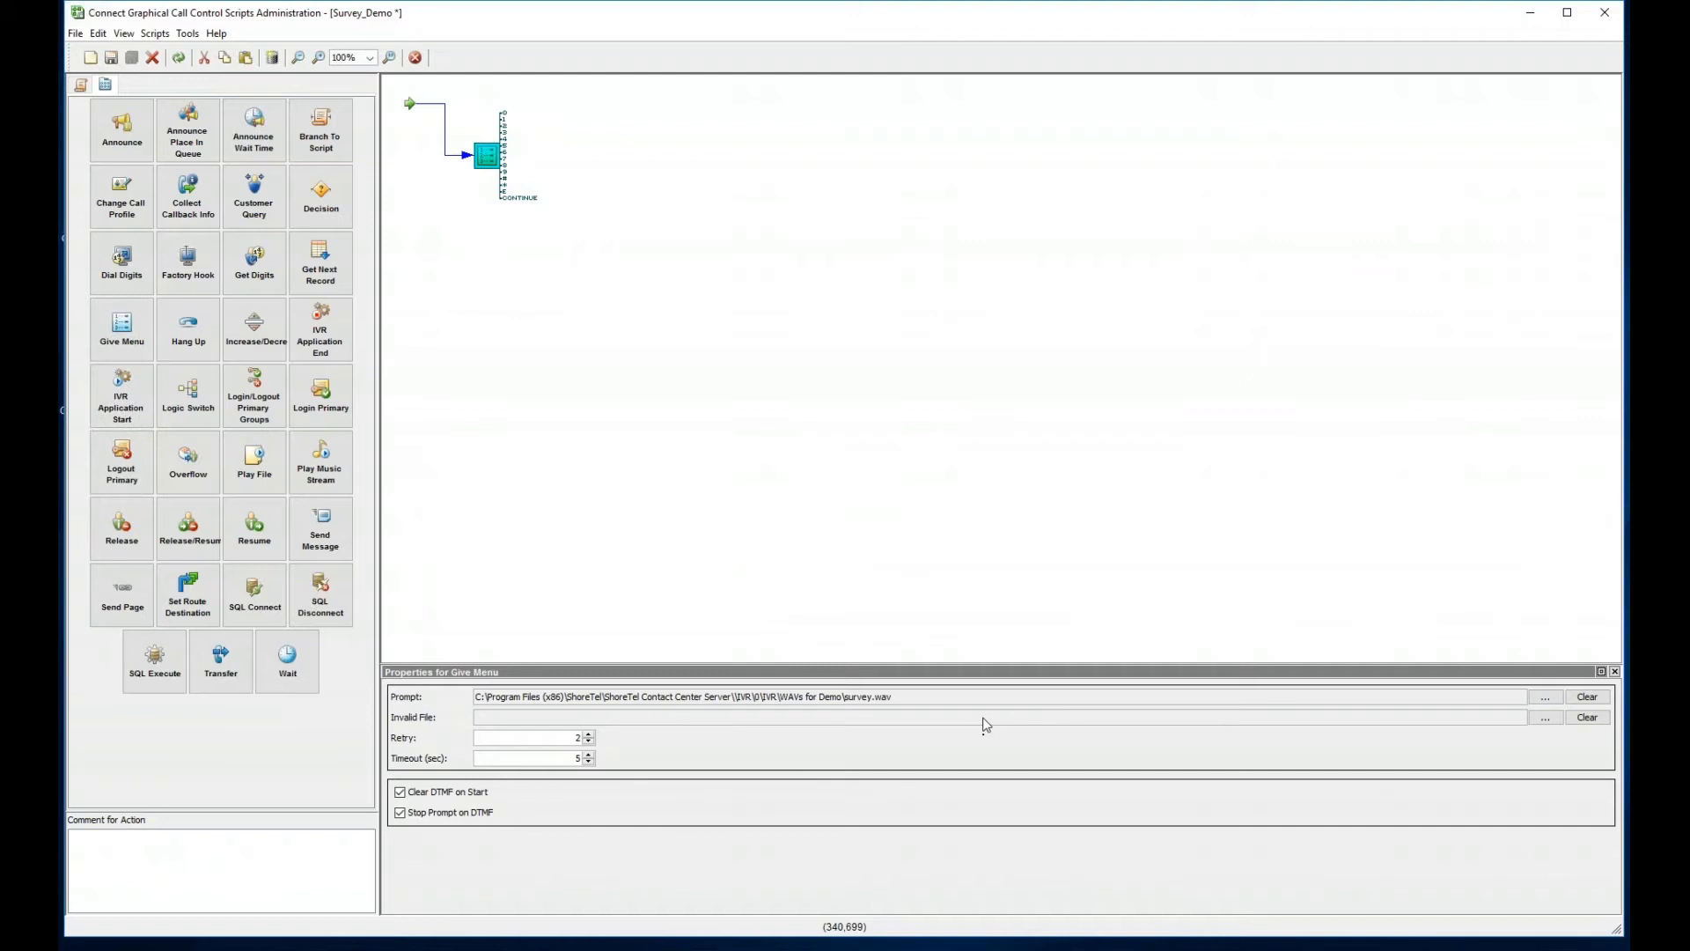
- Browse for the Give Menu's Invalid File recording
left_click(1544, 717)
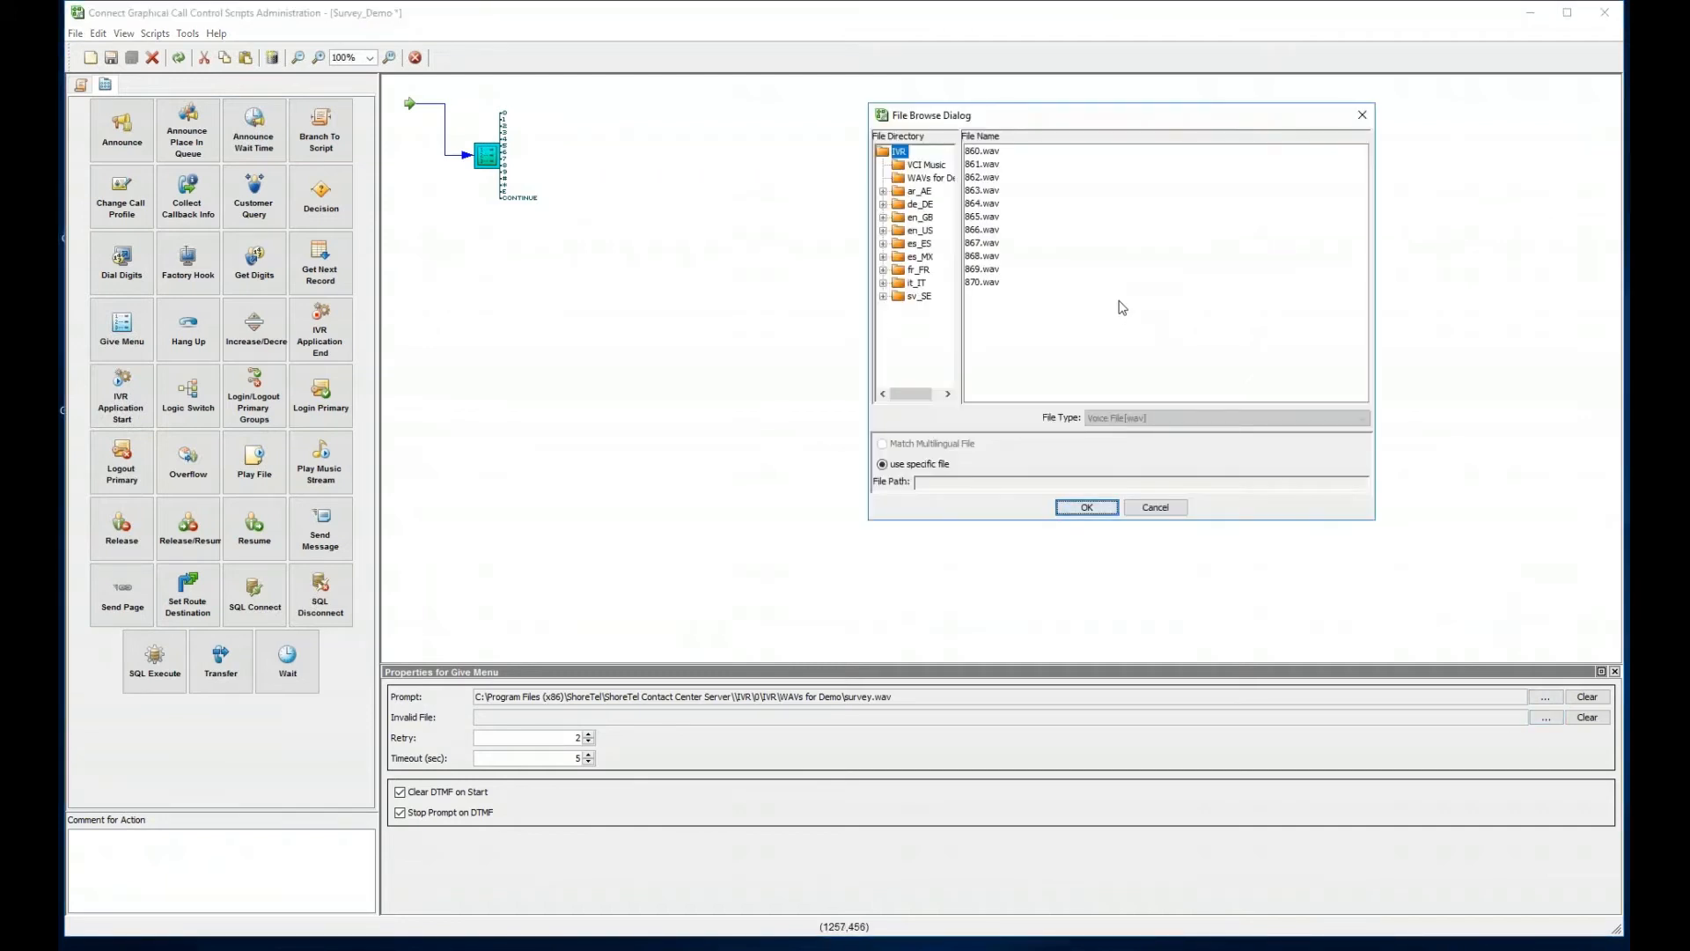
- Choose invalid_input.wav from the en_US\Default prompt folder as the Give Menu's invalid-input file
double_click(919, 230)
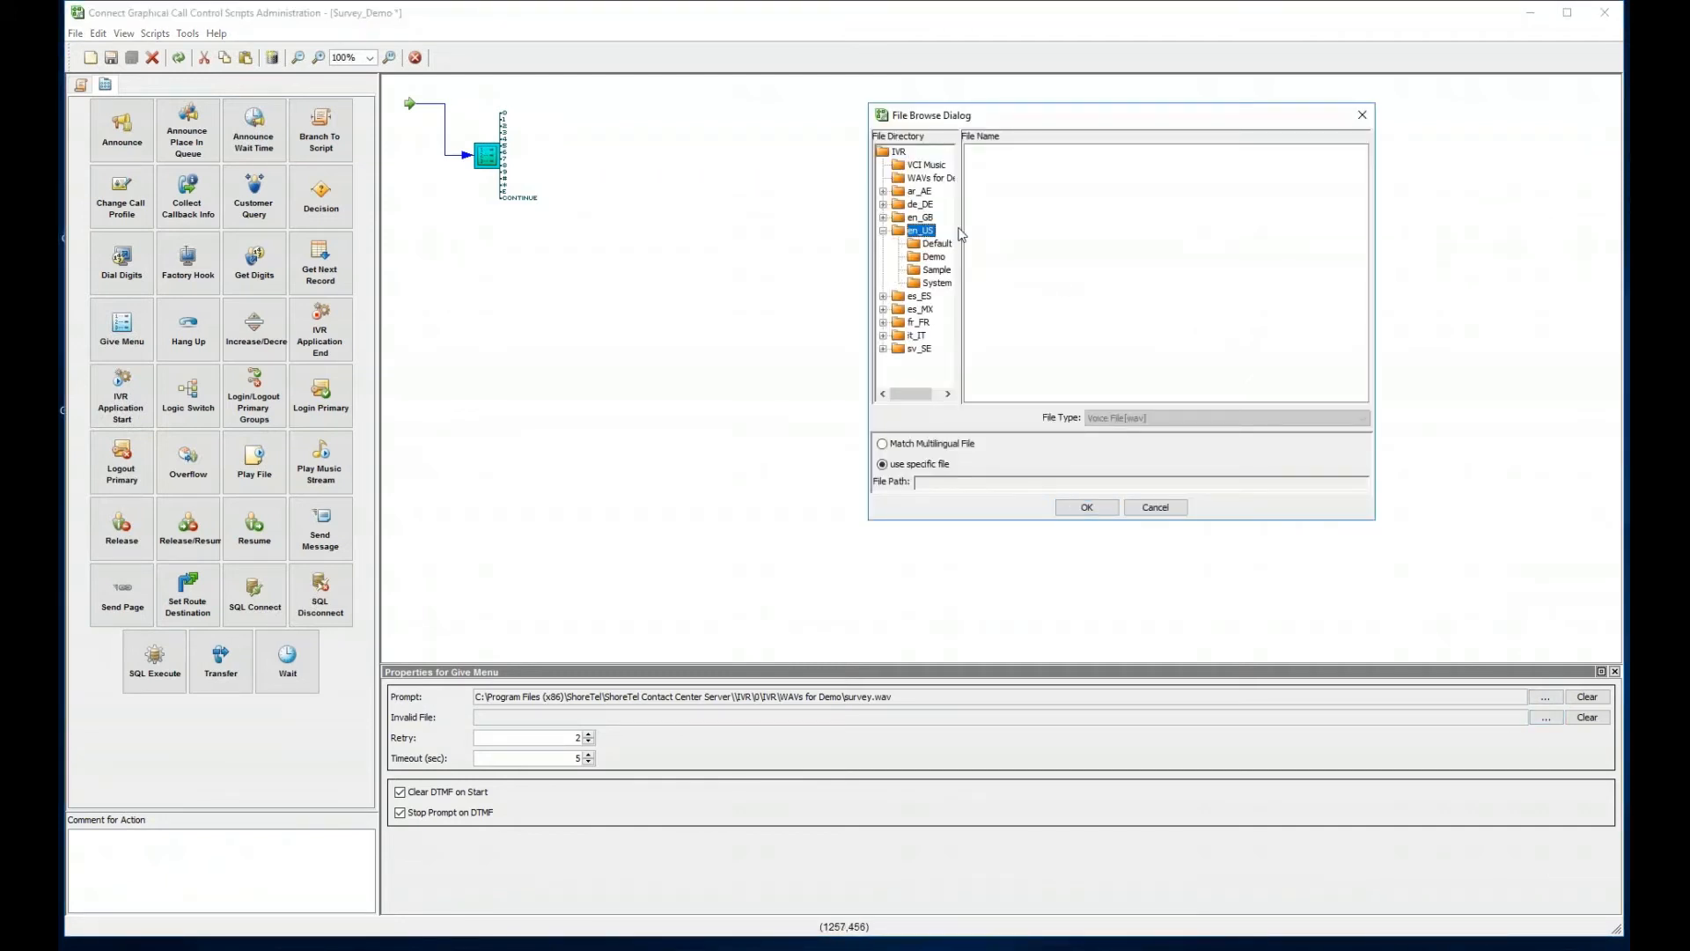
left_click_drag(960, 231, 1009, 230)
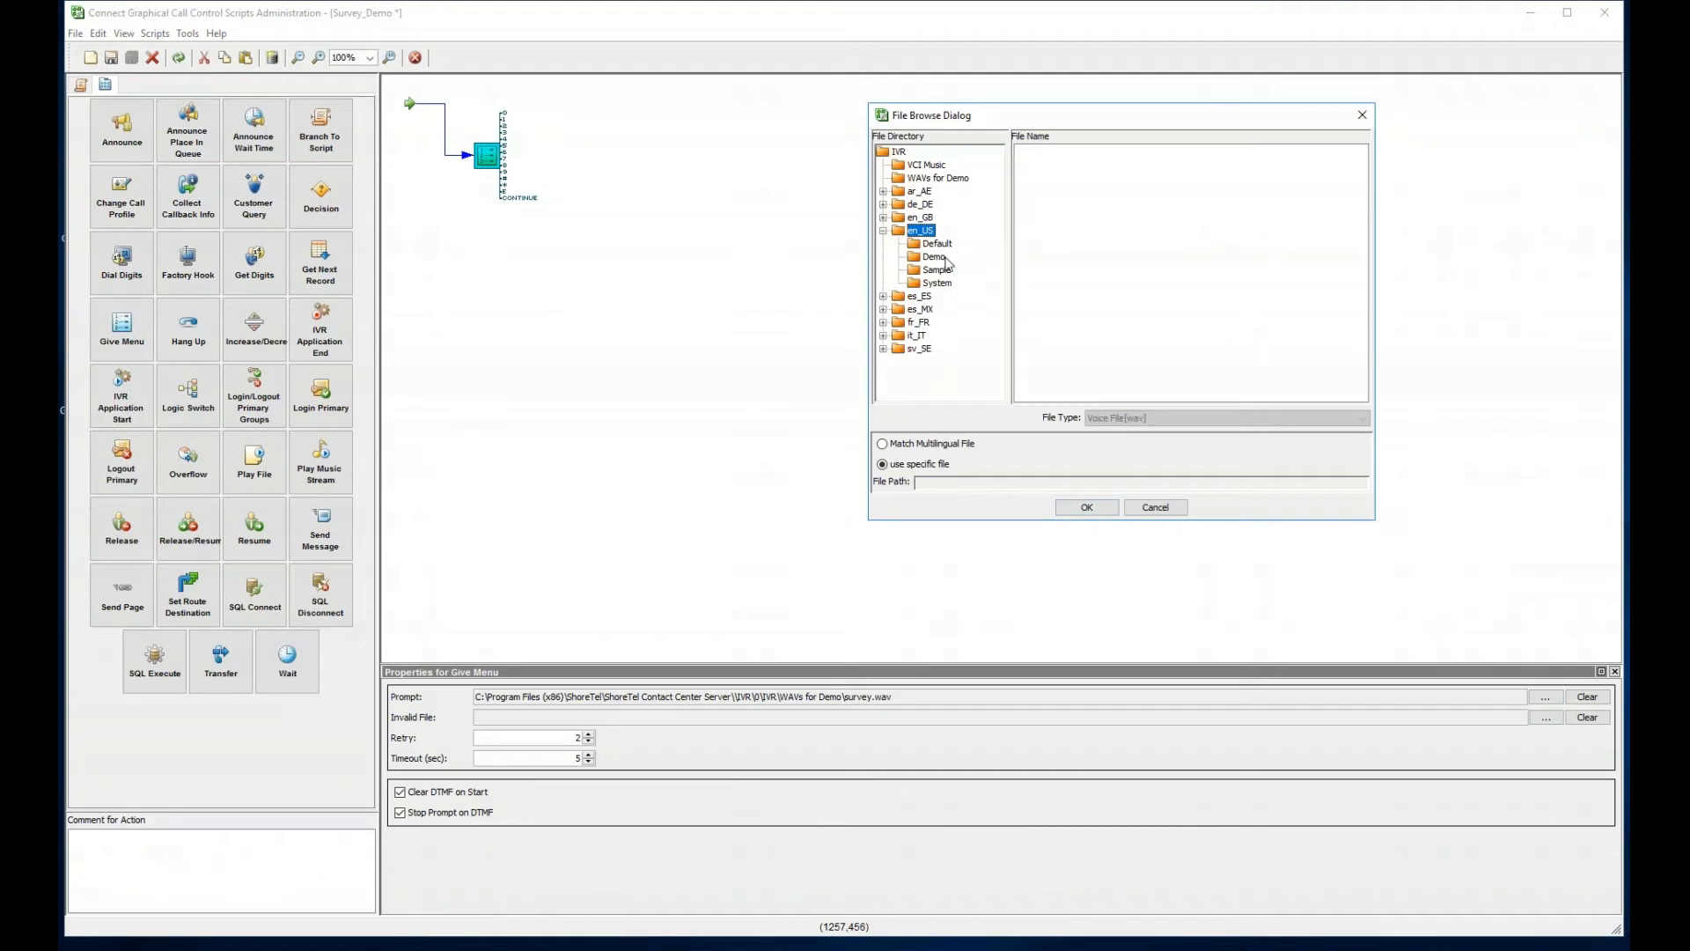
left_click(937, 269)
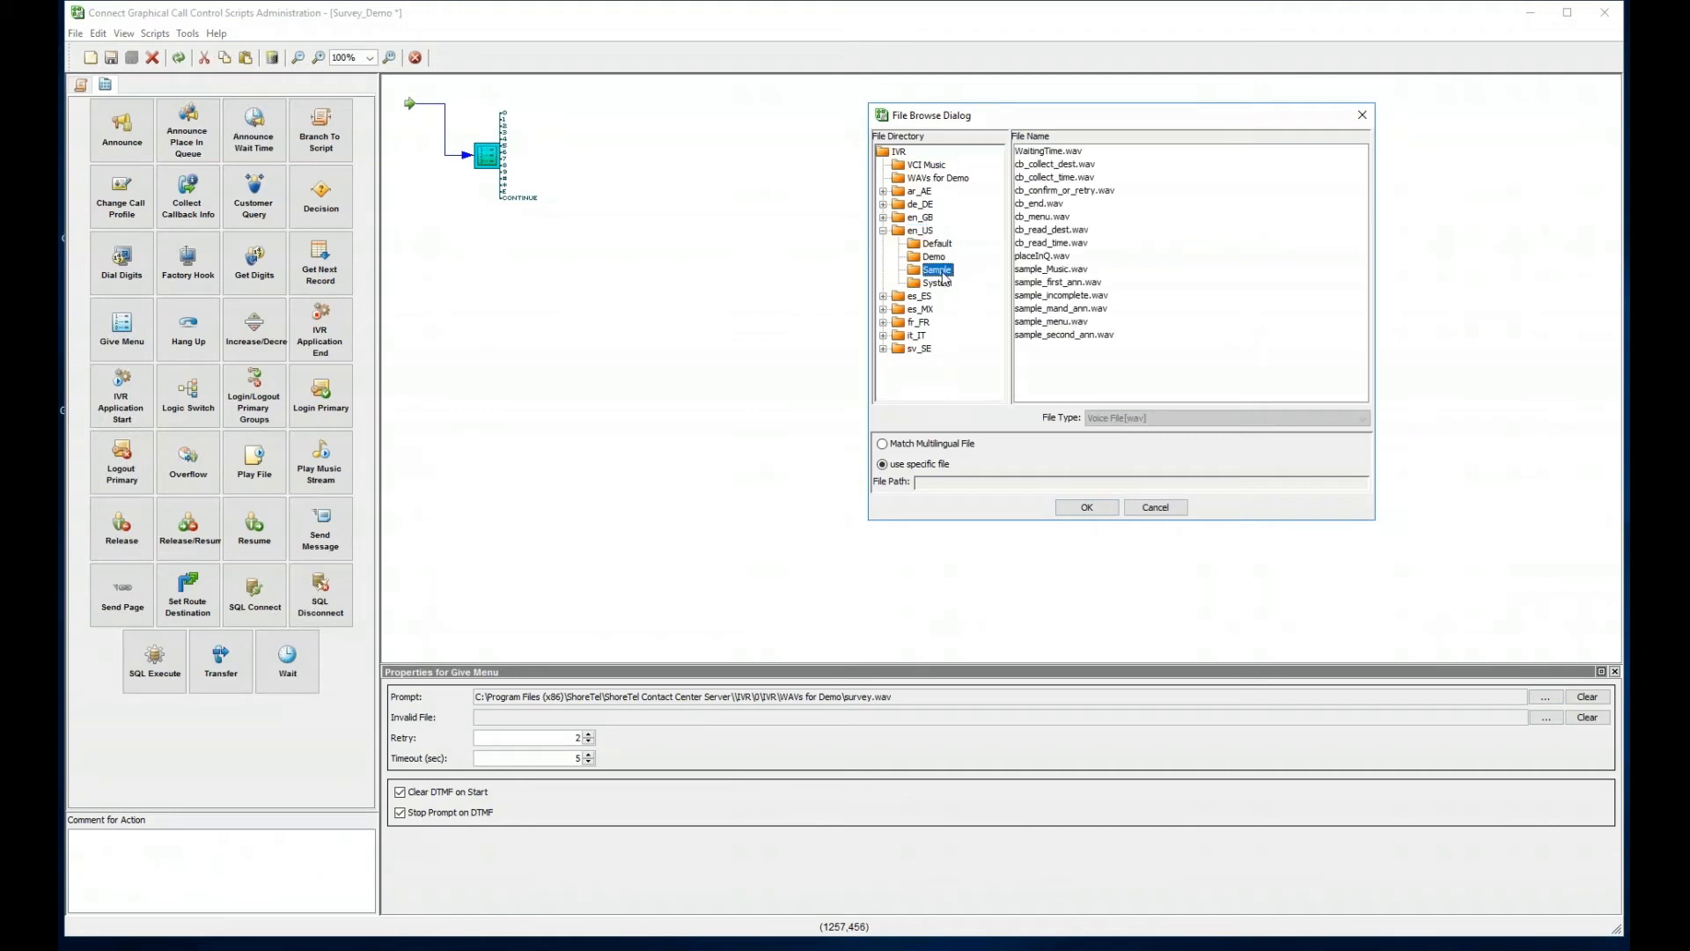
left_click(946, 246)
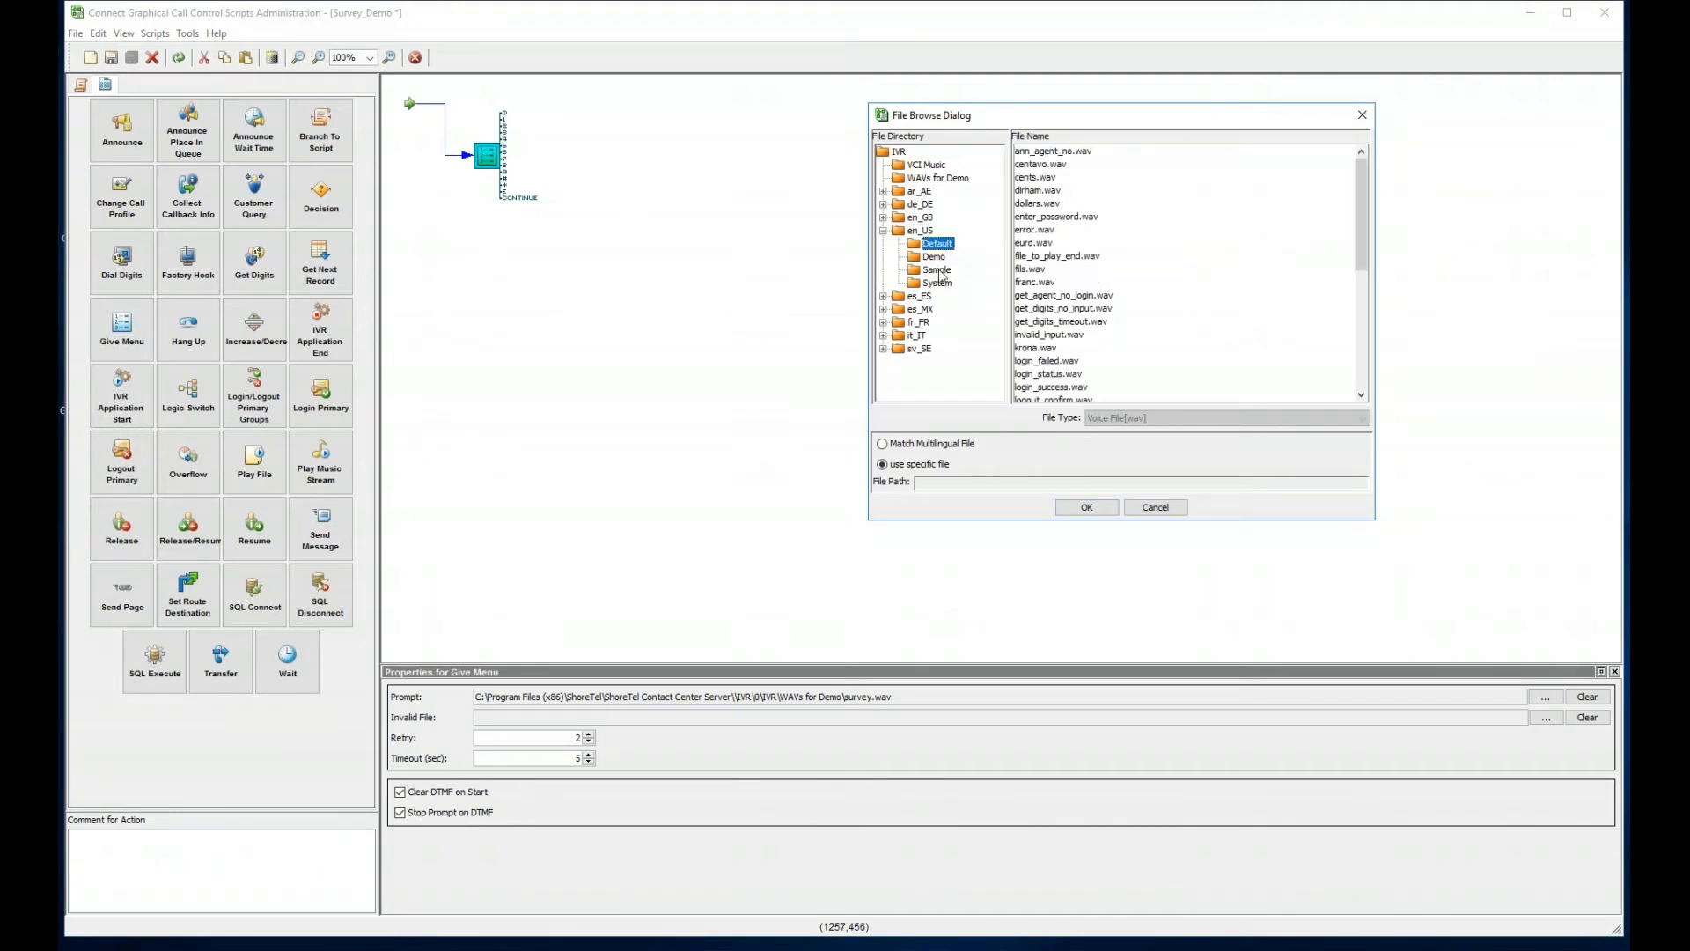
left_click(940, 272)
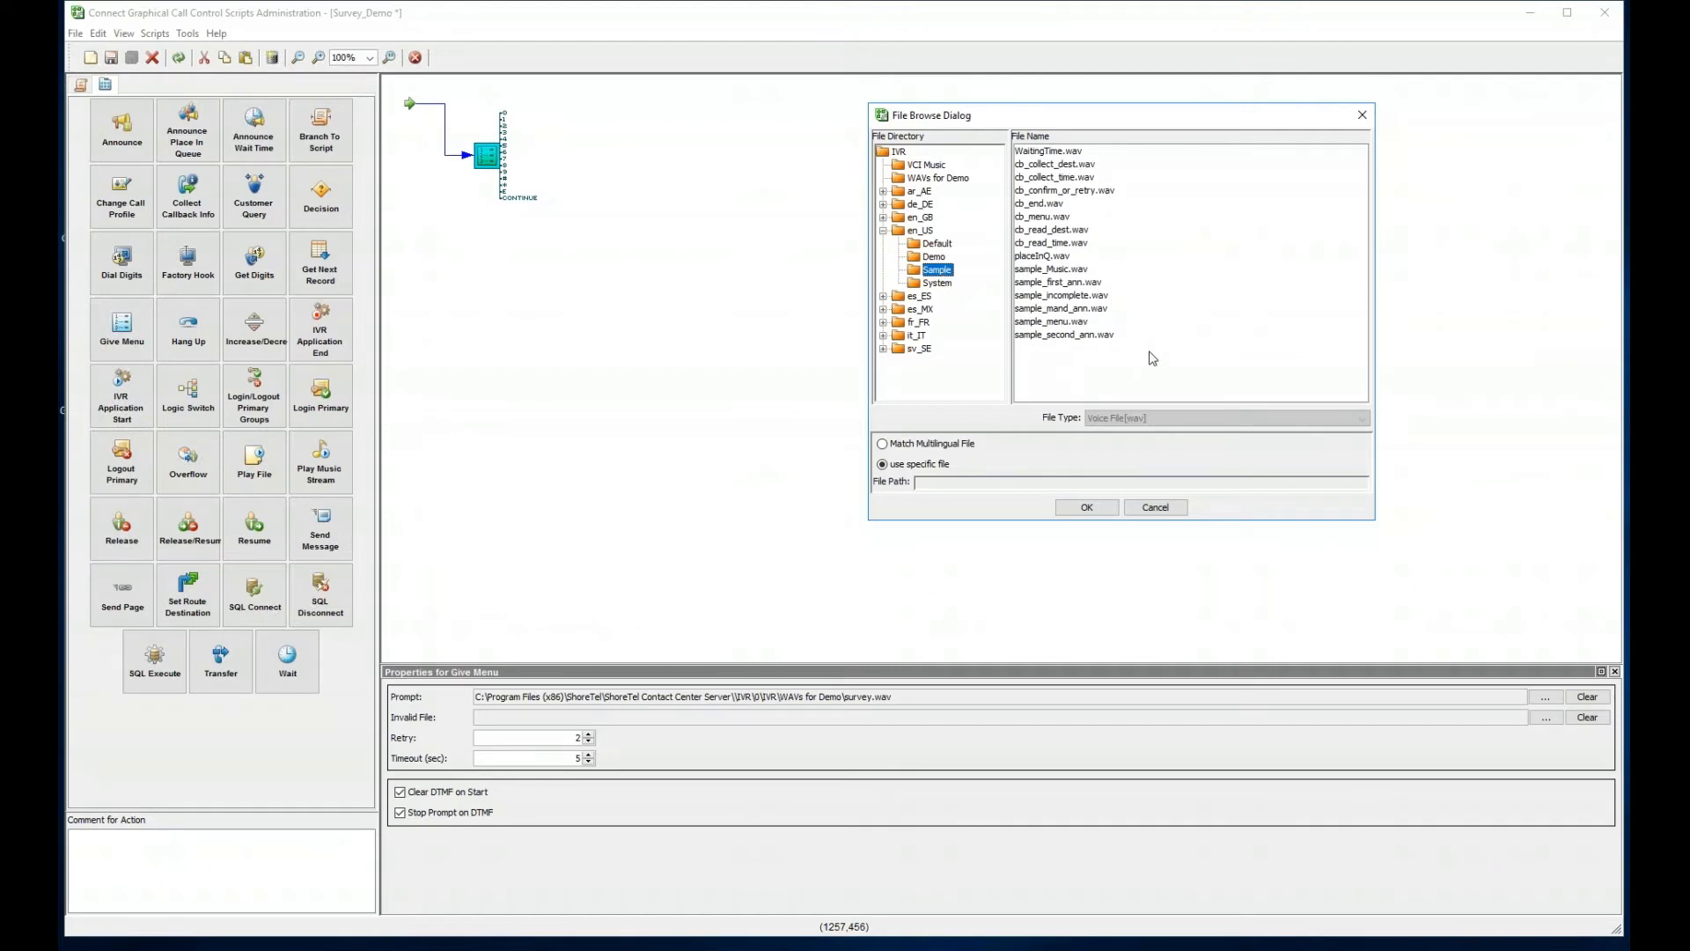
left_click(951, 248)
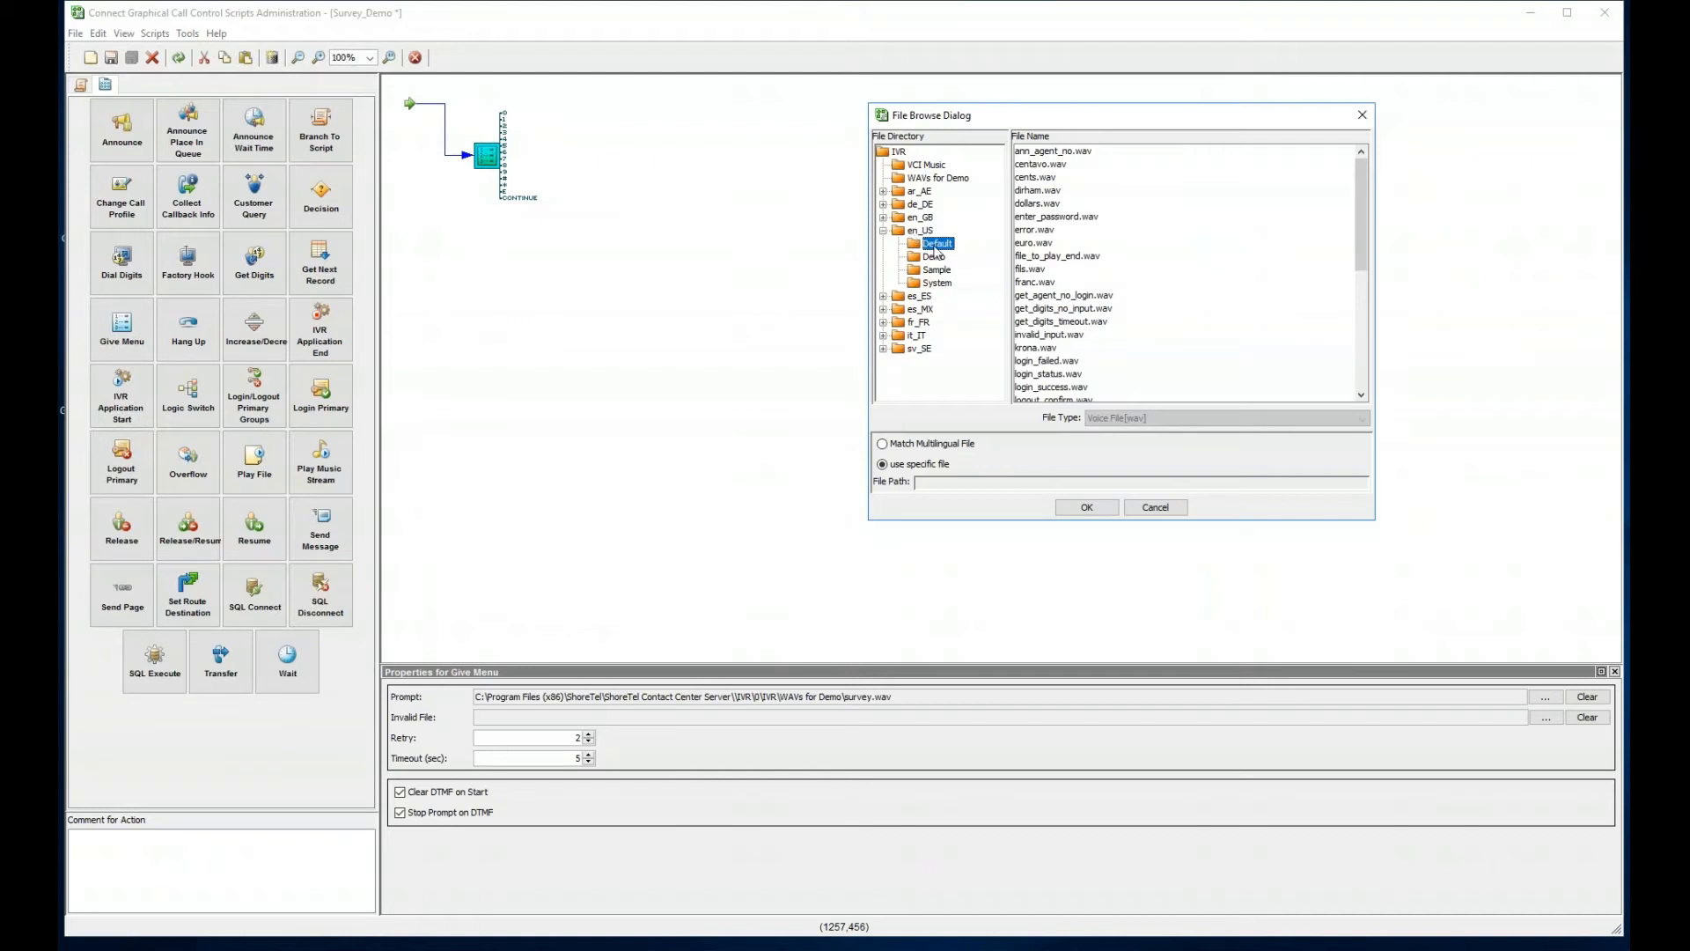
left_click(1049, 335)
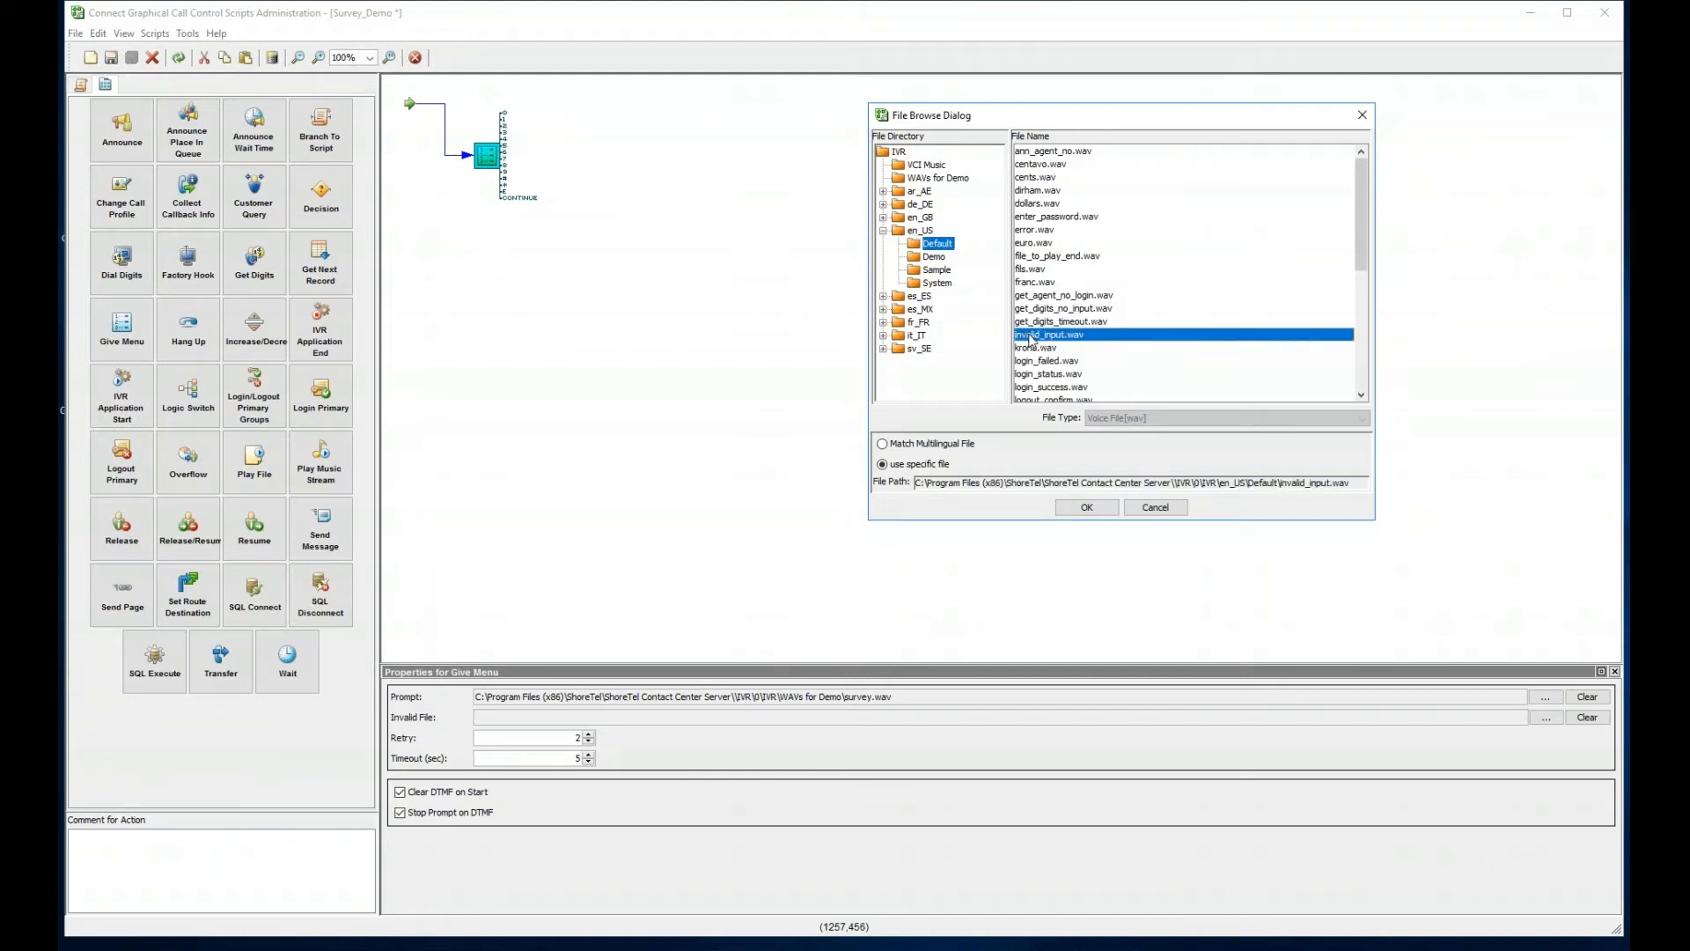
left_click(1086, 507)
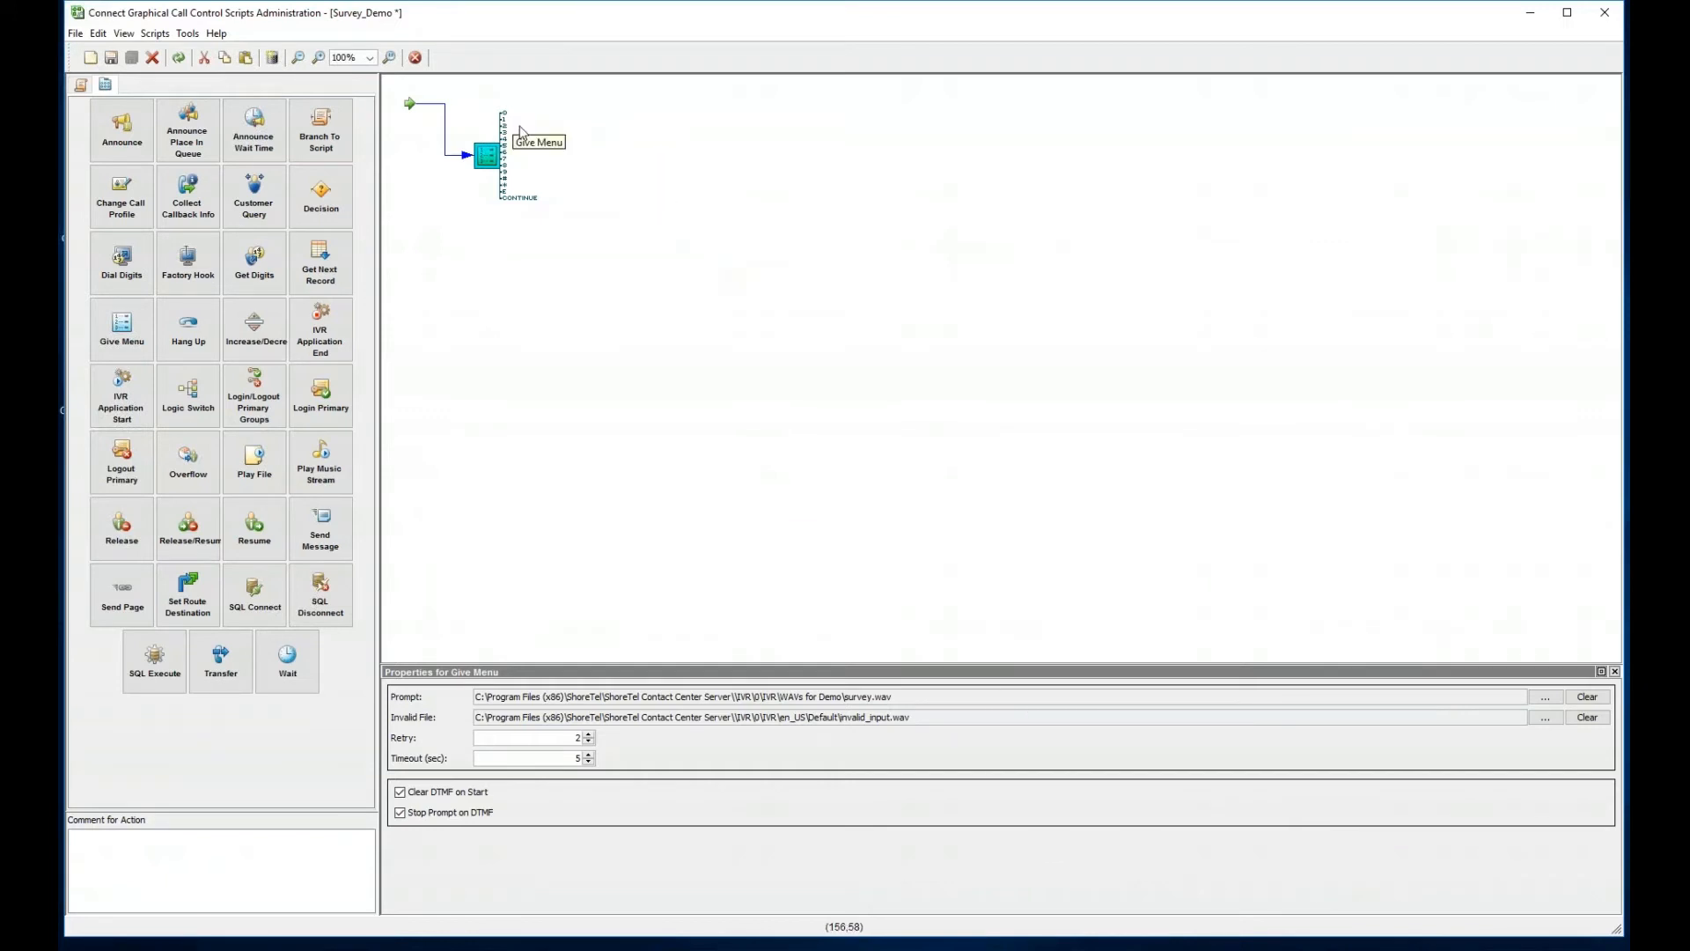
- Add an IVR Application Start action near the top of Survey_Demo, then switch to Contact Center Director
right_click(691, 186)
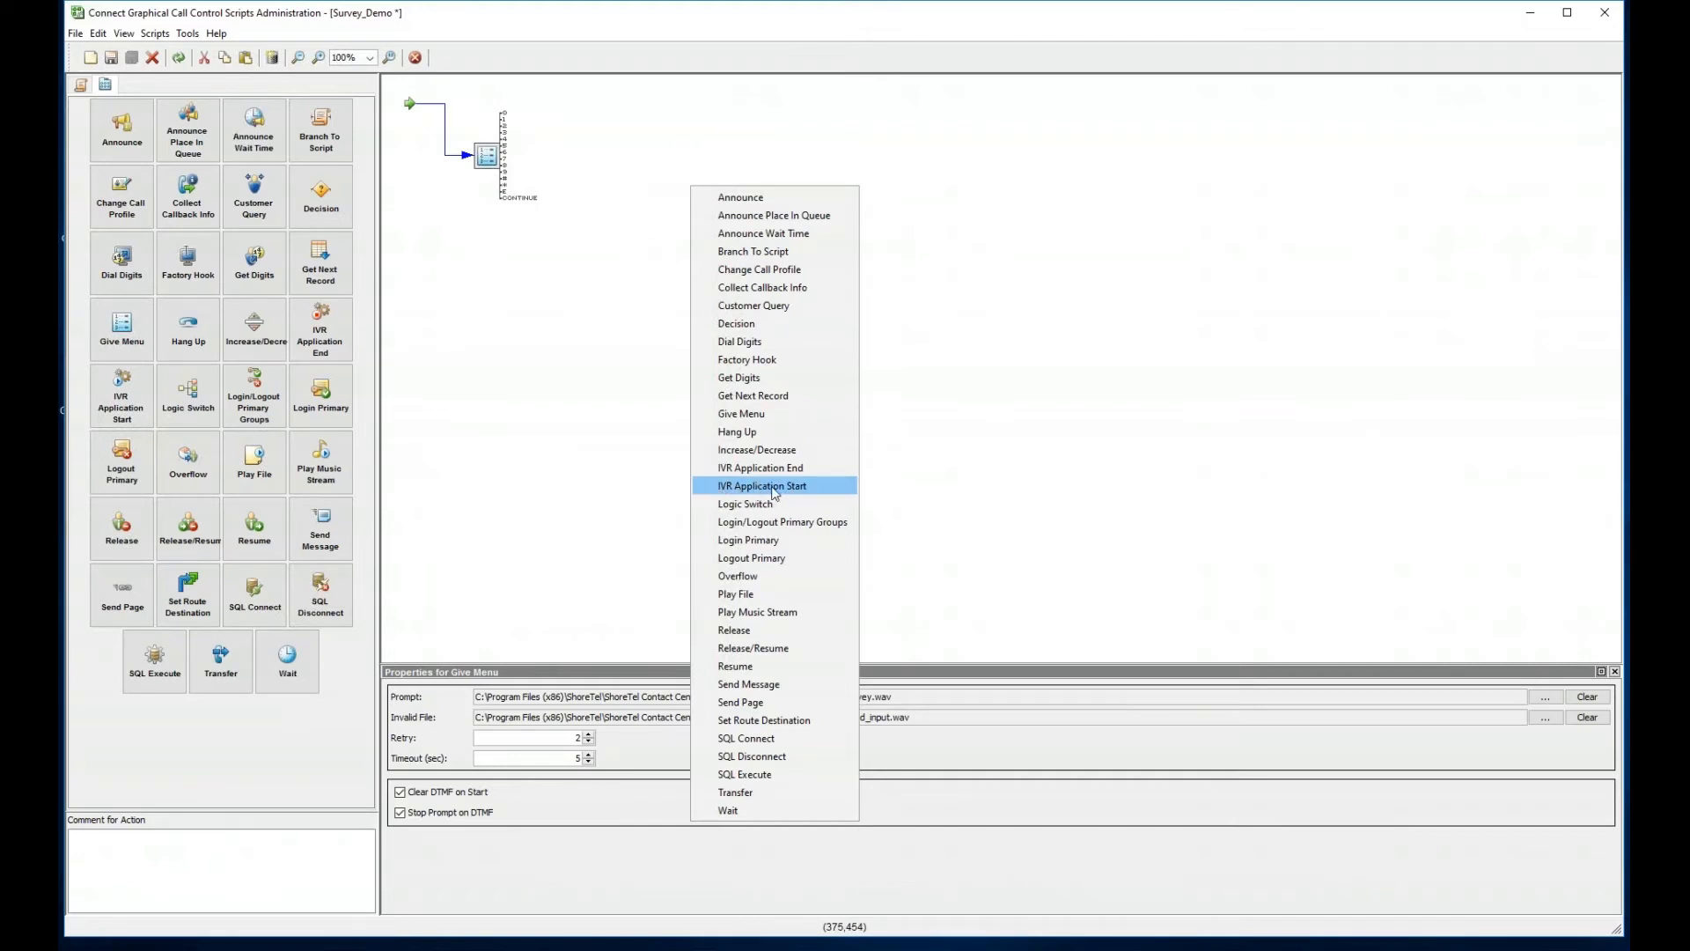
left_click(788, 486)
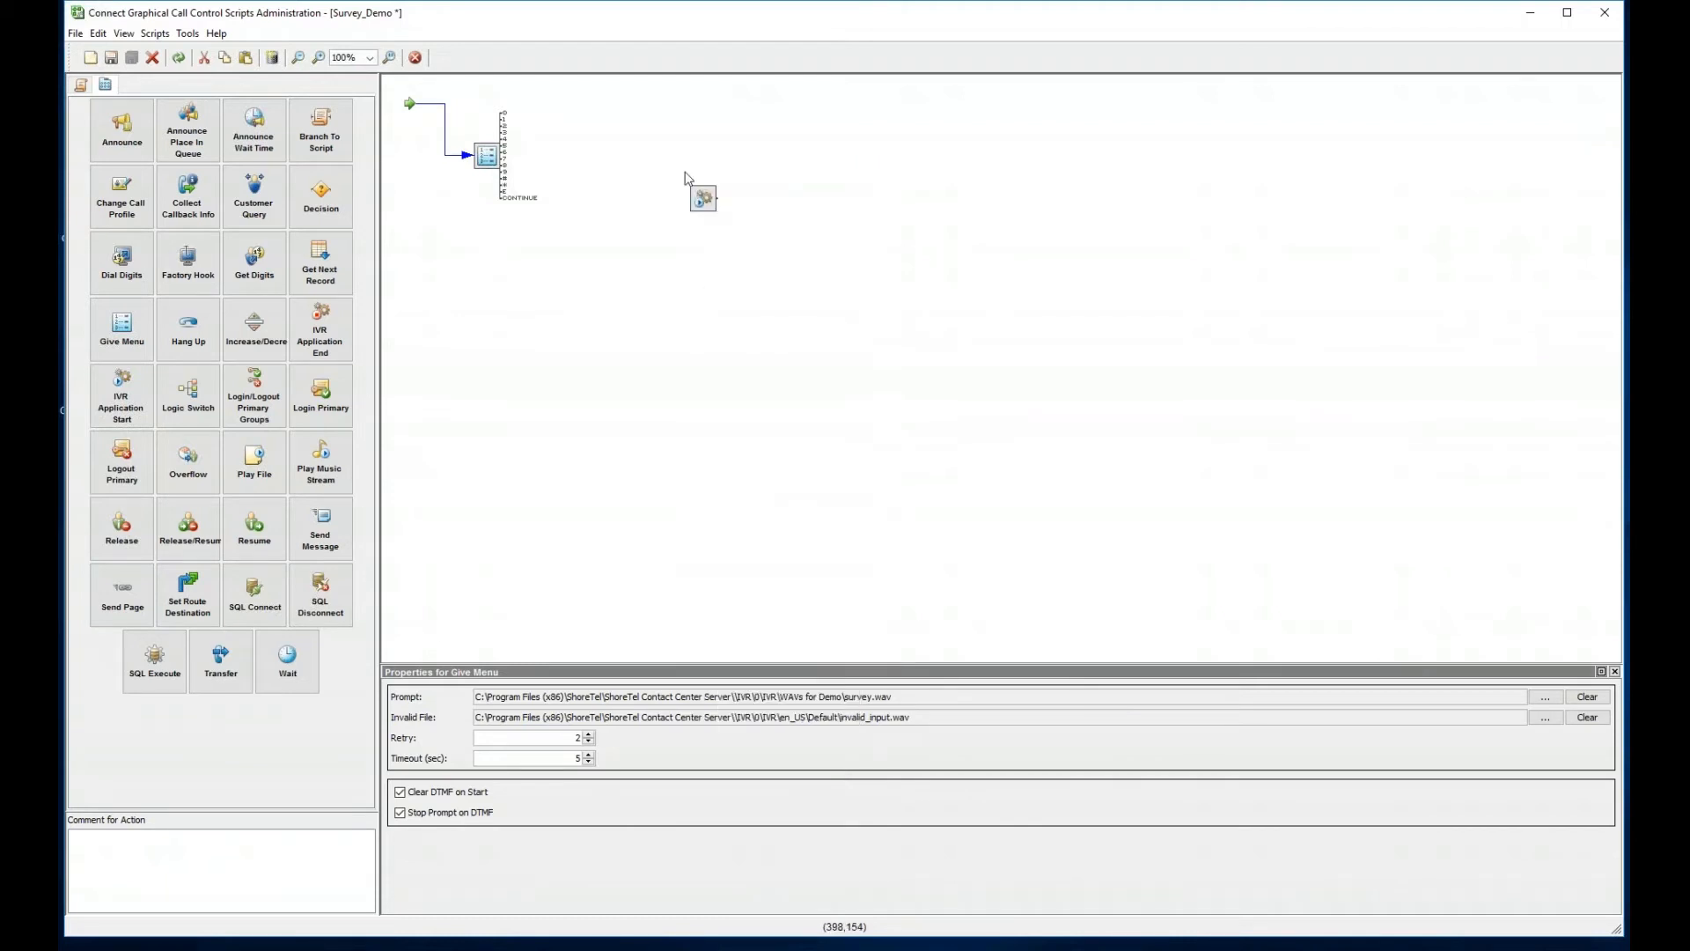
left_click_drag(696, 197, 610, 125)
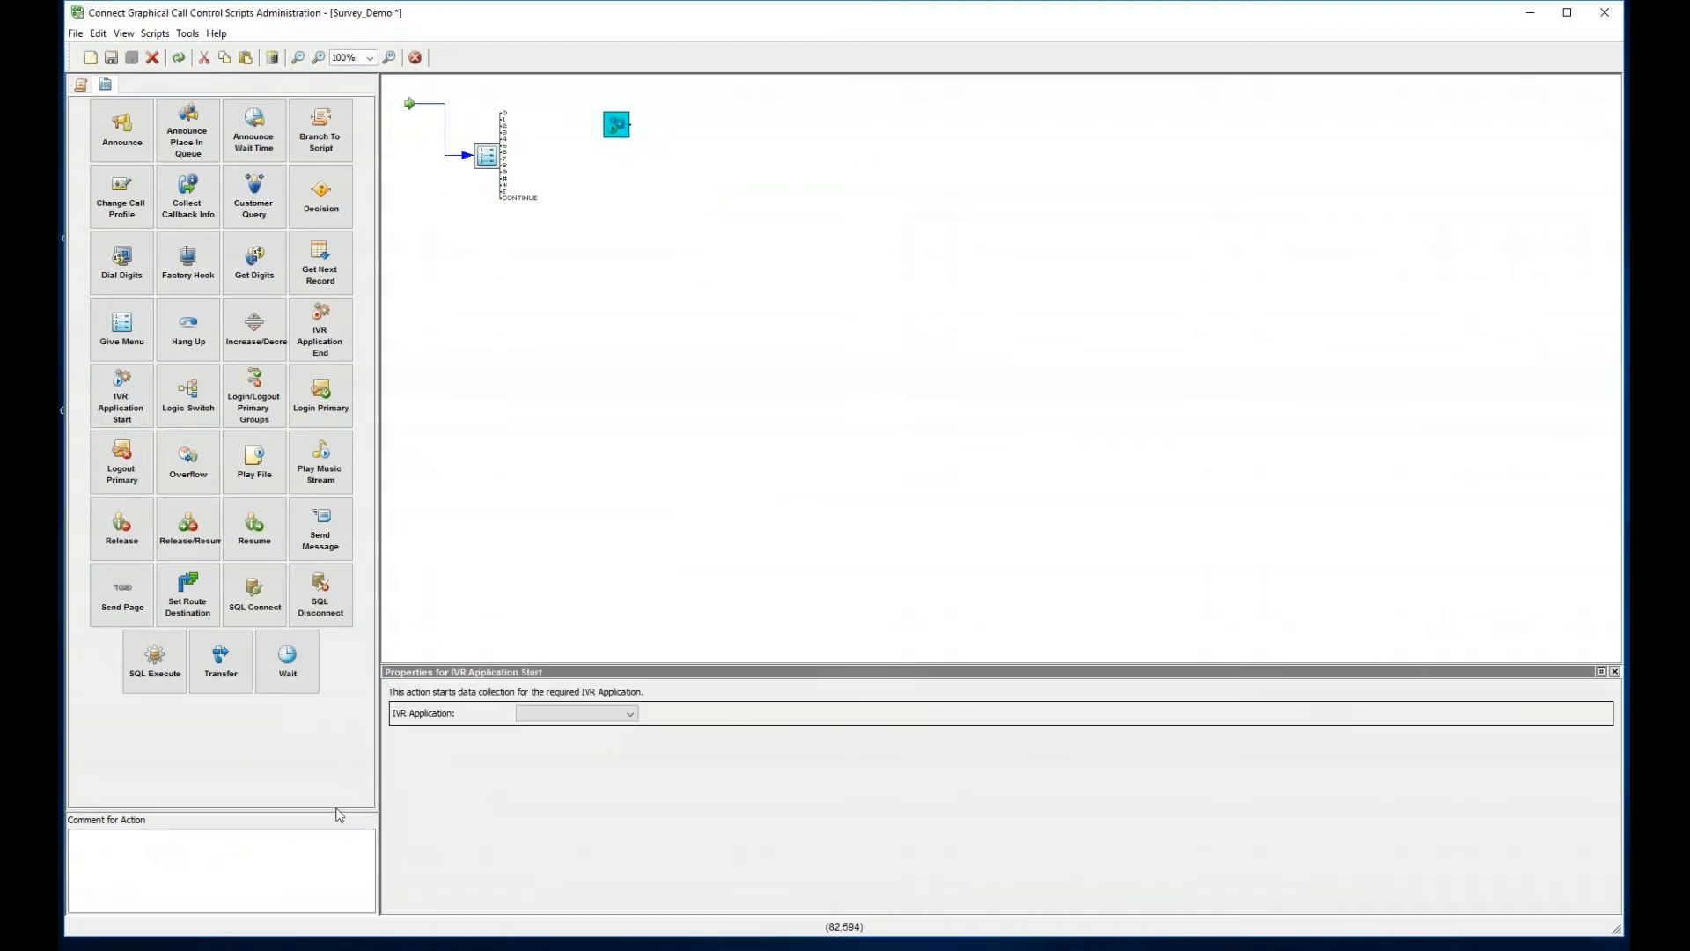
key("alt+Tab")
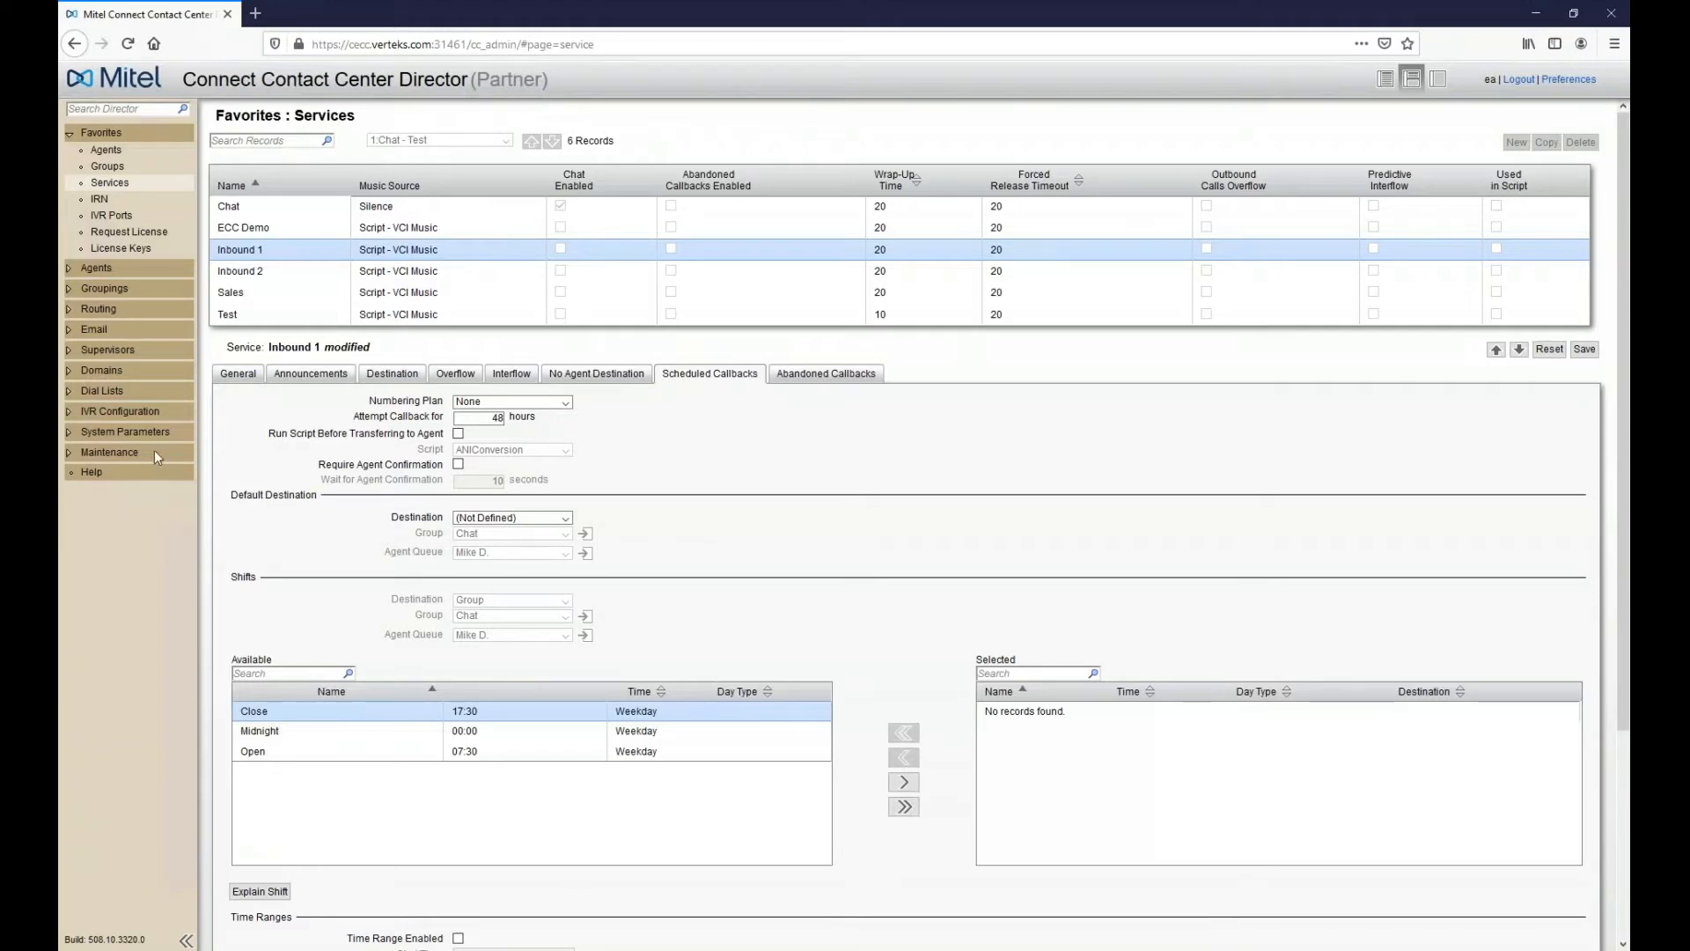
- Open the IVR Applications list under IVR Configuration, discarding the unsaved service changes
left_click(124, 416)
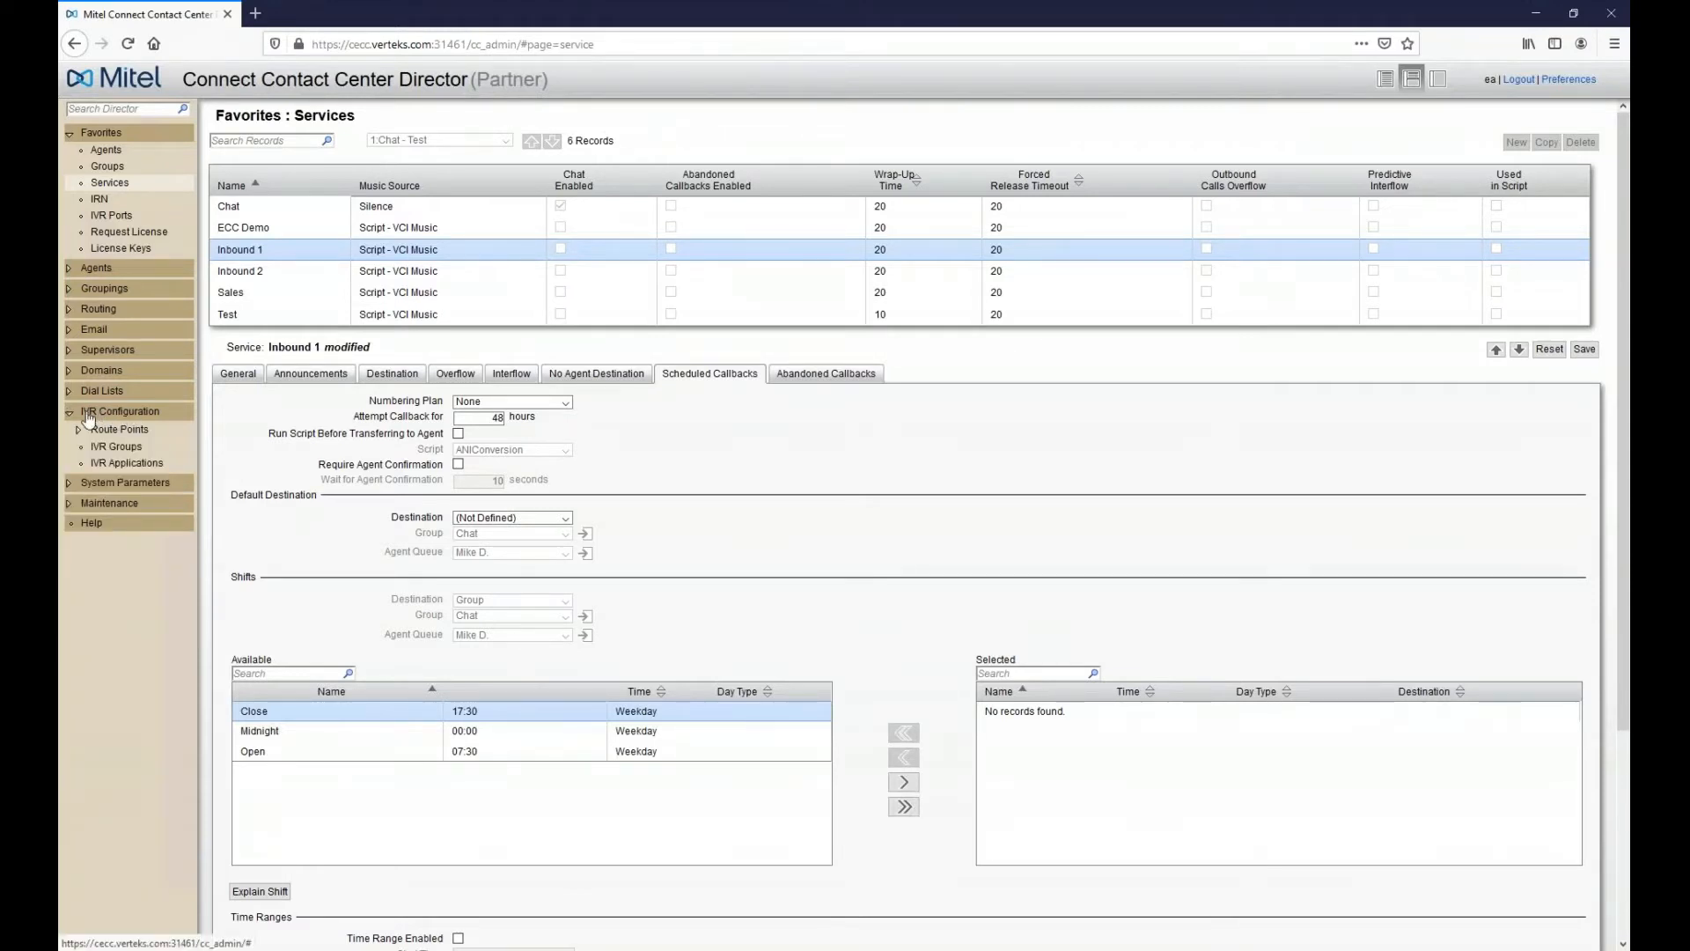
left_click(114, 463)
left_click(620, 352)
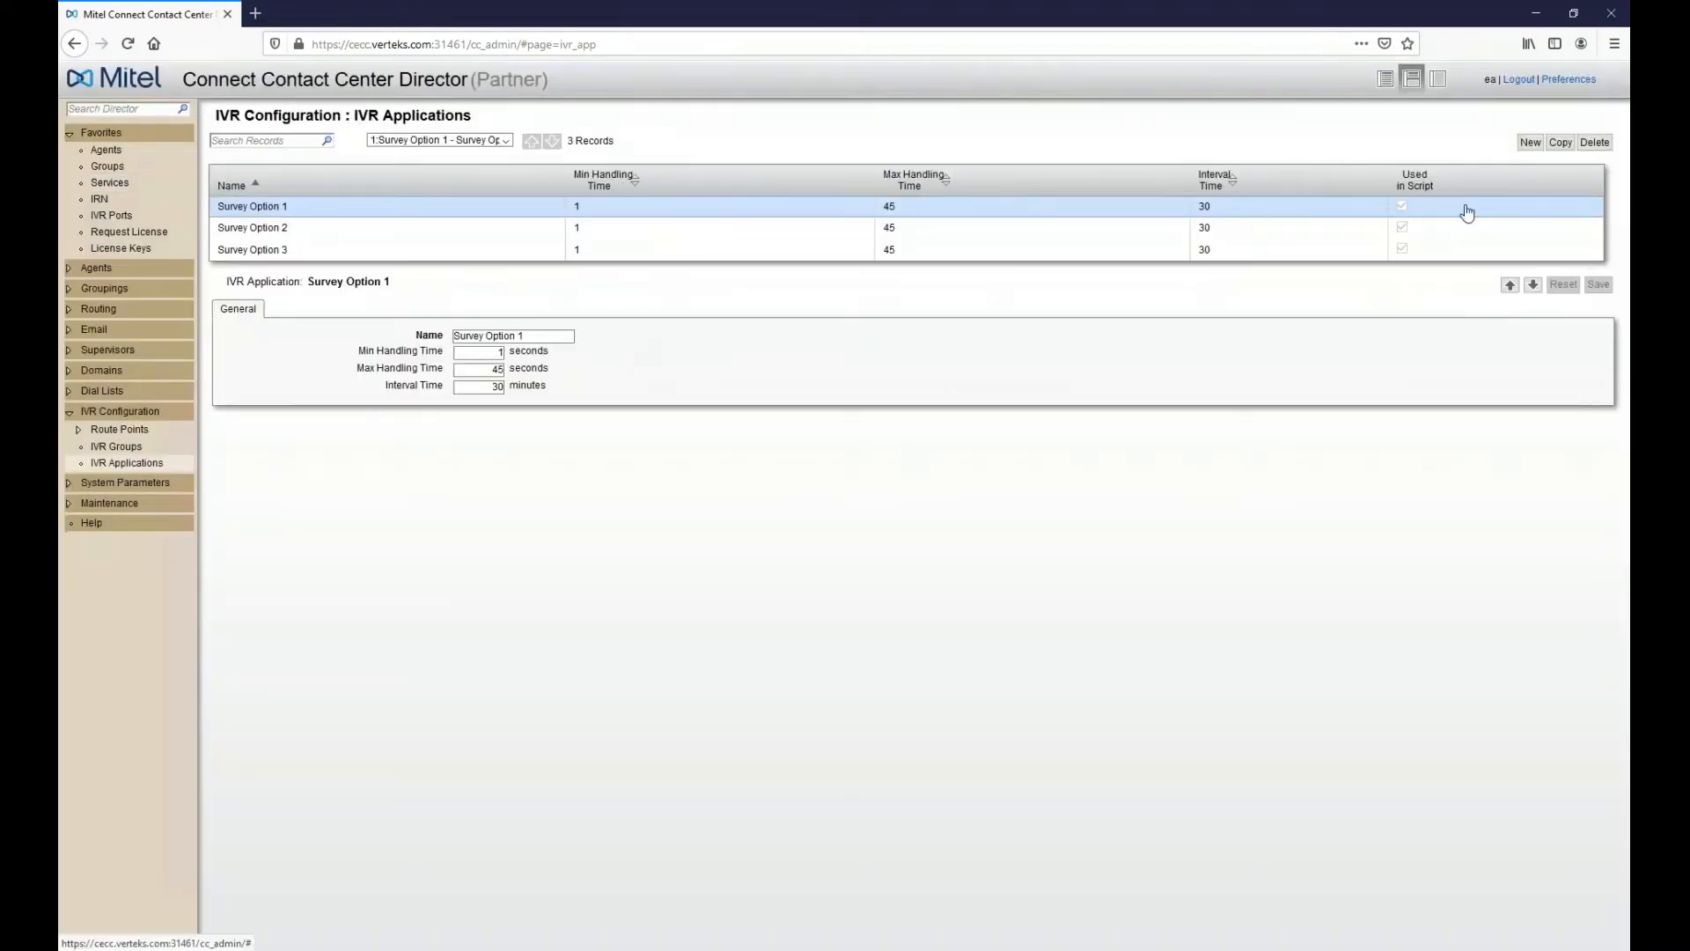
- Start a new IVR application and clear its name, then discard it for Survey Option 3 and return to the script editor
left_click(1532, 143)
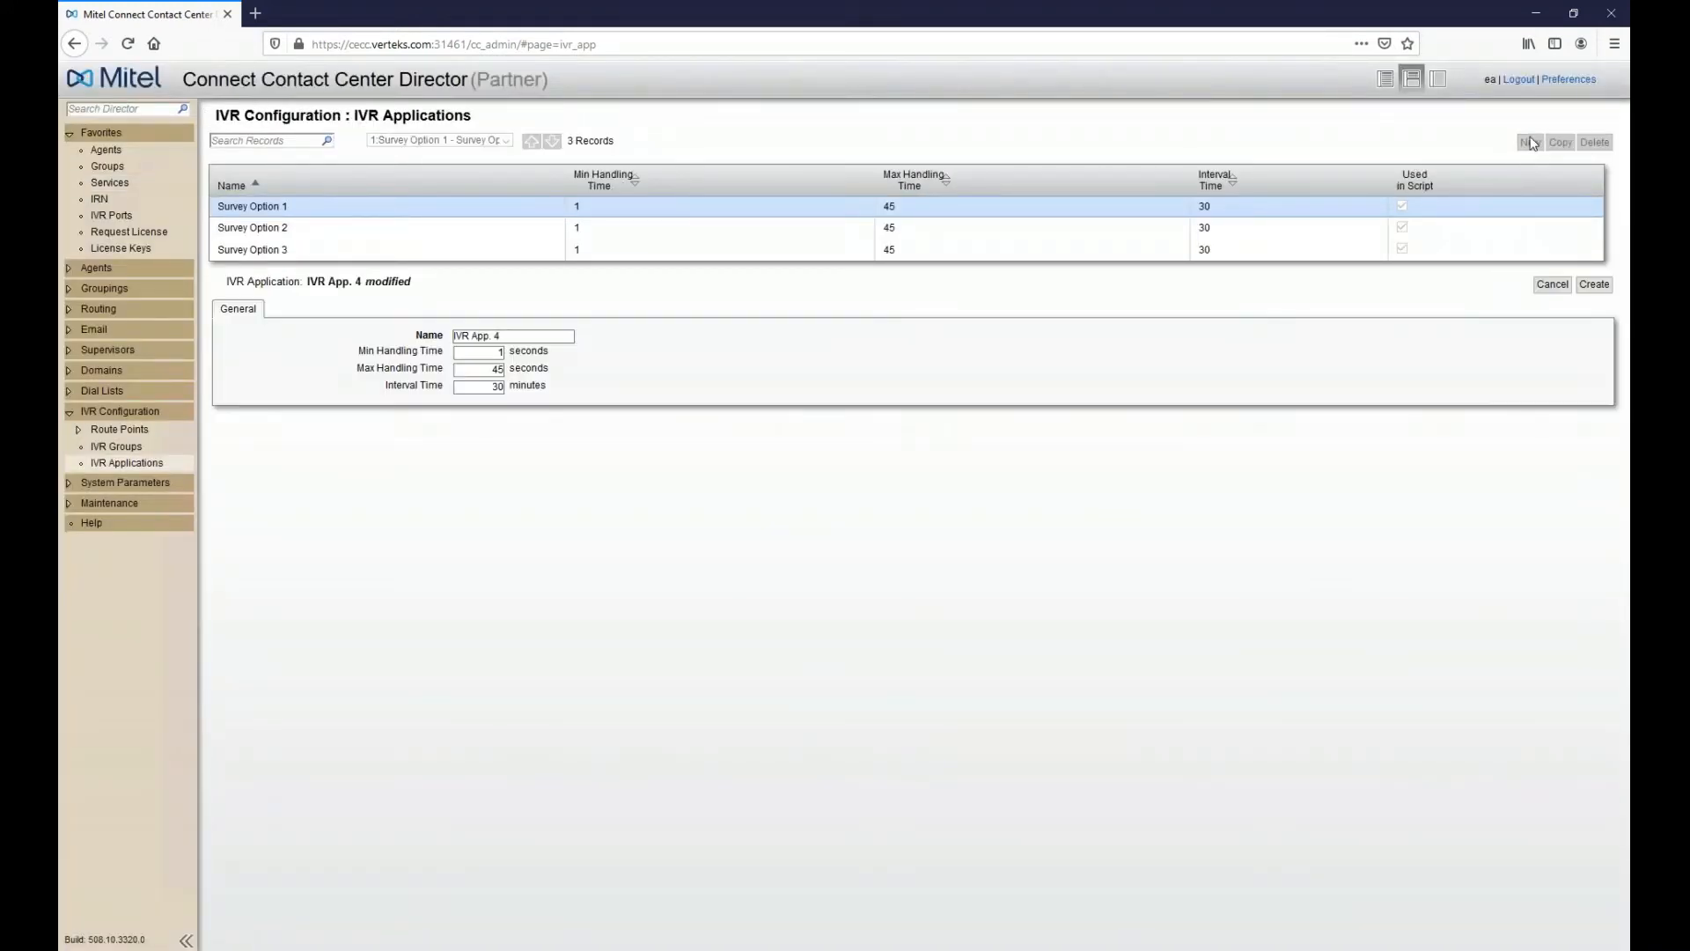
left_click(558, 336)
left_click_drag(535, 341, 437, 338)
key("BackSpace")
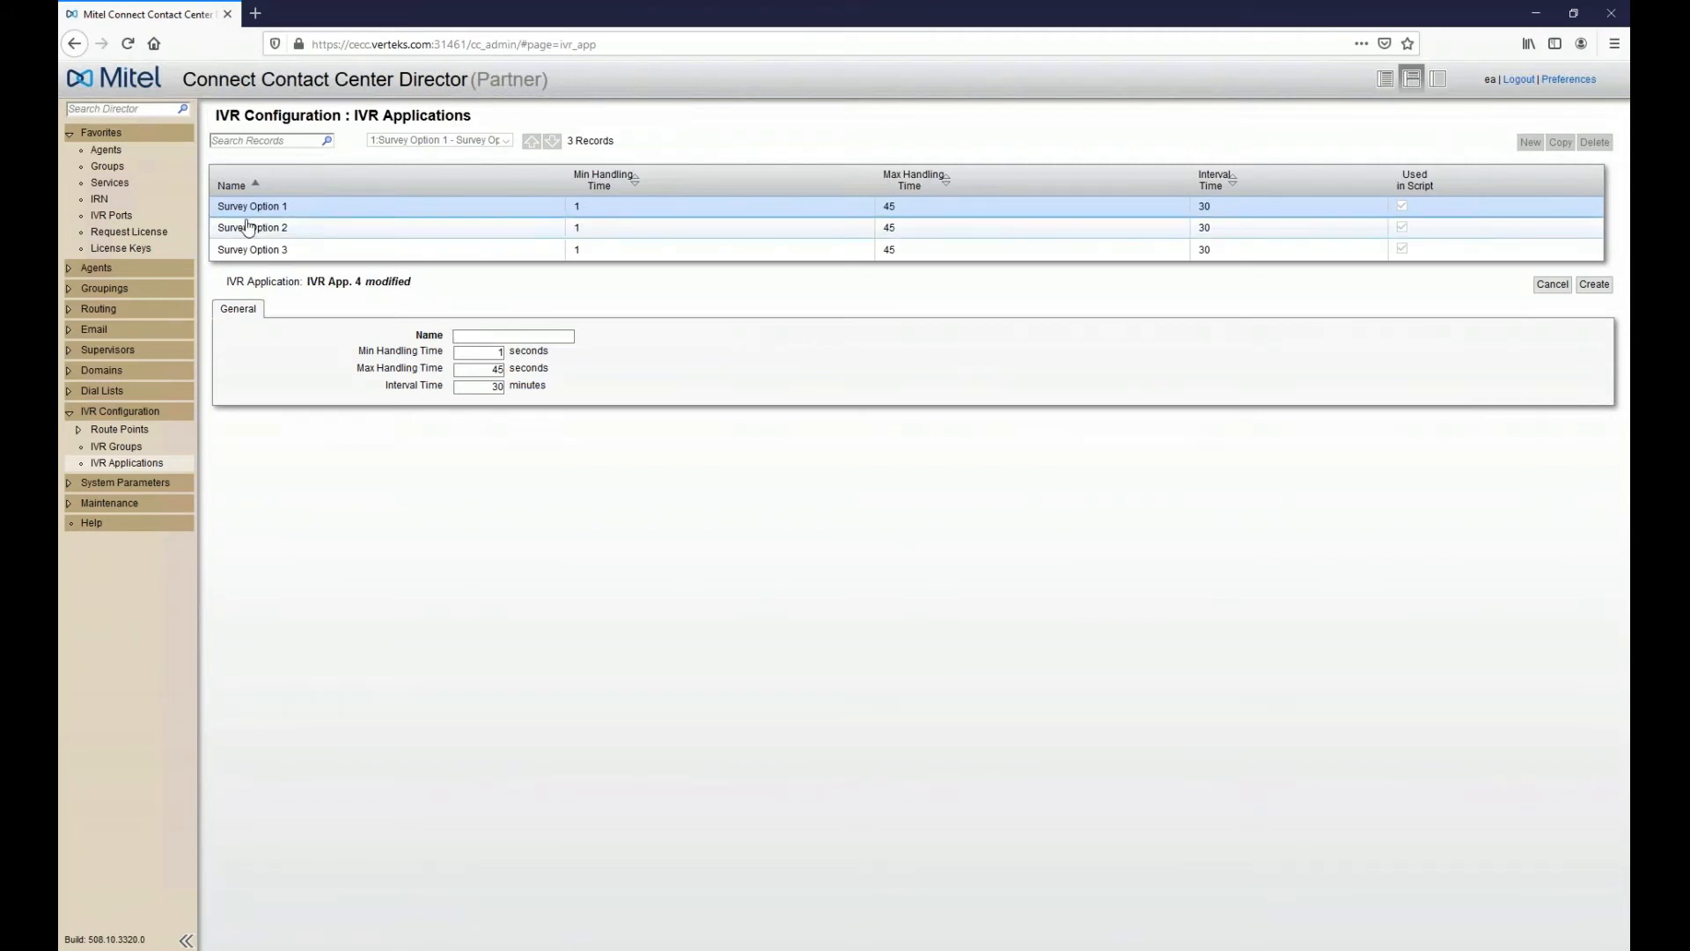
left_click(302, 253)
left_click(618, 352)
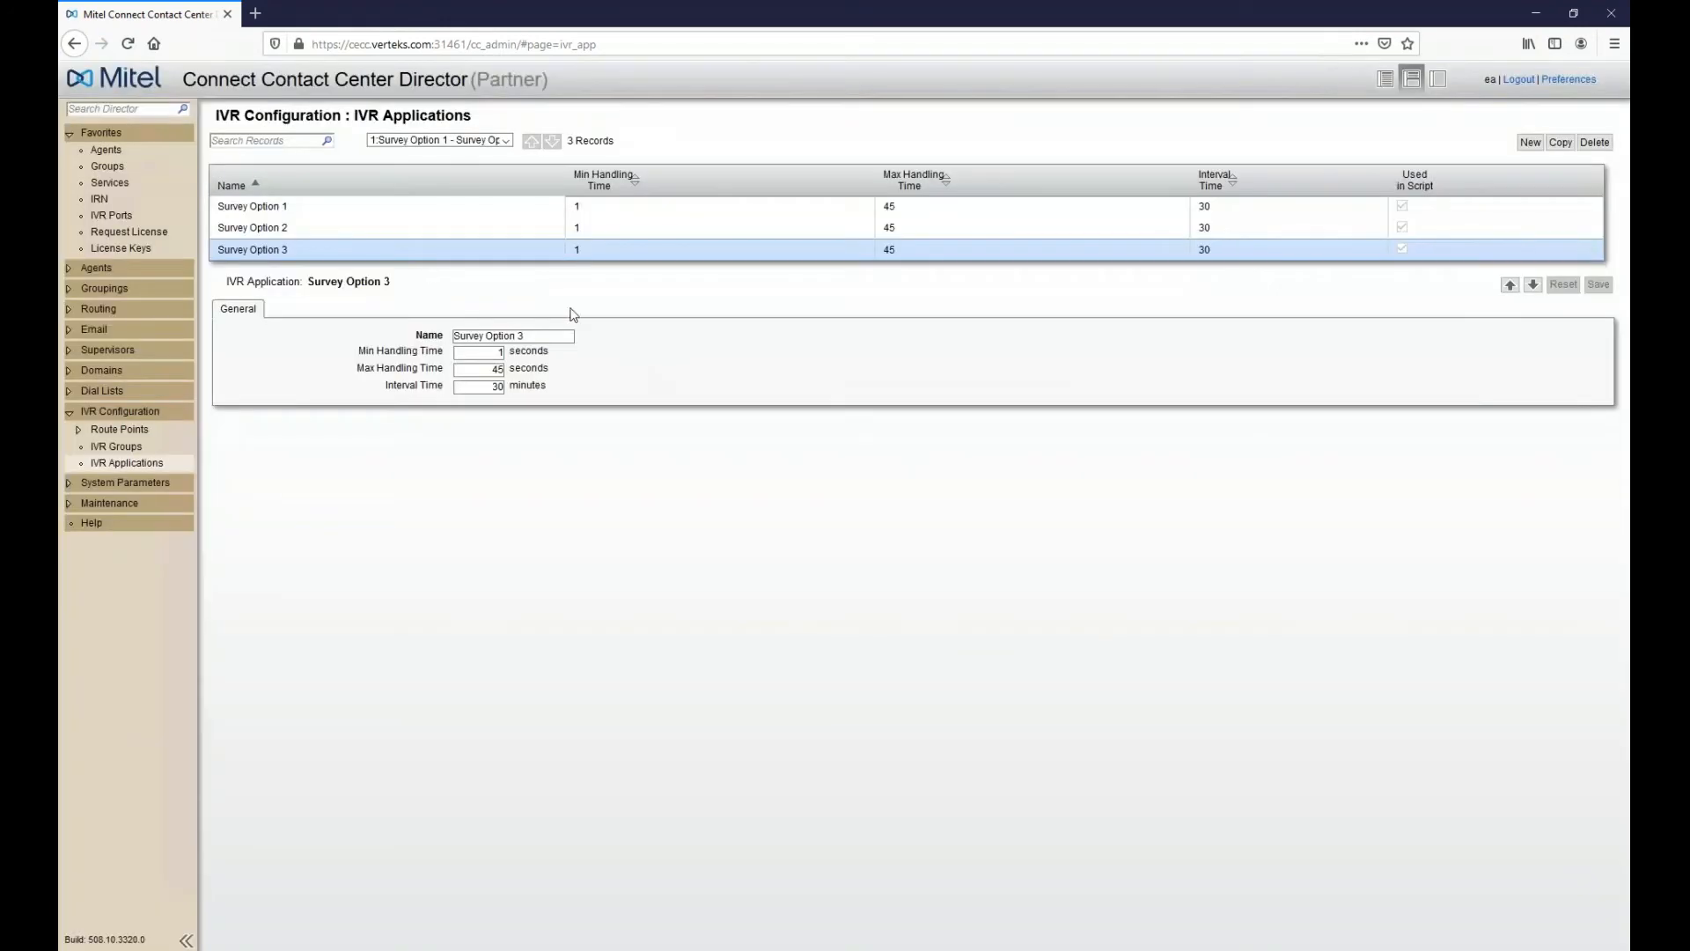
key("alt+Tab")
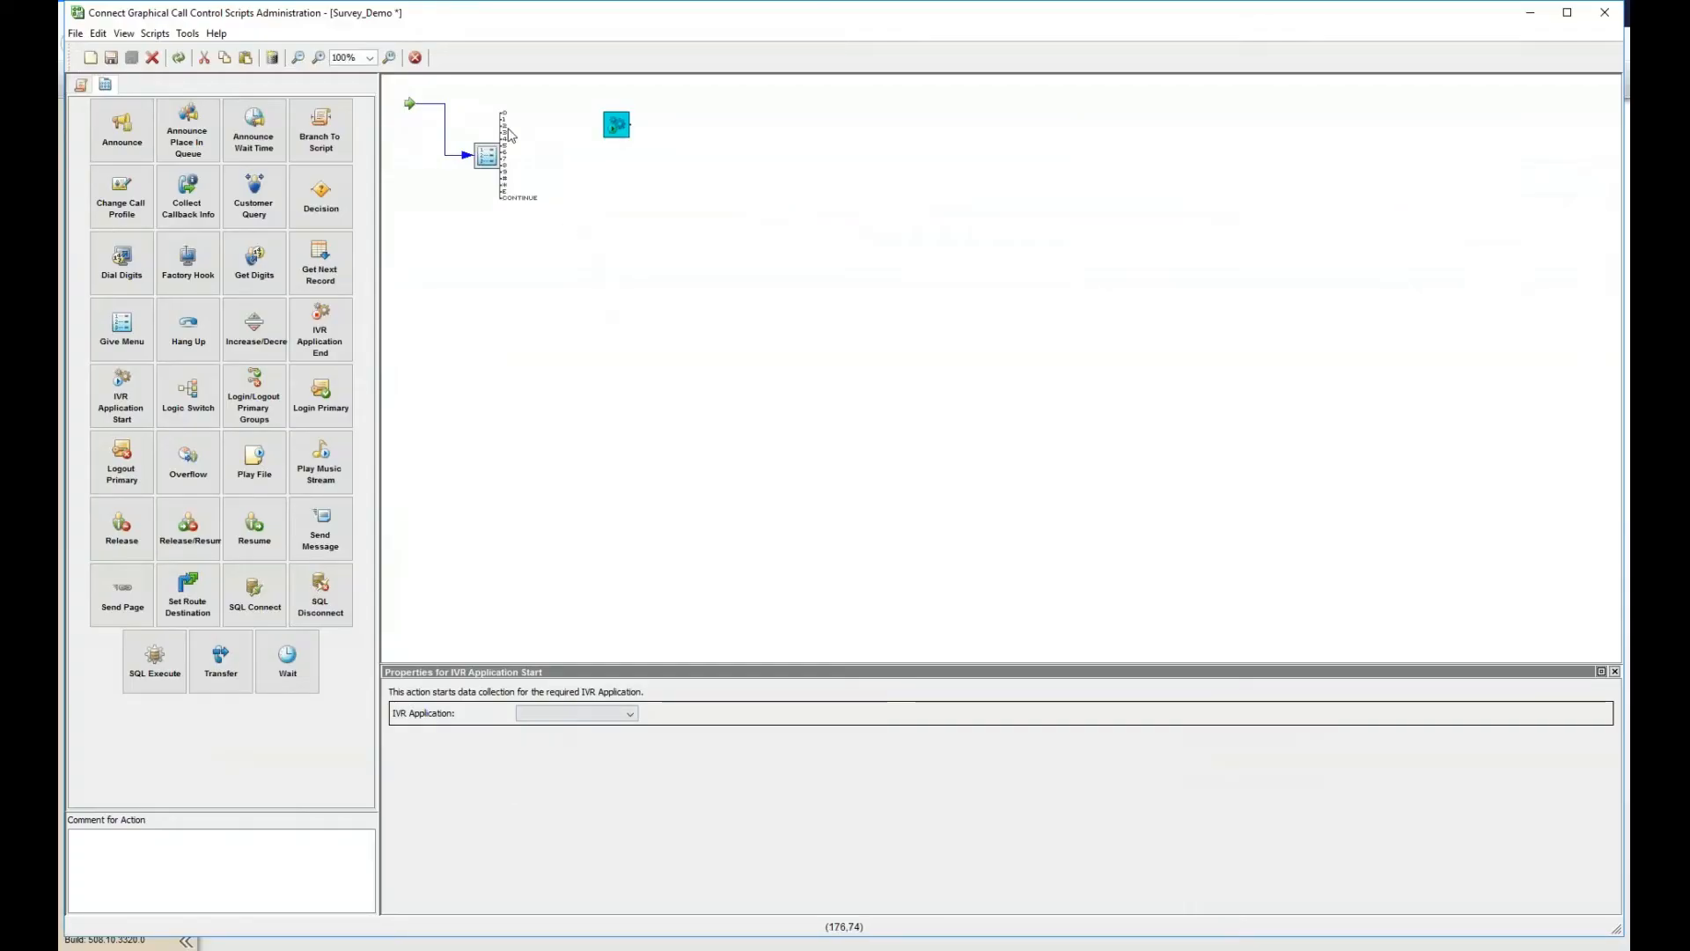
- Assign Survey Option 1 and Survey Option 2 to two IVR Application Start actions linked from Give Menu outputs
left_click(615, 715)
left_click(598, 728)
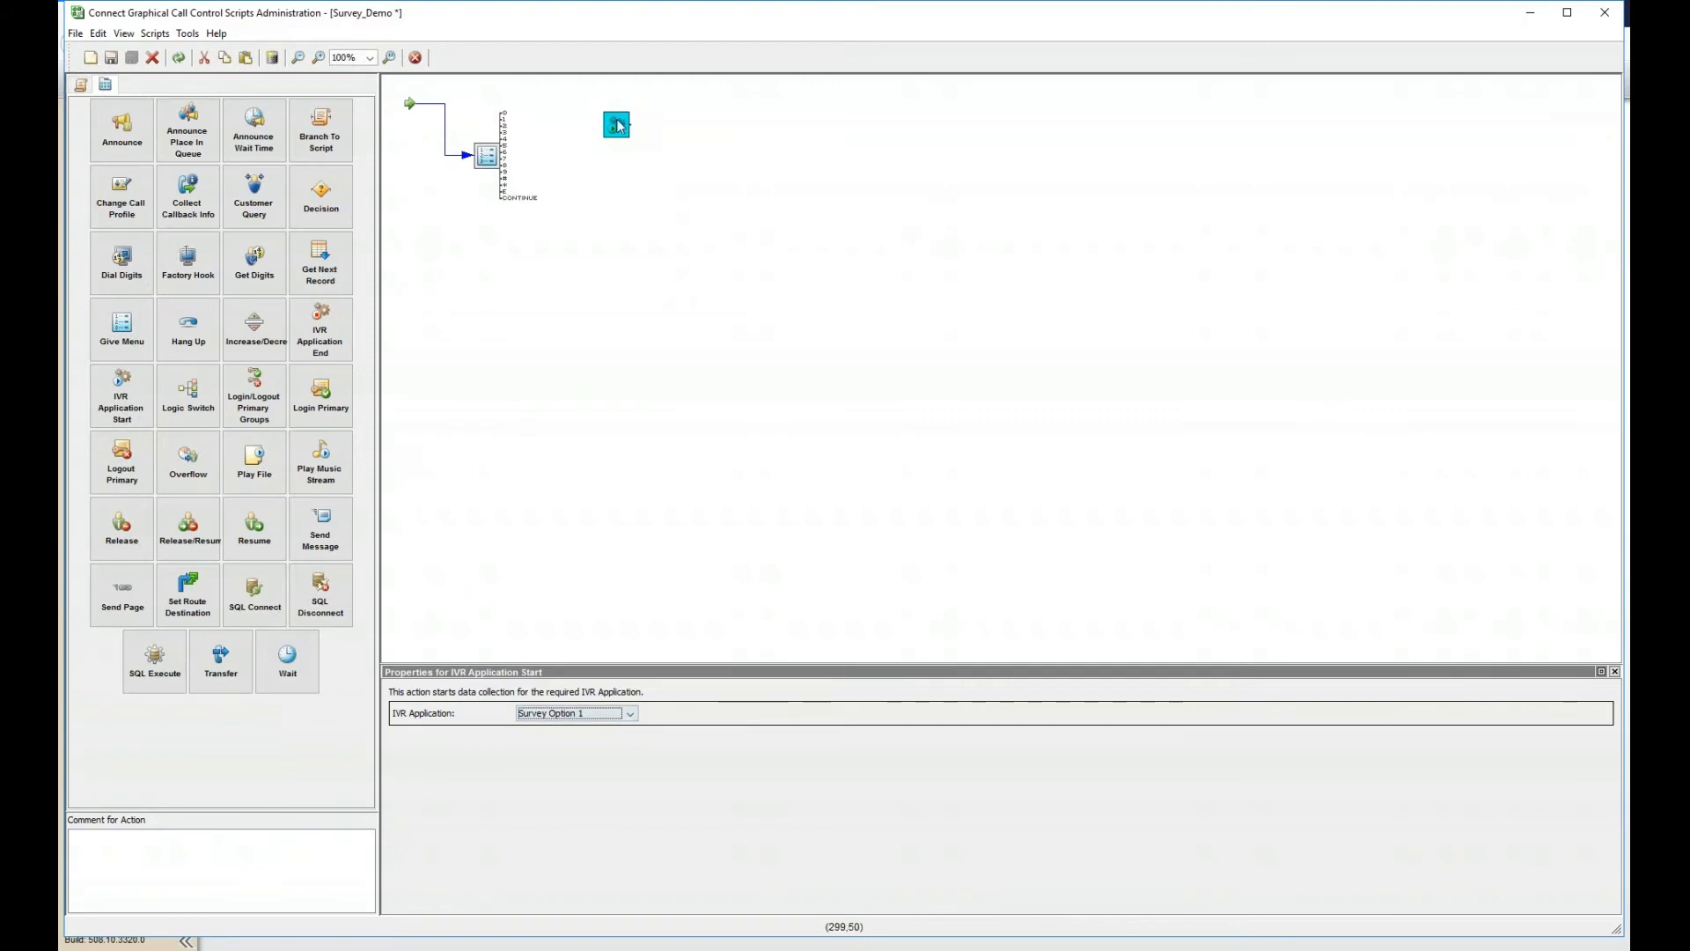
left_click_drag(502, 117, 618, 125)
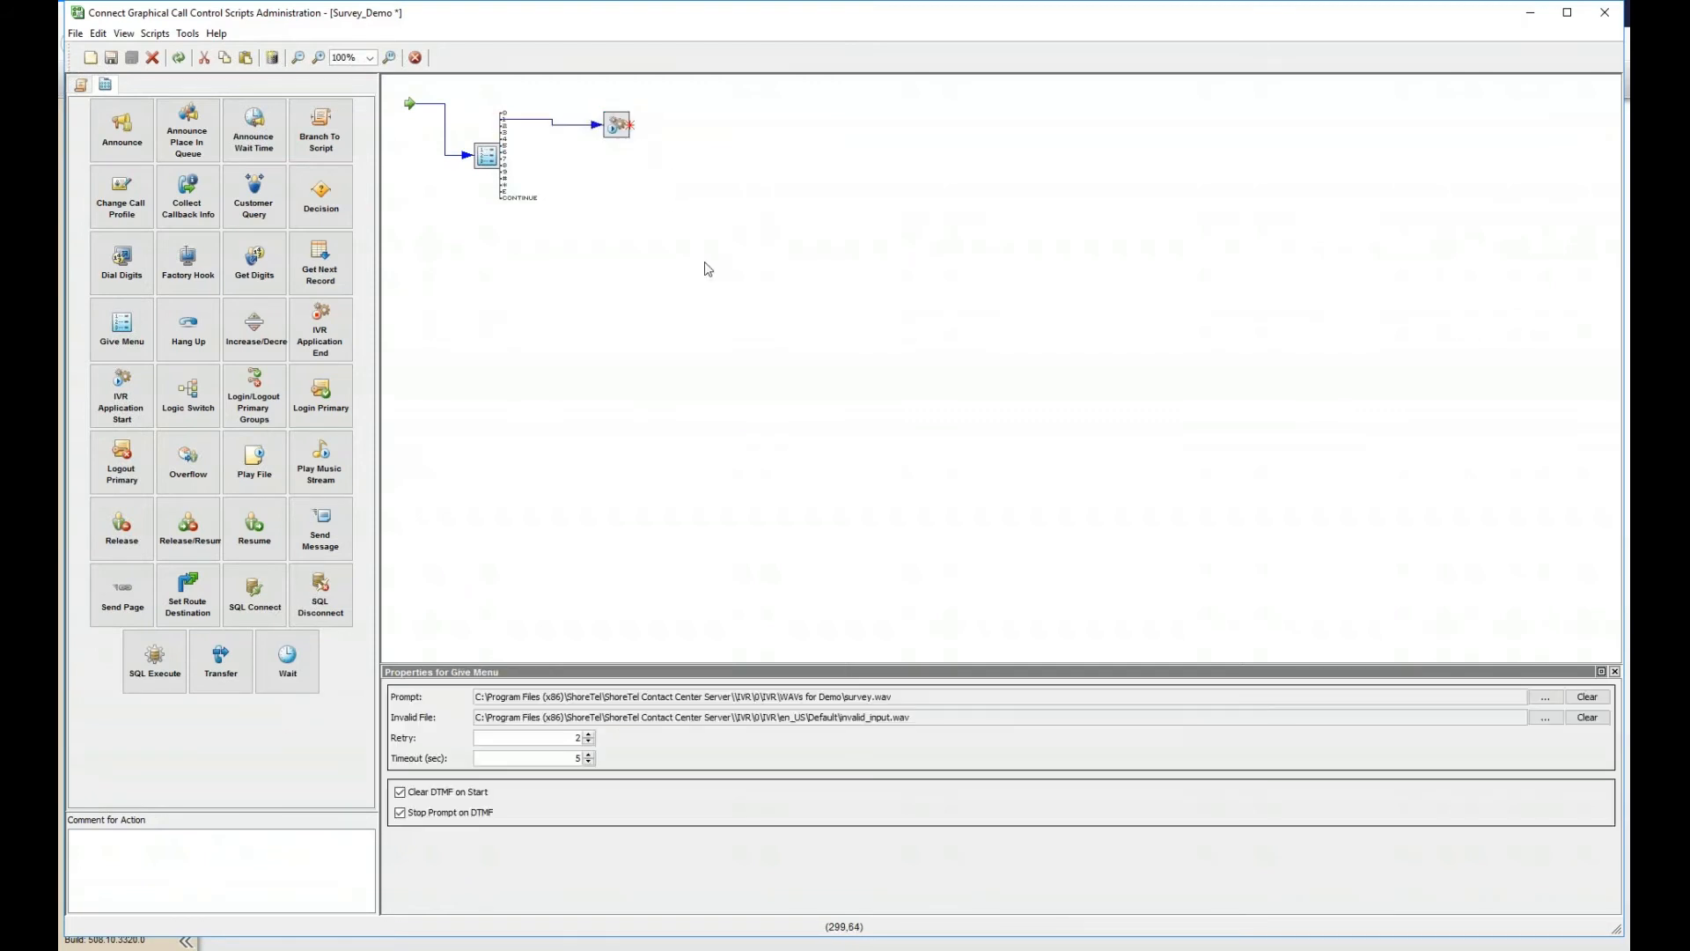
right_click(705, 262)
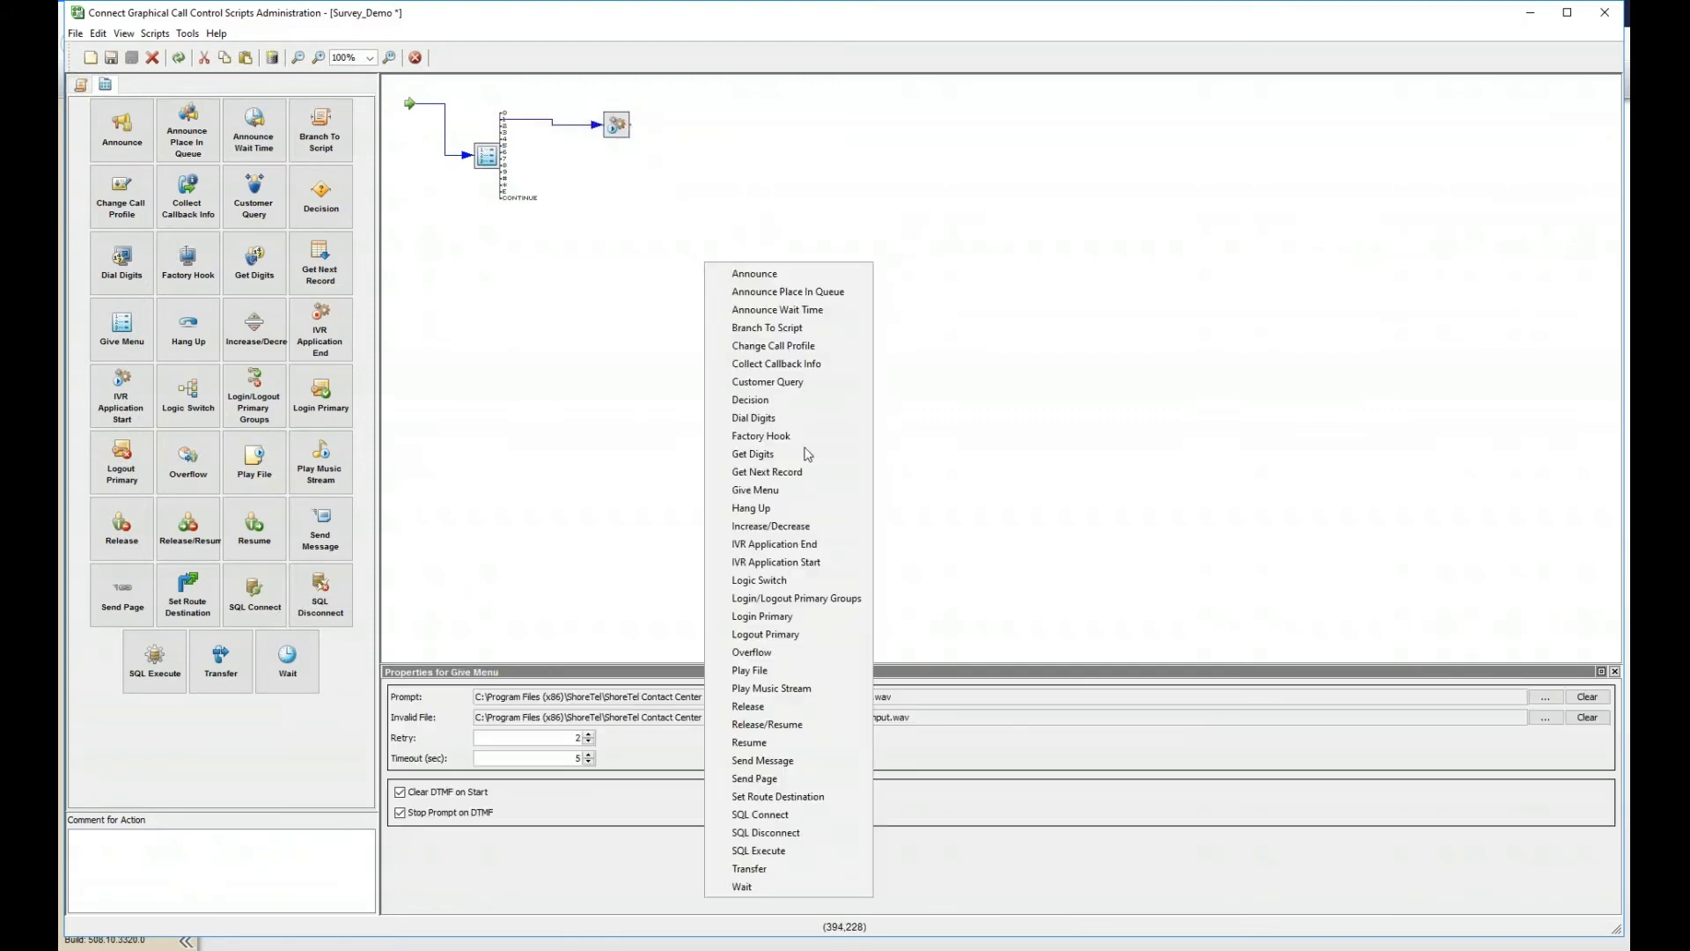
left_click(826, 560)
left_click_drag(718, 279, 618, 176)
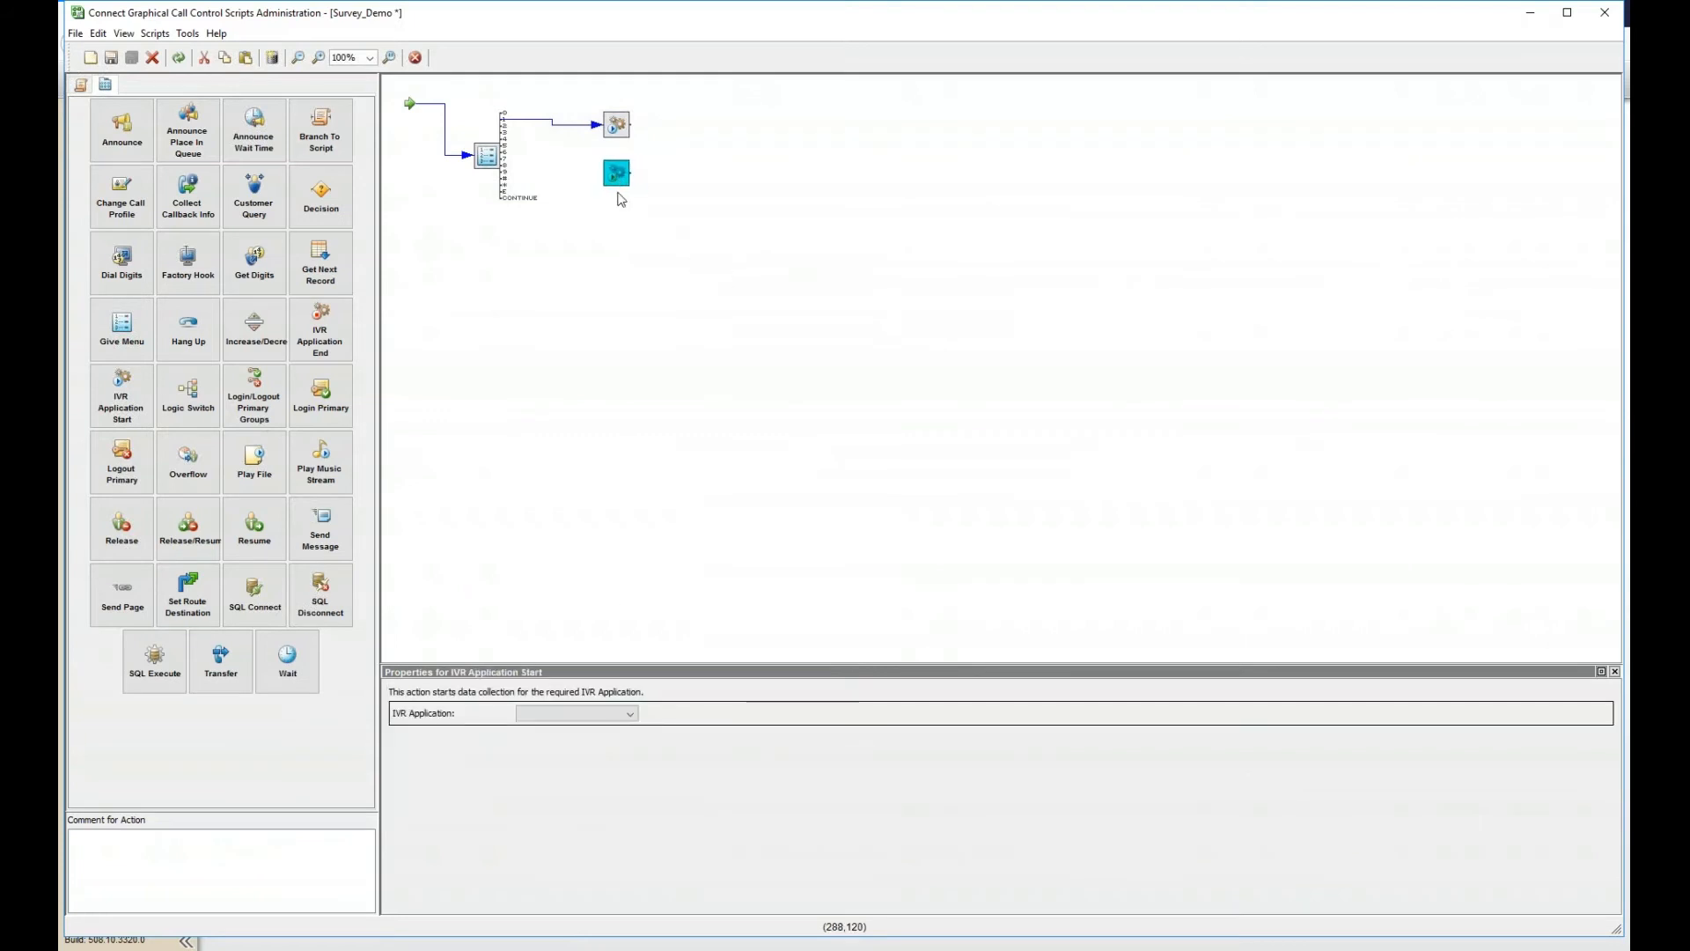
left_click(614, 755)
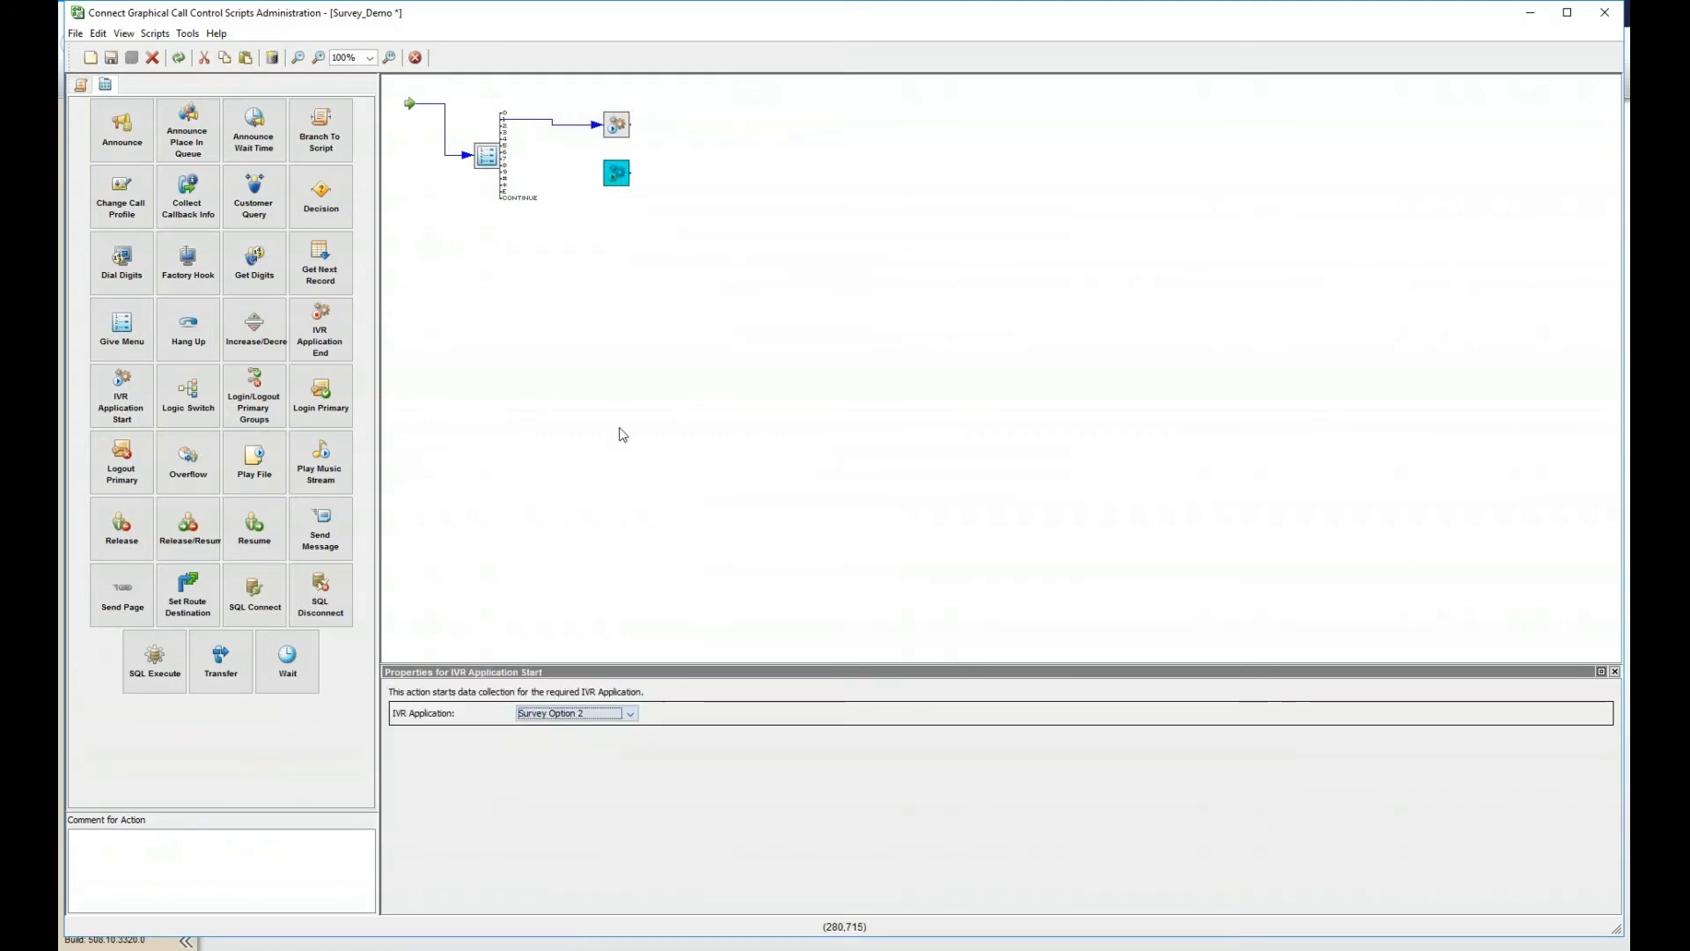
left_click_drag(504, 131, 616, 173)
- Add a third IVR Application Start linked from Give Menu, tidy the layout, and assign it Survey Option 3
right_click(625, 276)
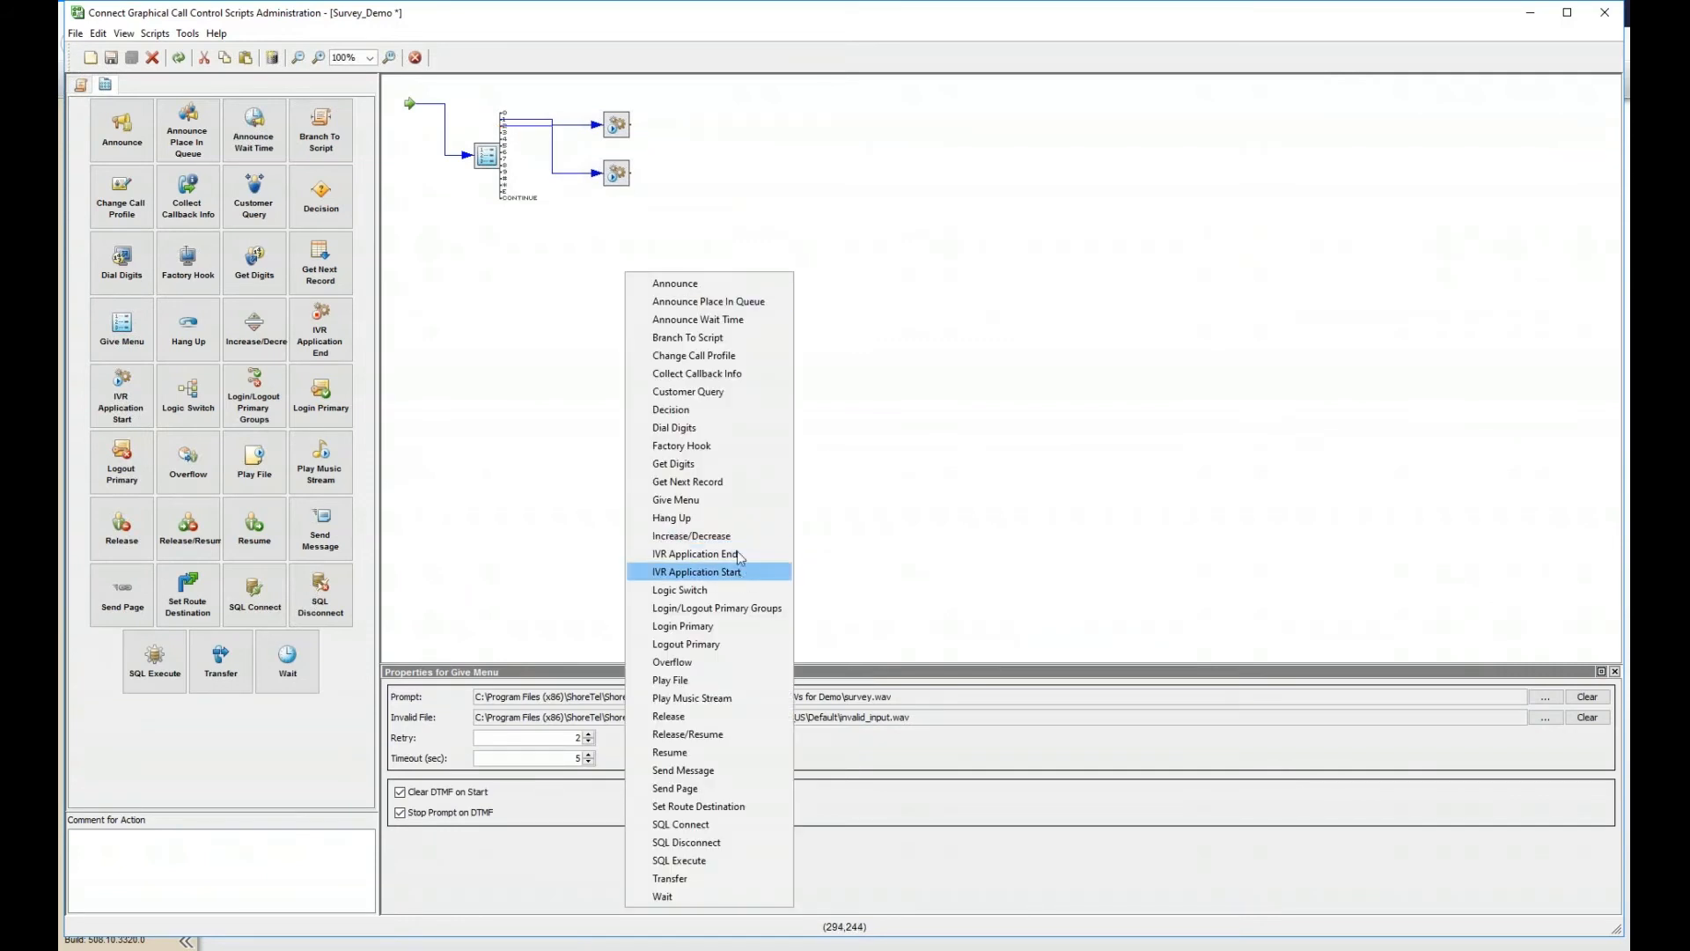
left_click(695, 571)
left_click_drag(503, 133, 616, 279)
left_click_drag(618, 174, 694, 188)
left_click_drag(621, 130, 656, 117)
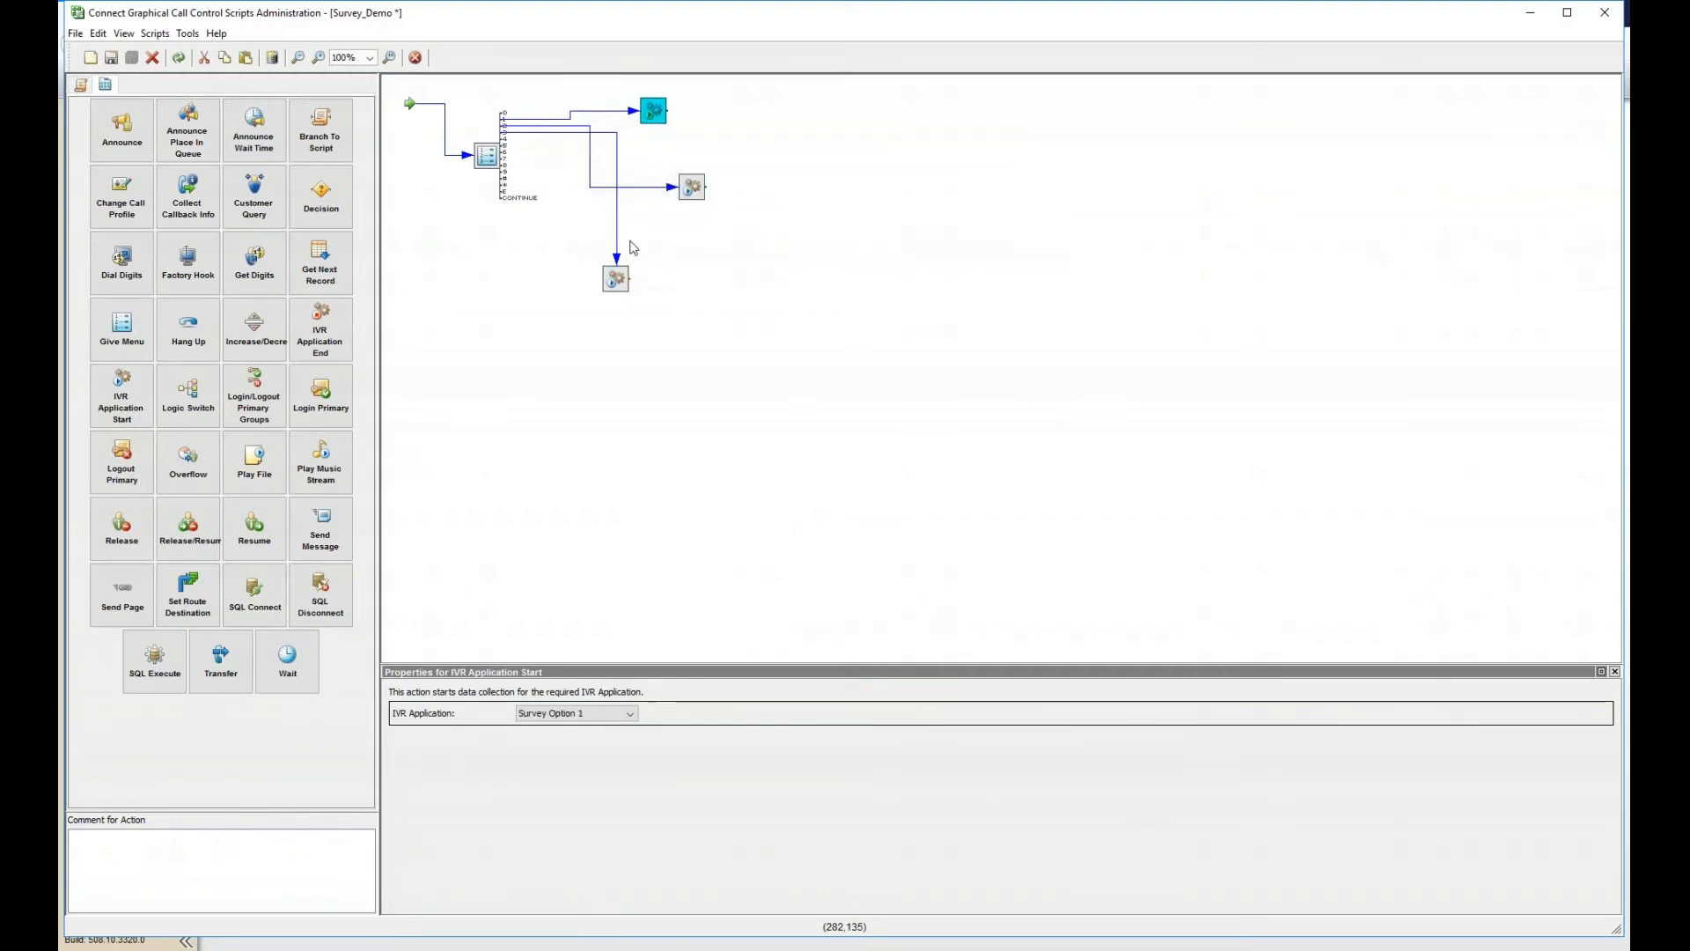
left_click_drag(603, 286, 565, 286)
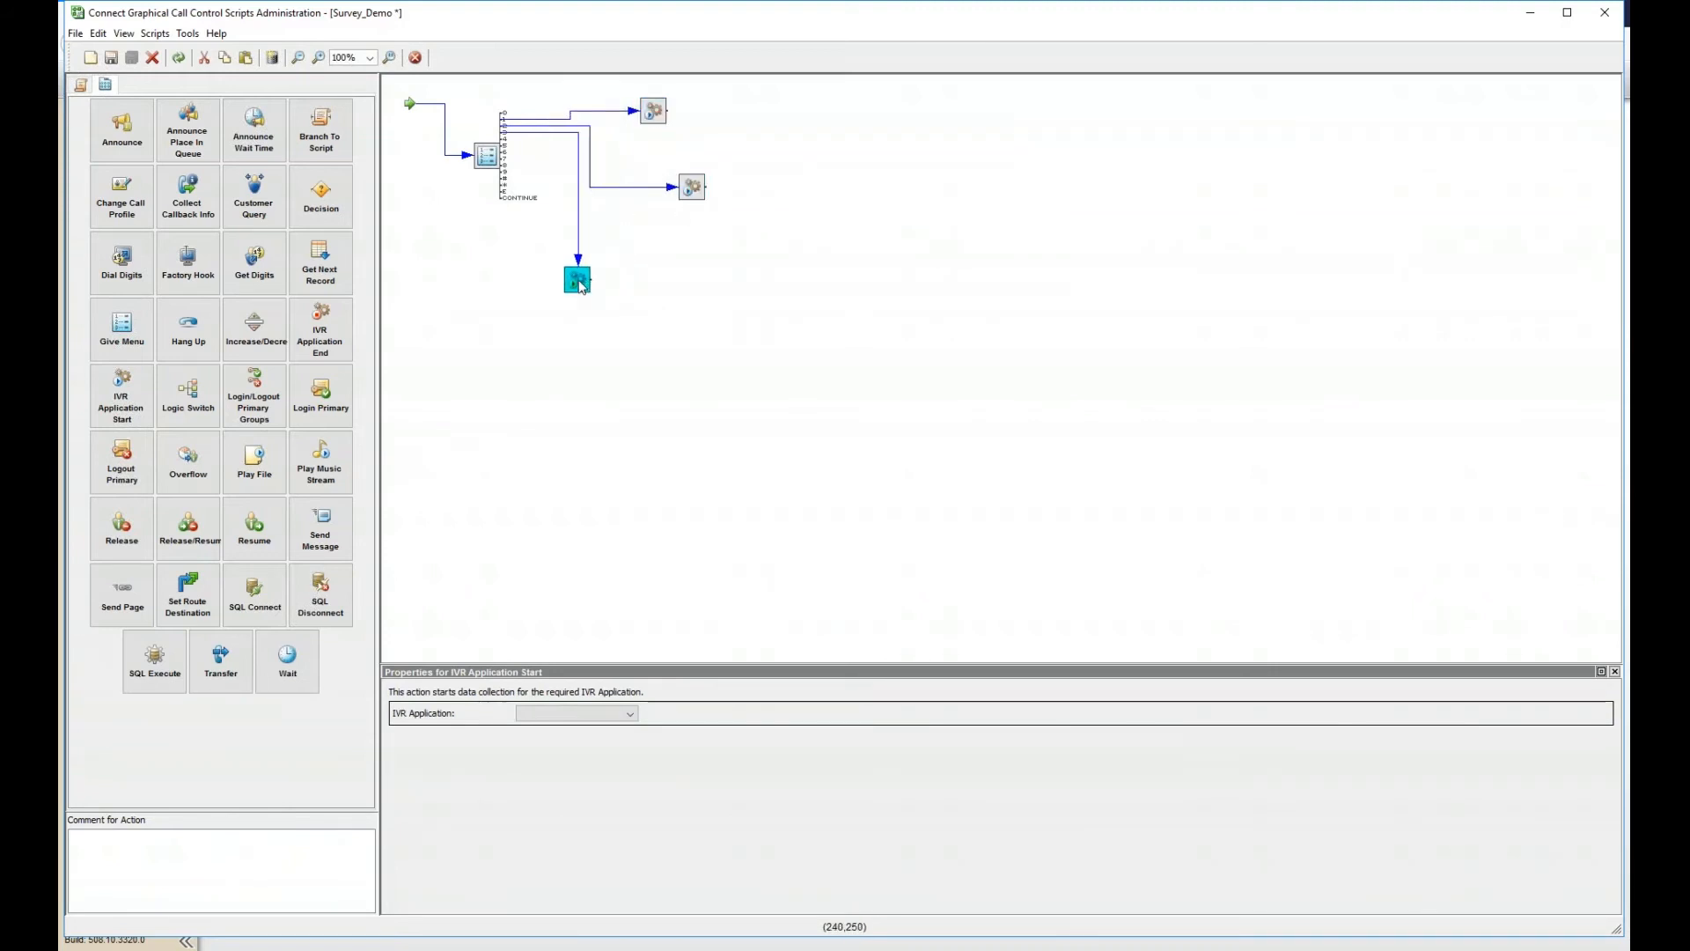
left_click(656, 117)
left_click(693, 191)
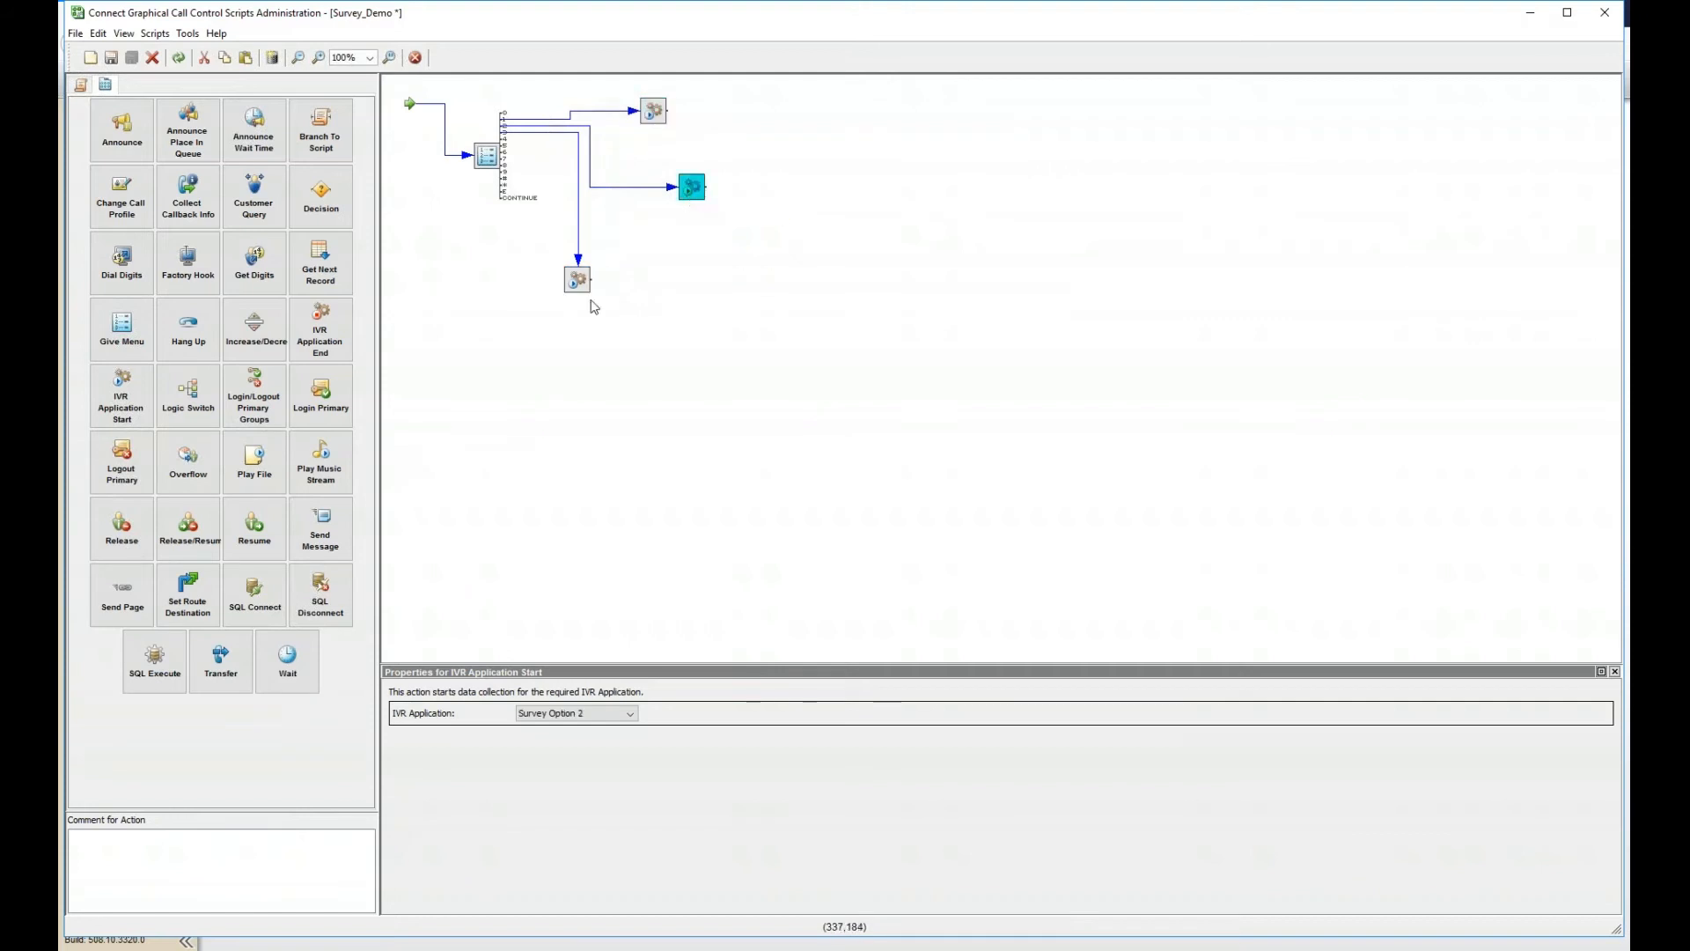
left_click(583, 287)
left_click(599, 715)
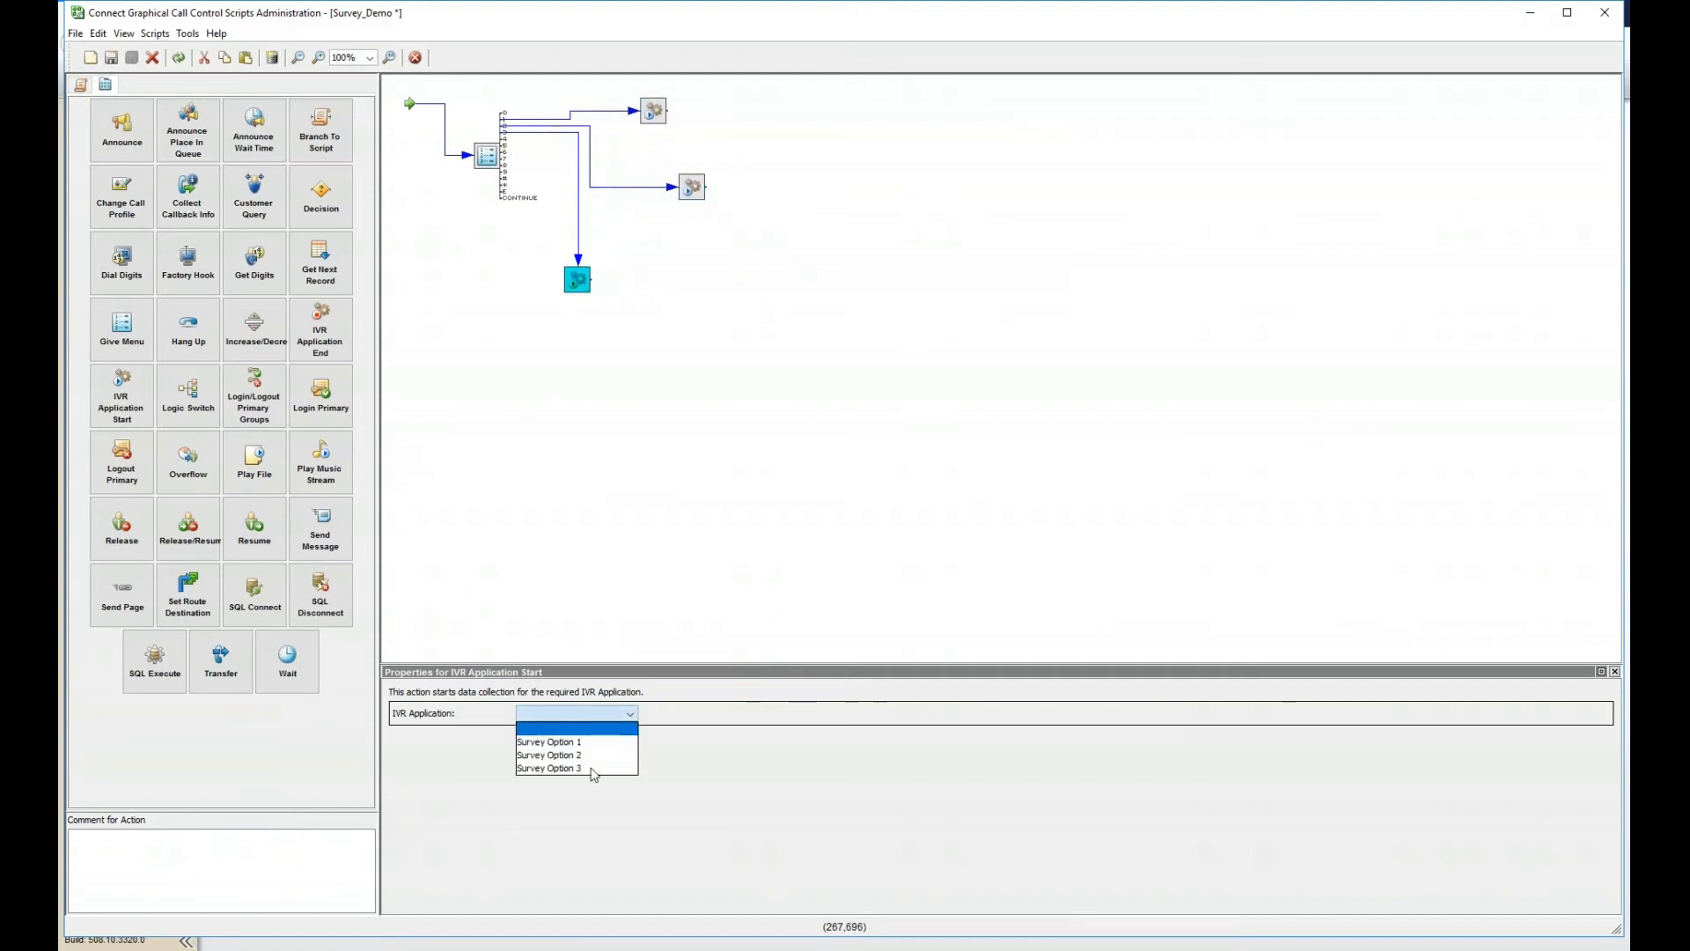
left_click(592, 768)
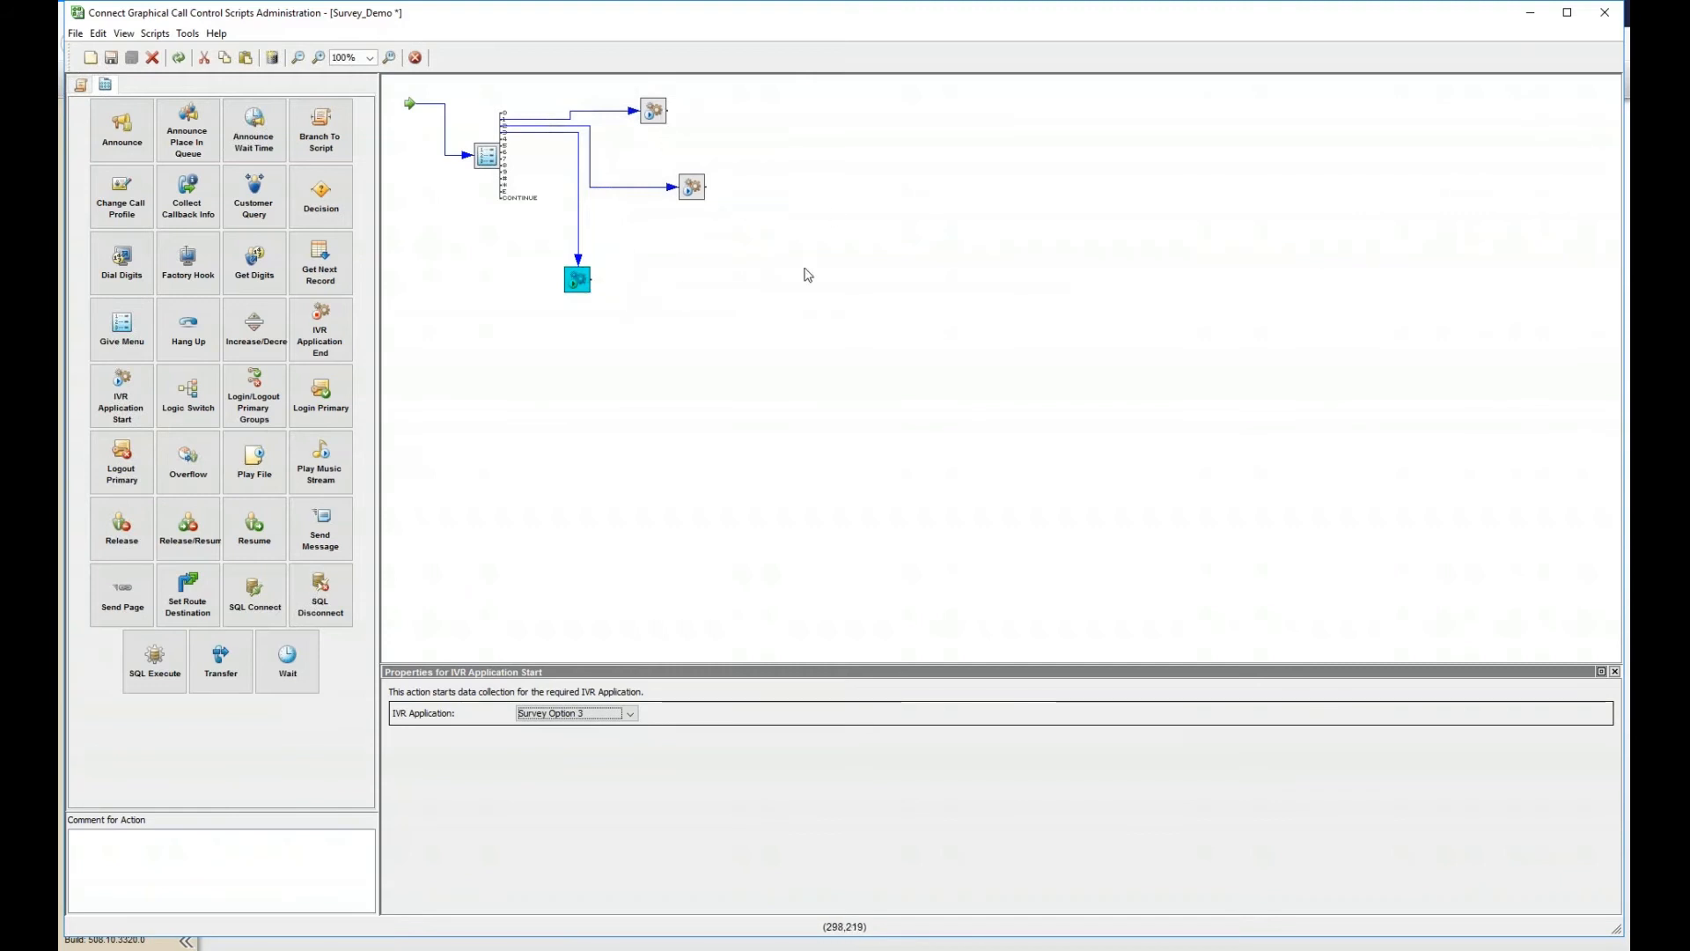
- Add a Play File action right of the IVR actions, playing goodbye.wav from WAVs for Demo
left_click(892, 205)
right_click(891, 205)
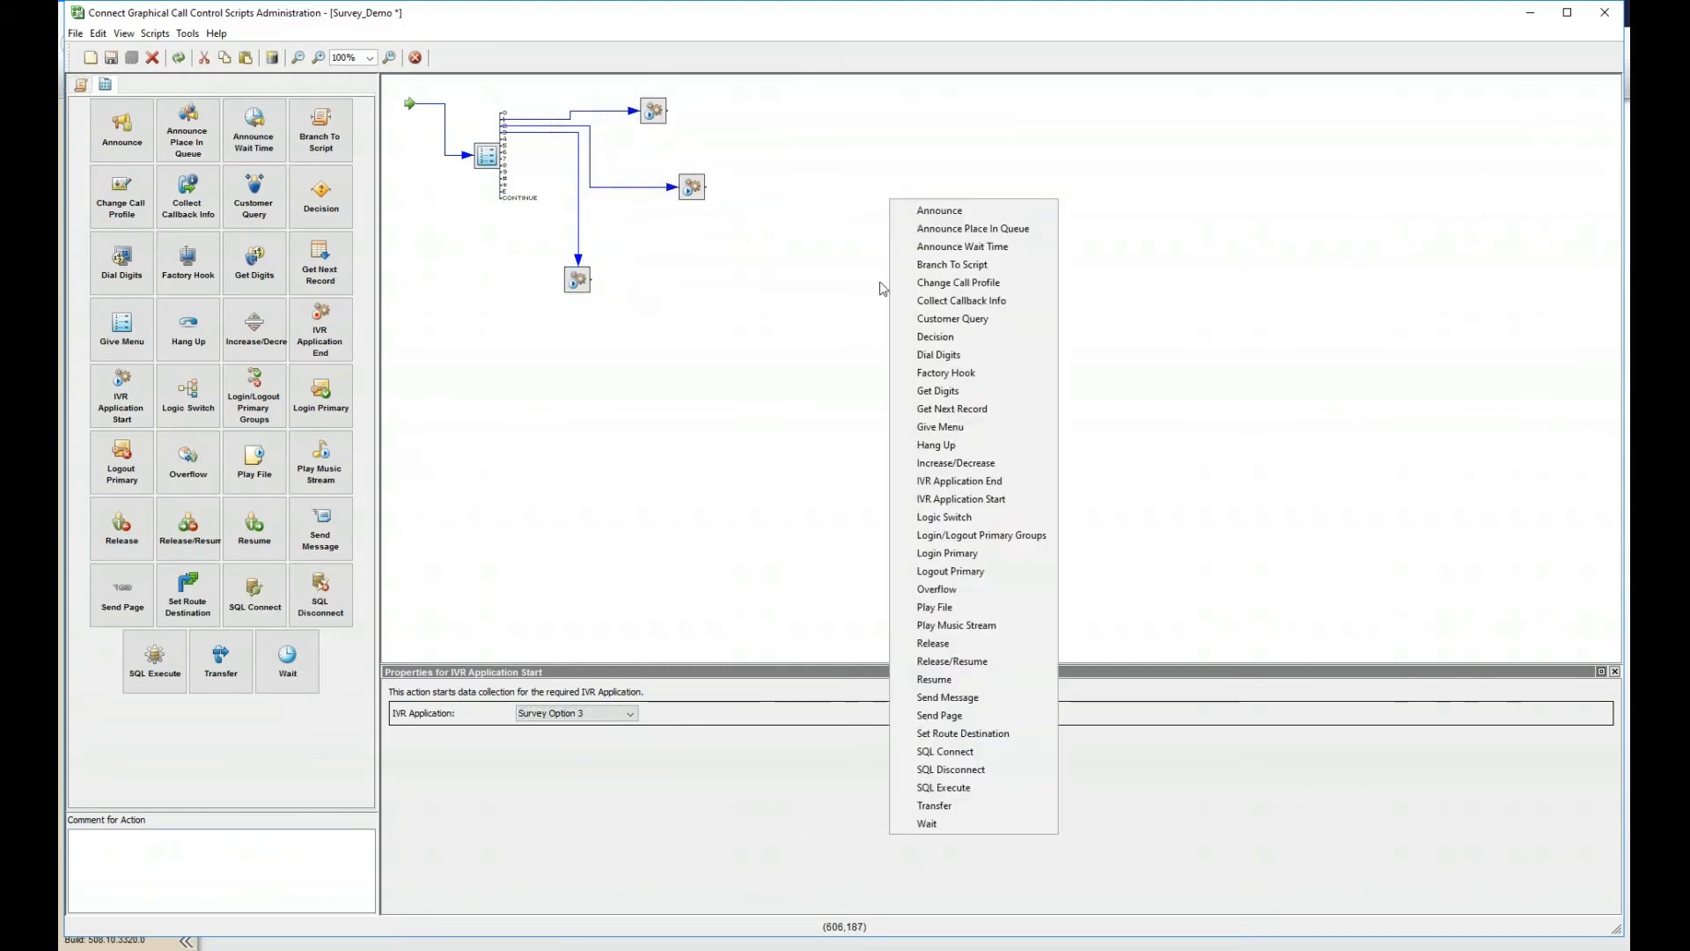
left_click(965, 609)
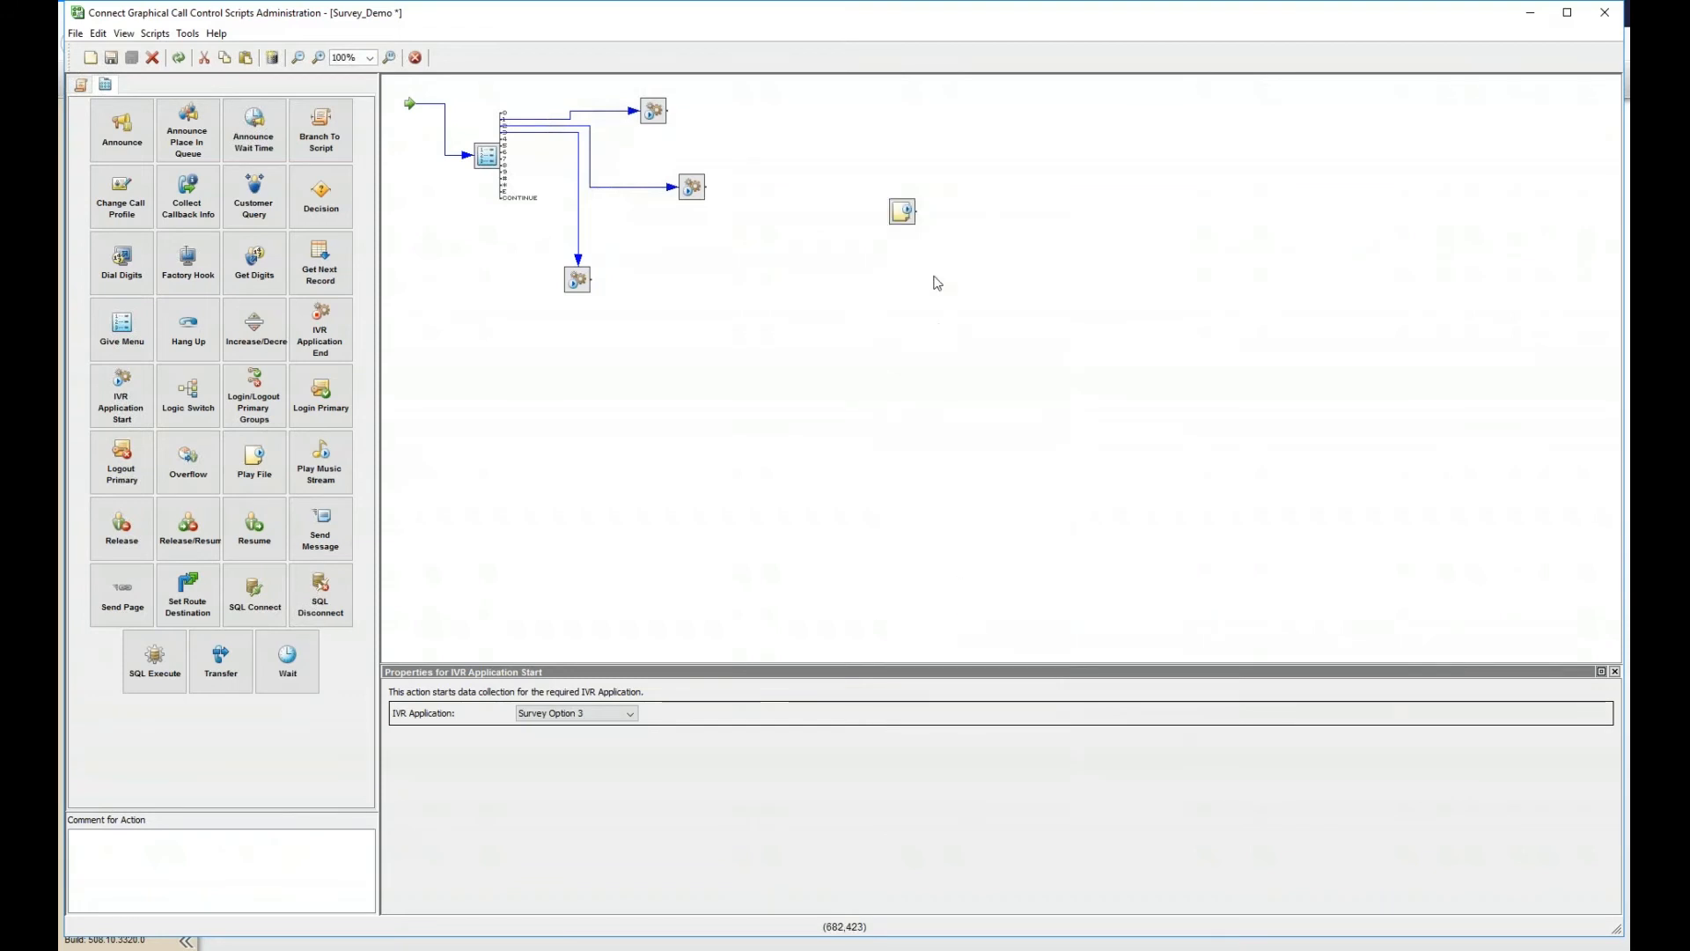
left_click_drag(896, 219, 825, 188)
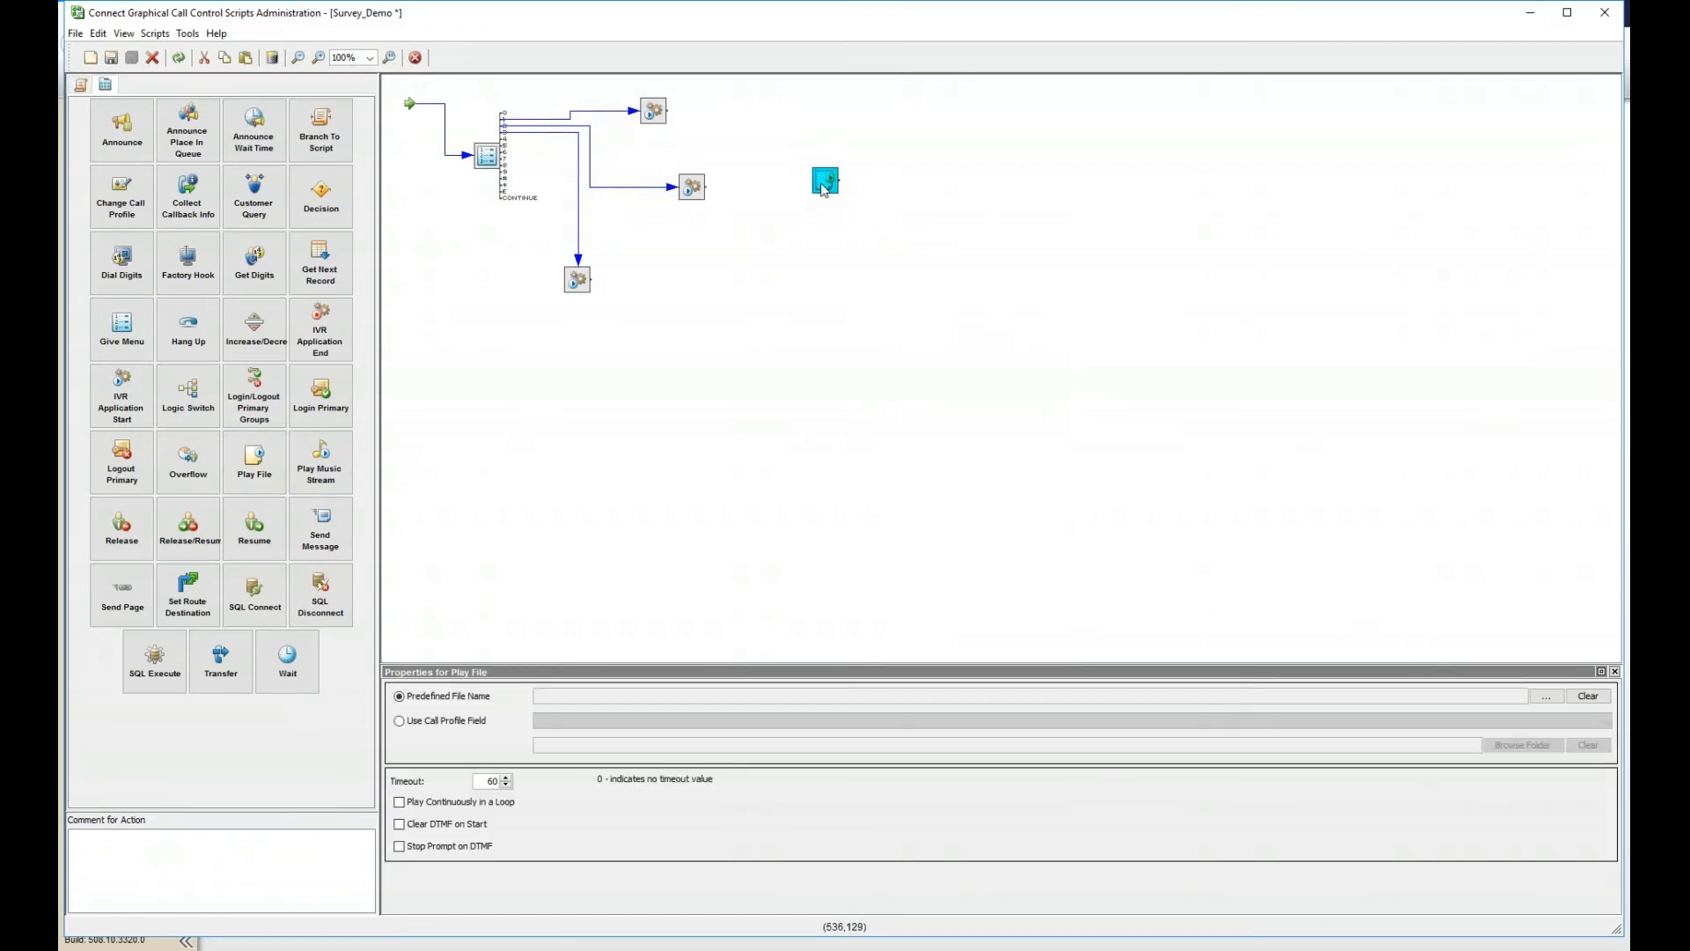
left_click(1547, 695)
left_click(952, 179)
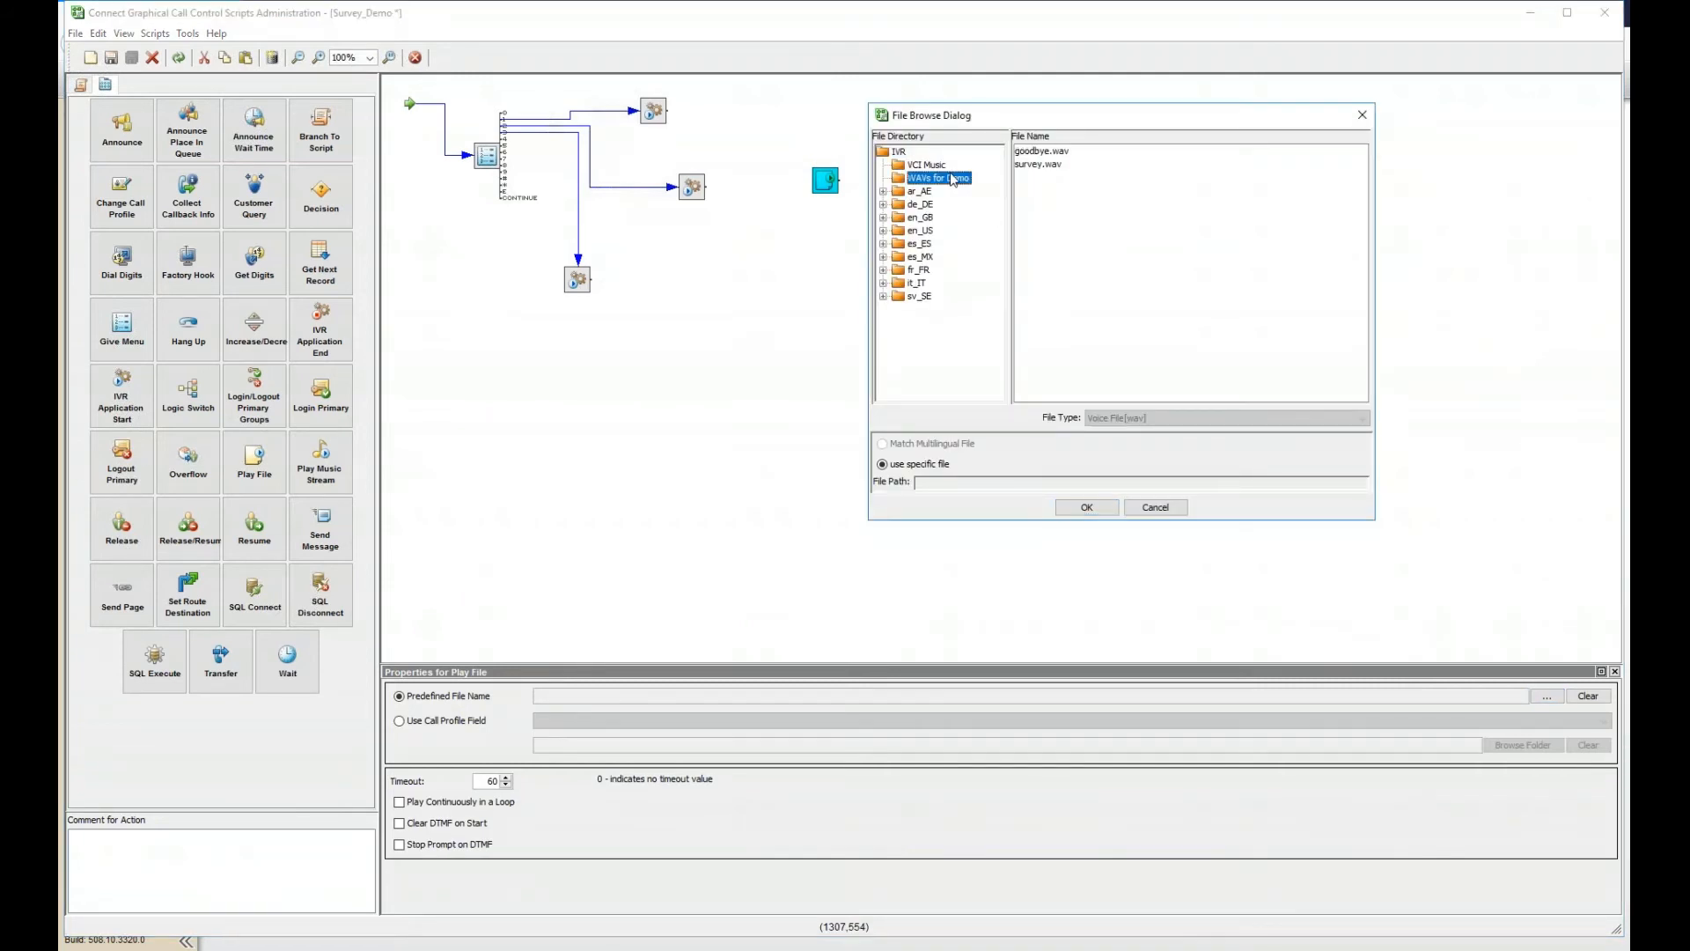
left_click(1033, 152)
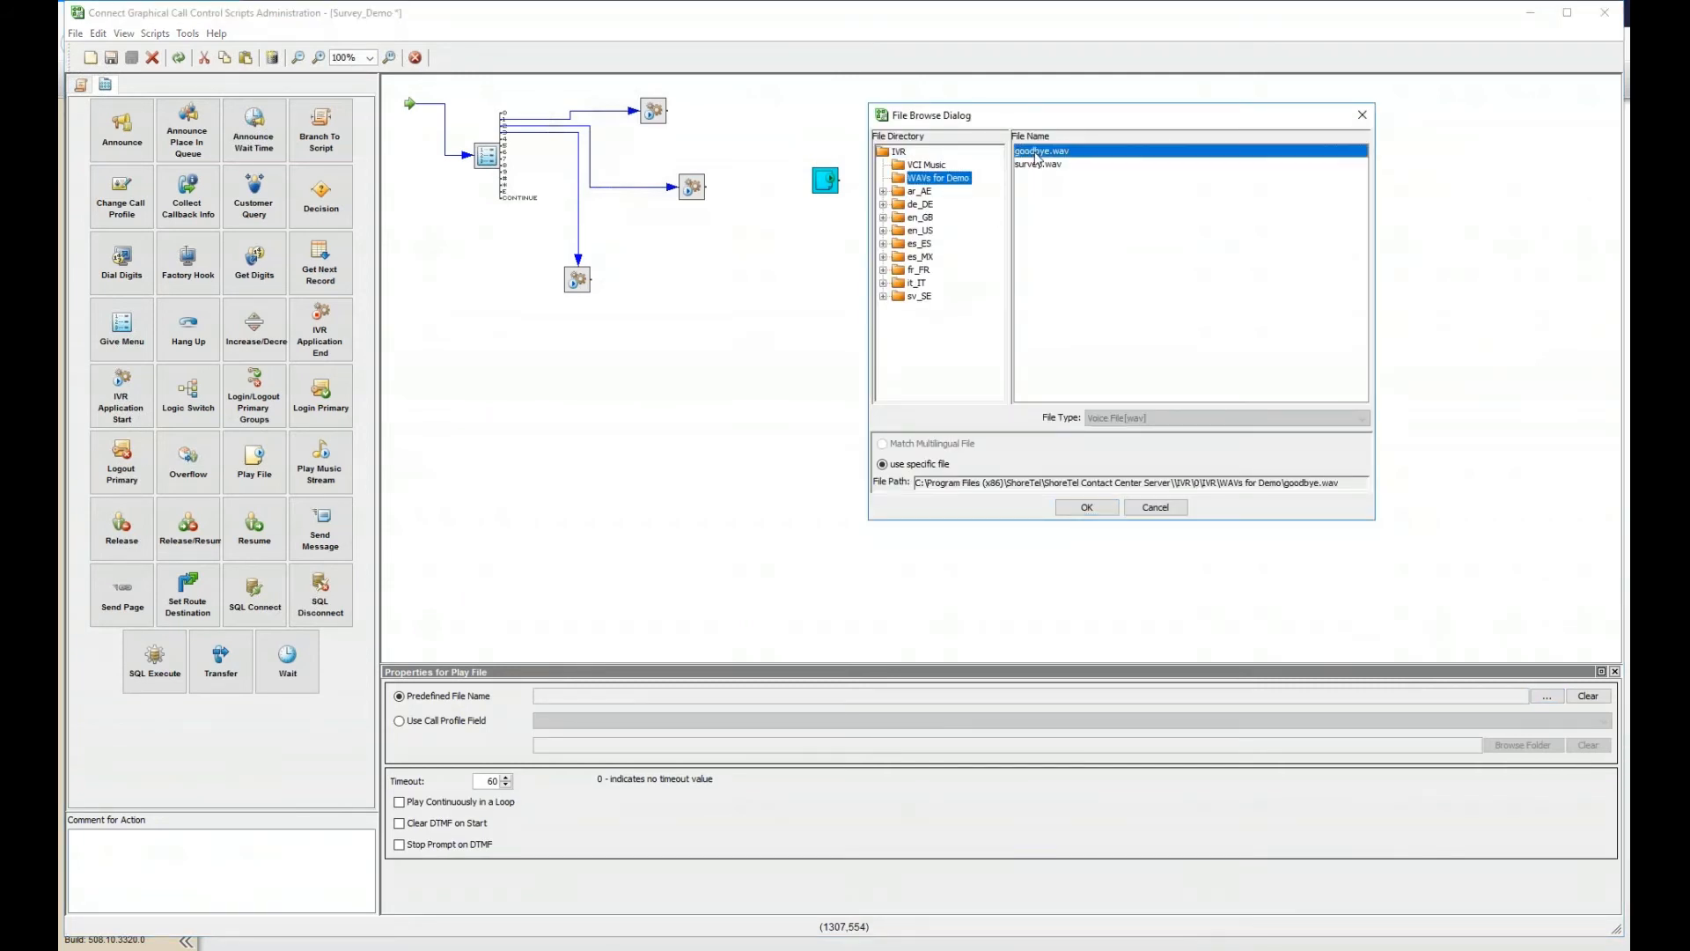
left_click(1075, 507)
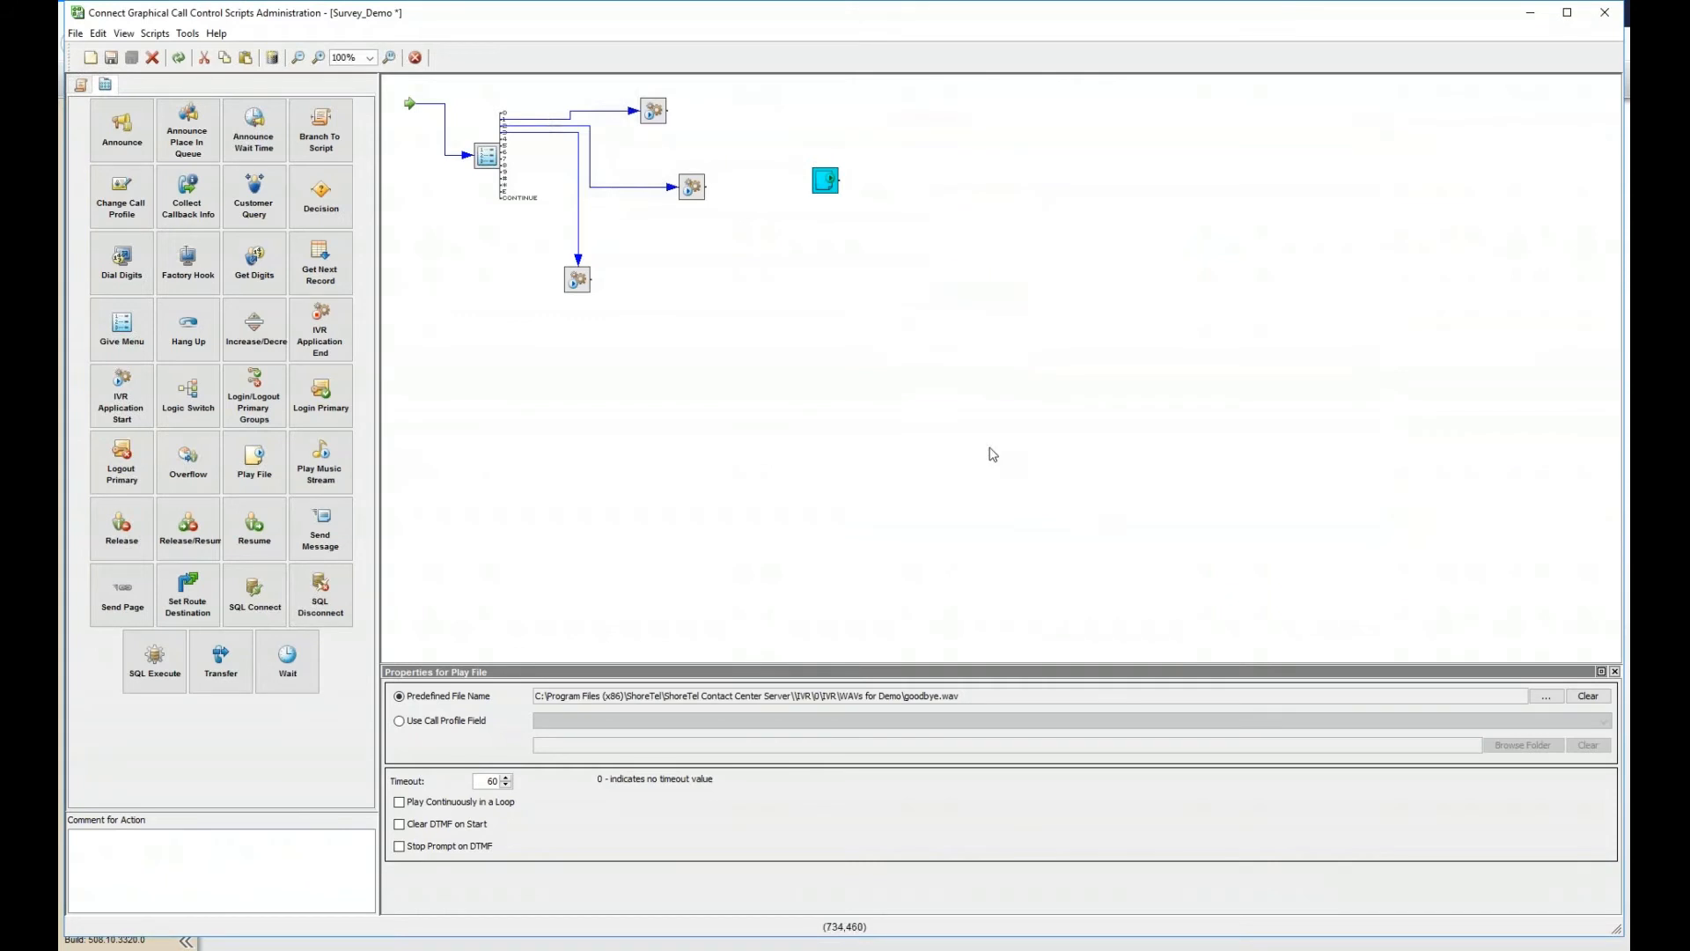
- Connect the top, middle and bottom IVR actions to Play File, then minimize the script editor
left_click_drag(667, 111, 822, 179)
left_click_drag(709, 189, 823, 181)
left_click_drag(592, 282, 849, 189)
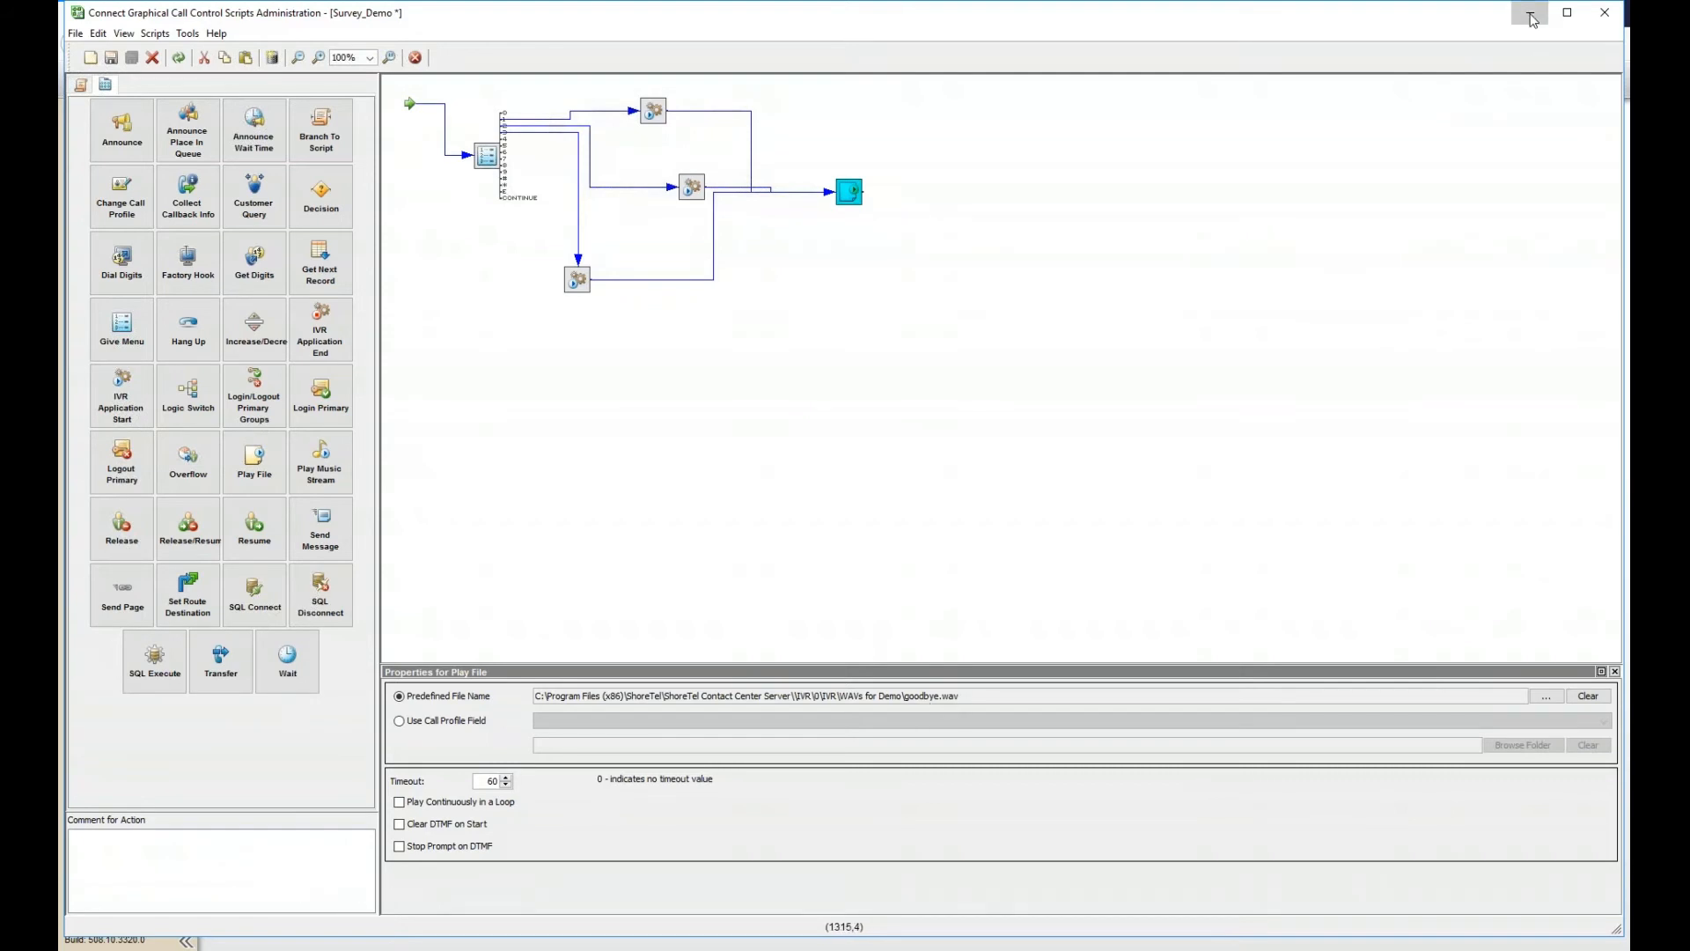
left_click(1532, 19)
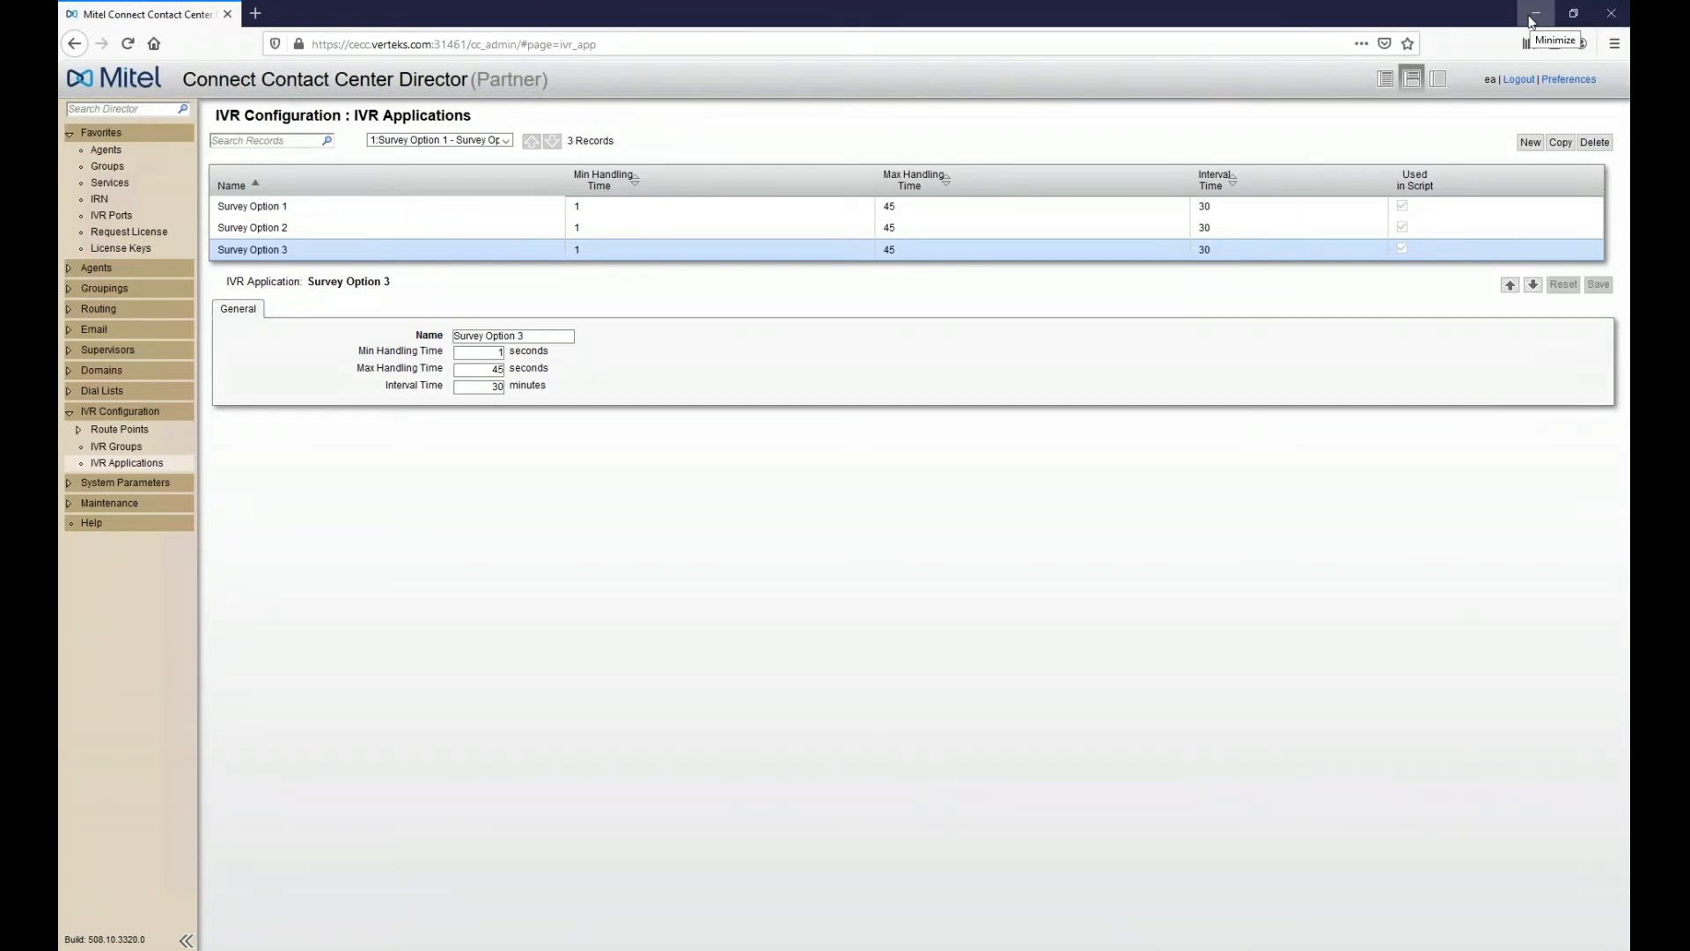
left_click(304, 905)
left_click(1546, 695)
left_click(915, 192)
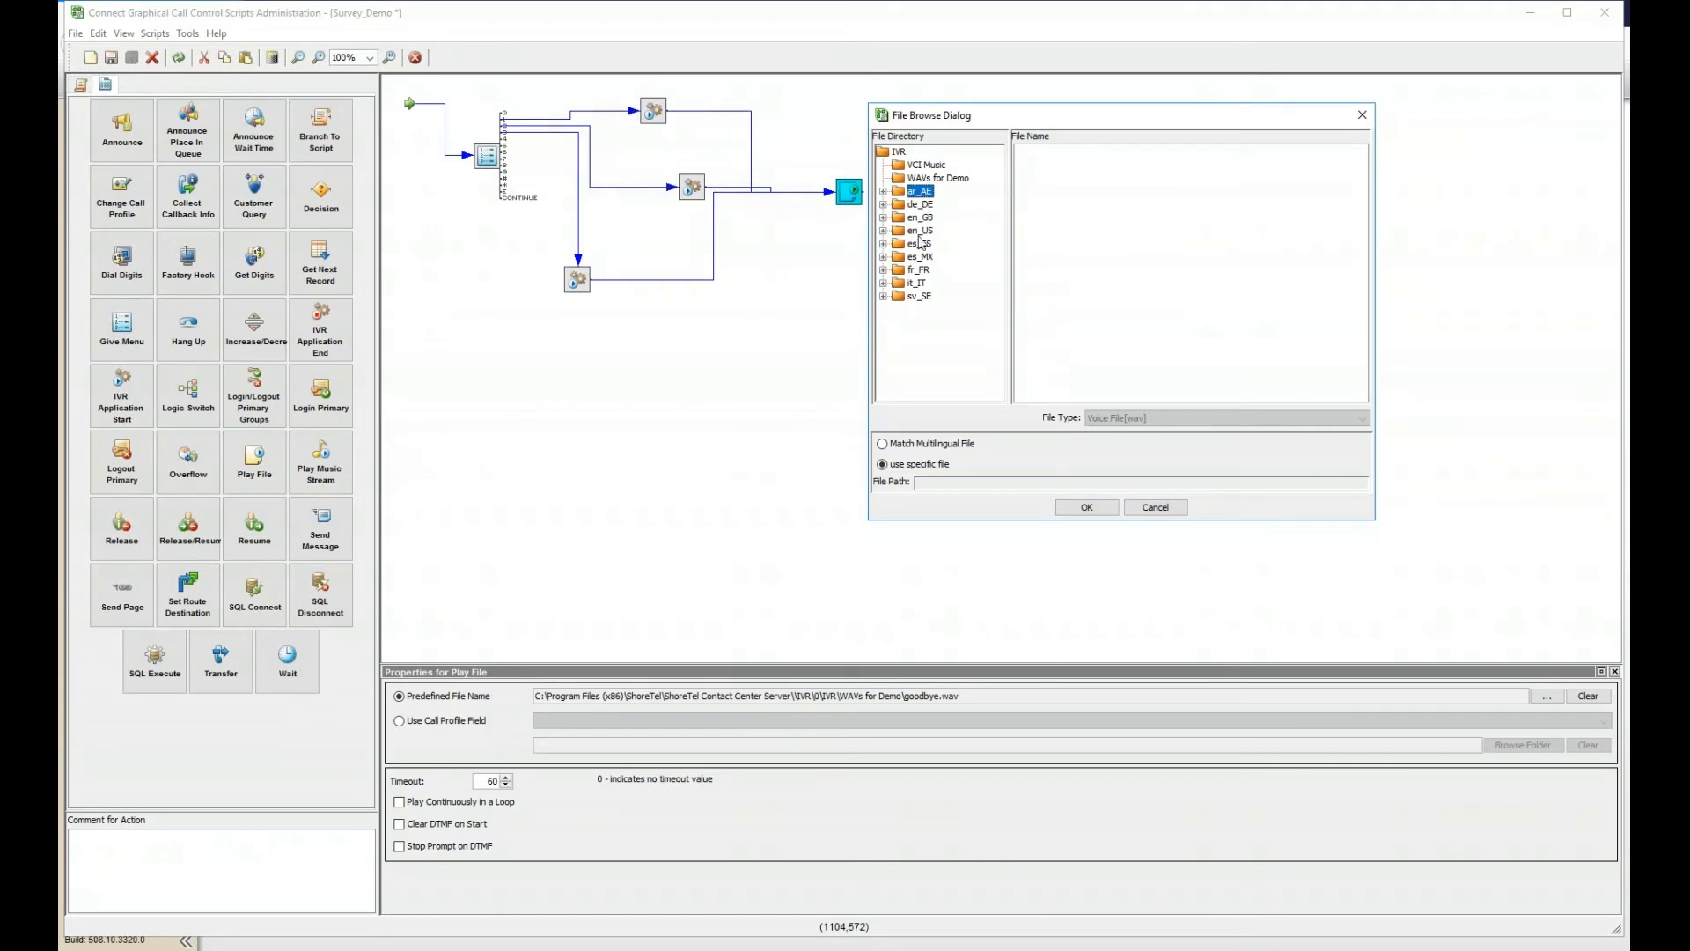
double_click(921, 193)
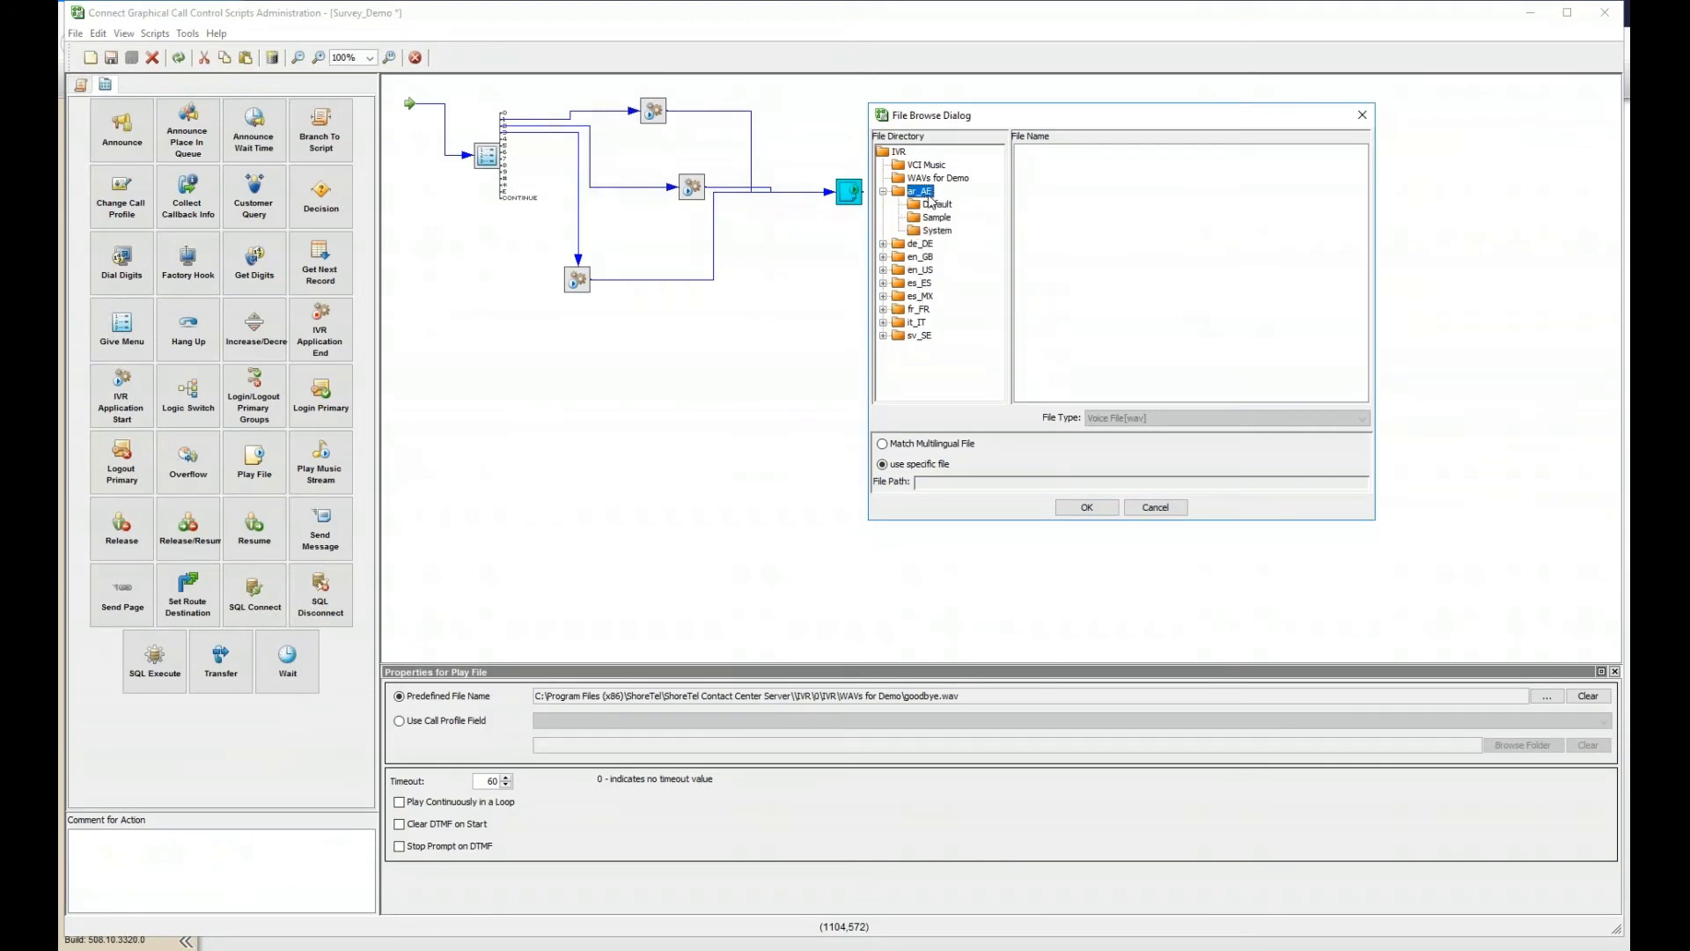
left_click(935, 205)
left_click(935, 217)
left_click(938, 204)
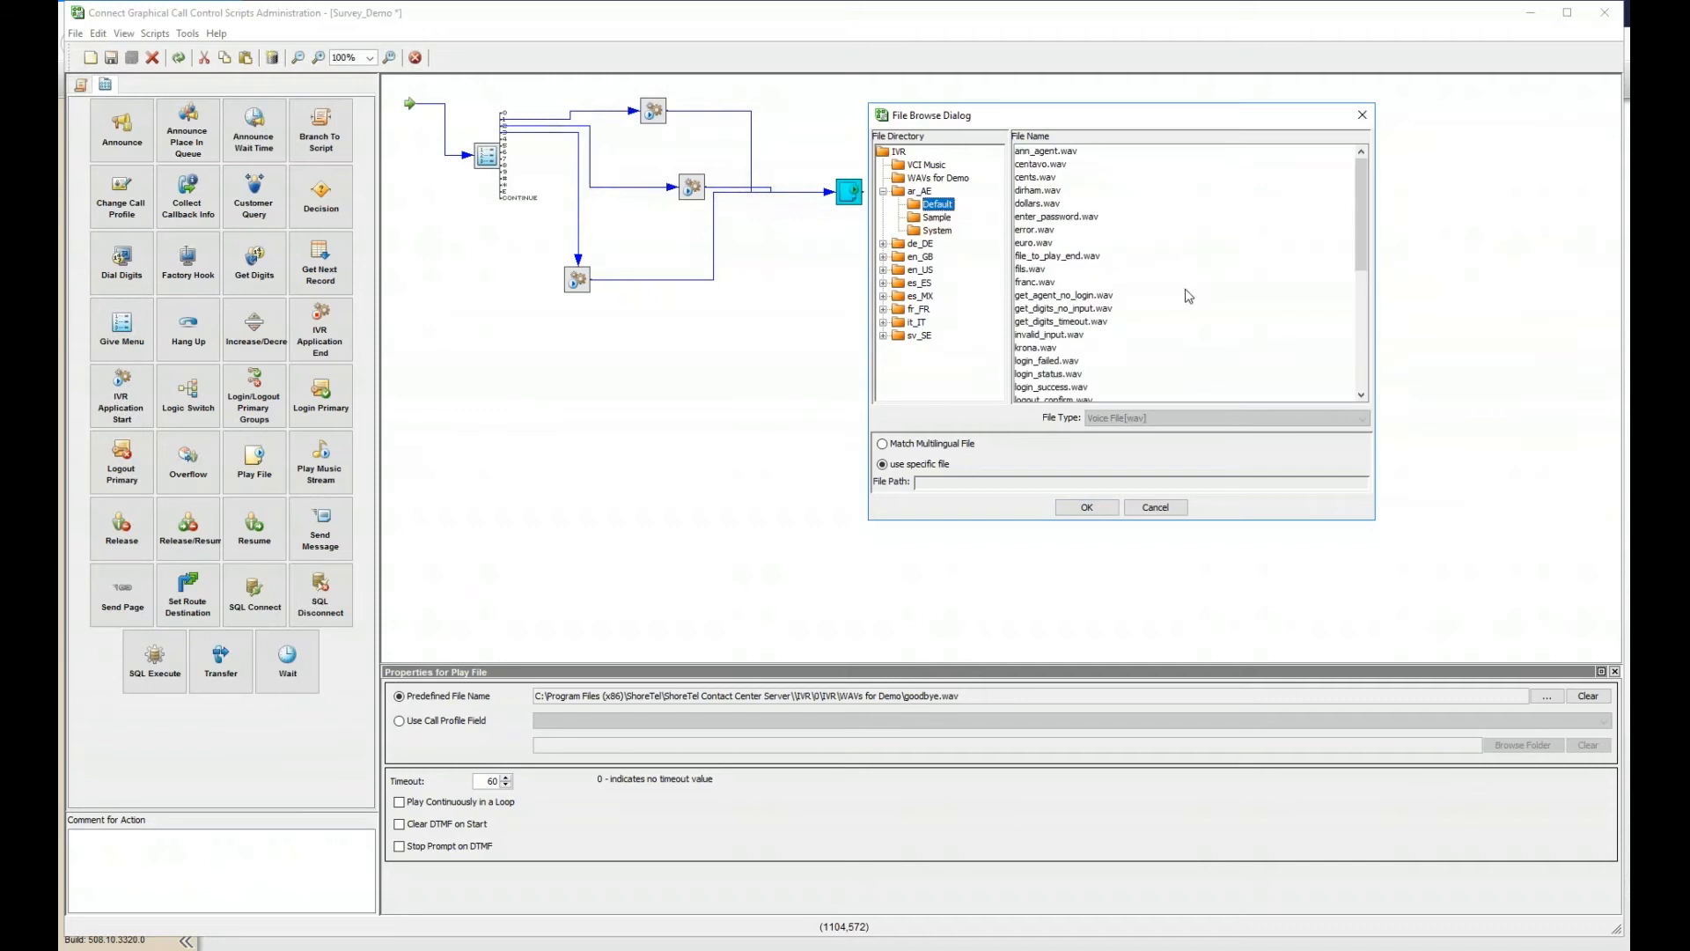
left_click(922, 192)
double_click(927, 195)
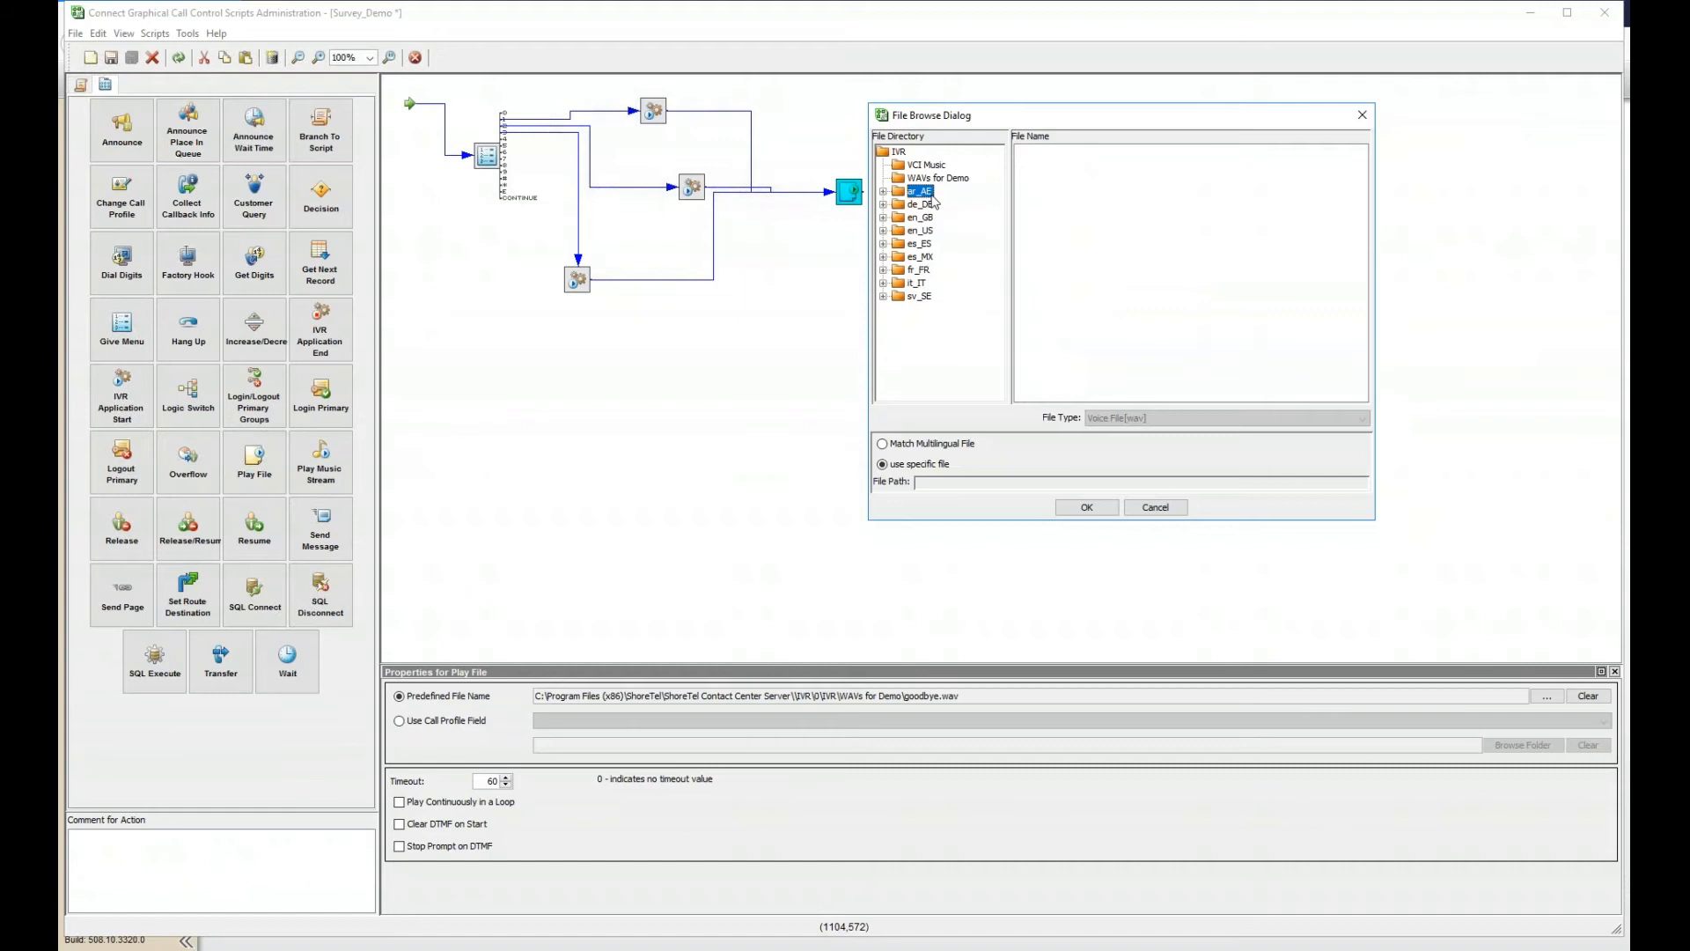
left_click(927, 206)
left_click(930, 219)
left_click(936, 232)
left_click(929, 245)
left_click(925, 257)
left_click(924, 284)
left_click(920, 297)
left_click(922, 192)
double_click(924, 195)
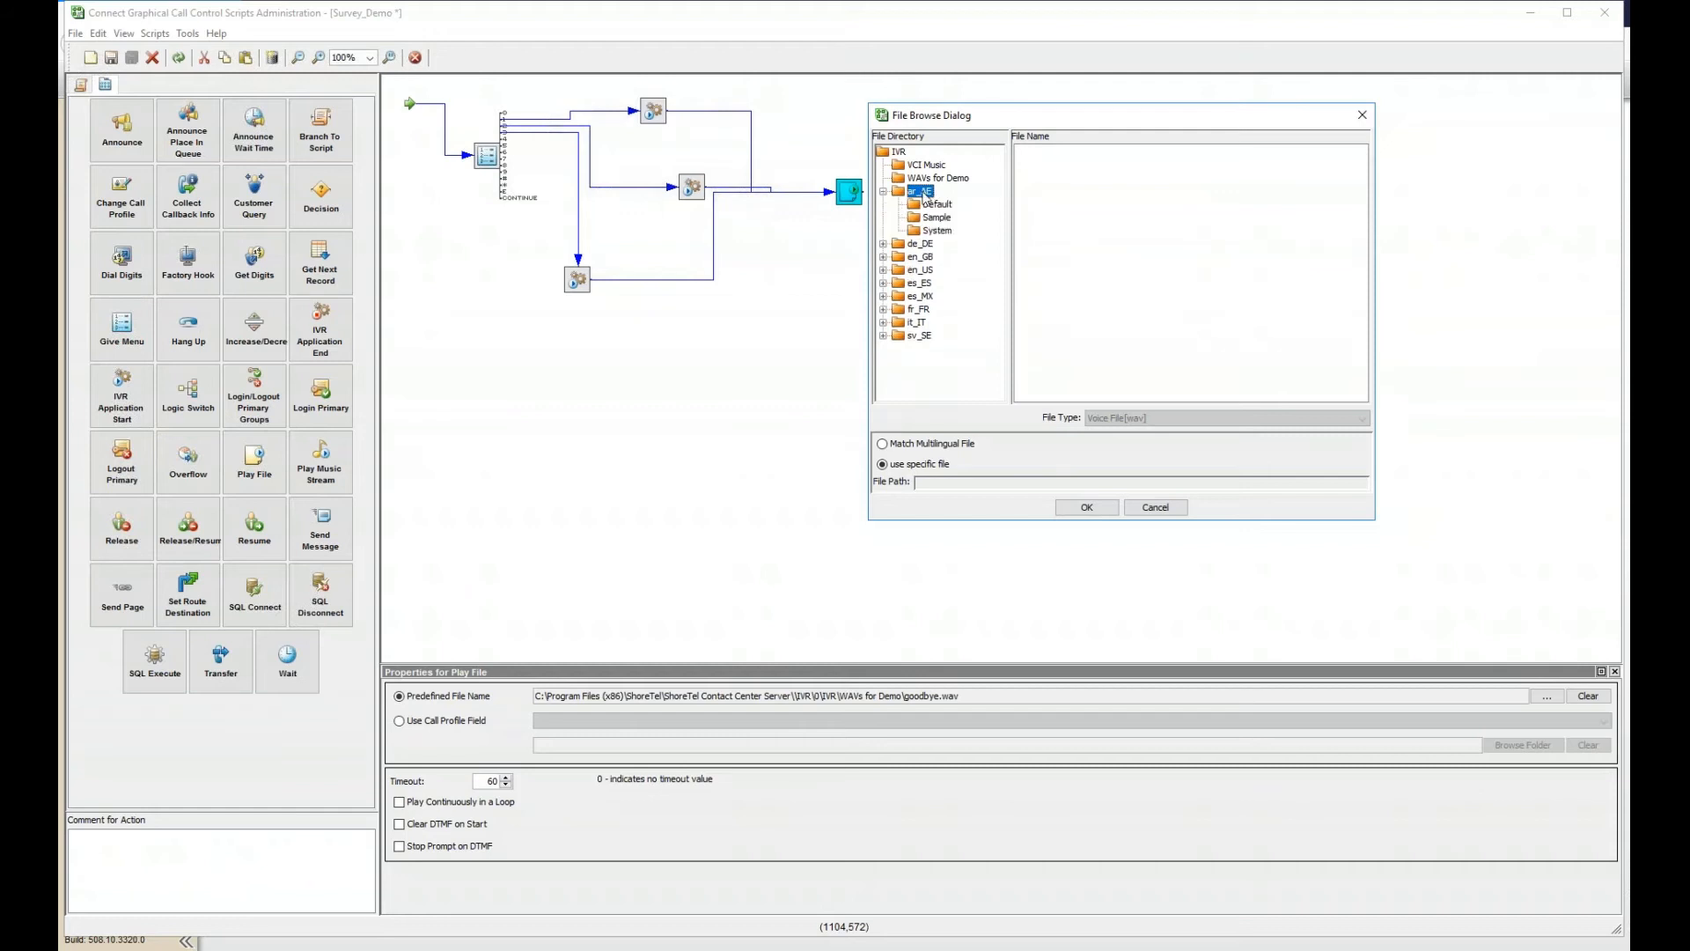
left_click(884, 191)
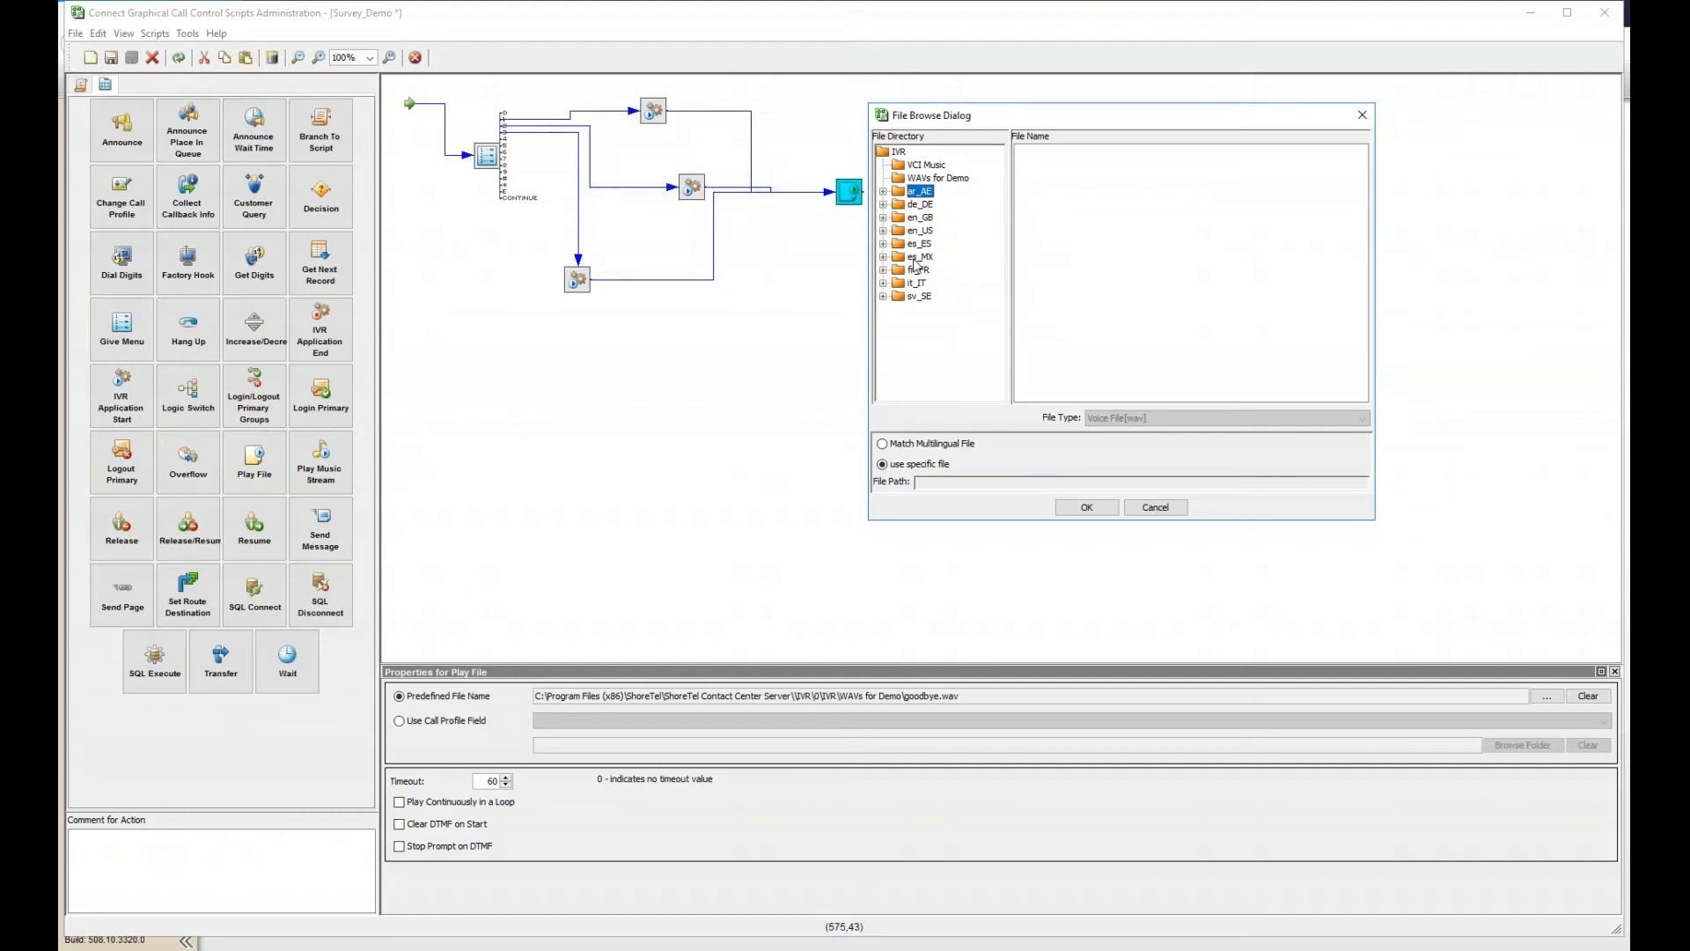
left_click(1161, 514)
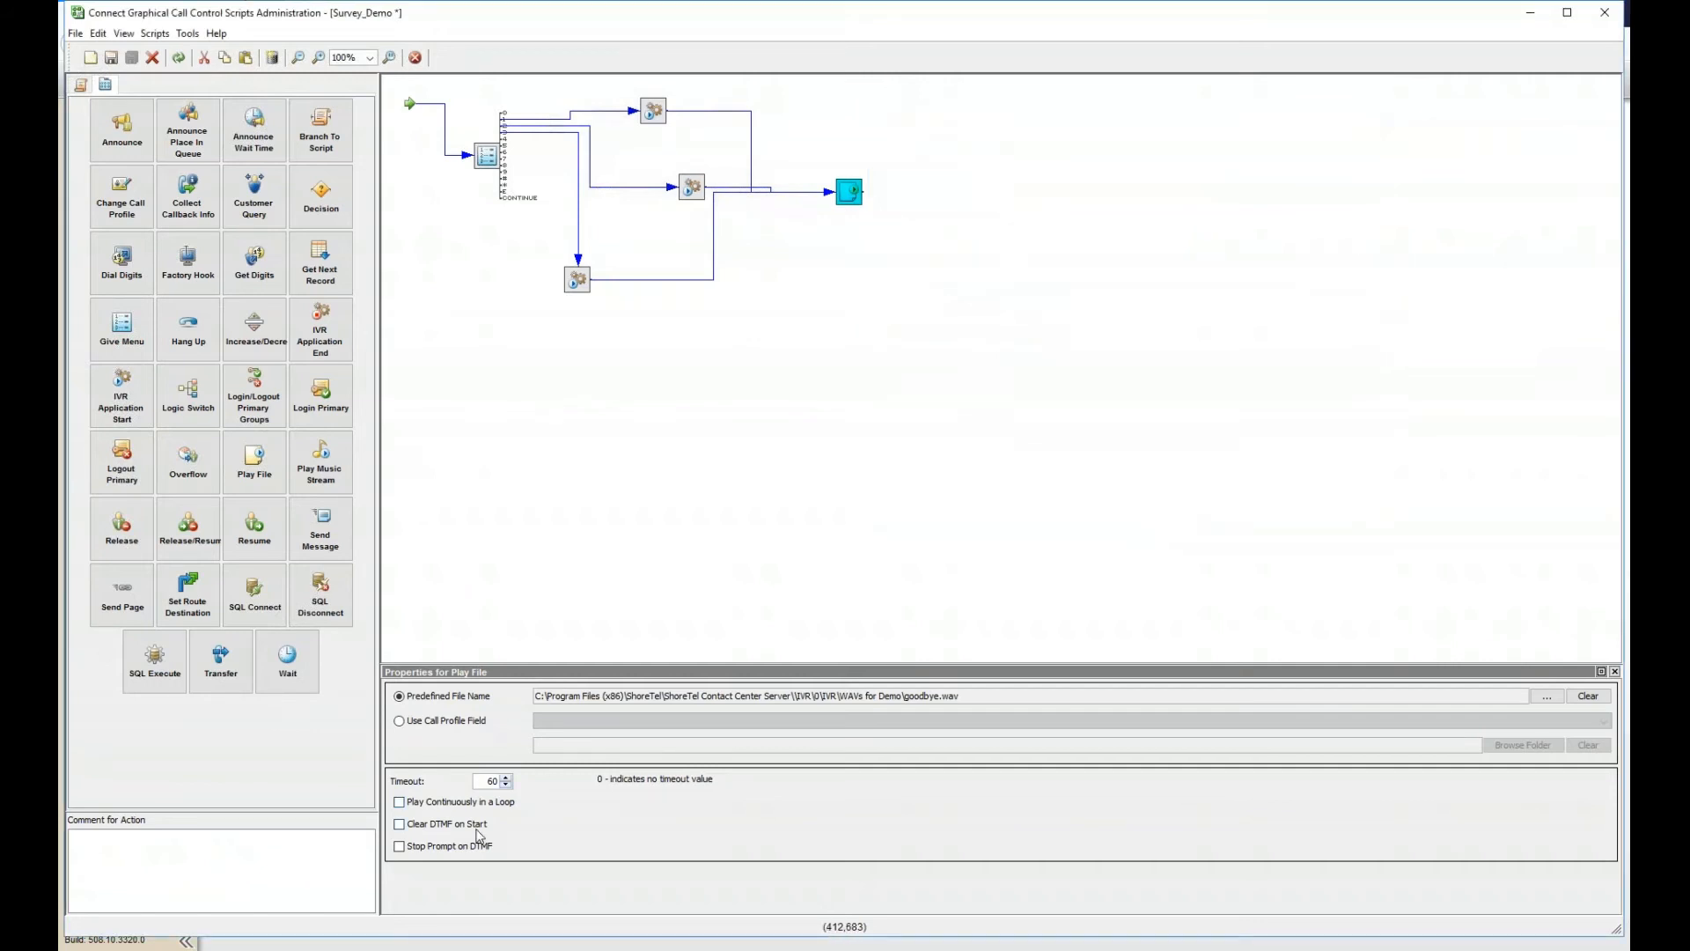
- In the Director, open IRN 1154's call profile and set its language to Spanish (Mexico)
key("alt+Tab")
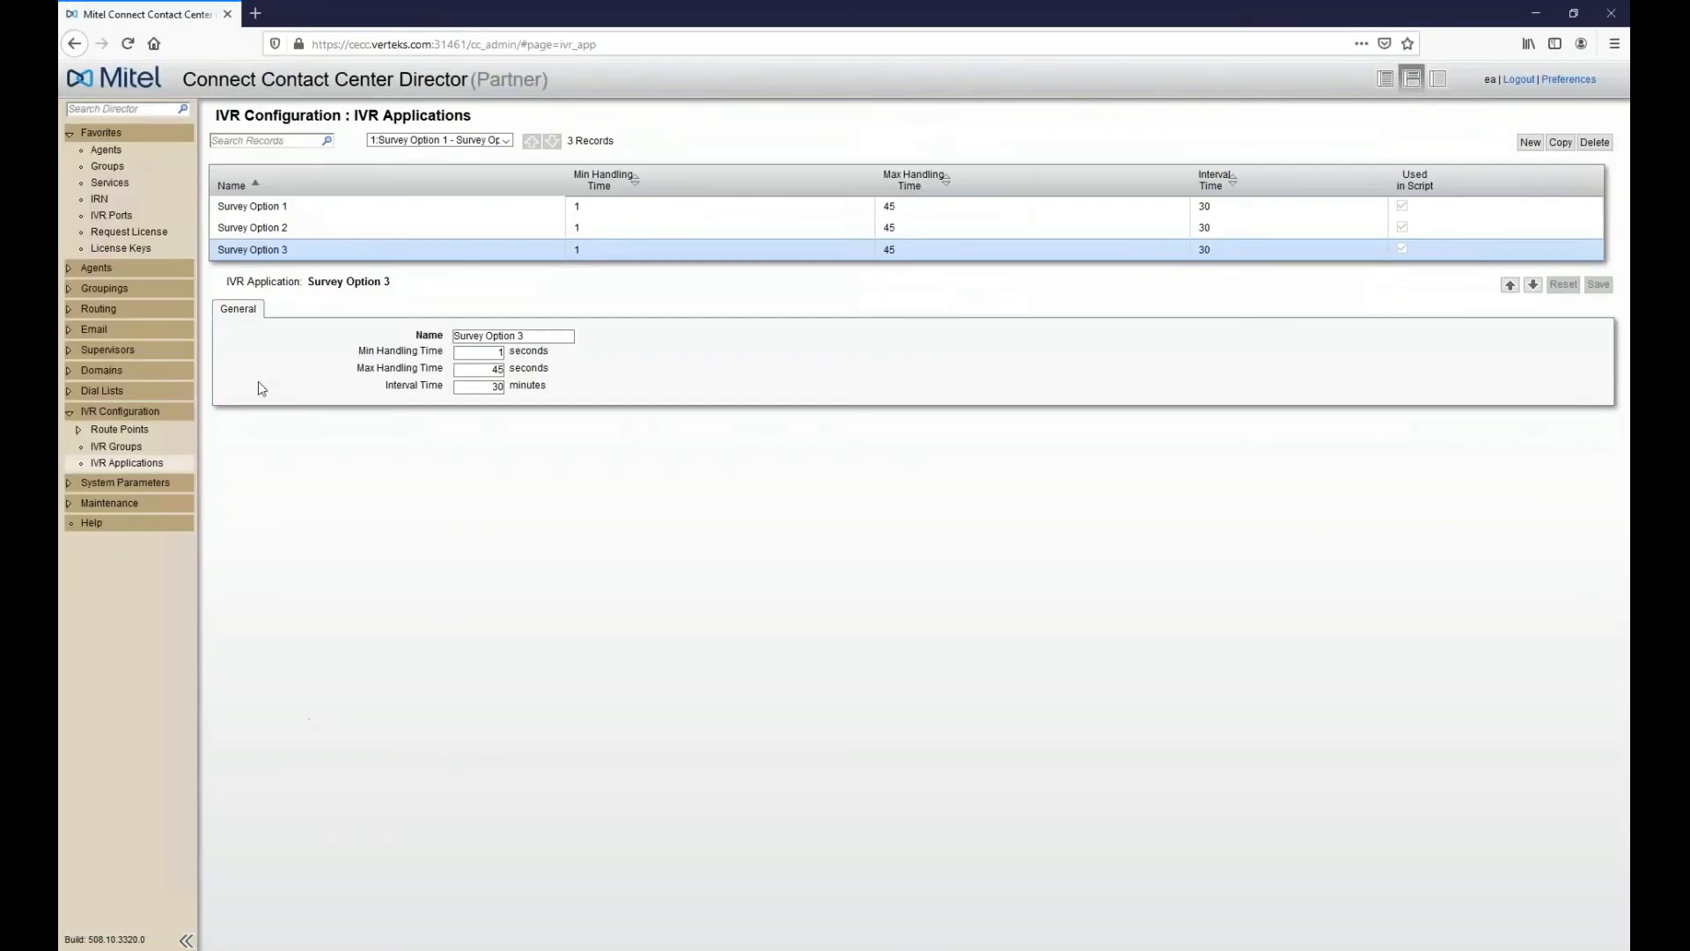
left_click(99, 201)
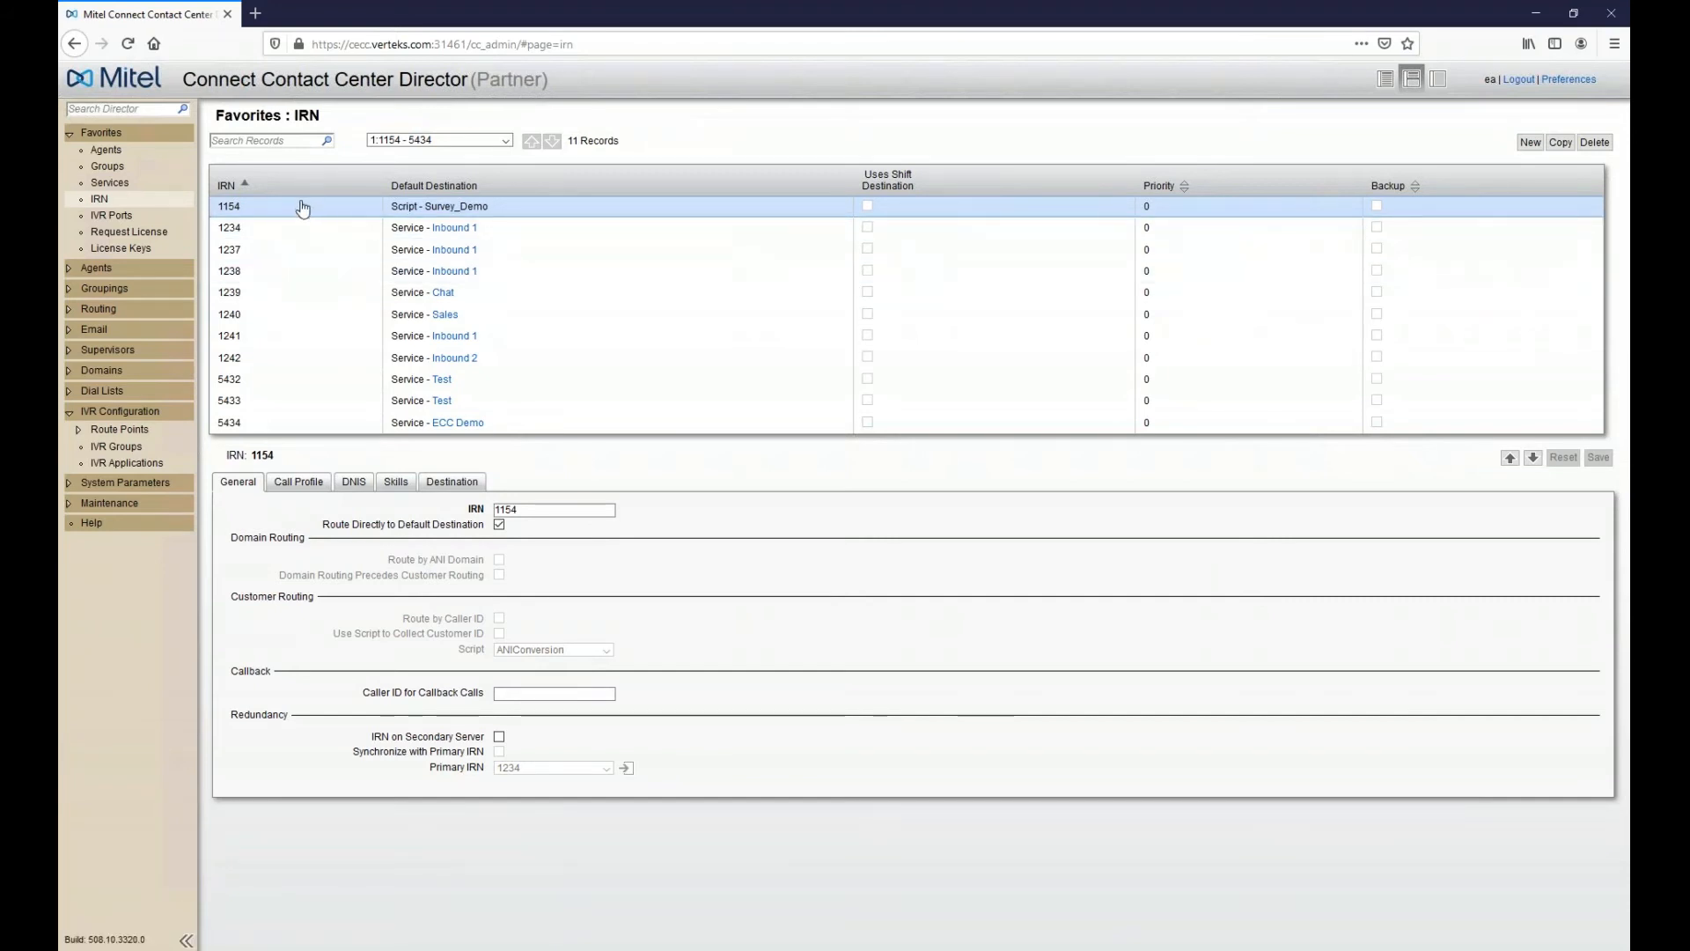
left_click(299, 482)
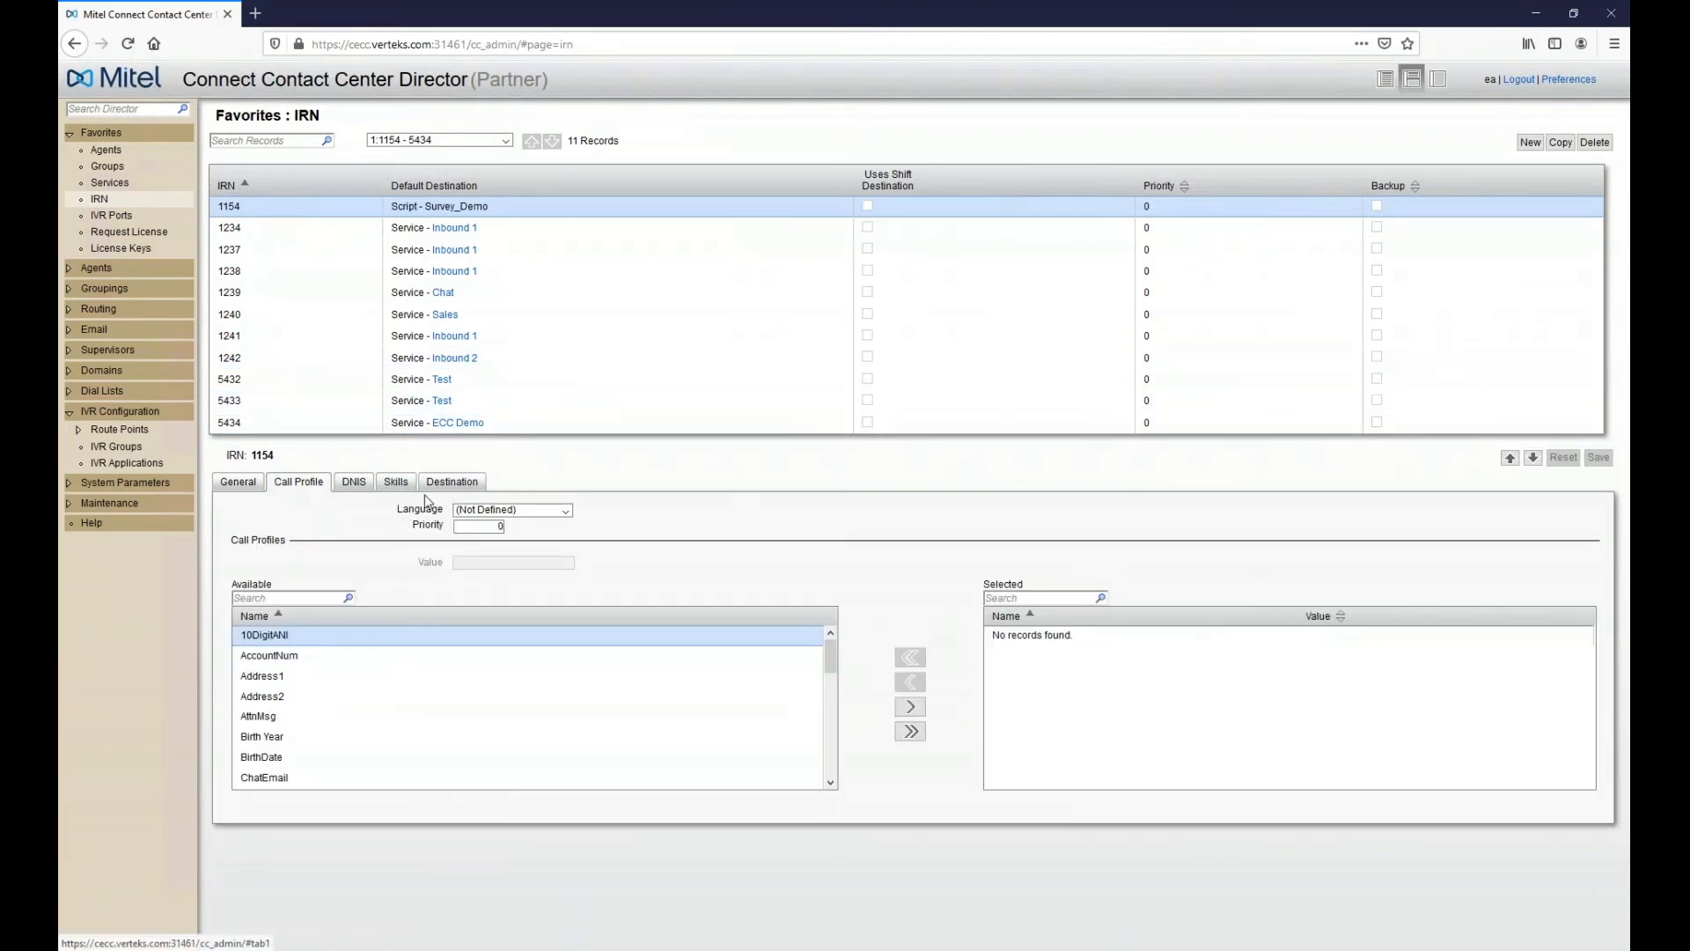
left_click(486, 510)
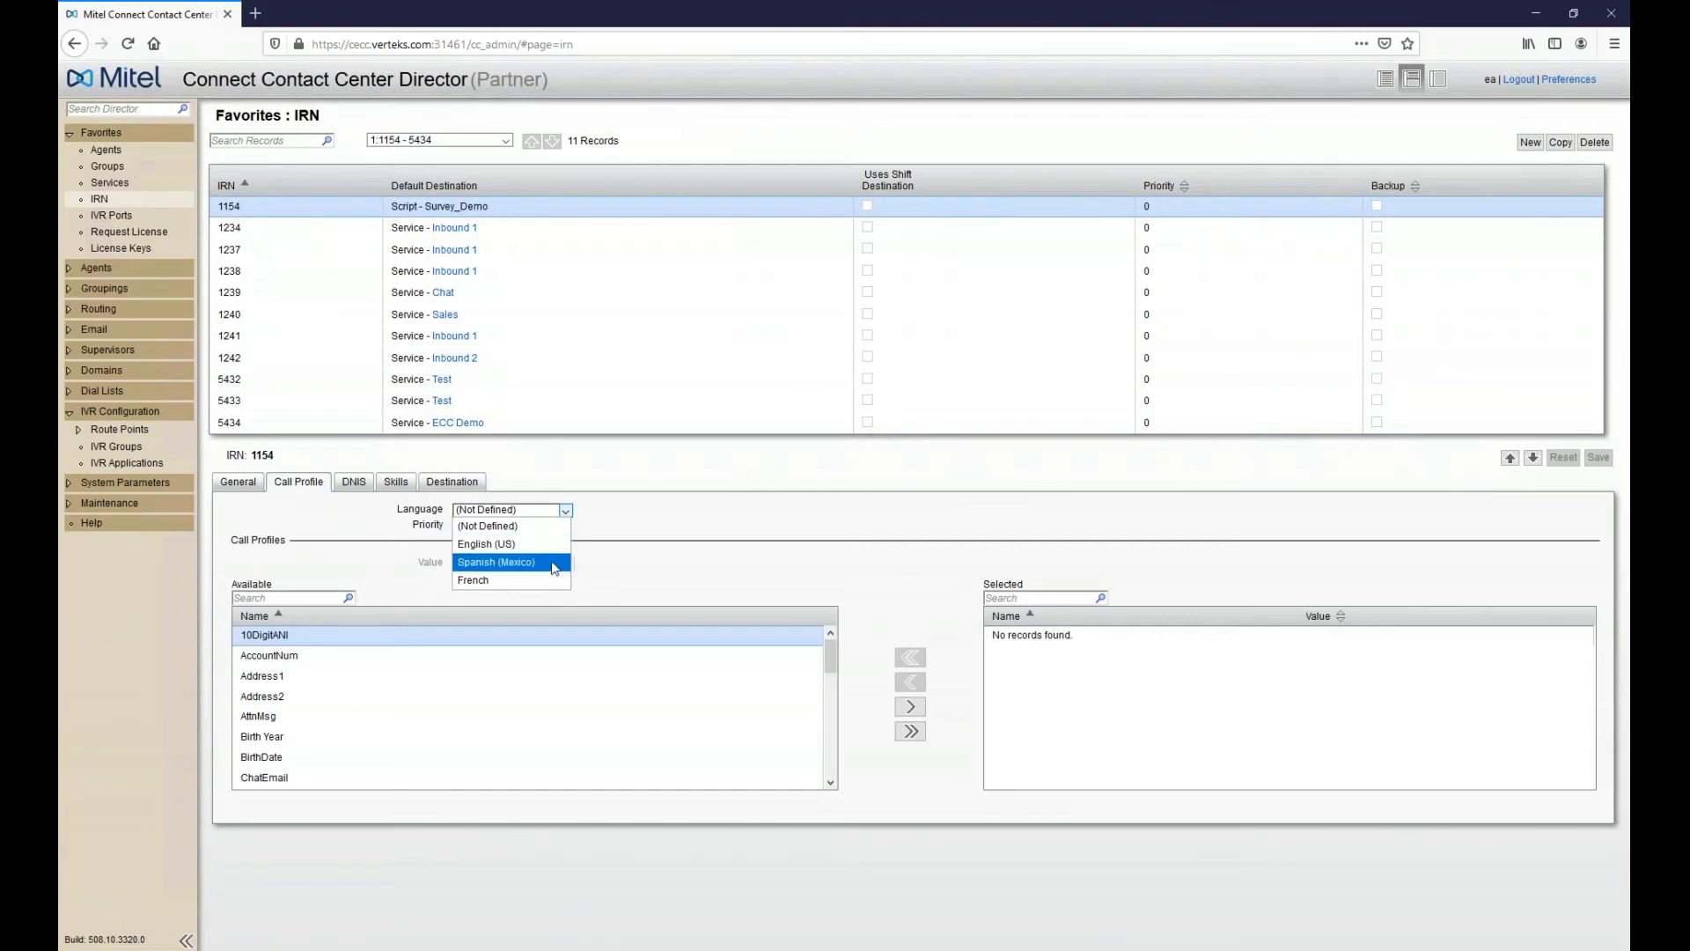
left_click(552, 563)
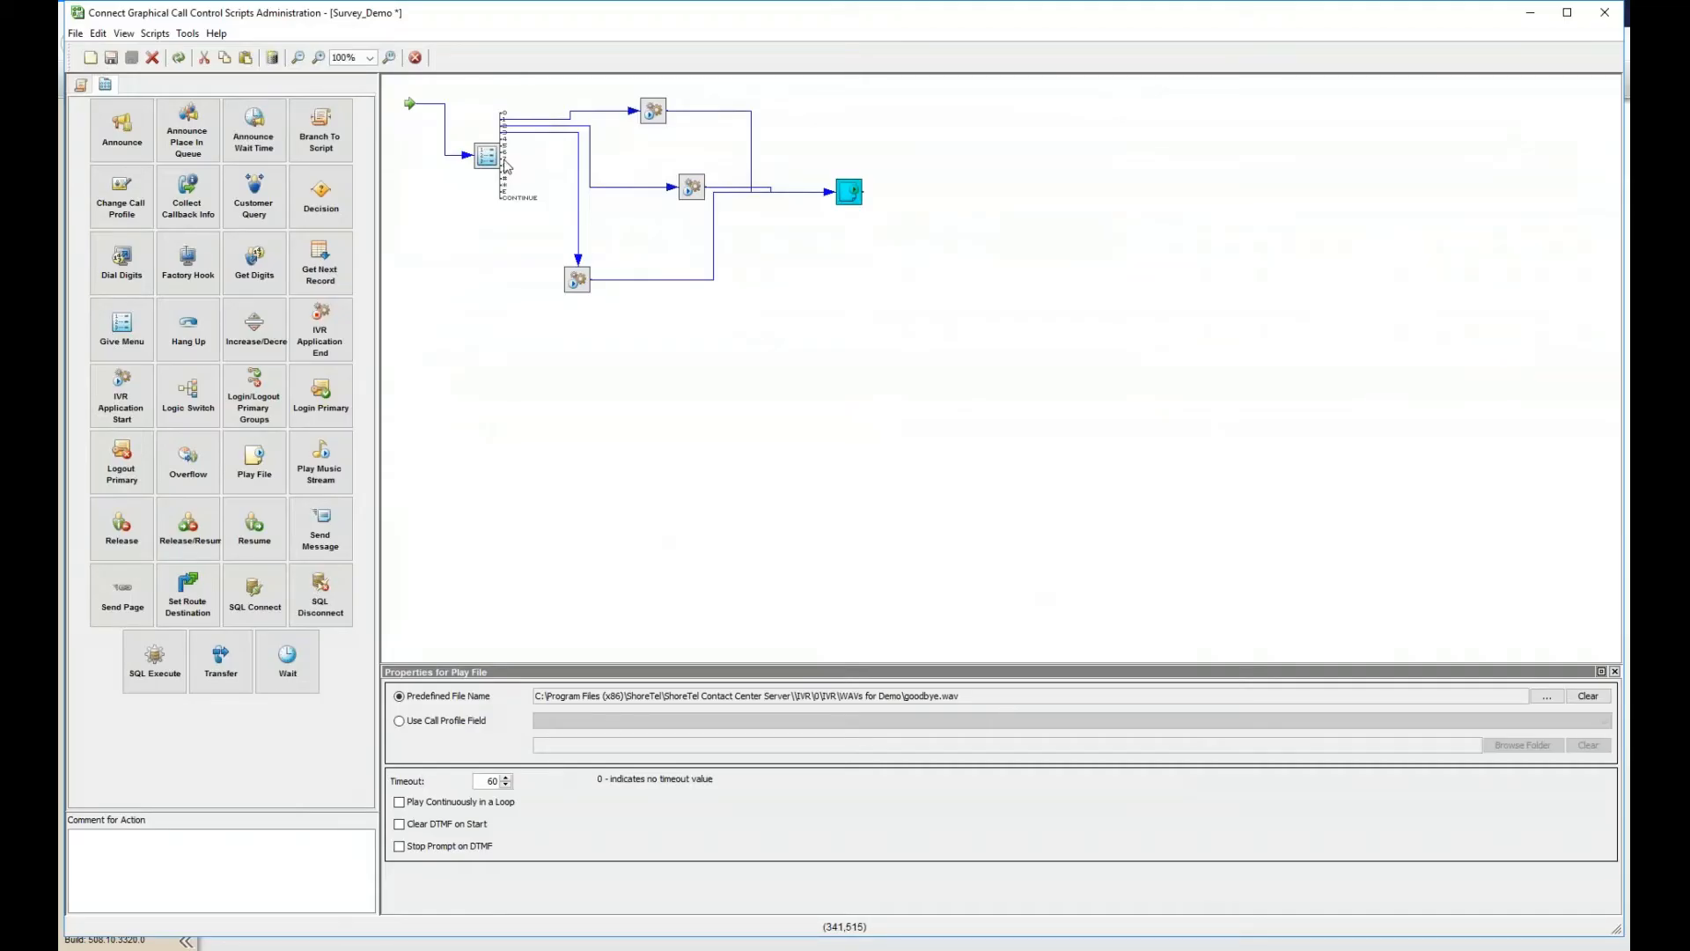
- Browse the Give Menu prompt with Match Multilingual File, checking en_US and es_MX, and confirm with no file
left_click(487, 156)
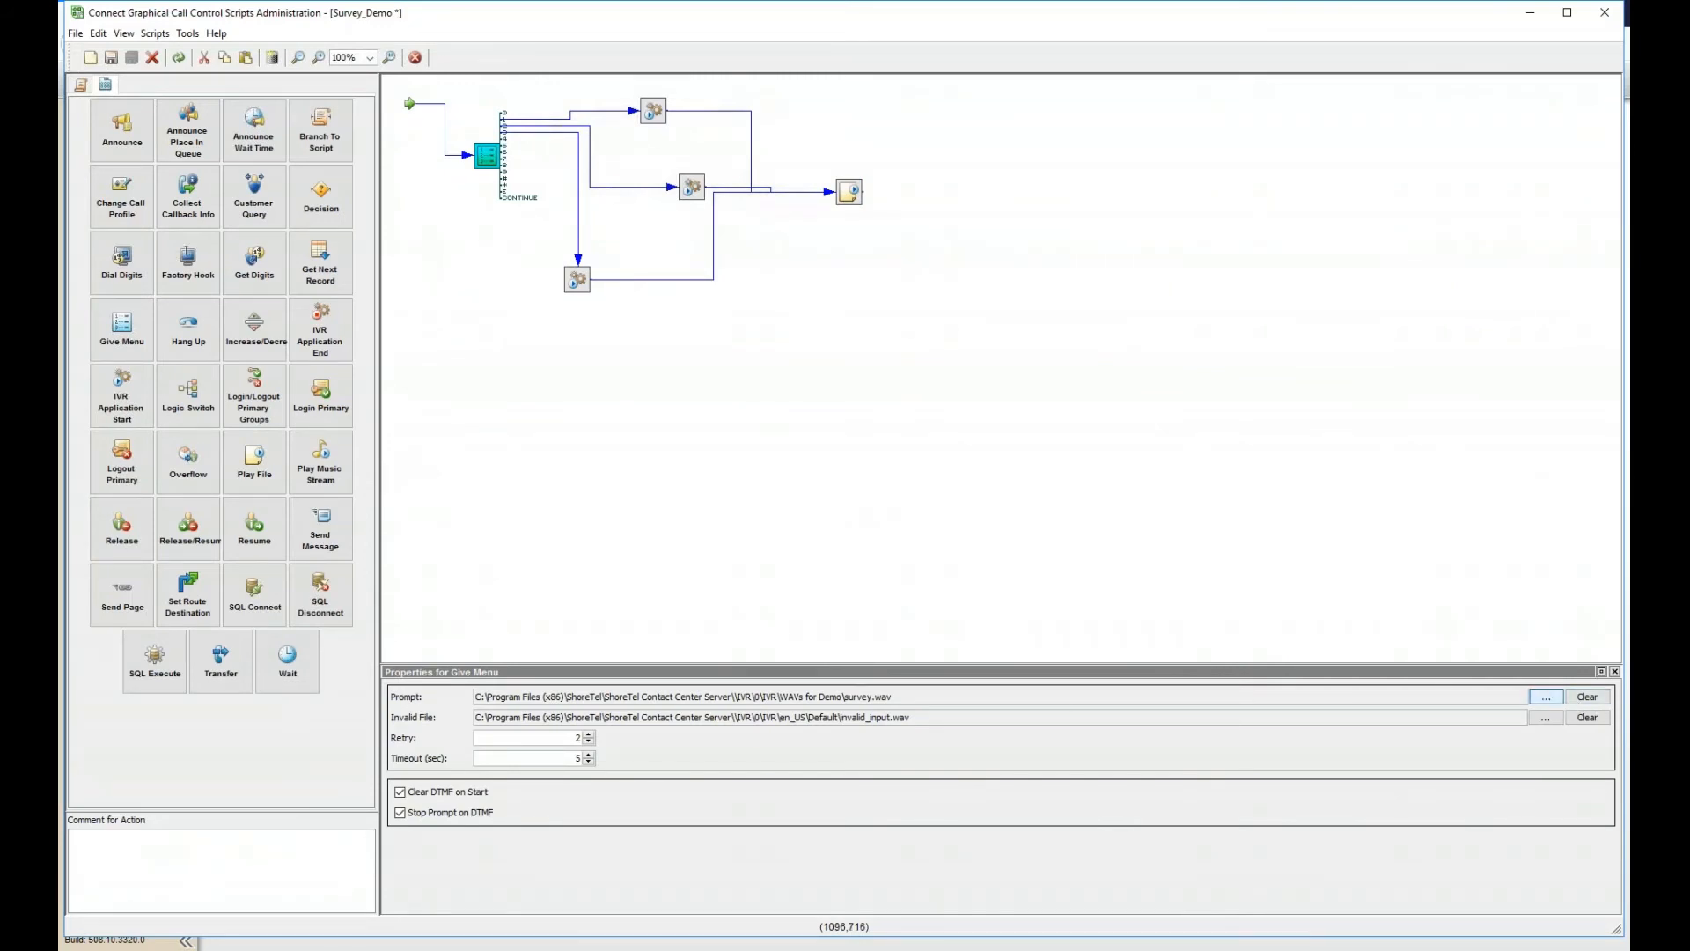
left_click(1546, 696)
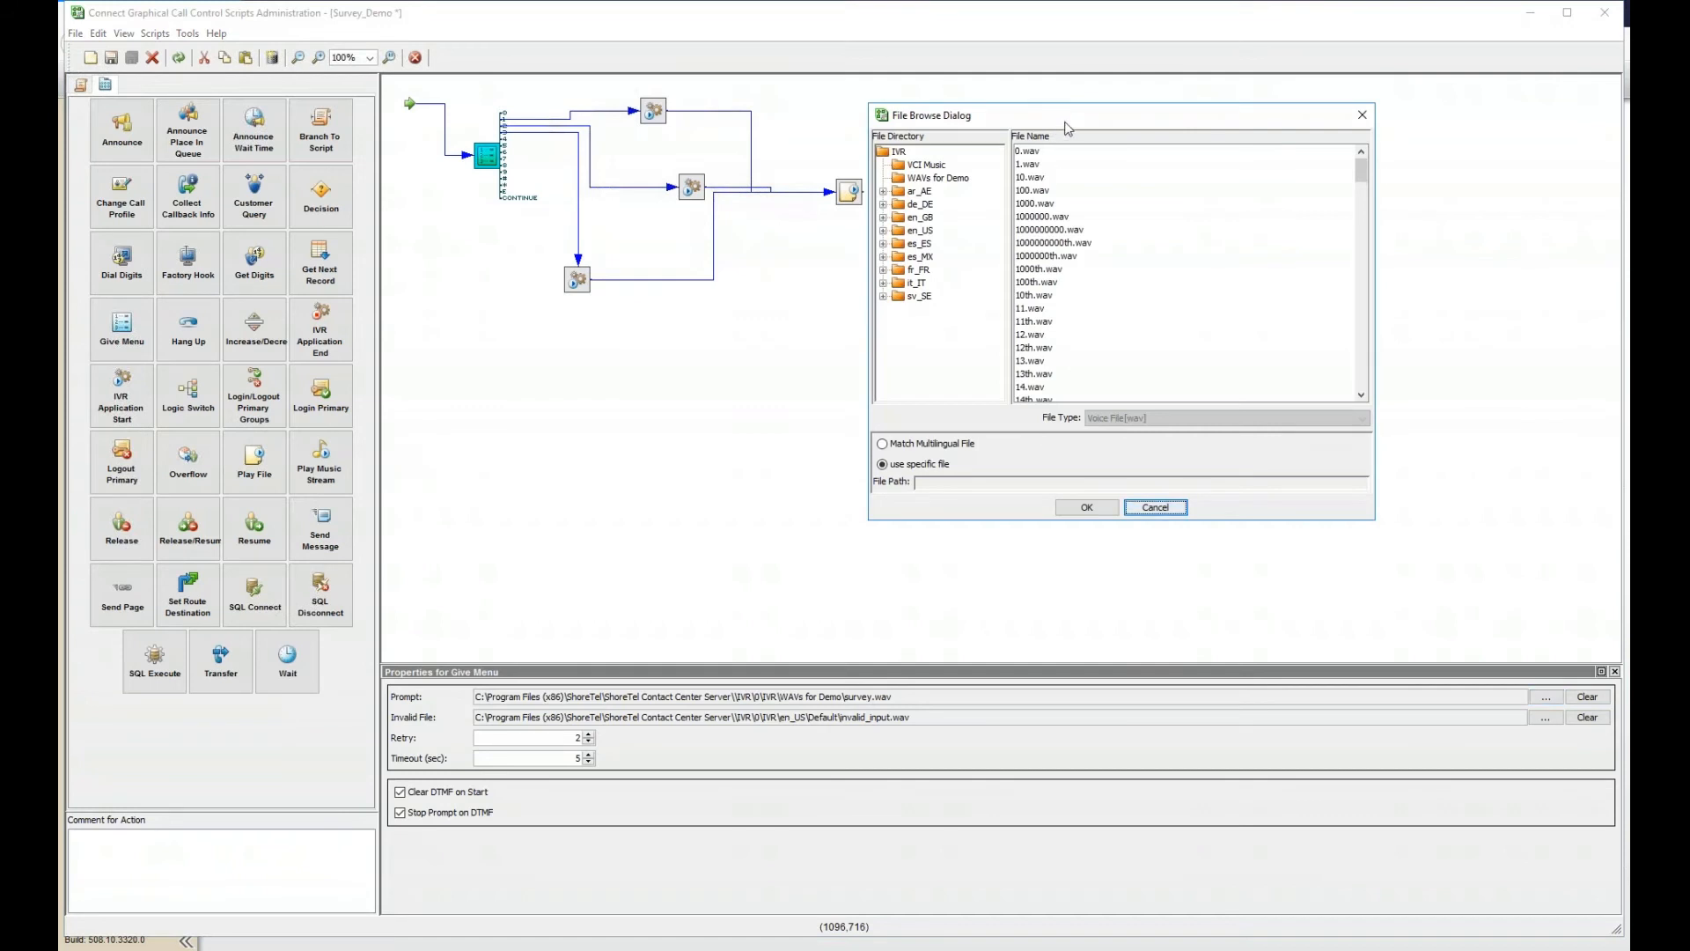
left_click_drag(1068, 125, 1109, 125)
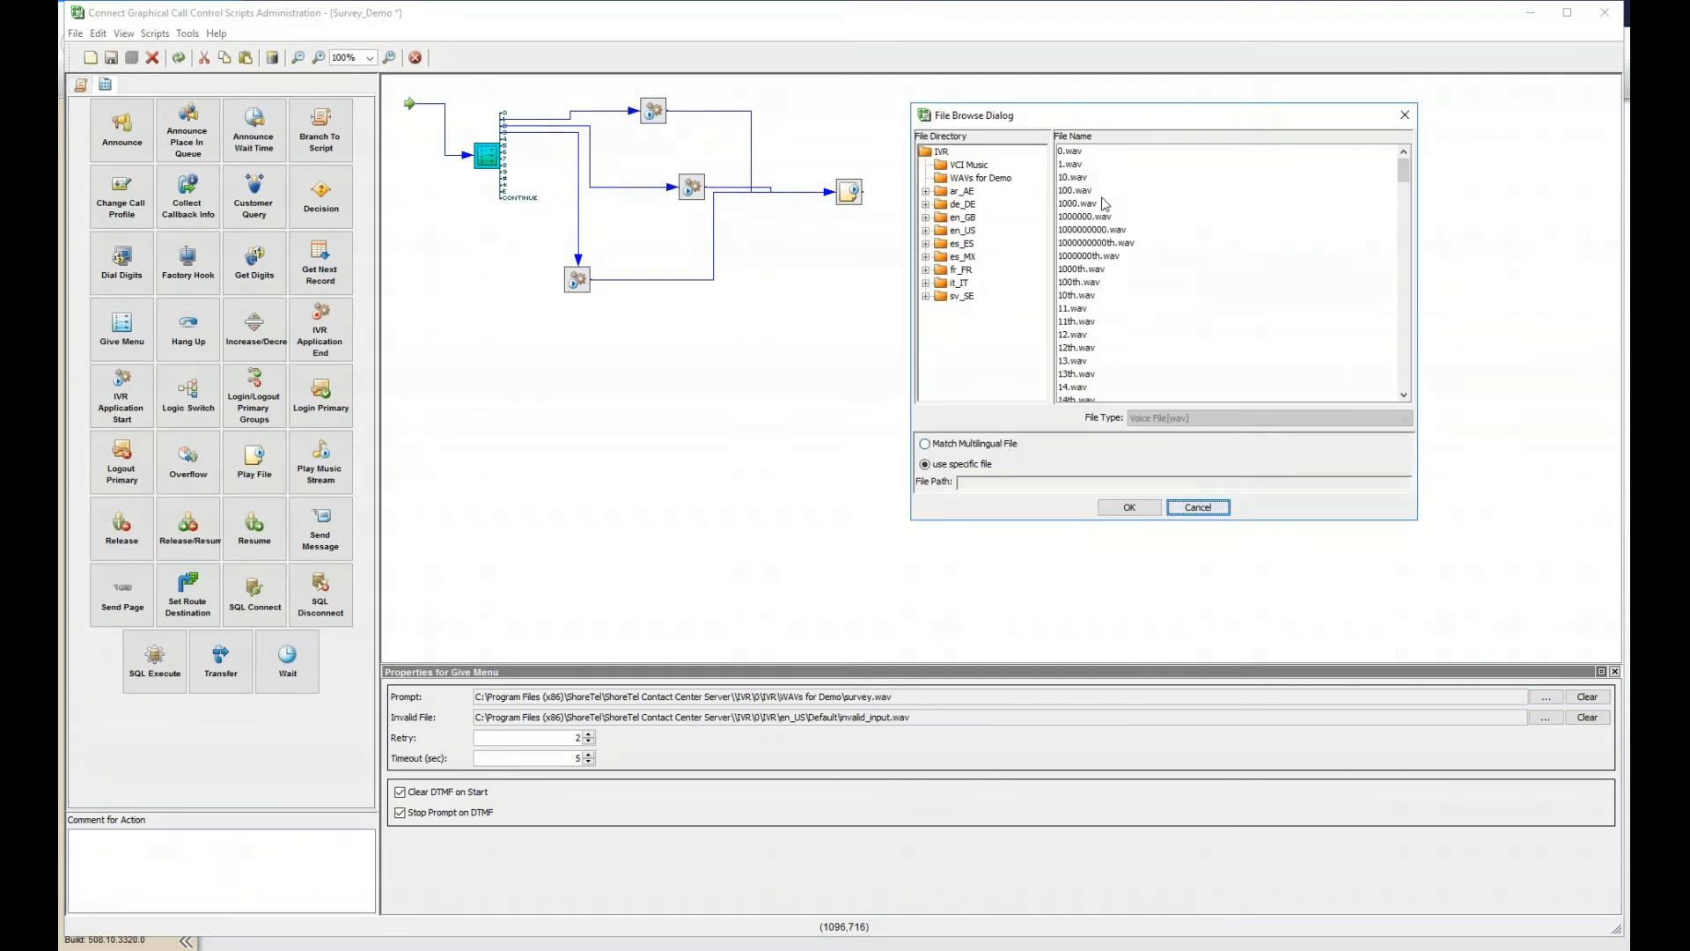
left_click(979, 444)
left_click(925, 232)
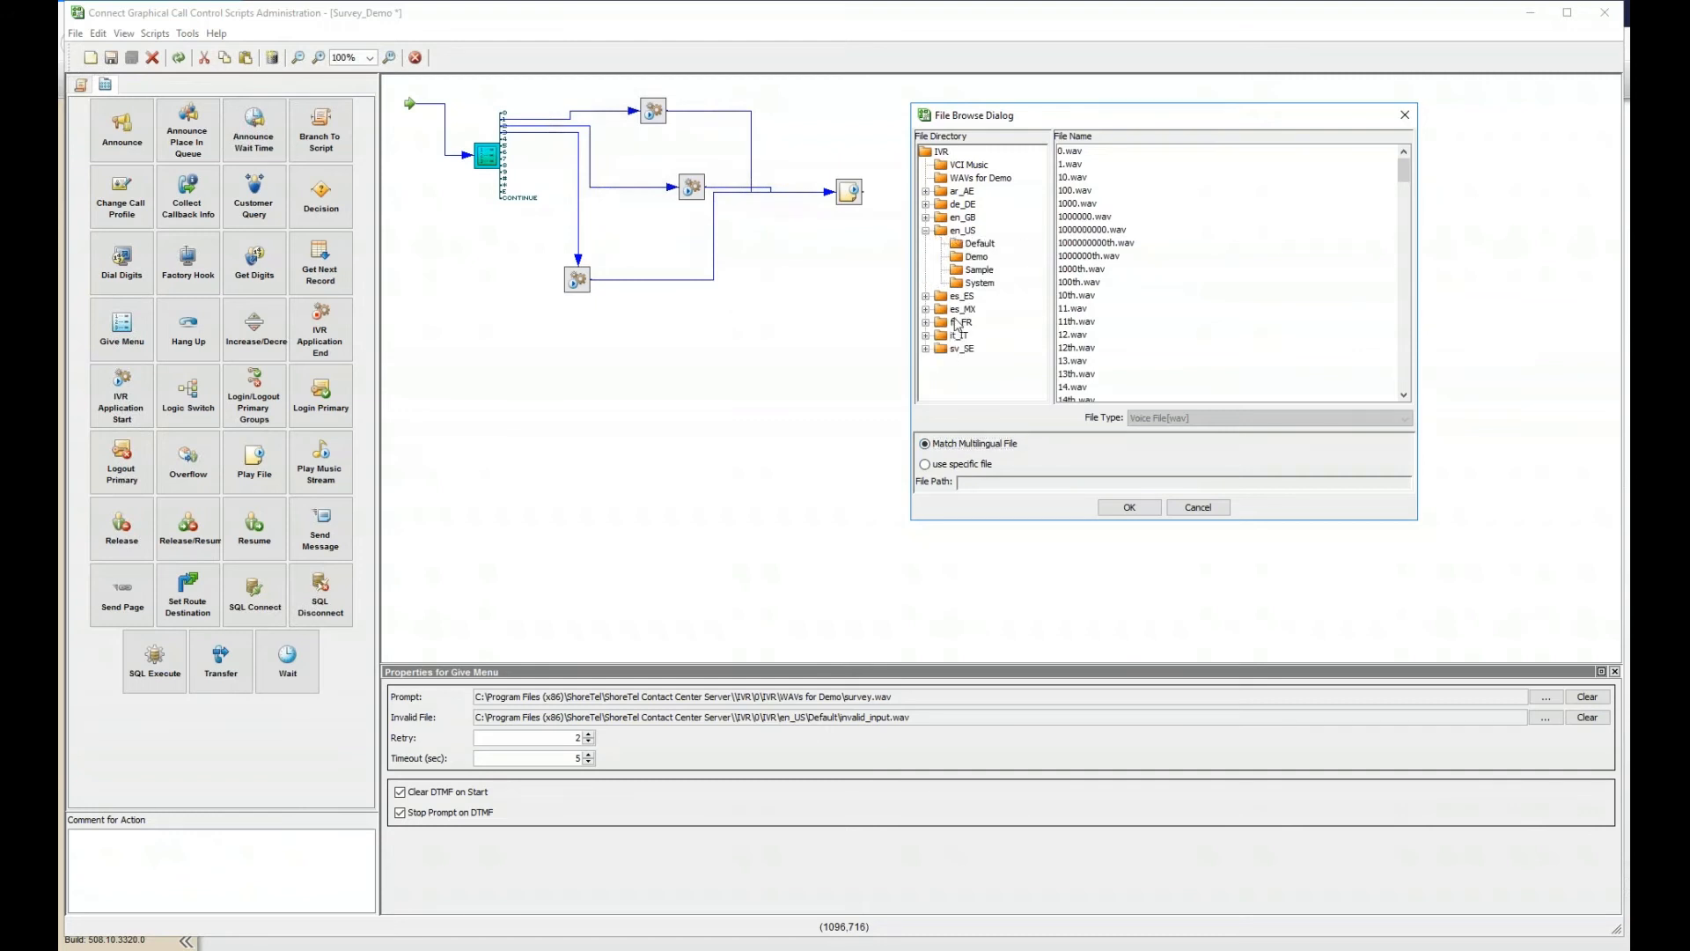
double_click(961, 310)
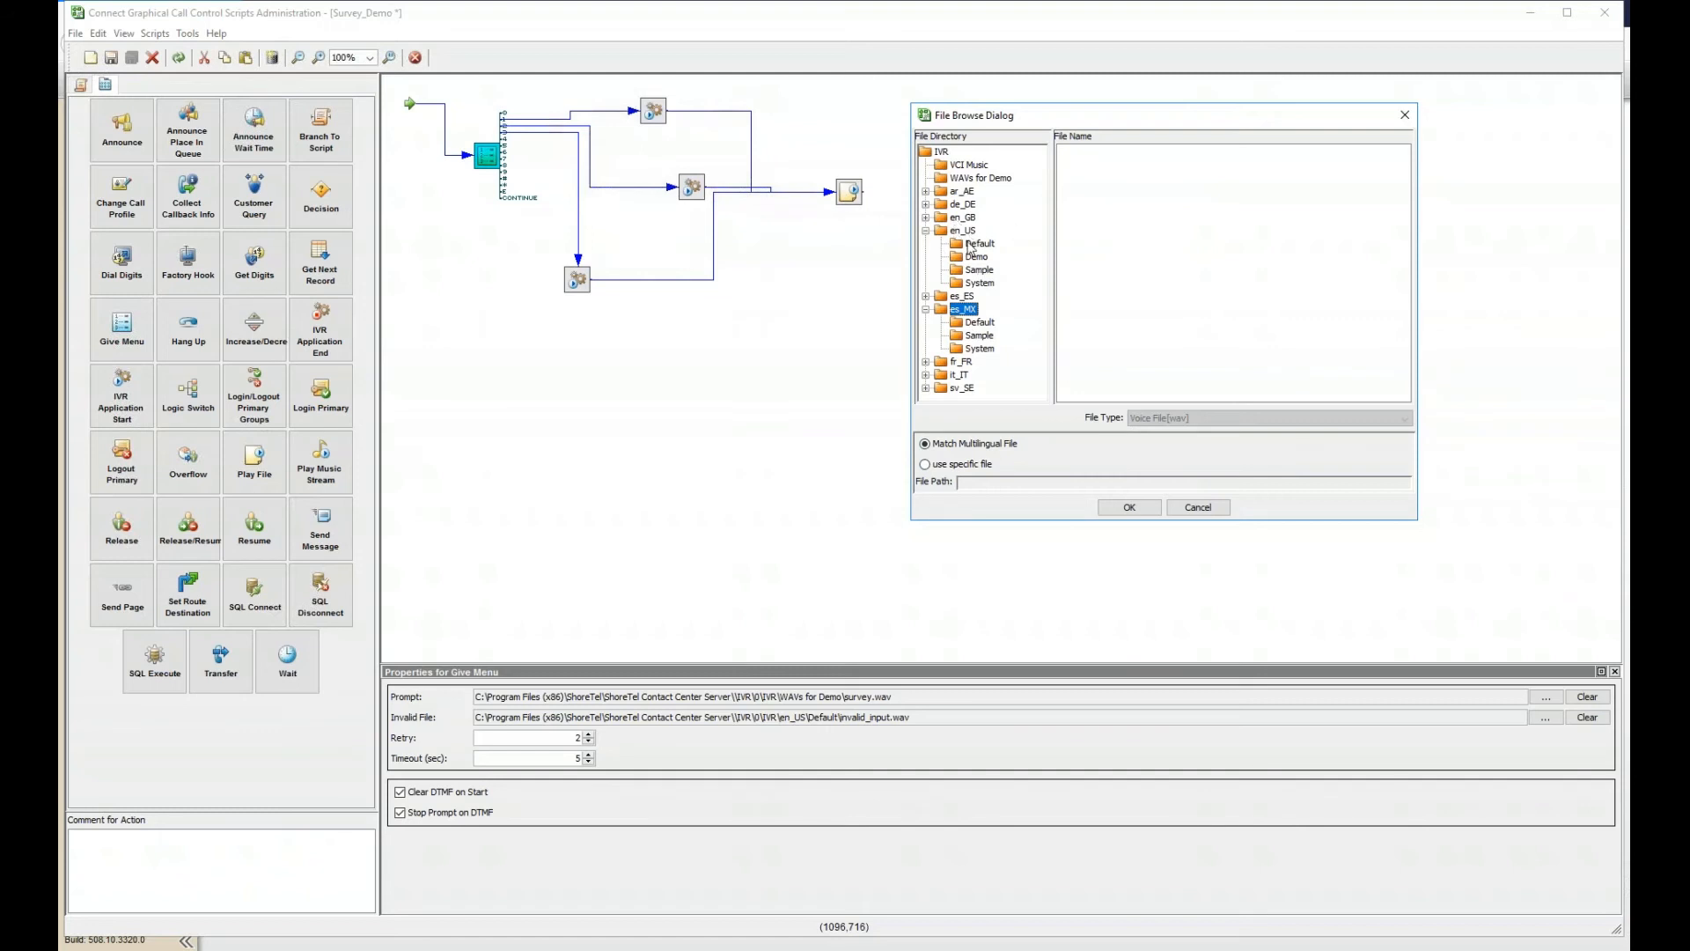
double_click(959, 232)
double_click(964, 258)
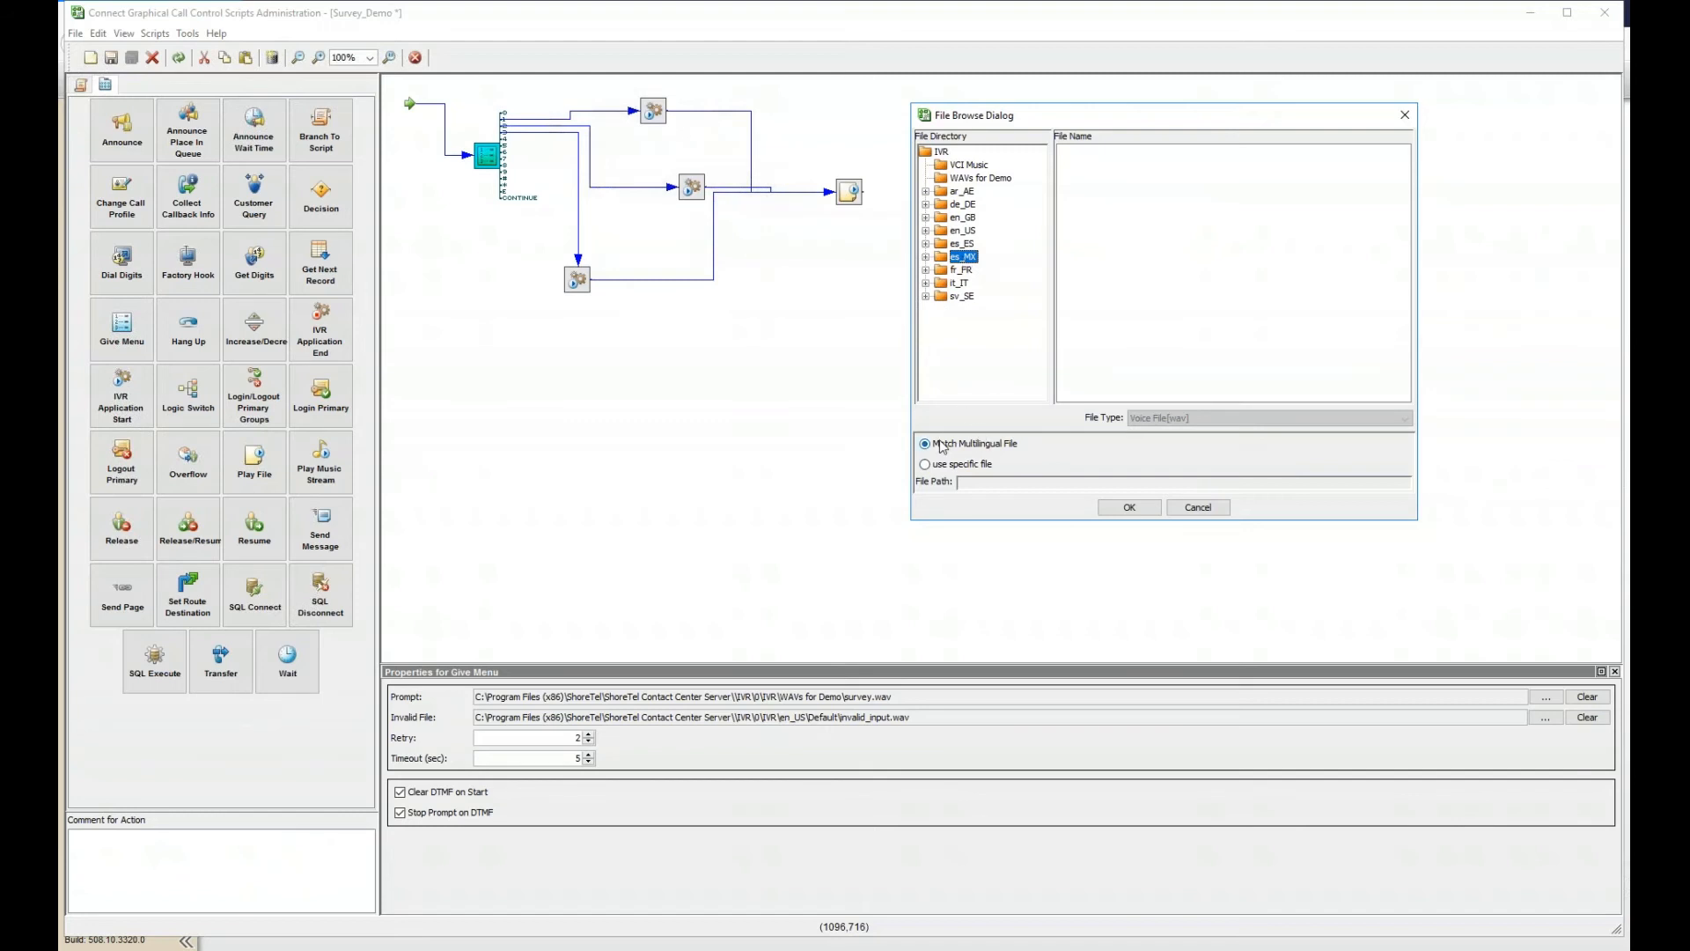
left_click(1130, 507)
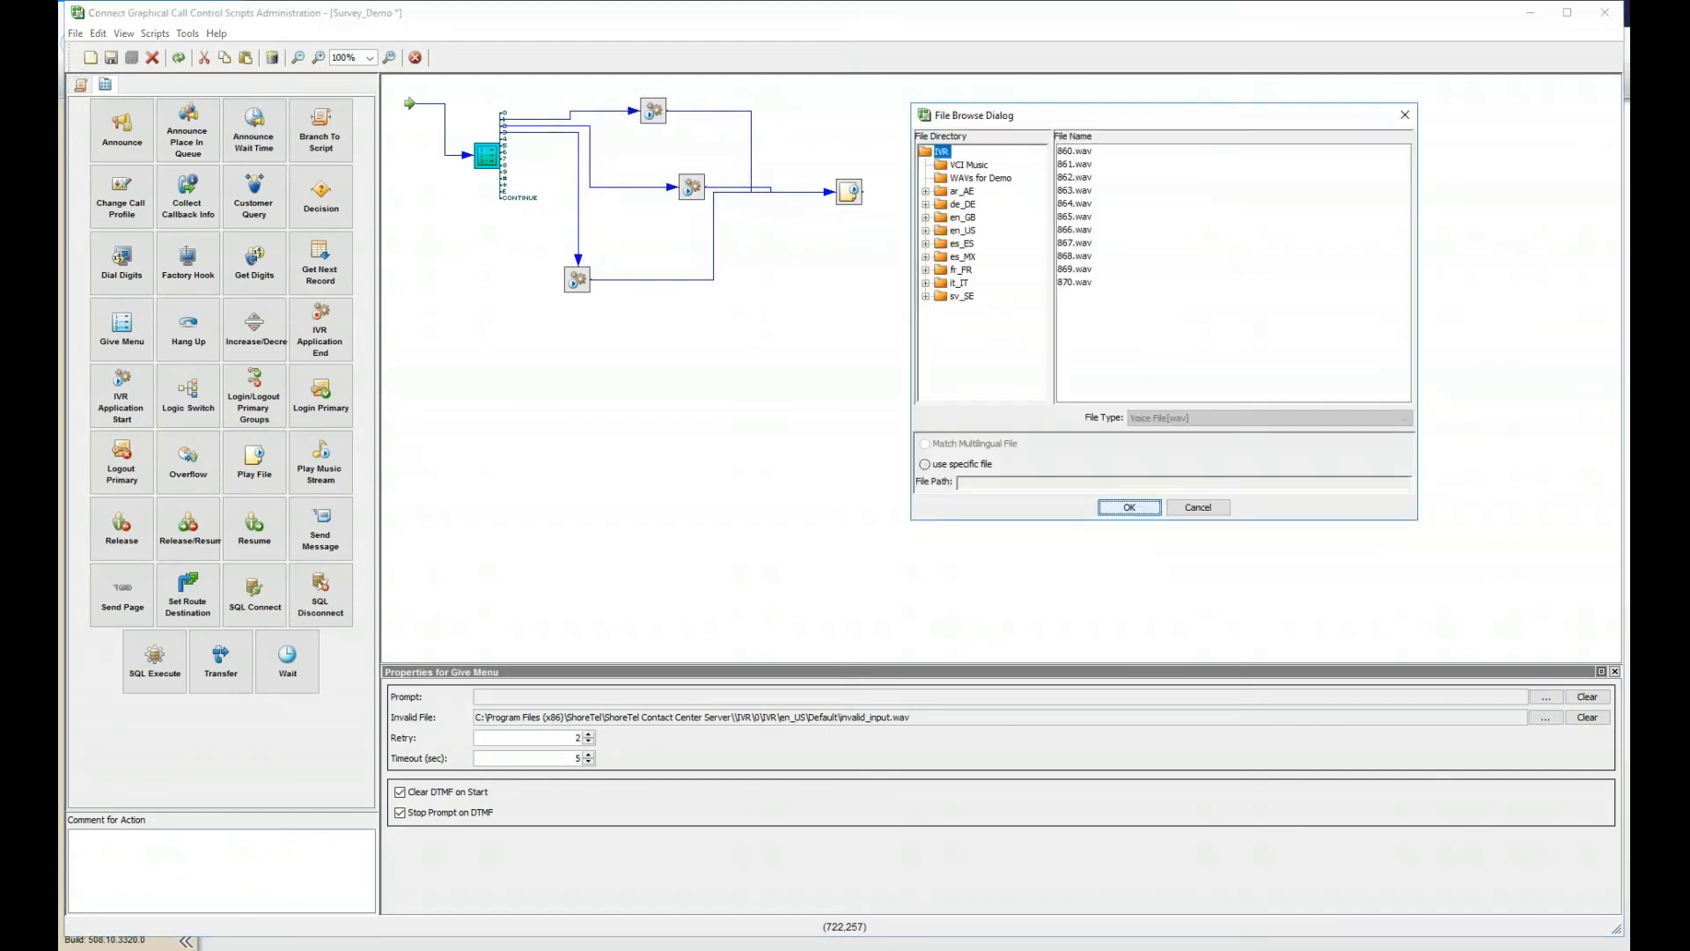
- Select 3_Please_Enter_10_Digit.wav from en_US\Demo and toggle Match Multilingual File
double_click(962, 231)
left_click(974, 243)
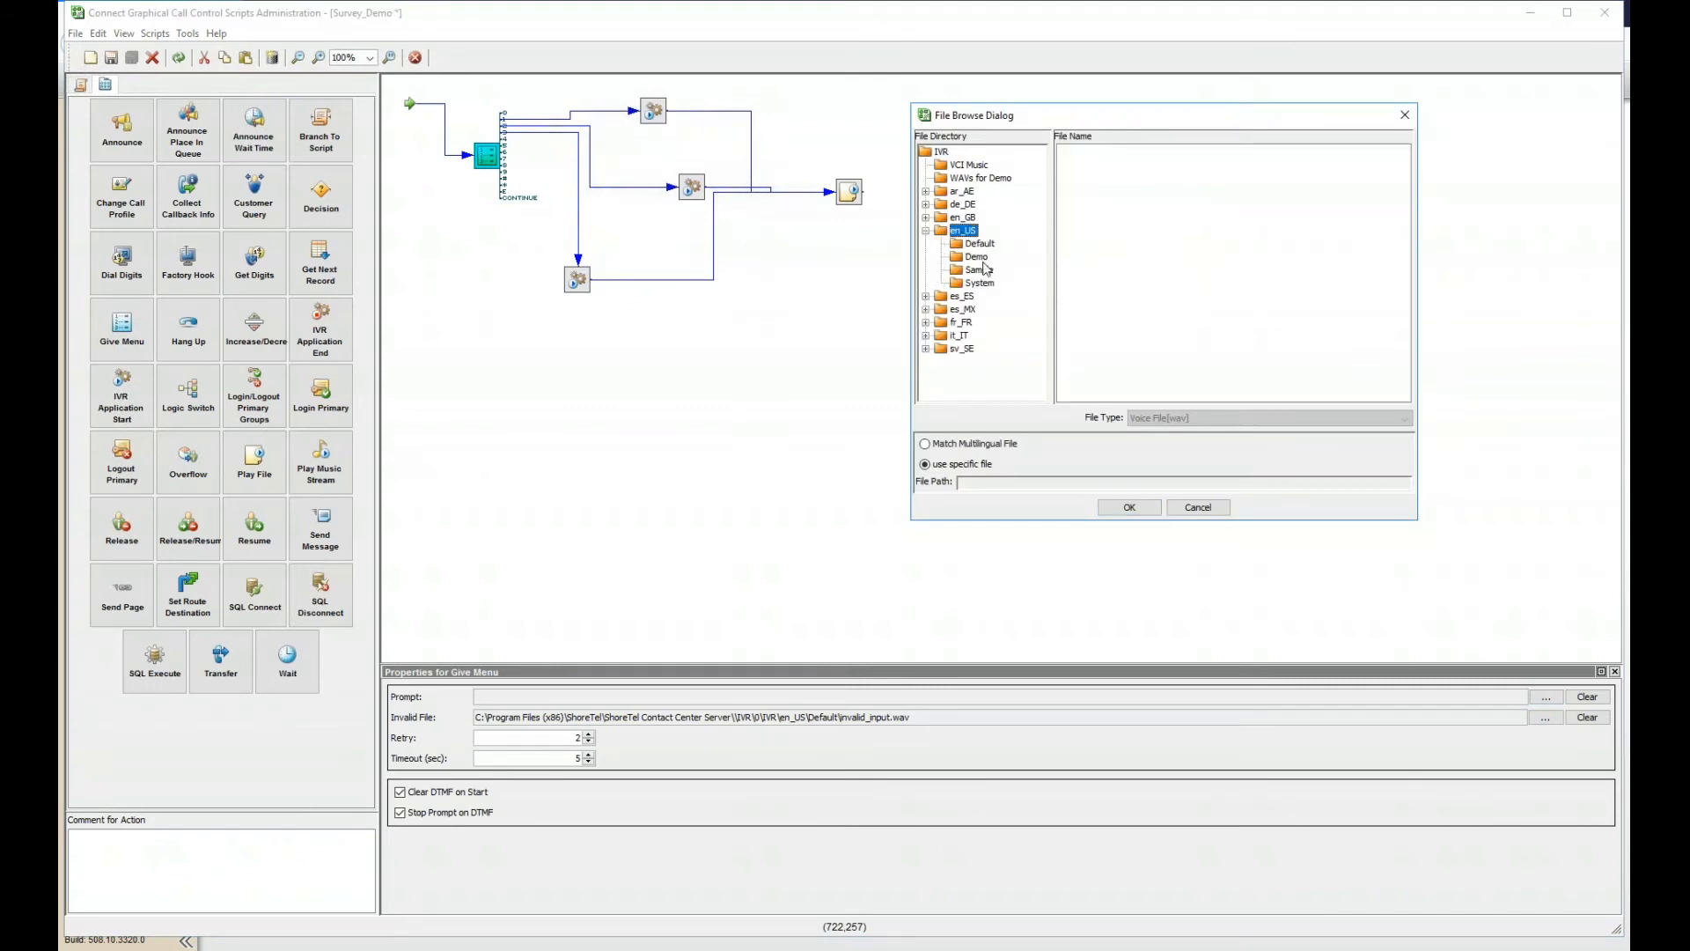
left_click(984, 260)
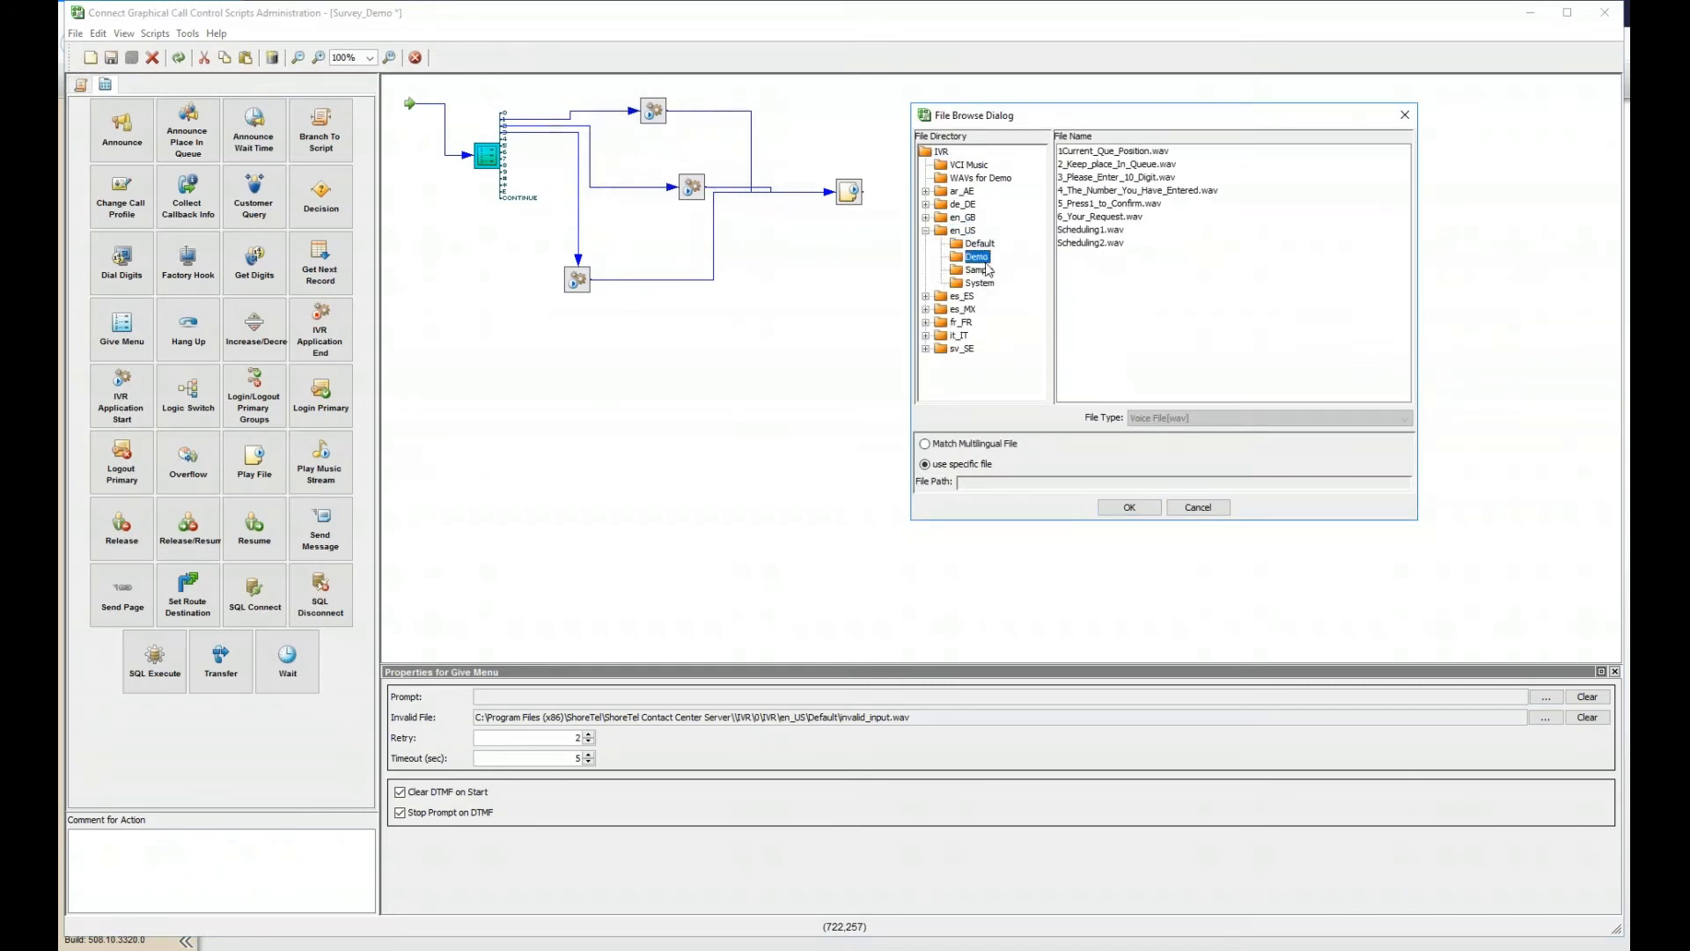
left_click(1102, 177)
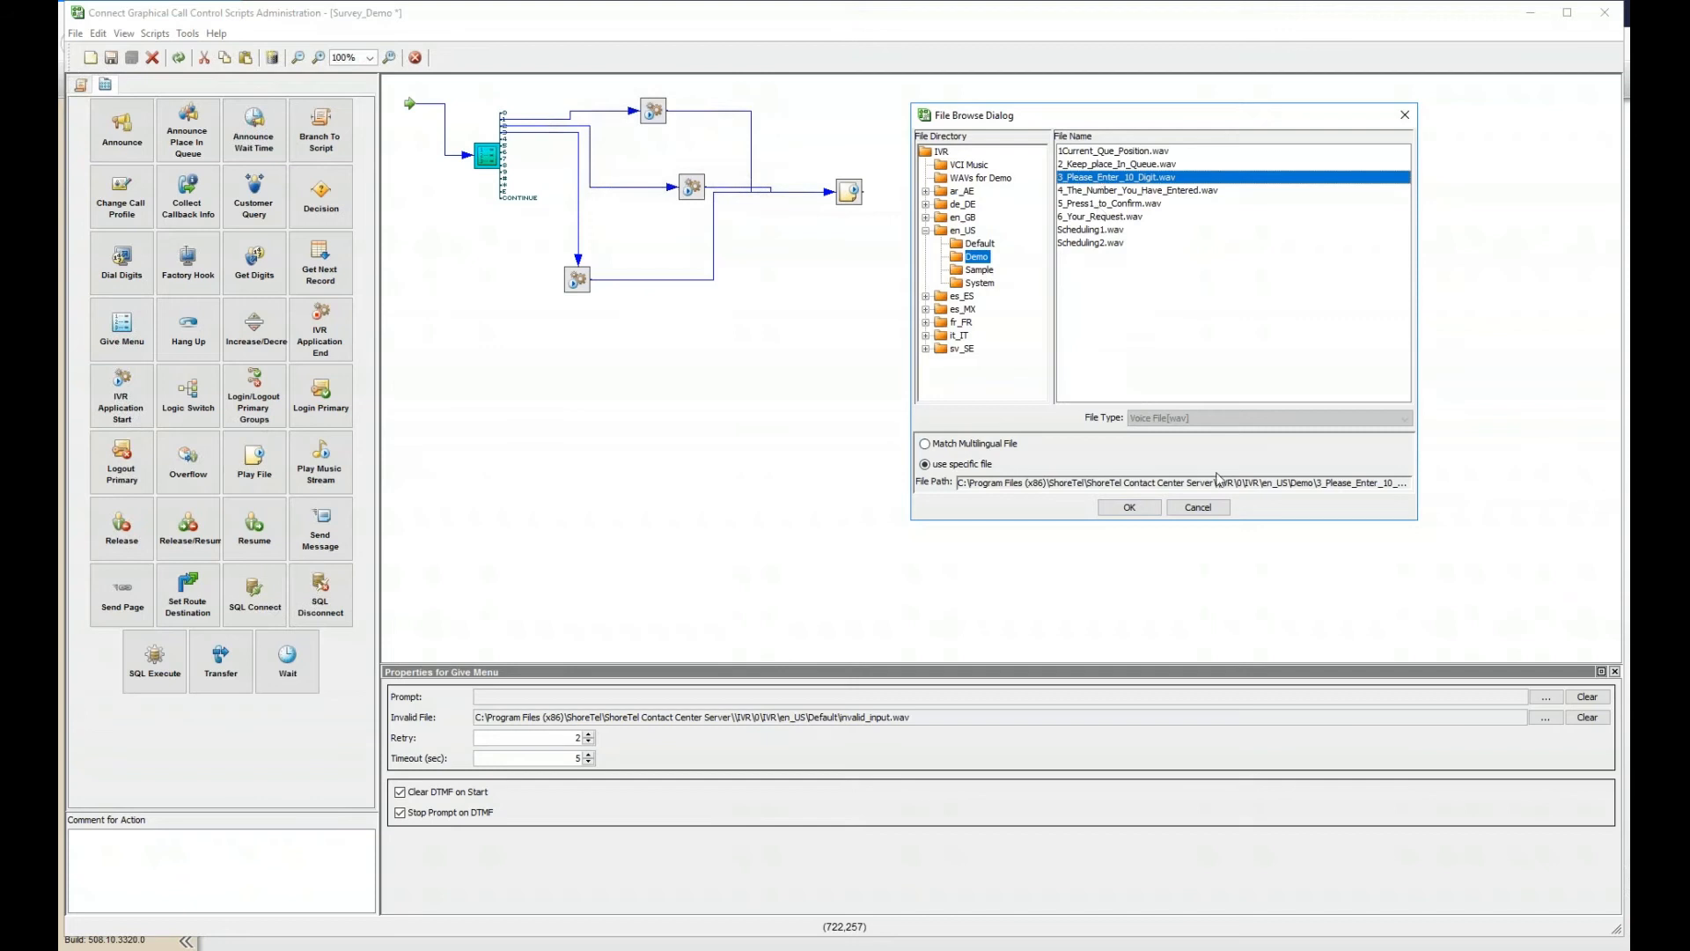
left_click(994, 444)
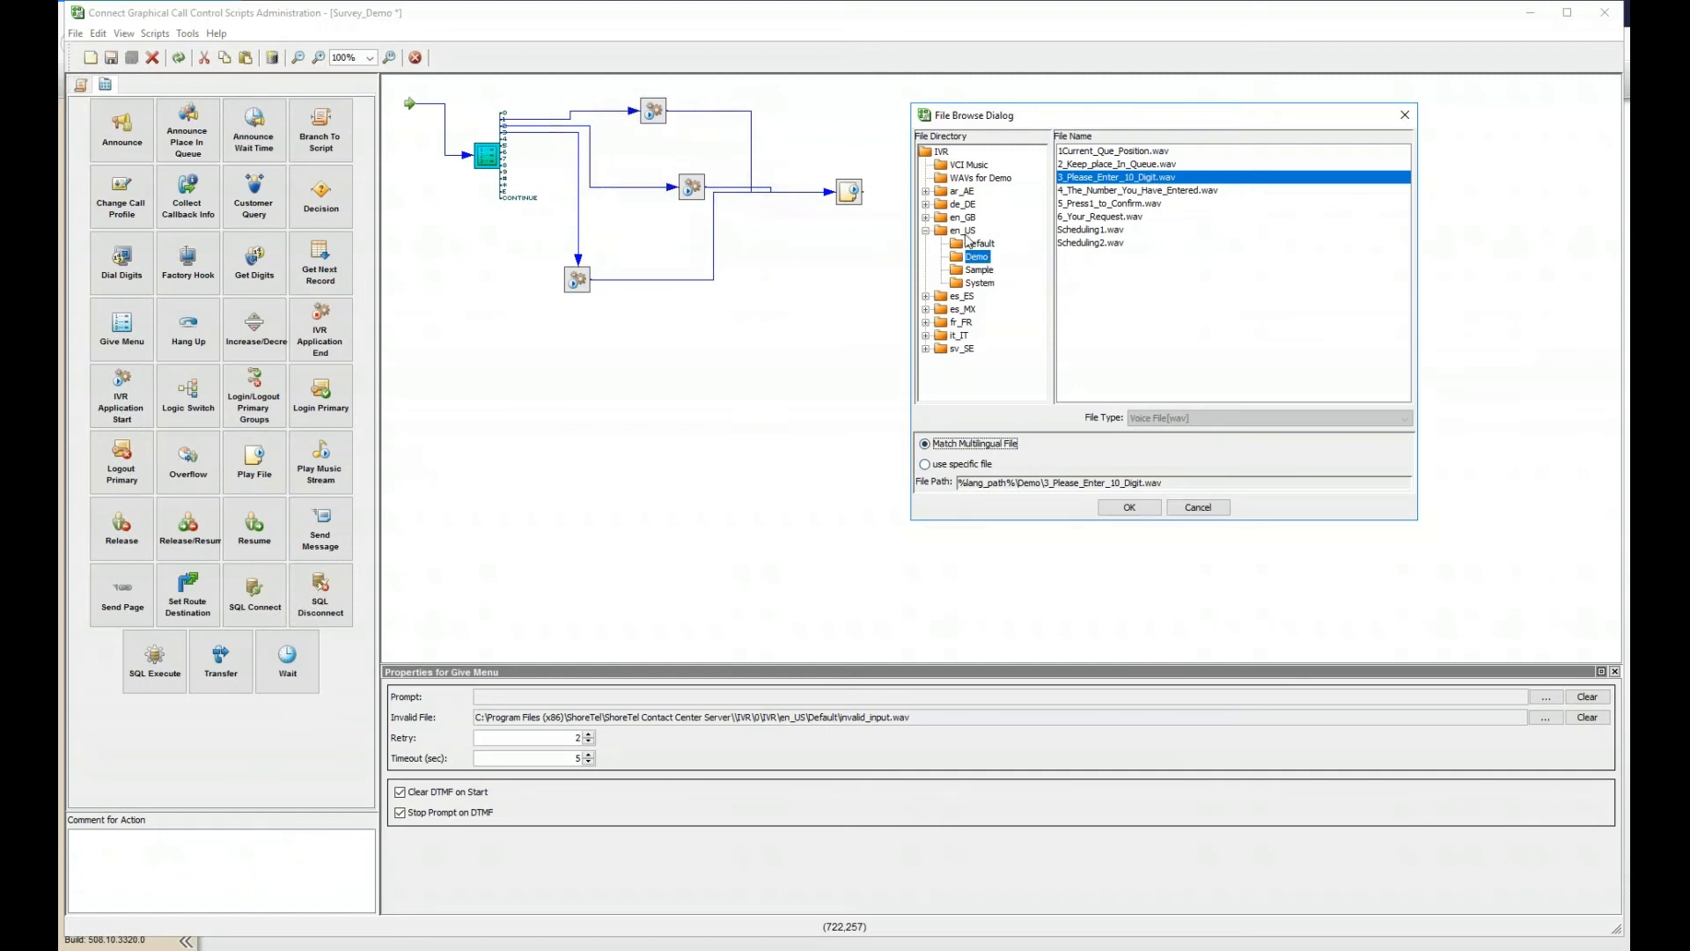
- Check the es_MX Sample folder, close the browser, then reopen and cancel it, leaving the prompt empty
left_click(966, 232)
double_click(963, 309)
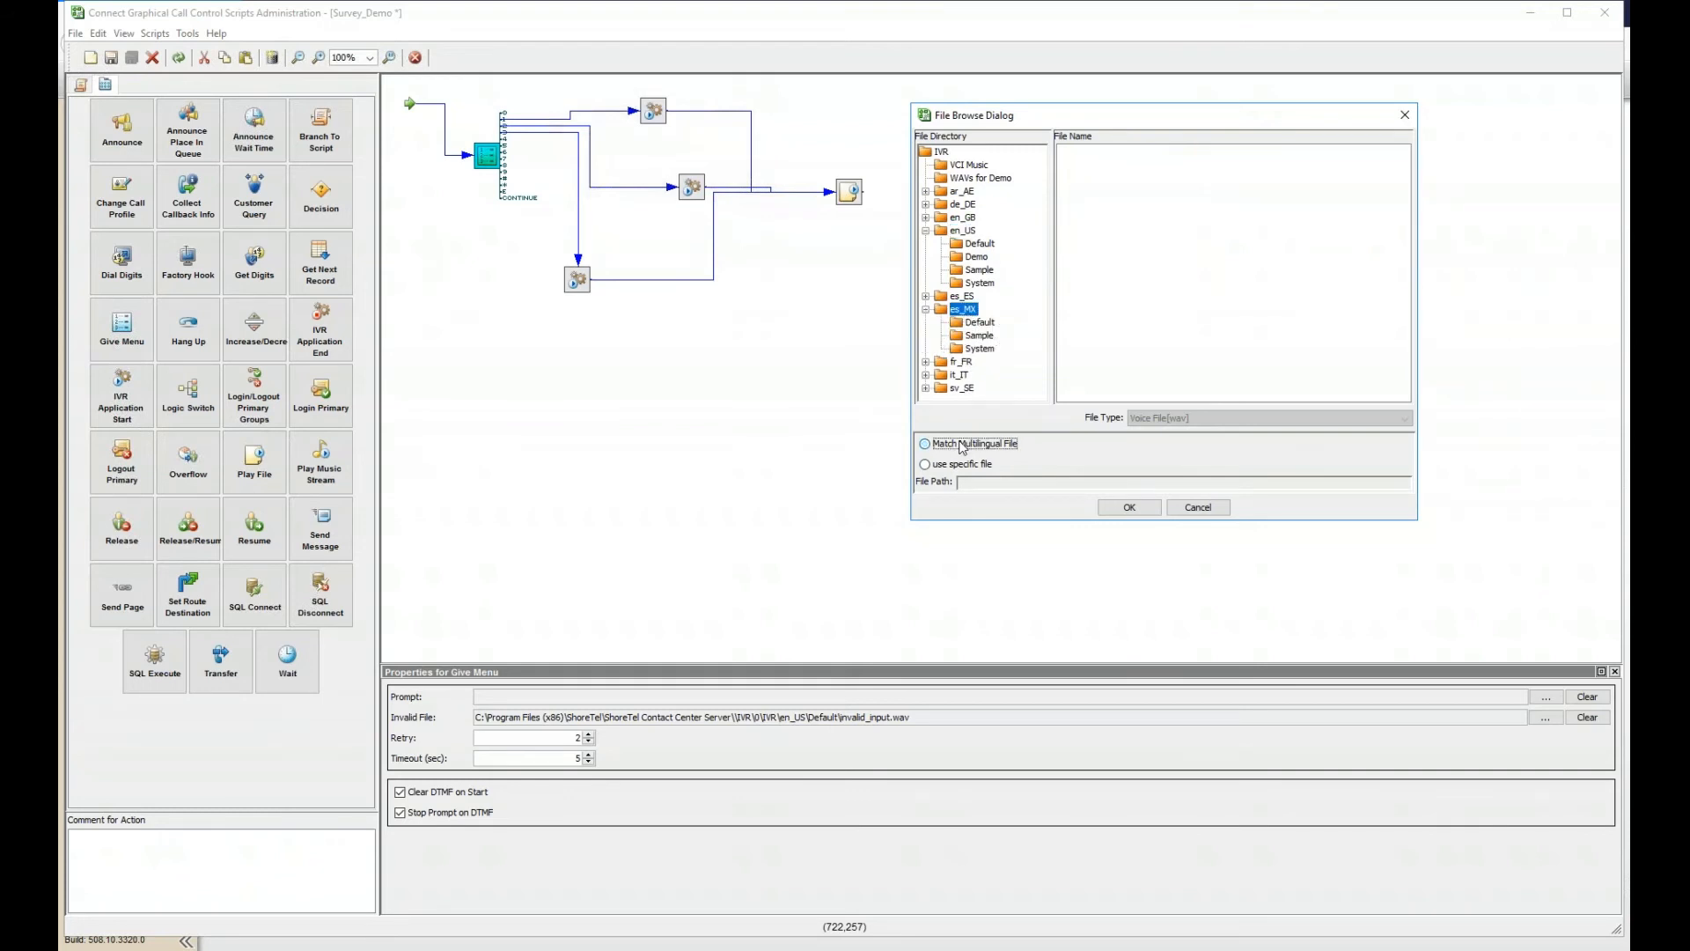
left_click(980, 336)
left_click(1123, 508)
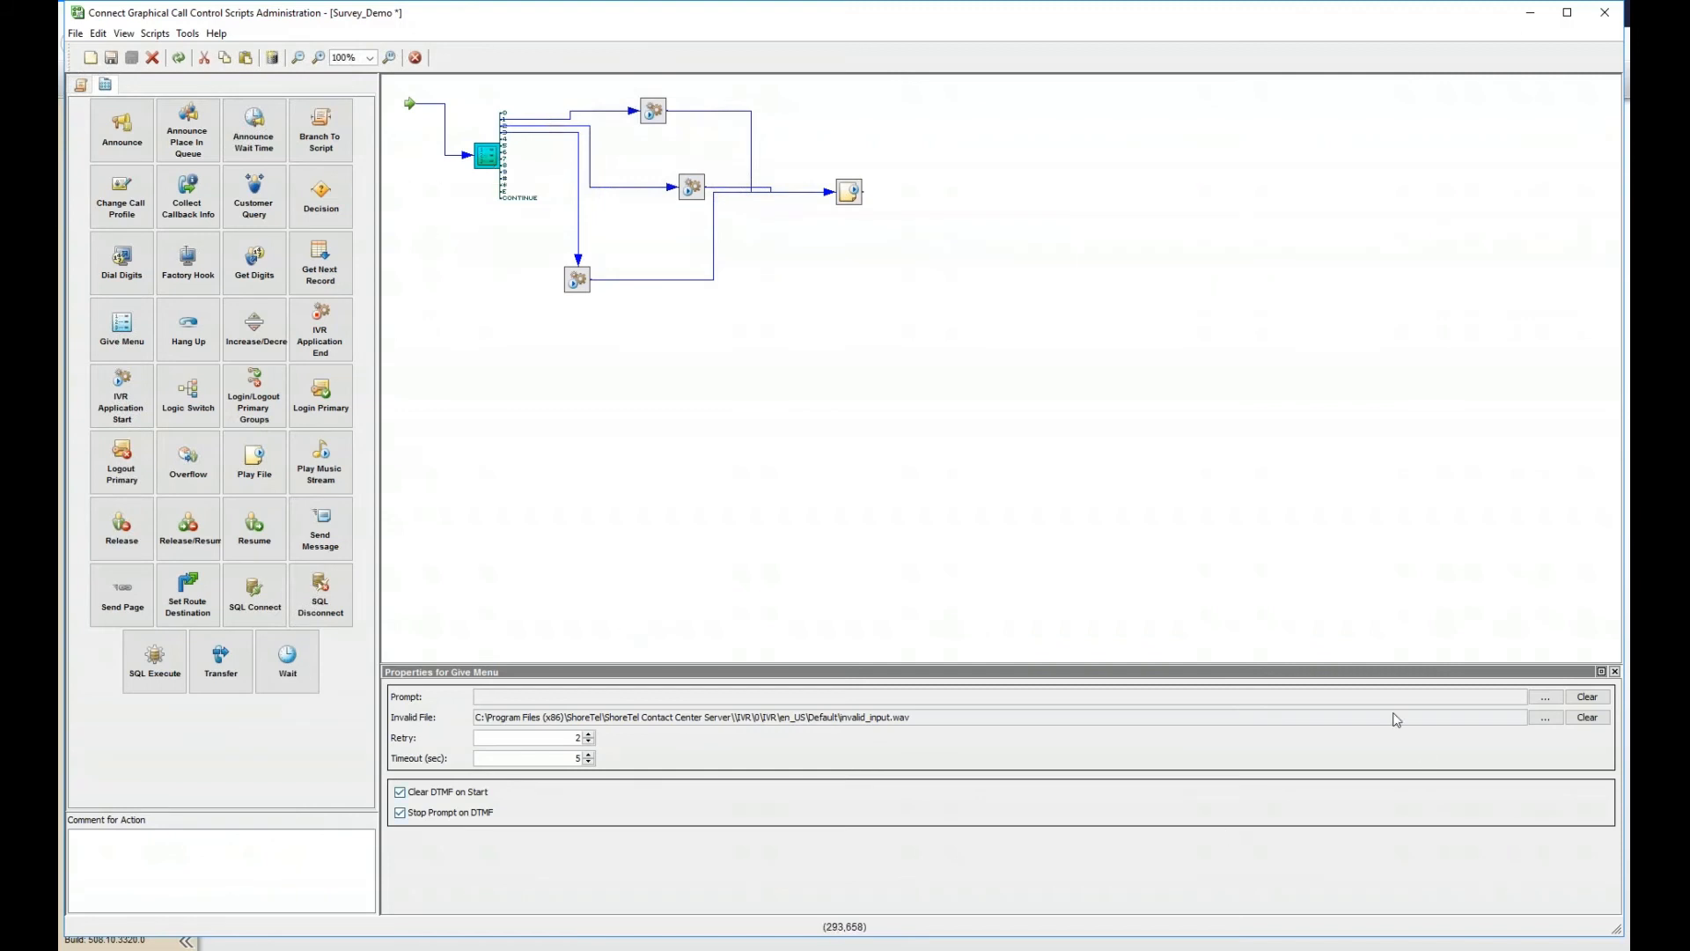
left_click(1544, 696)
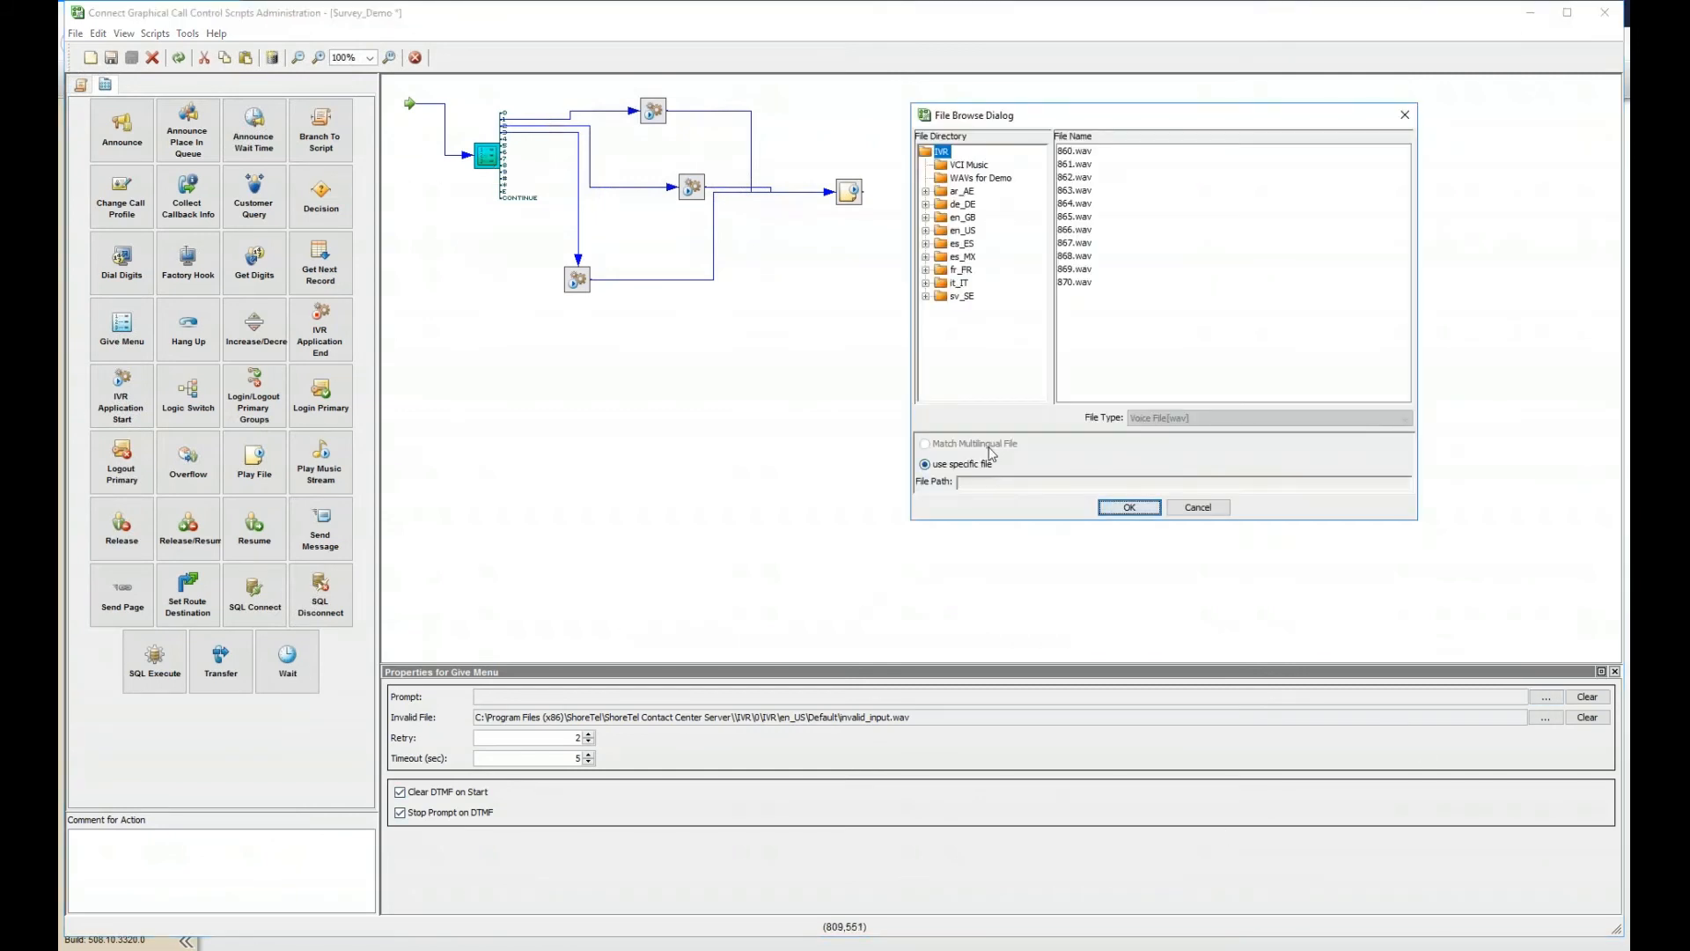
left_click(1208, 508)
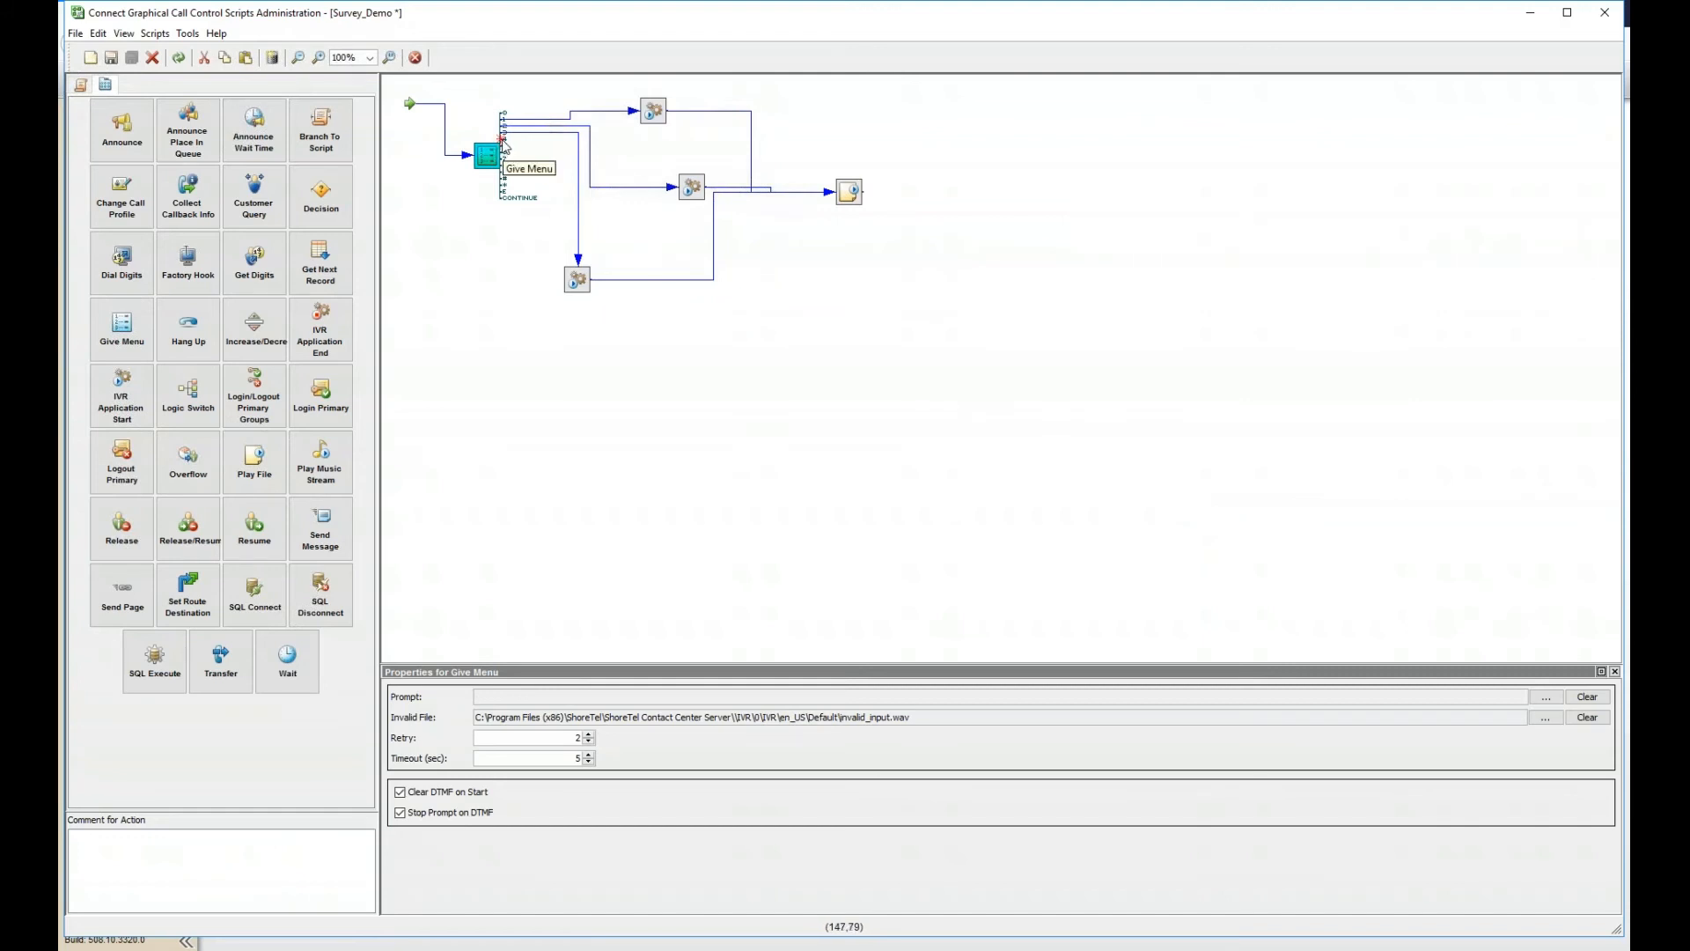
- Add a Change Call Profile action and move it to the right below the menu
left_click_drag(505, 145, 510, 357)
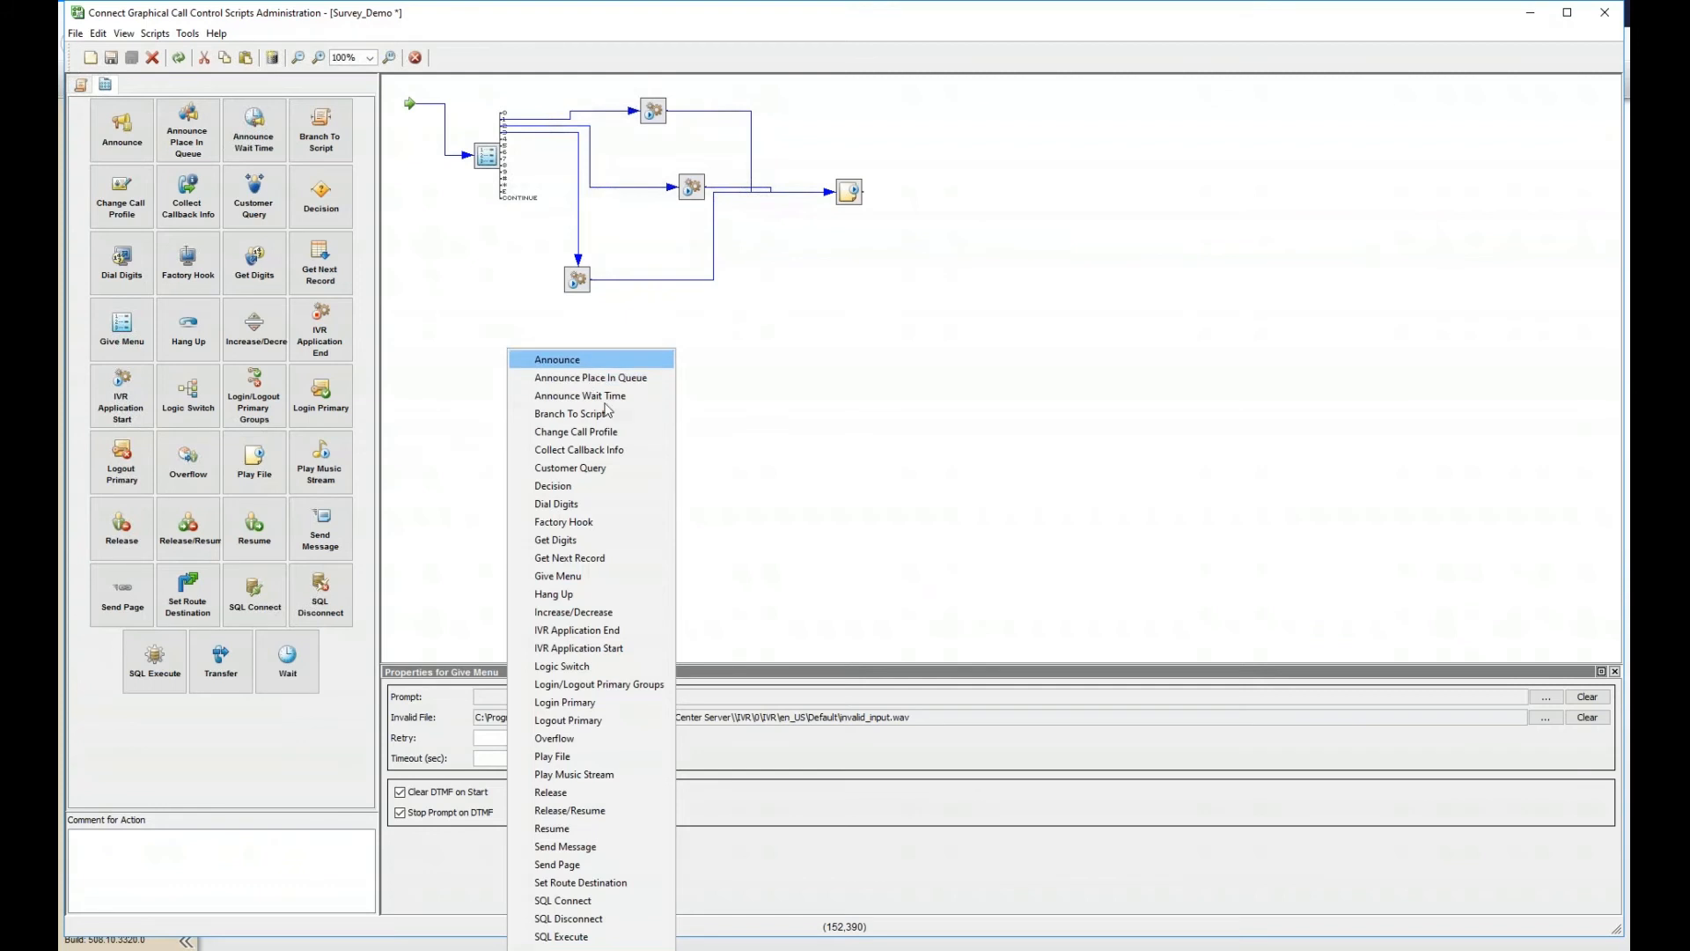
left_click(640, 437)
left_click(528, 377)
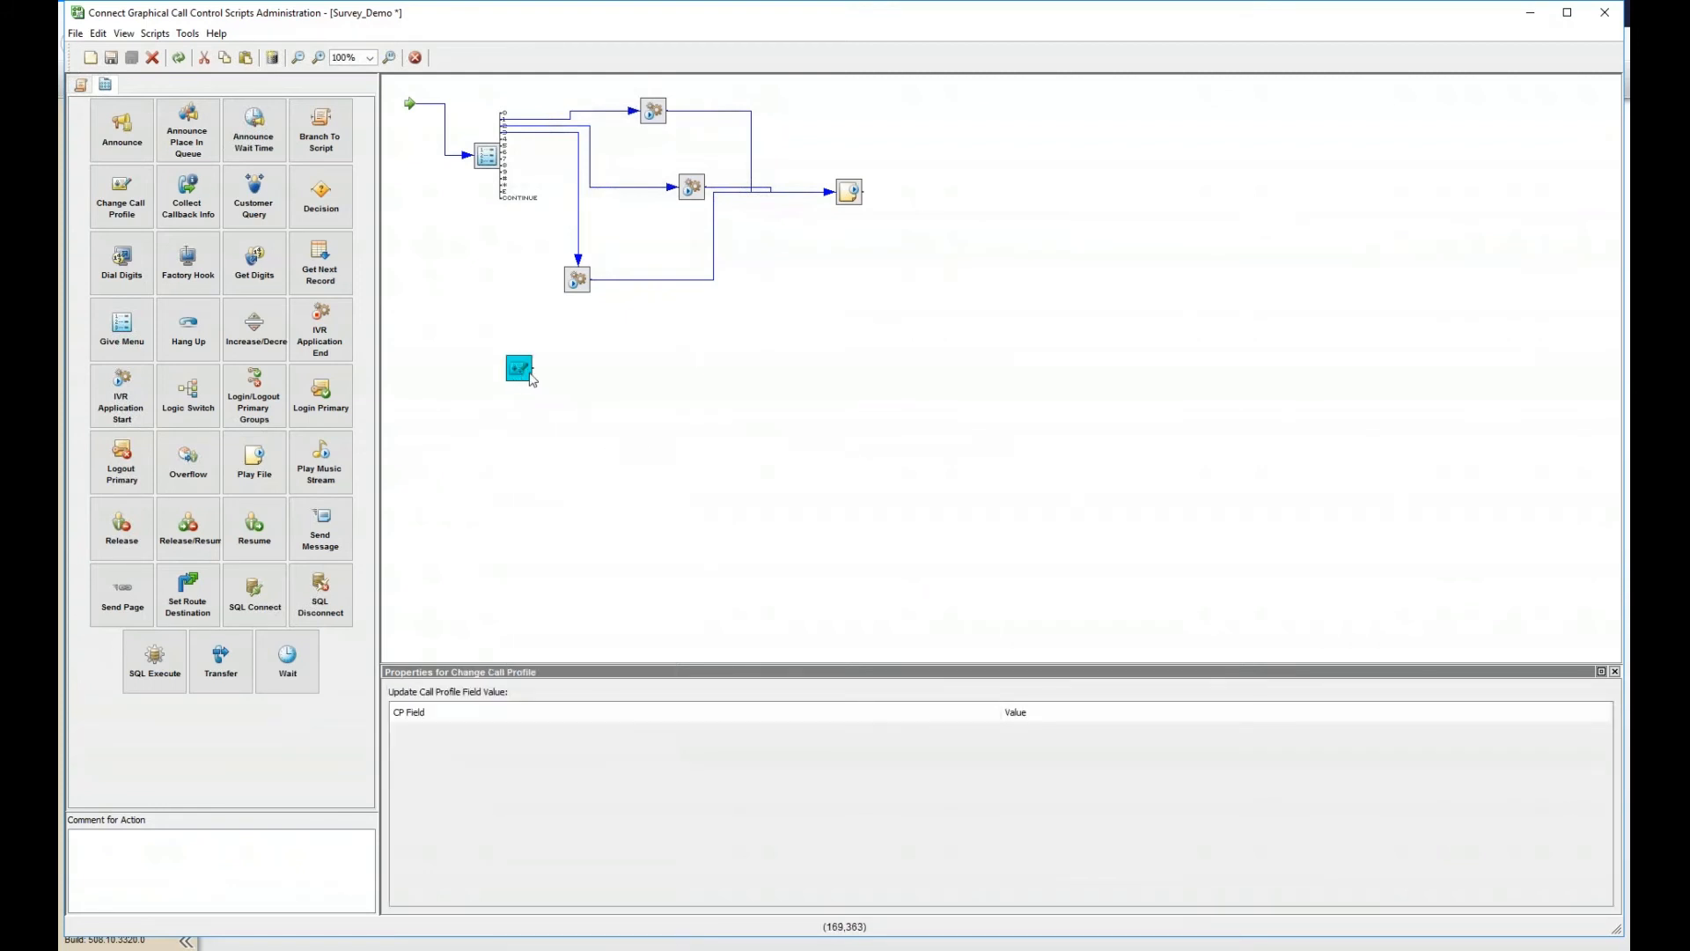
left_click_drag(531, 378, 618, 394)
- Insert a Language field set to Spanish (Mexico) and connect the Give Menu to this action
right_click(574, 733)
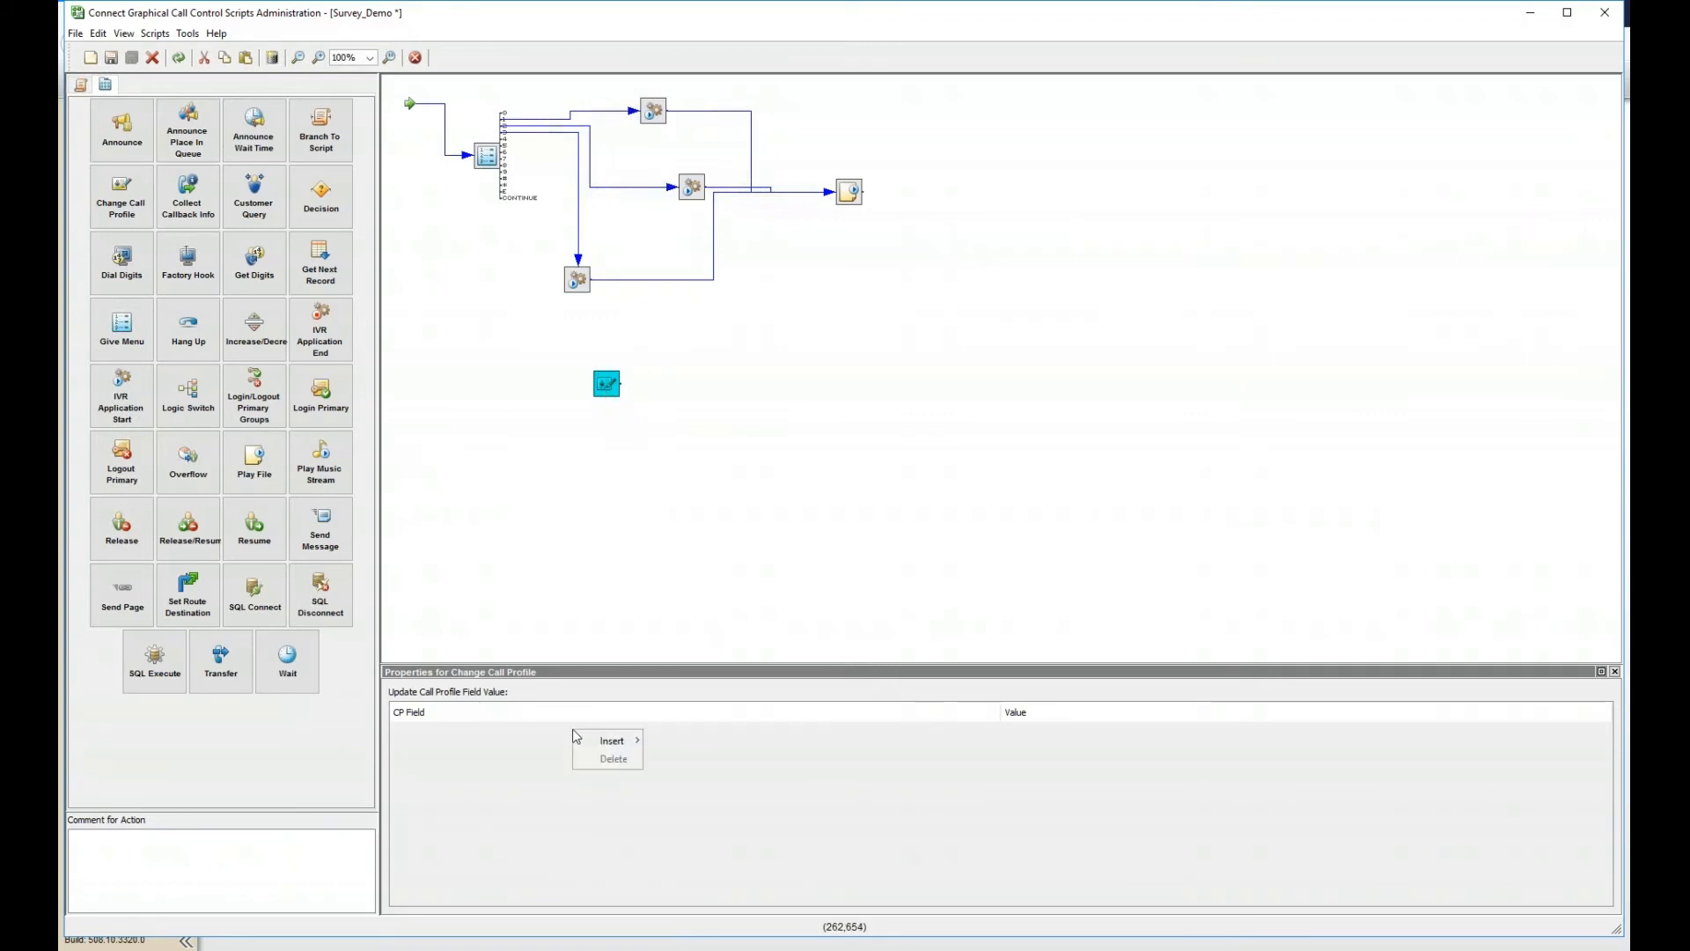
mouse_move(618, 743)
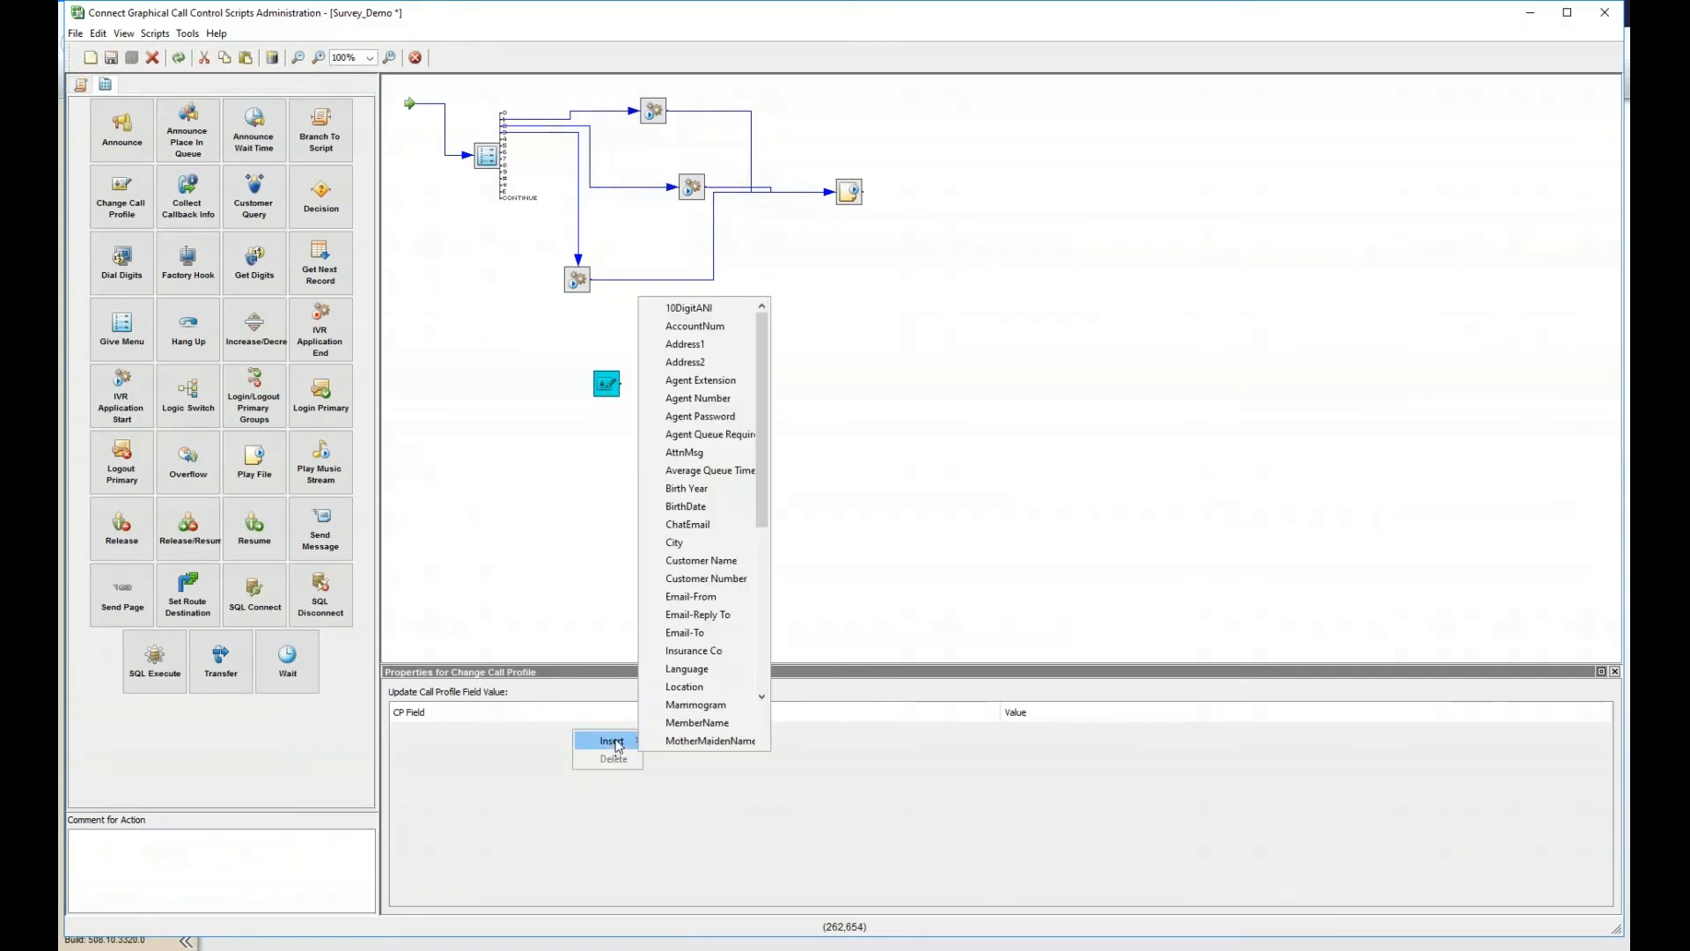
left_click_drag(763, 488, 764, 660)
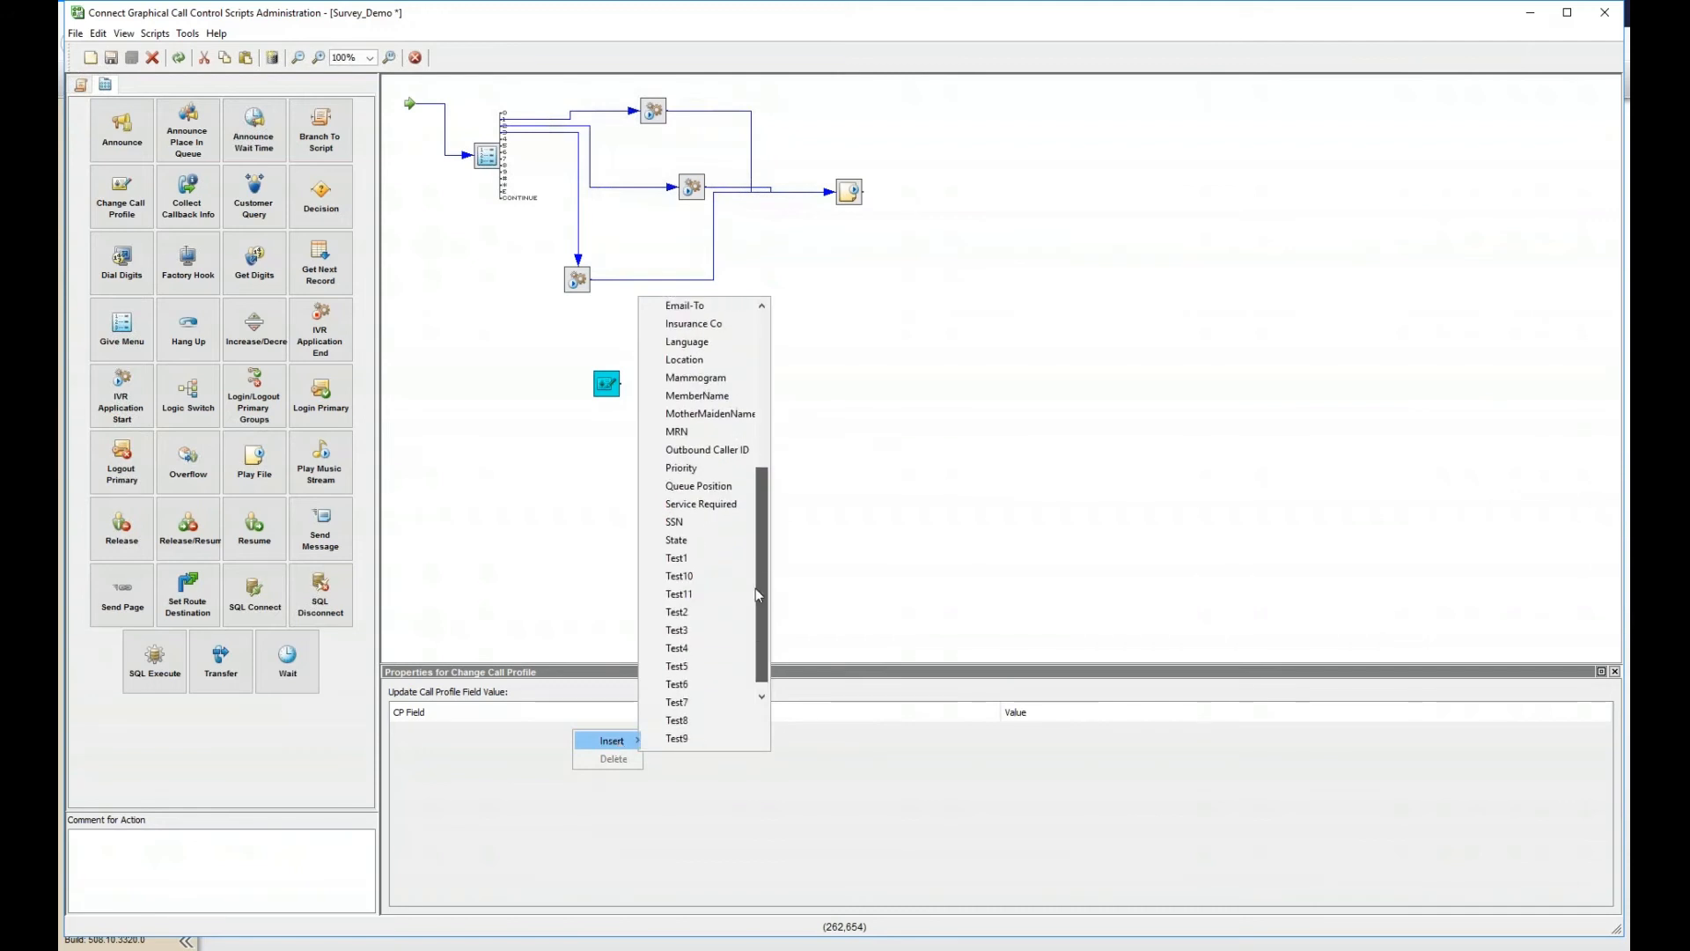
left_click(735, 351)
left_click(1098, 730)
left_click(1097, 727)
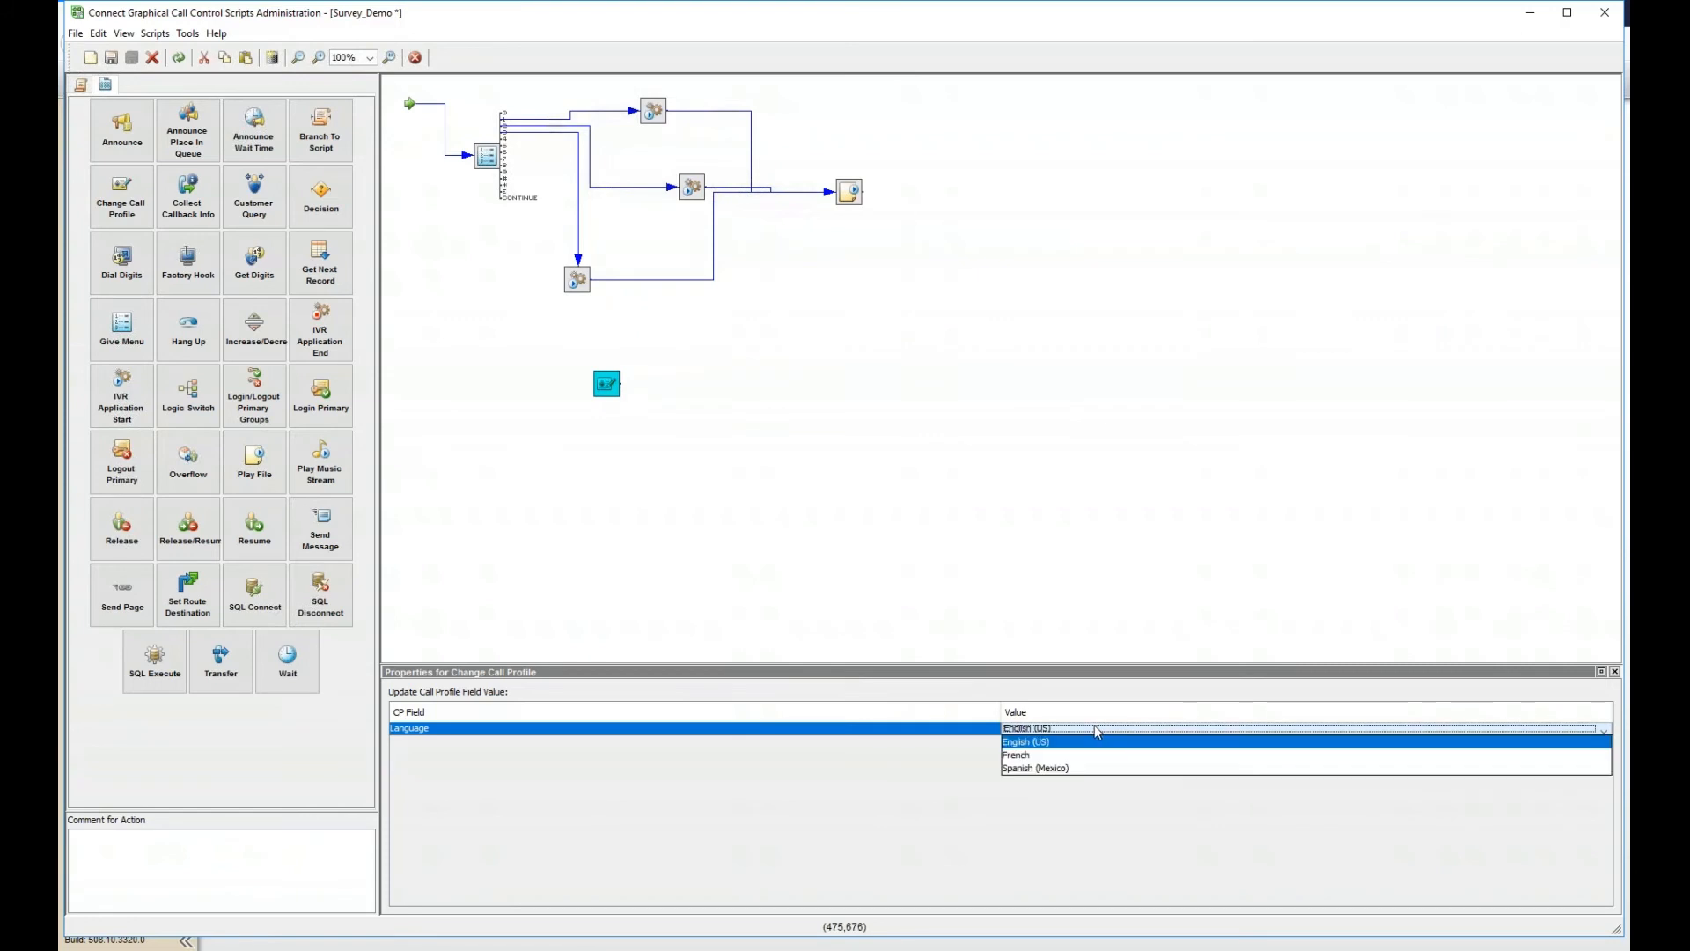
left_click(1070, 769)
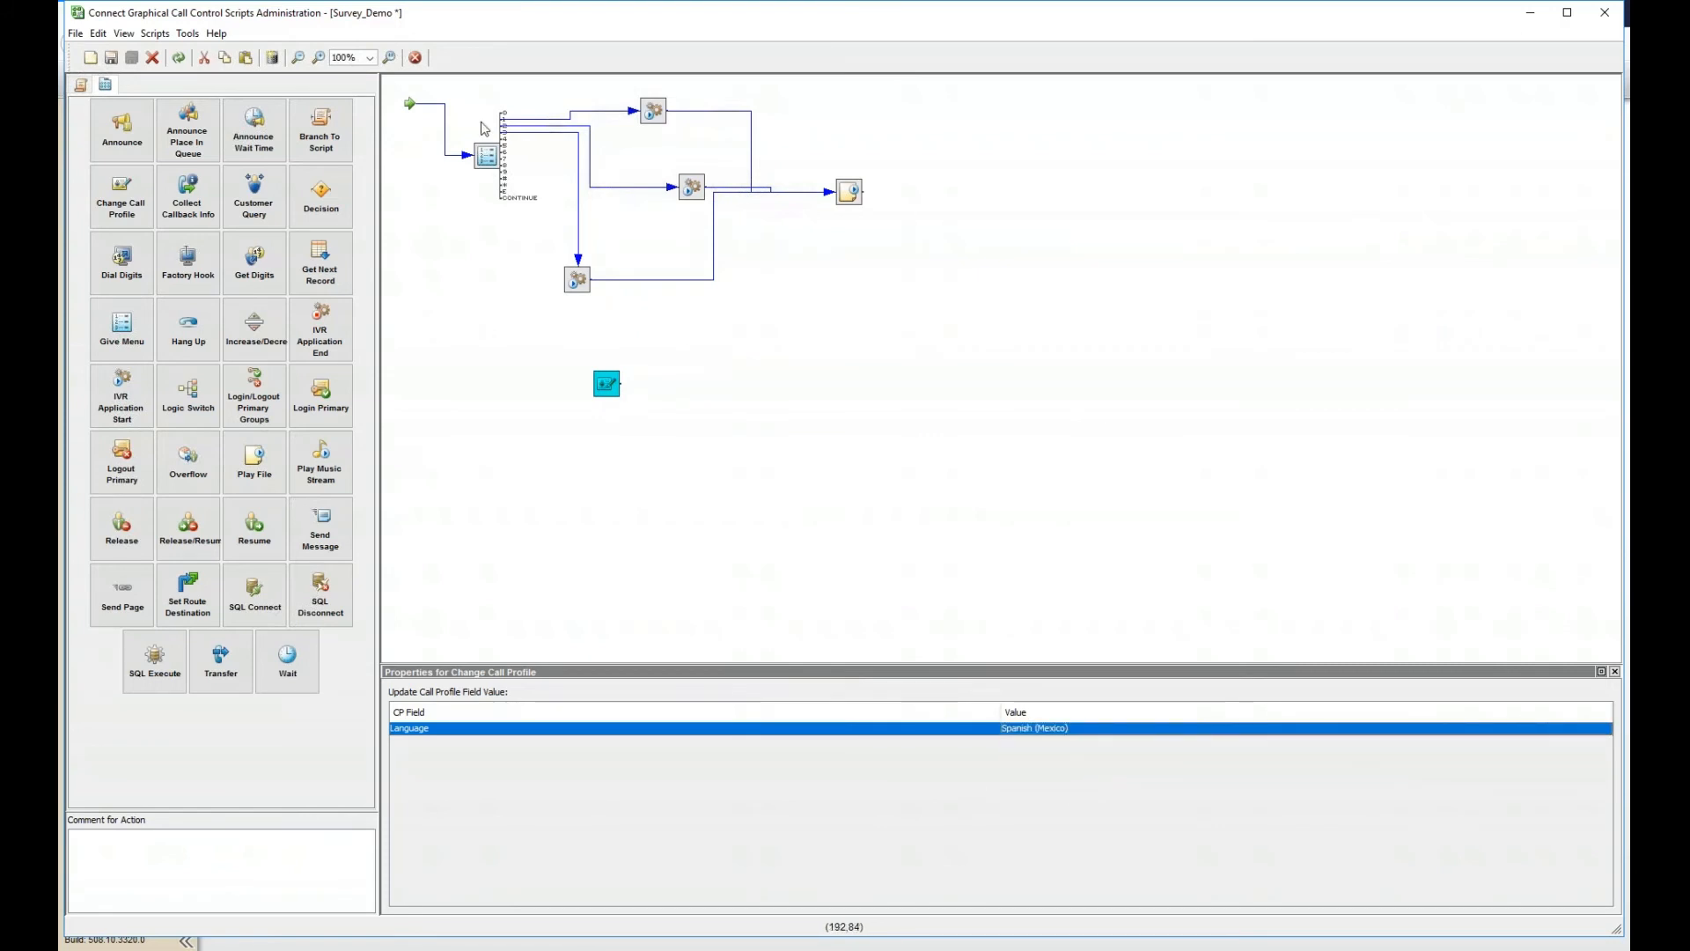
left_click_drag(503, 139, 546, 402)
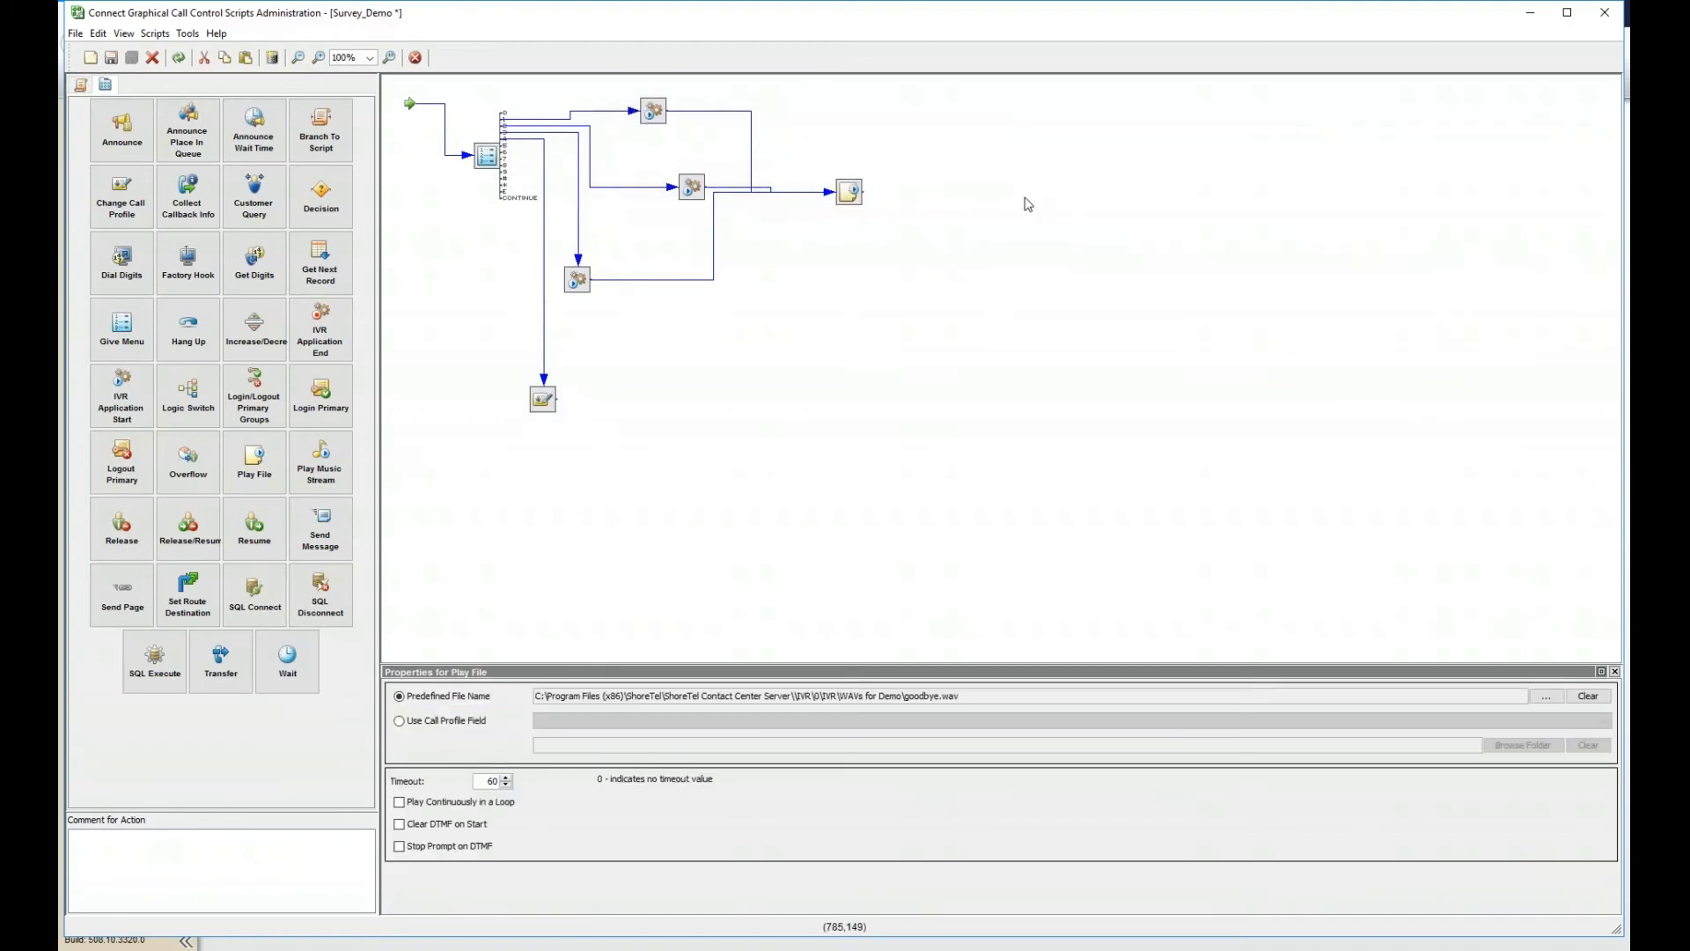
- Add a Hang Up action next to Play File, link Play File to it, and save Survey_Demo
right_click(1024, 198)
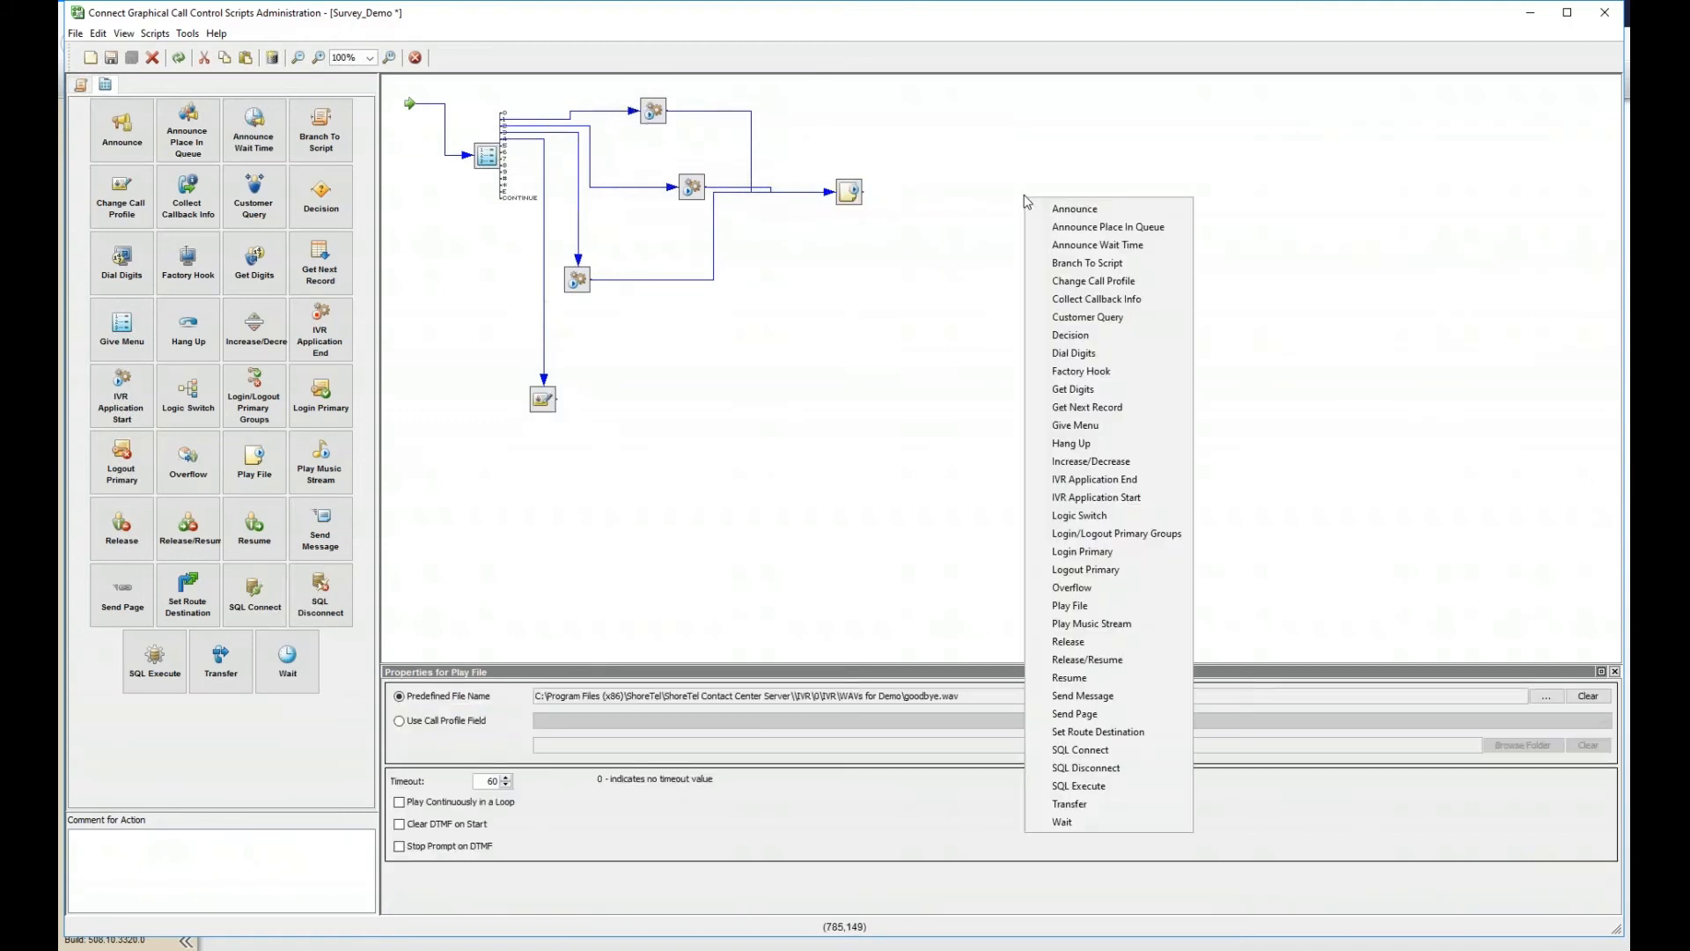
left_click(1133, 443)
left_click_drag(1037, 211, 966, 195)
left_click(972, 199)
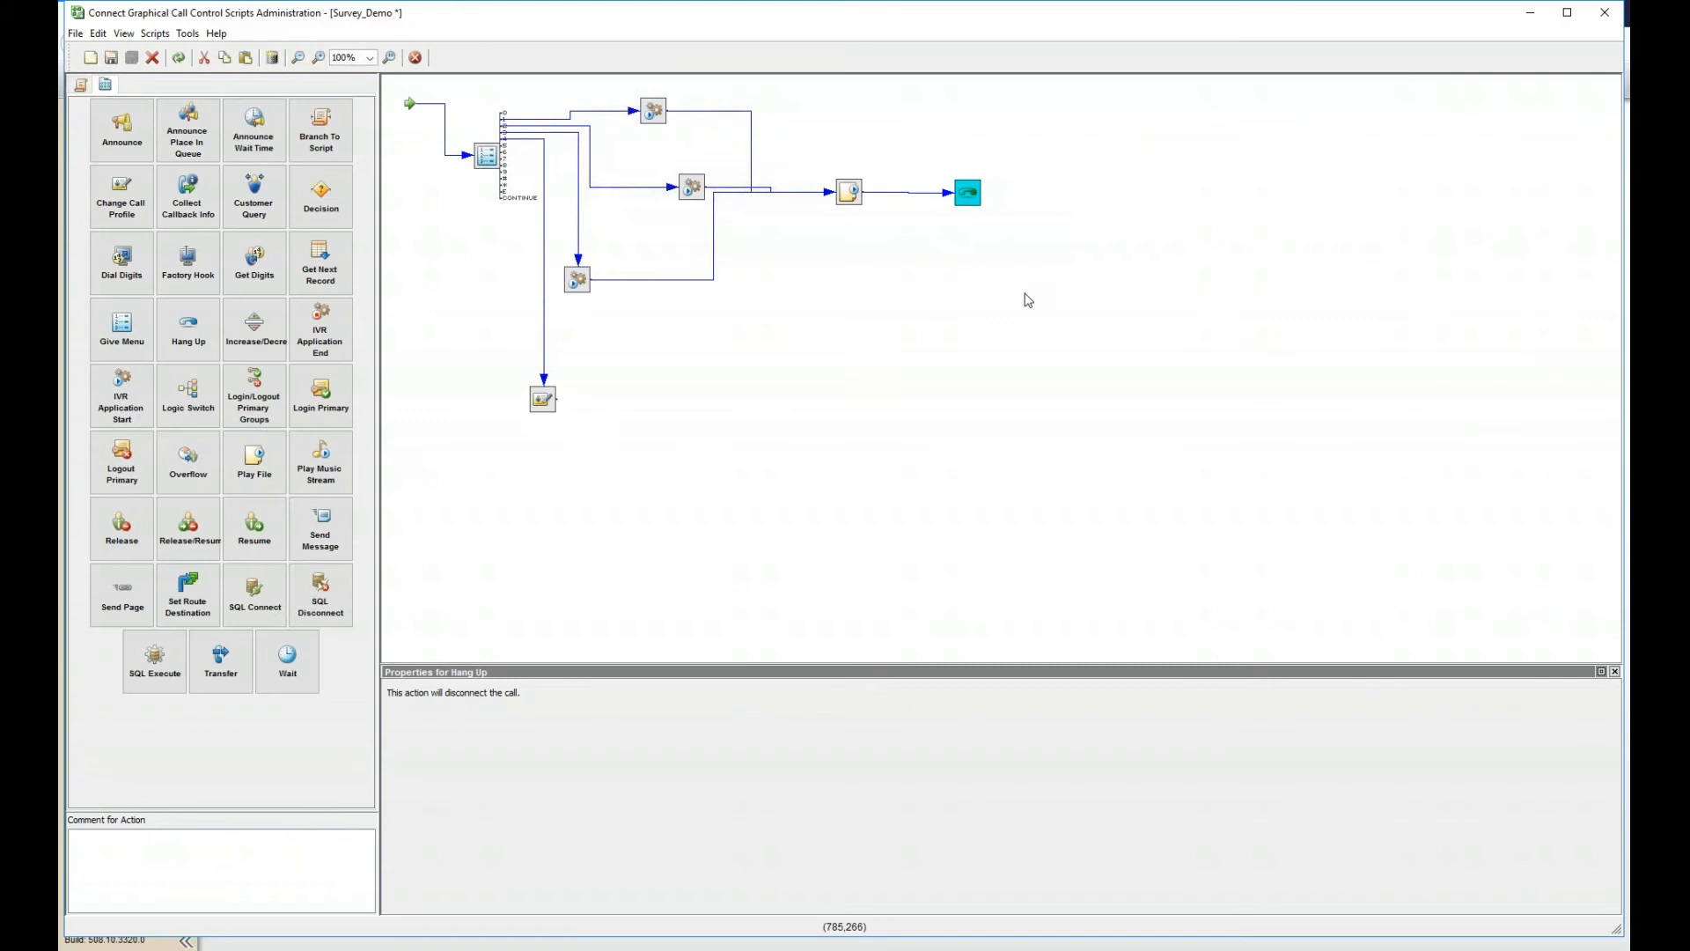
left_click(111, 58)
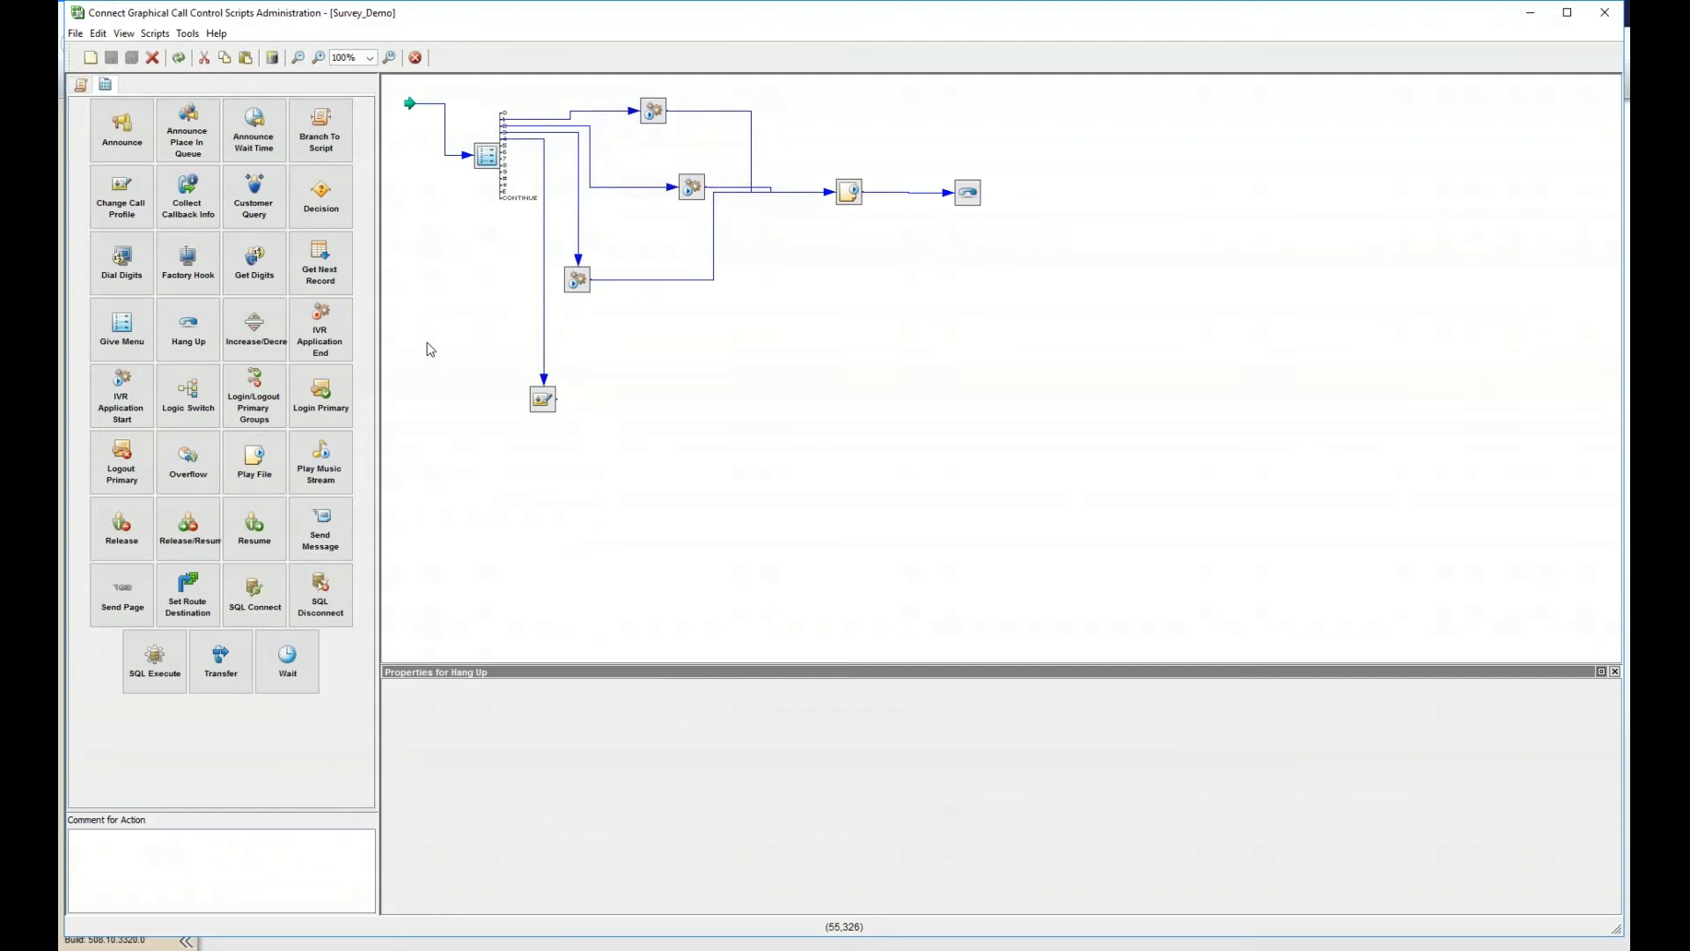
- Review the Survey_Demo menu, application, and Play File steps, confirm it ends with Hang Up, then minimize the editor
left_click(484, 158)
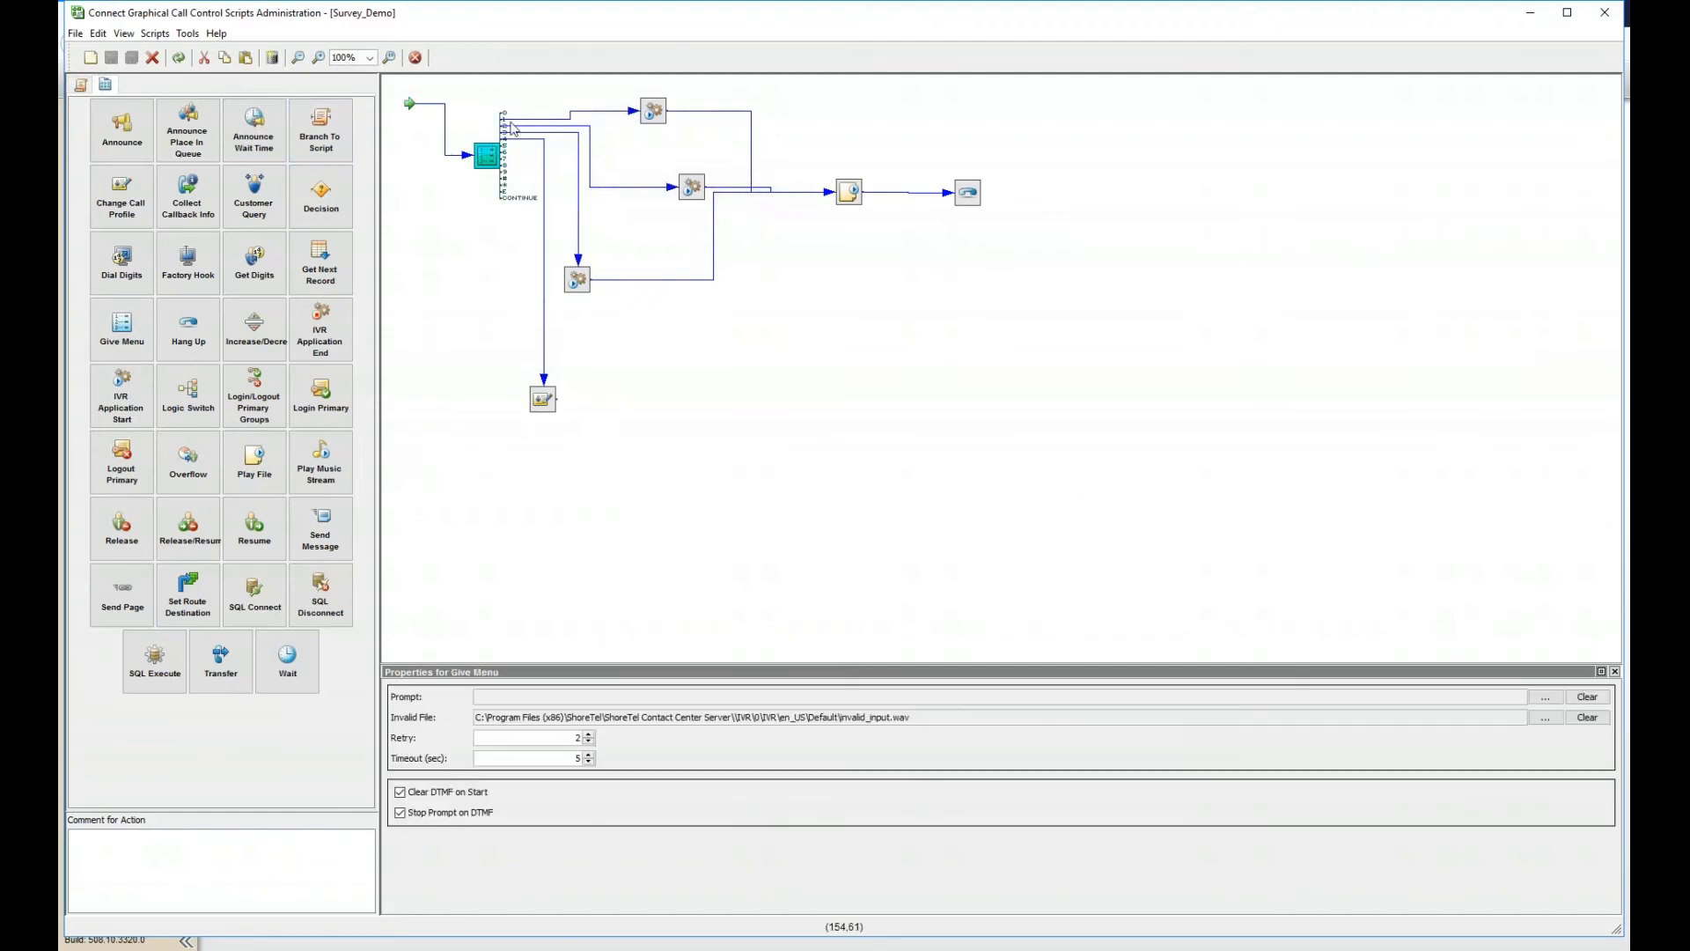
left_click(652, 111)
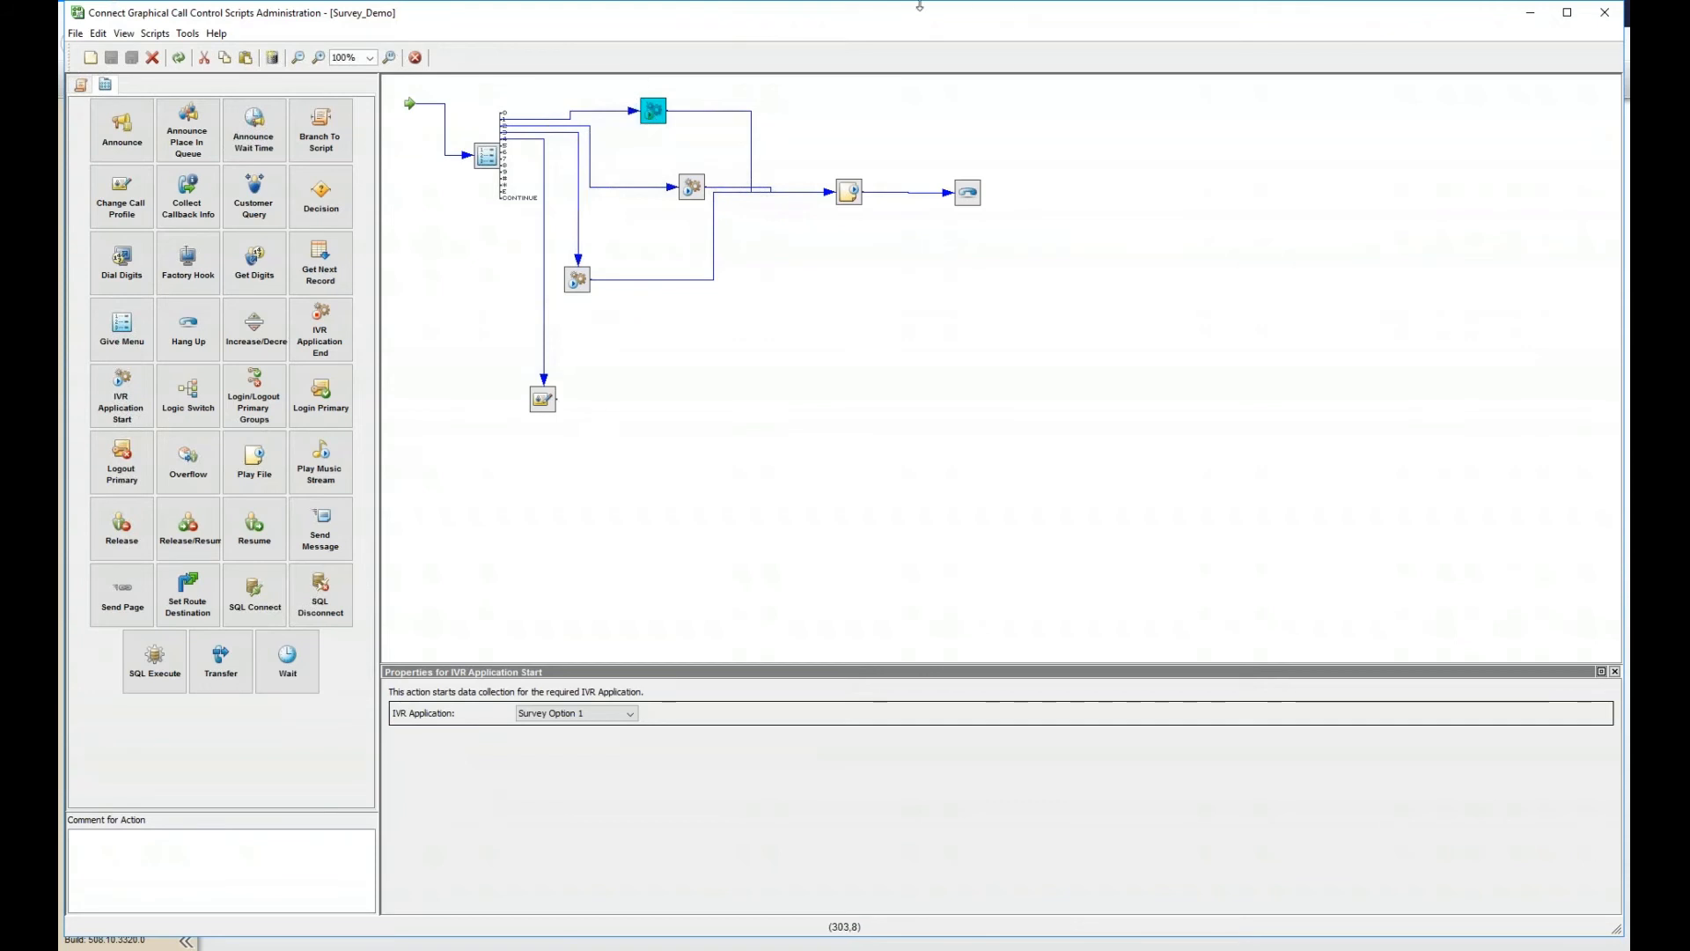
left_click(695, 189)
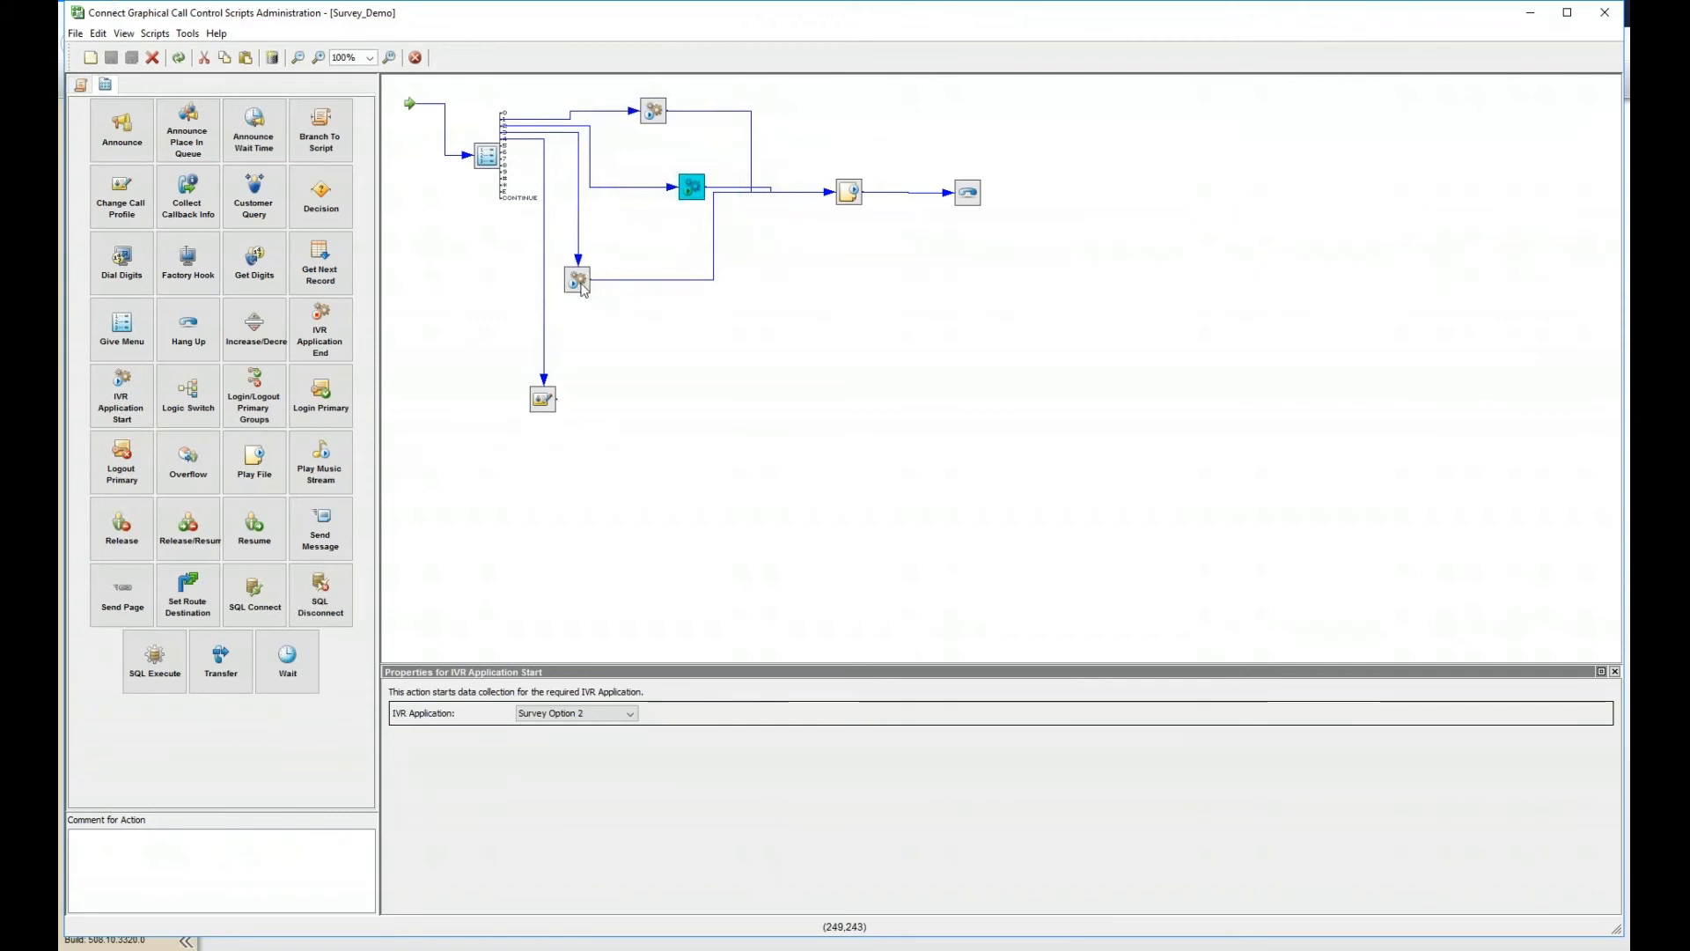
left_click(578, 285)
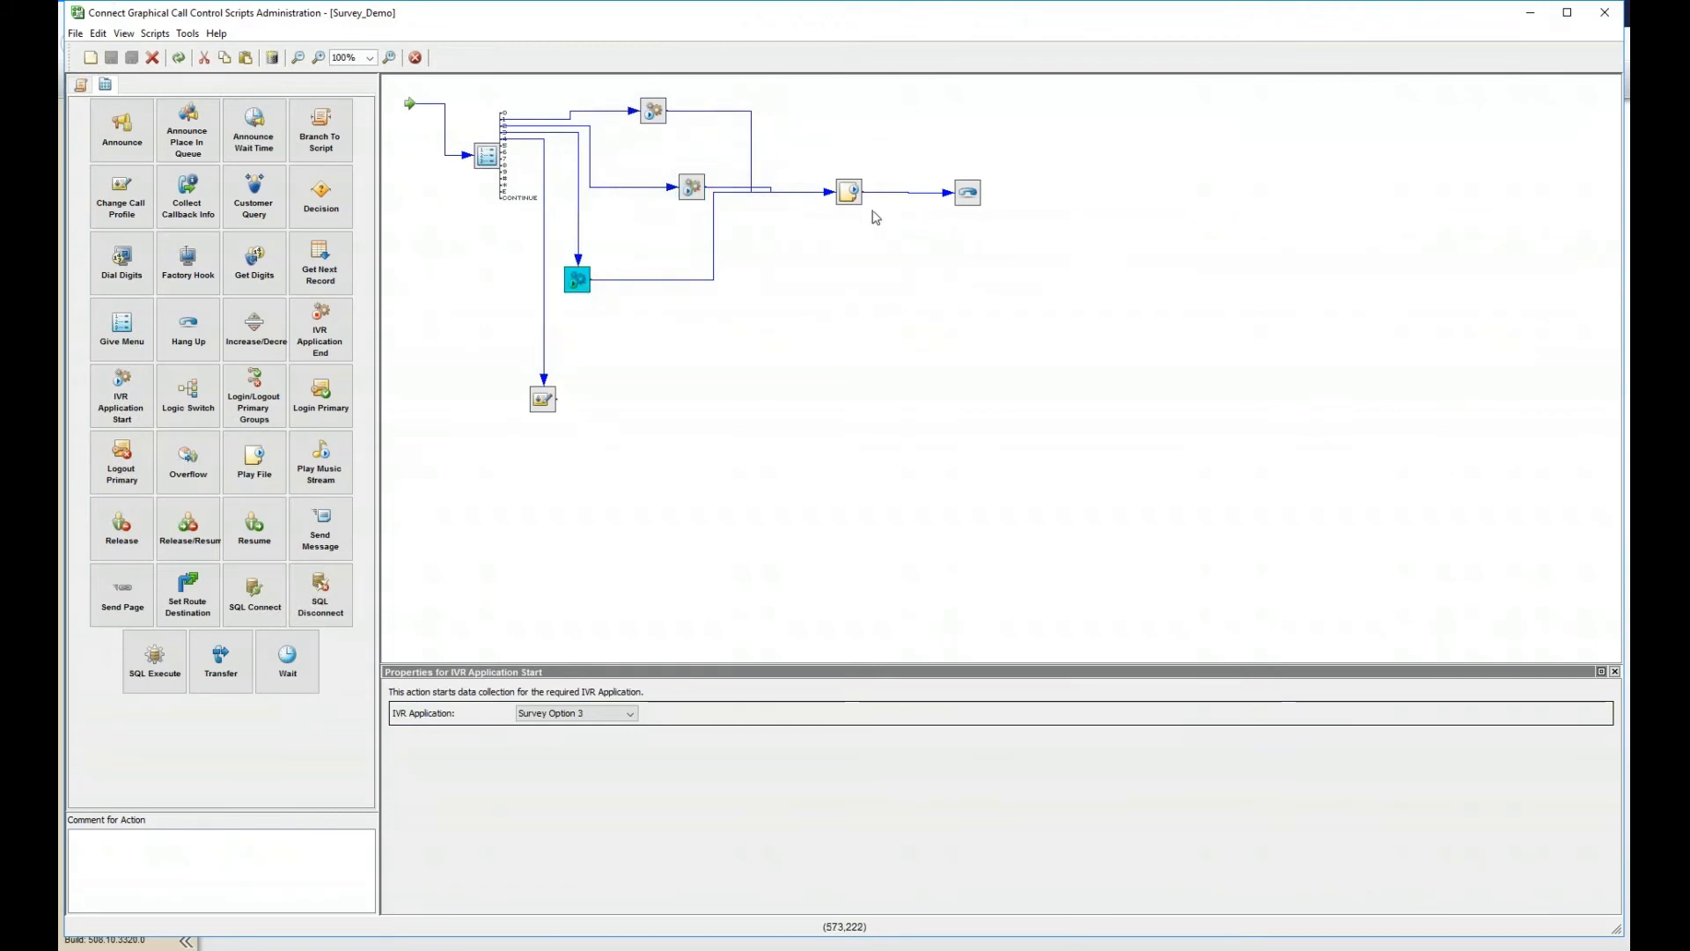
left_click(851, 199)
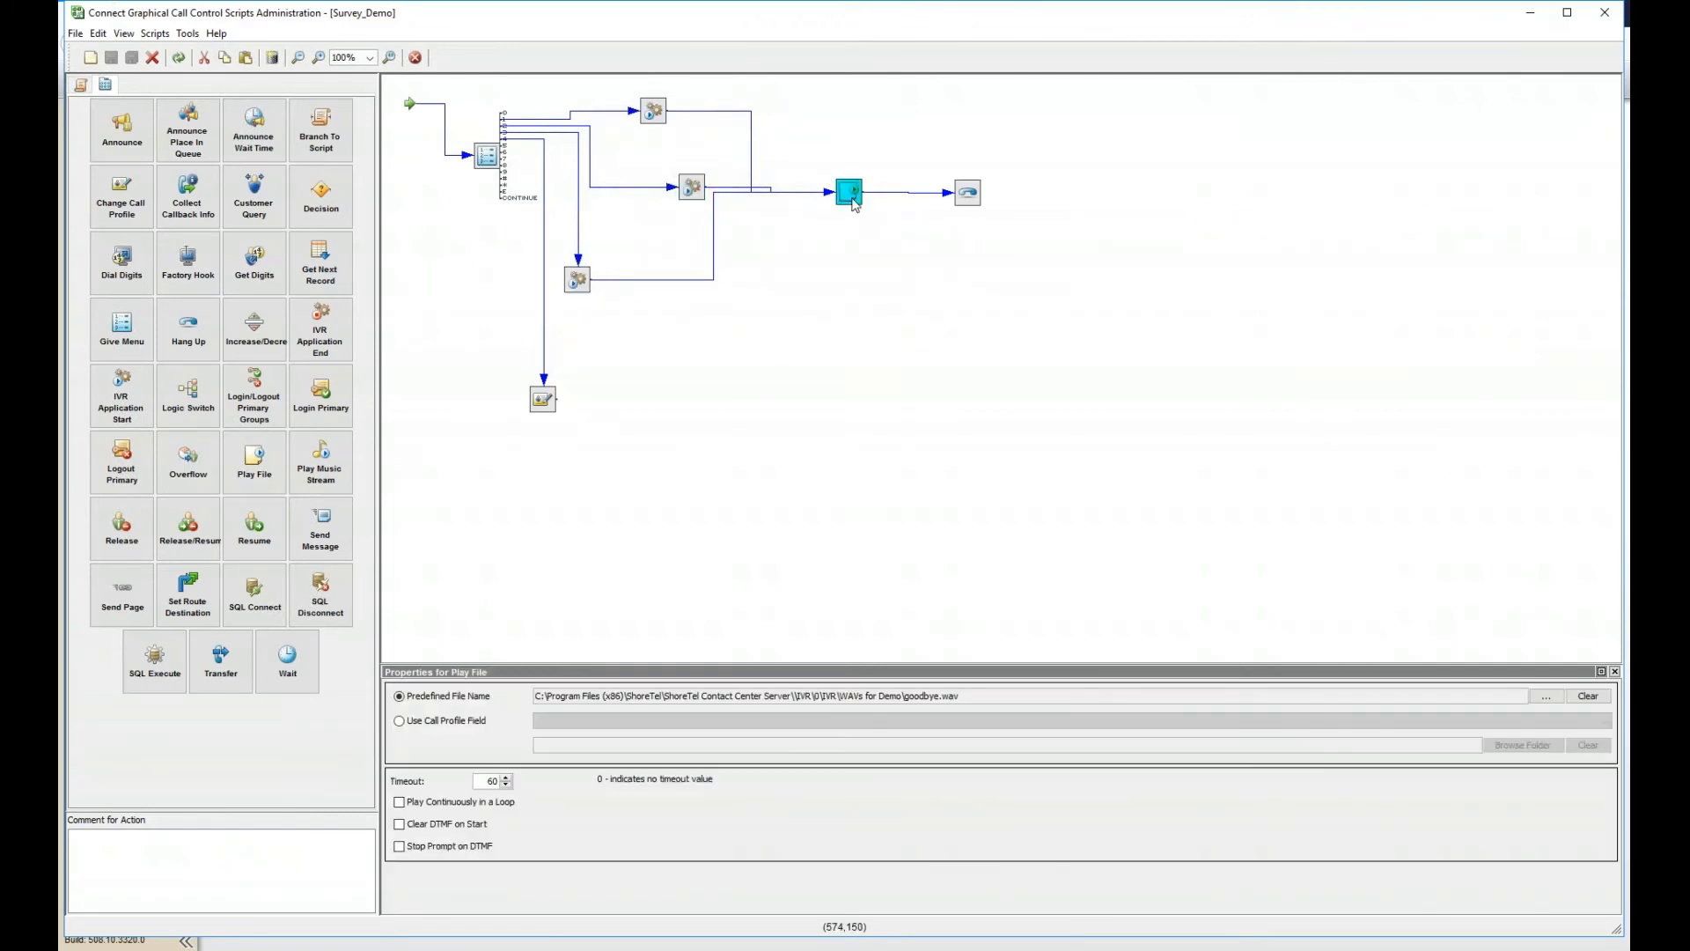
left_click(966, 194)
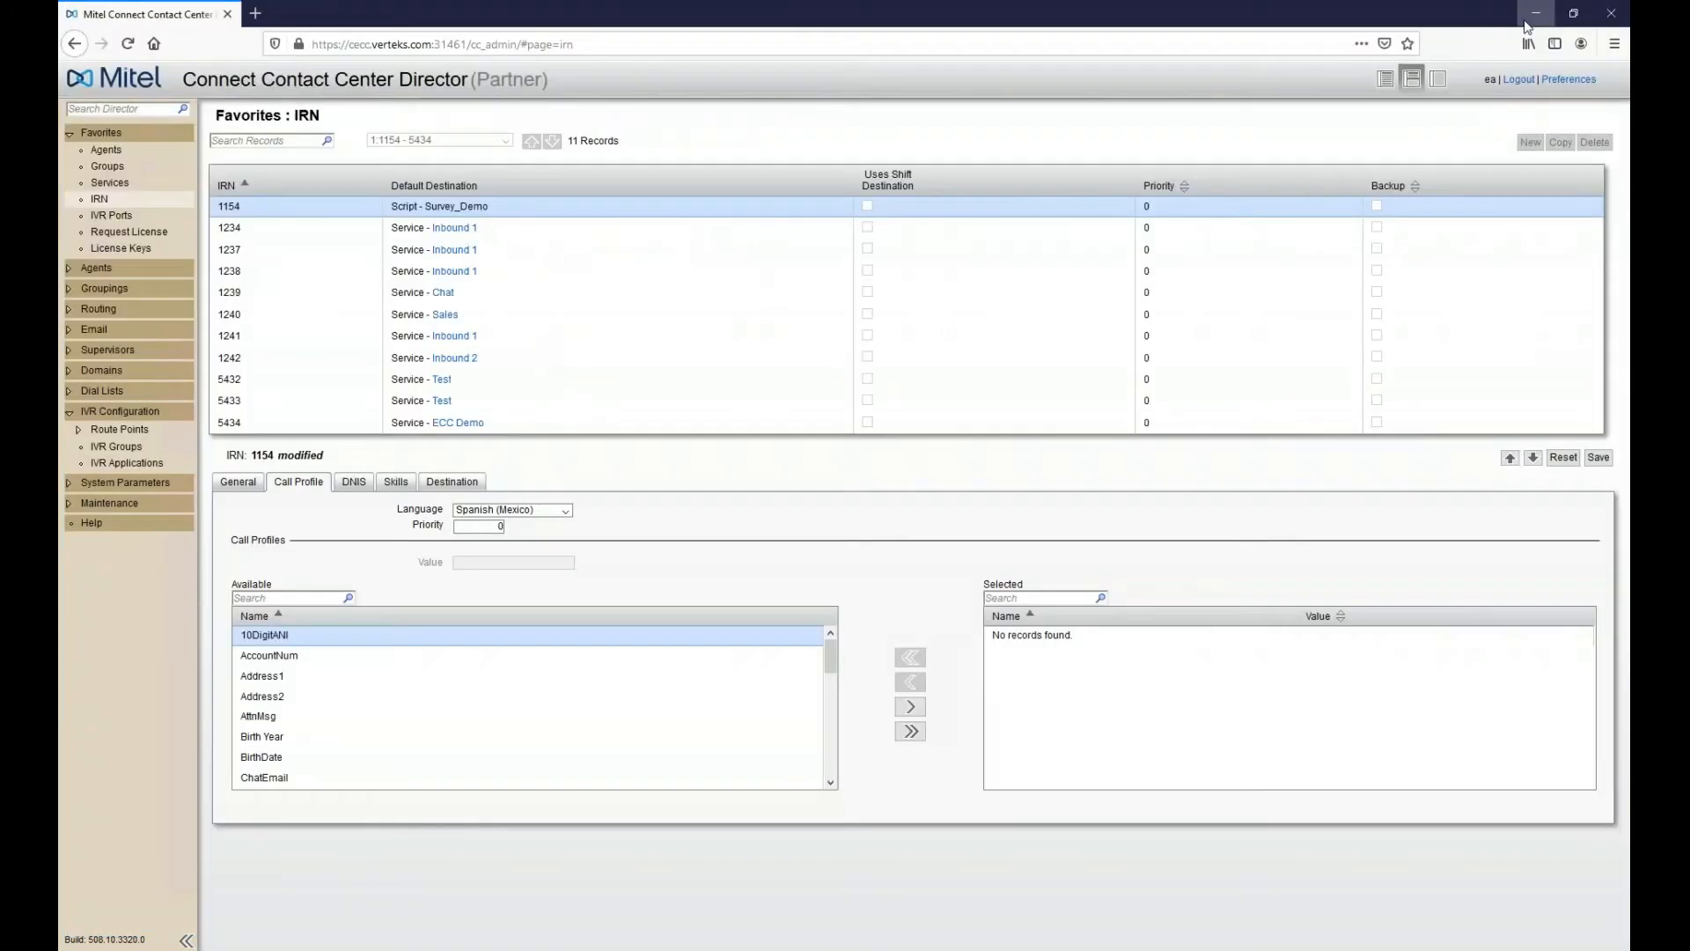
left_click(1529, 12)
- Minimize Firefox and launch Connect Contact Center Reports from its desktop shortcut
key("super")
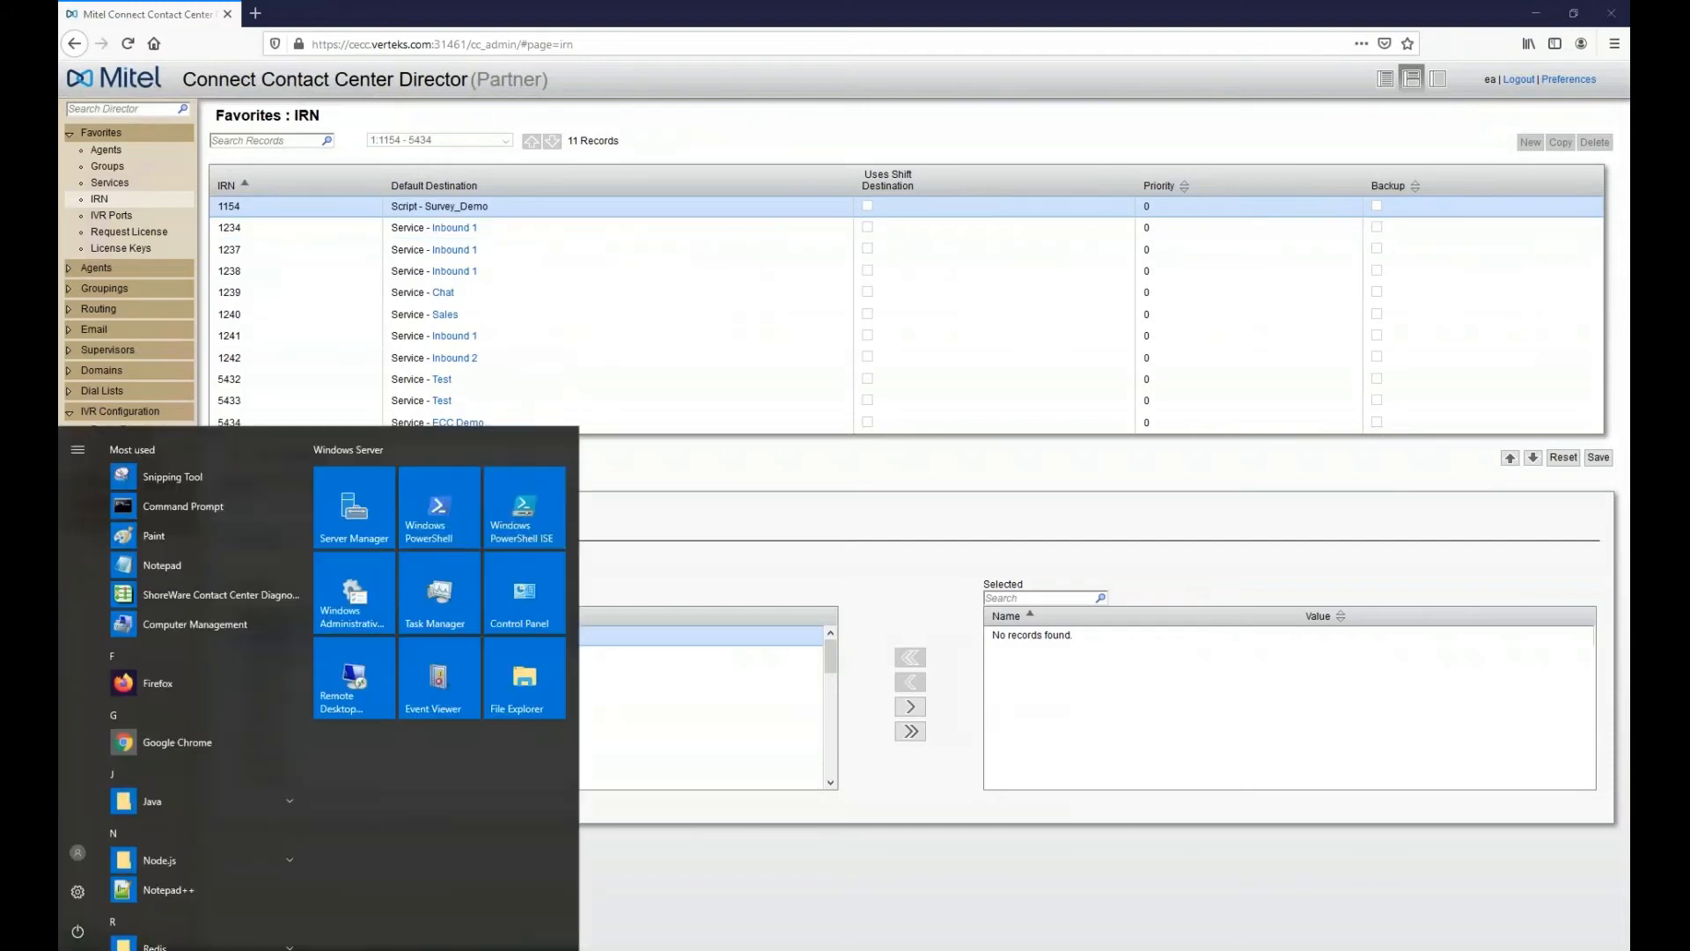
key("super")
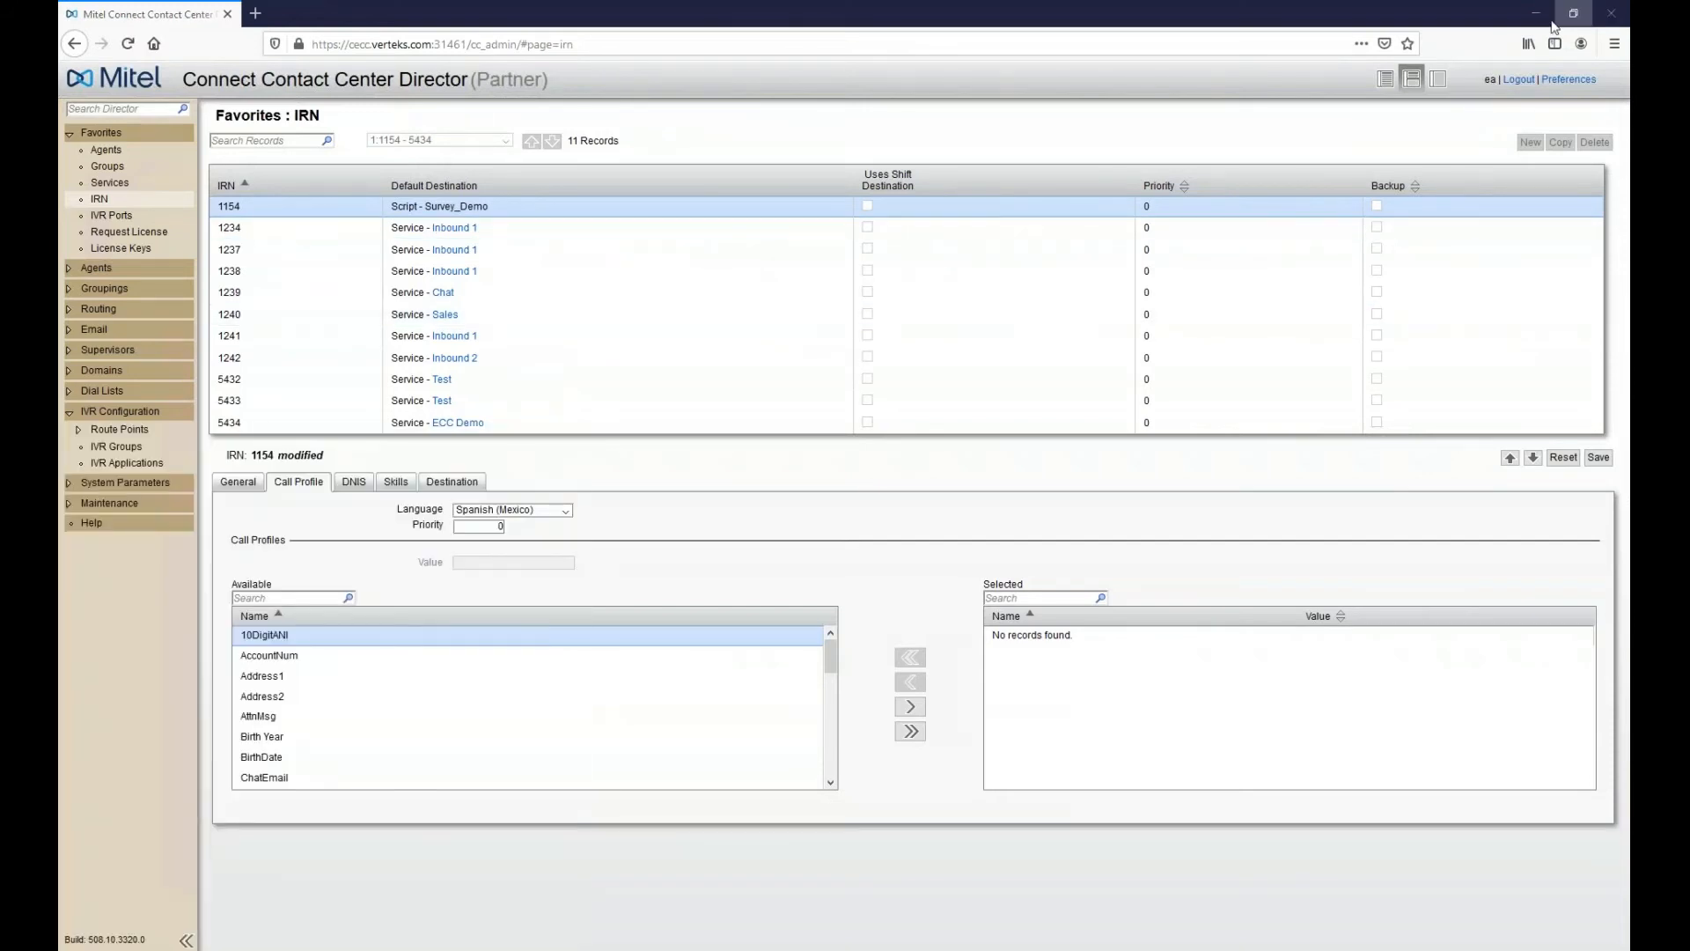
left_click(1536, 13)
left_click(66, 495)
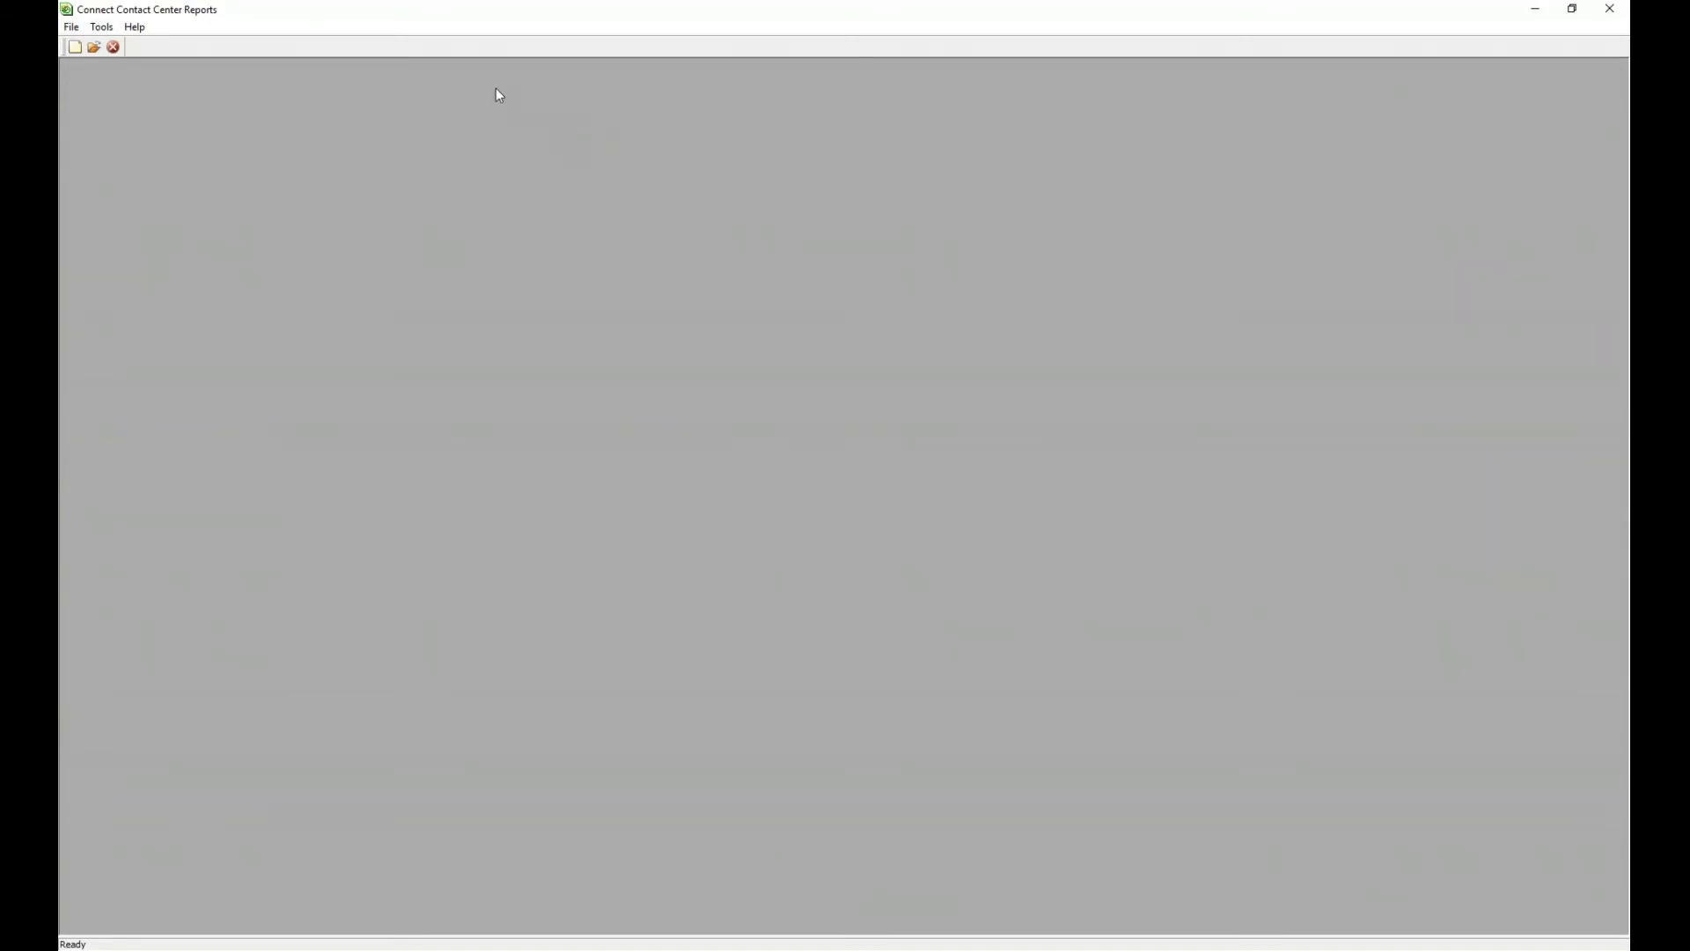
- Create a new tabular report from the 17.2 IVR Applications Reports by Date template
left_click(72, 29)
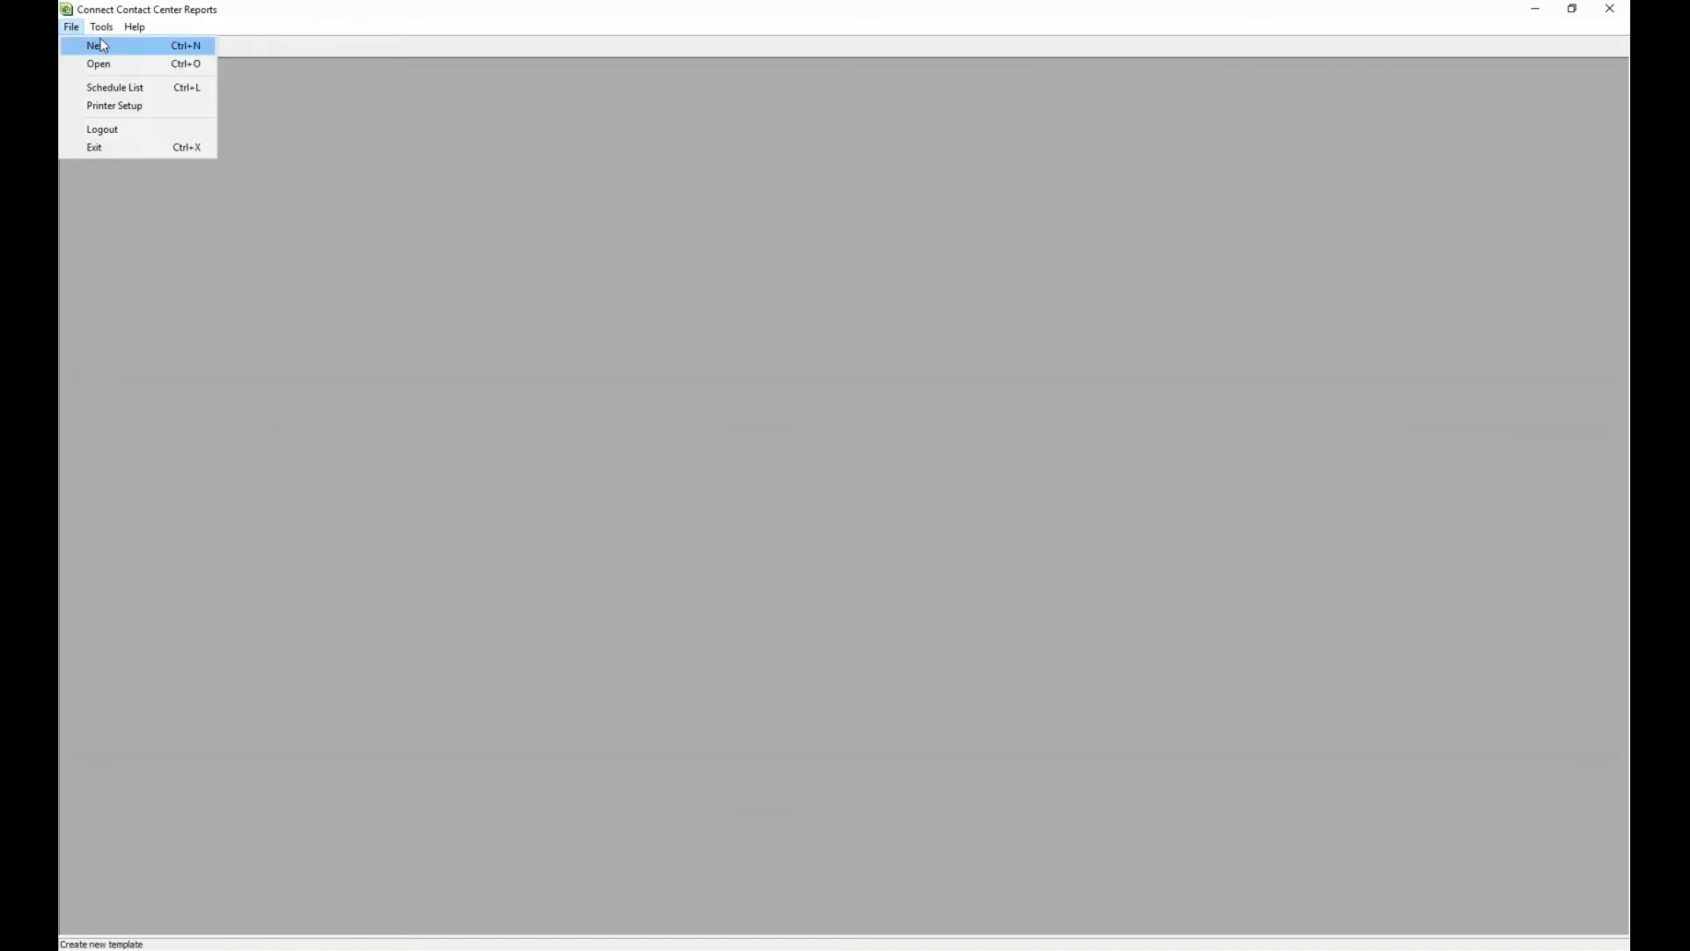
left_click(101, 45)
left_click_drag(111, 45, 318, 95)
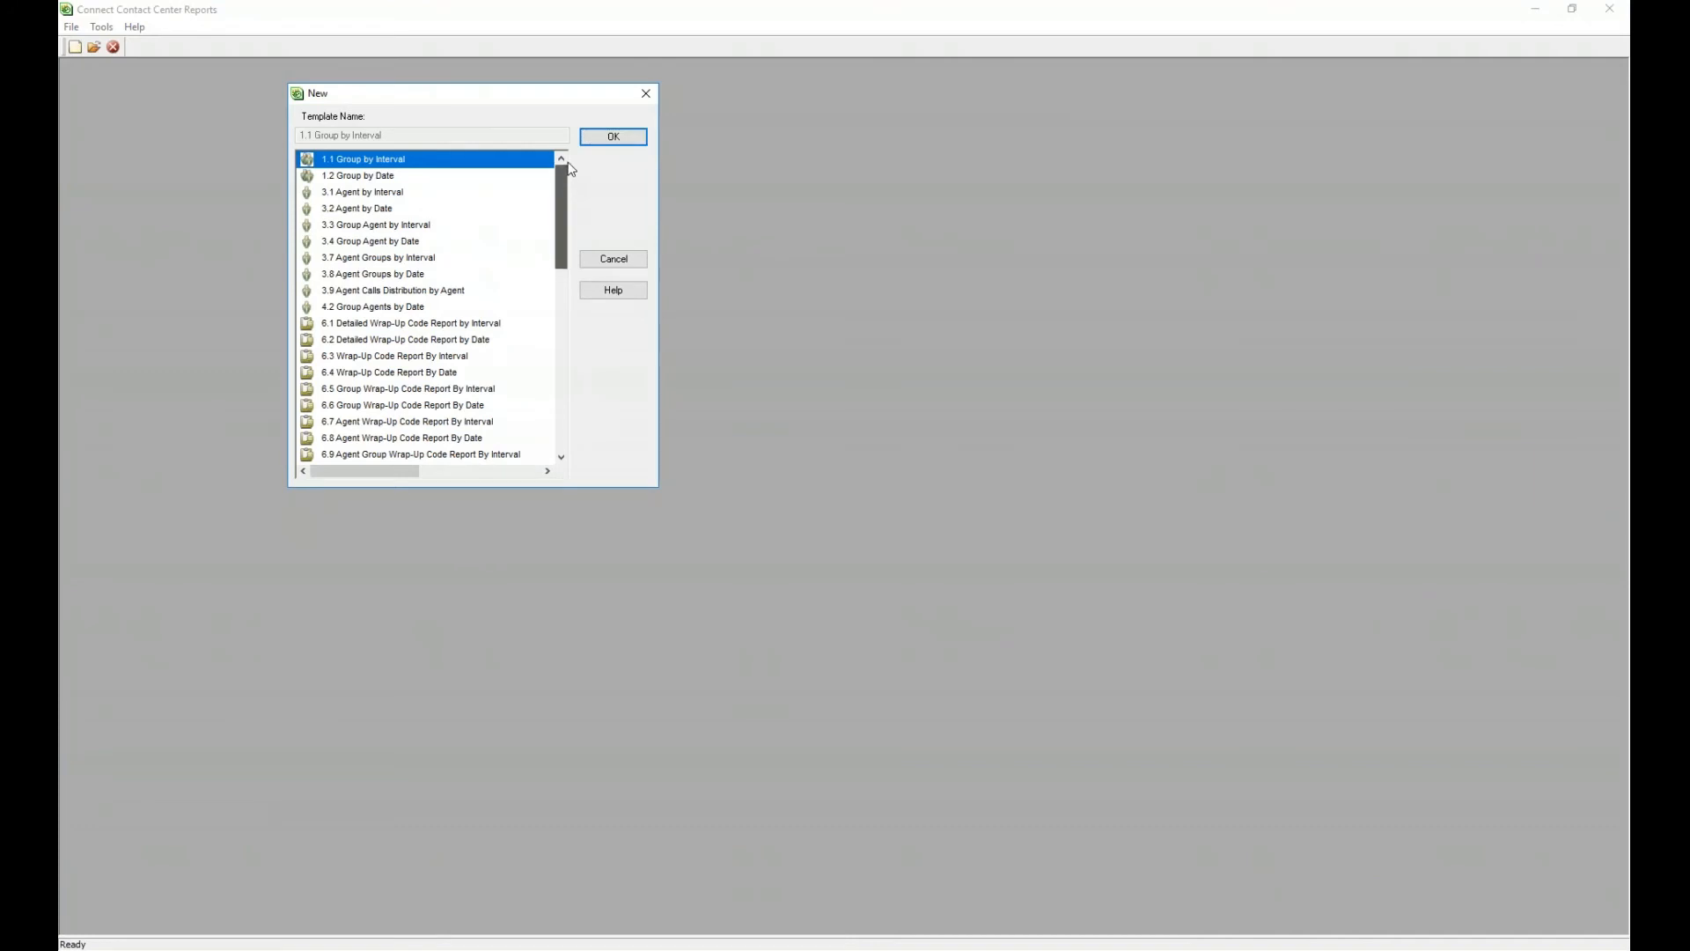
left_click_drag(558, 223, 566, 336)
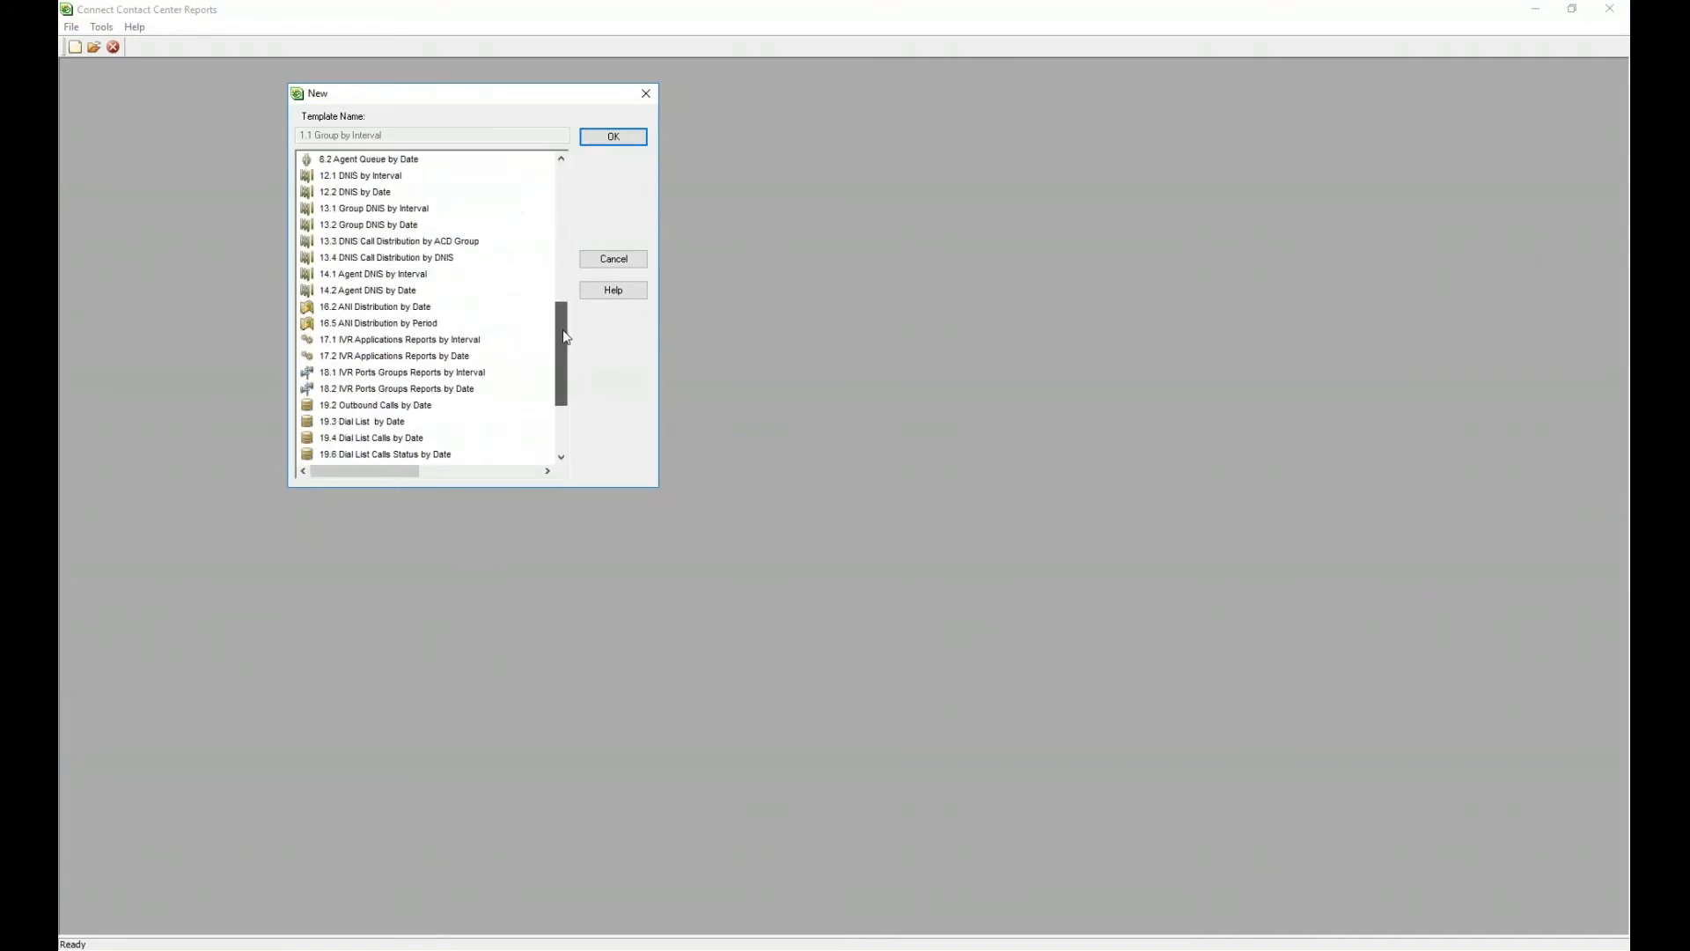
left_click(393, 359)
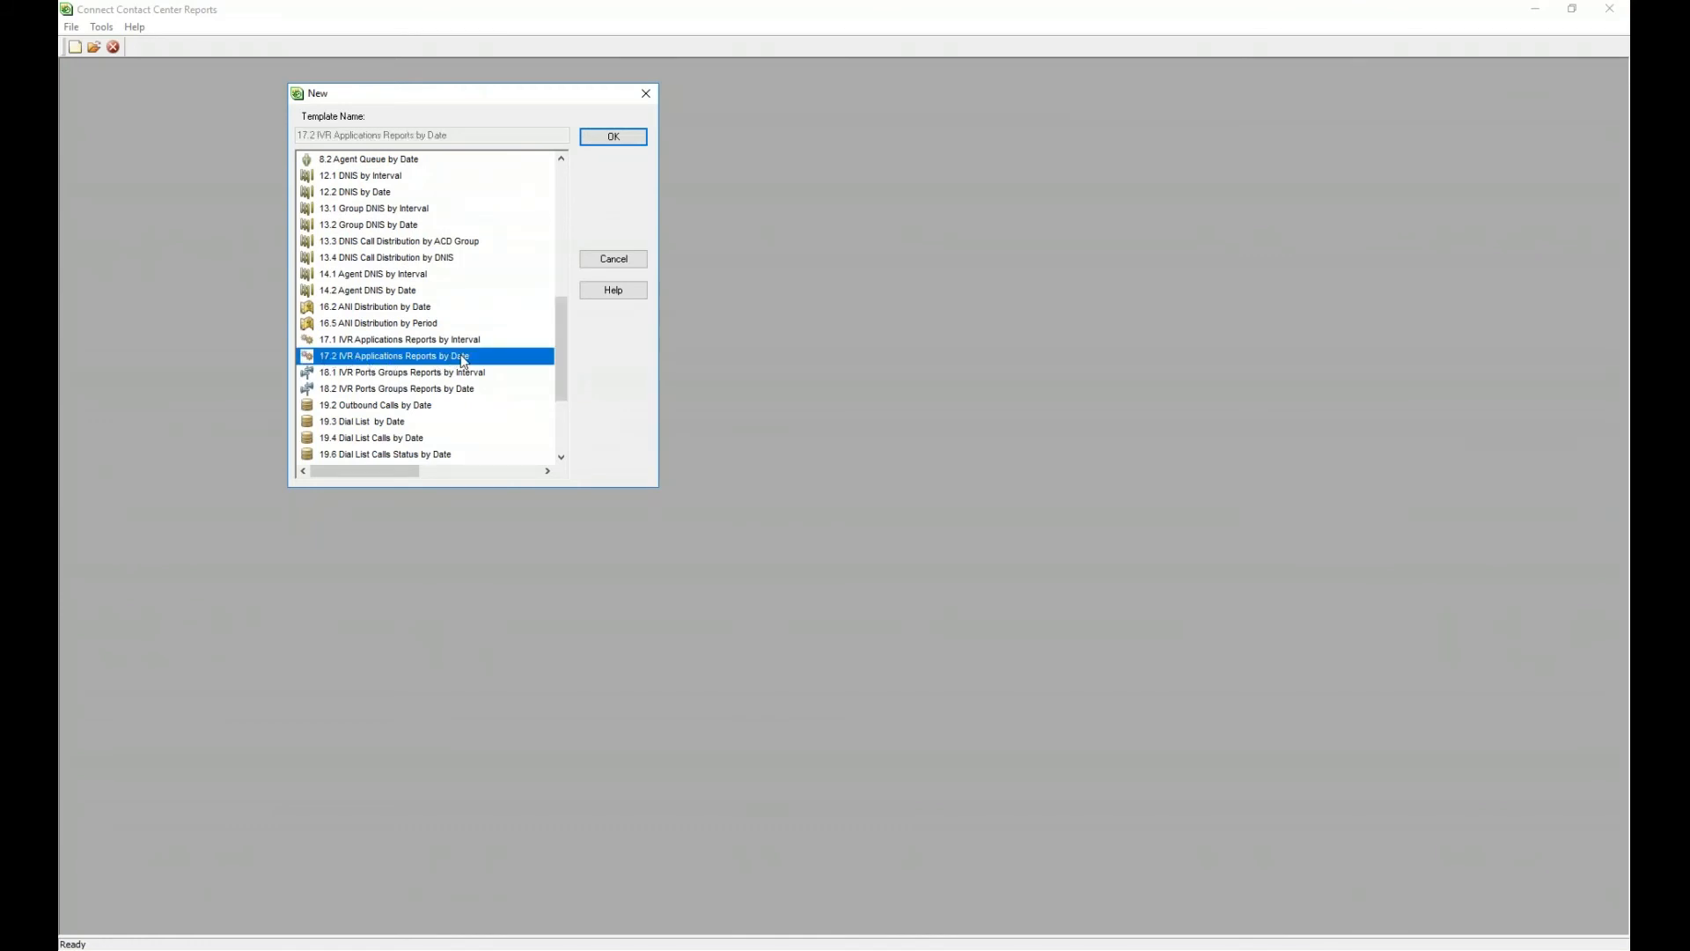
left_click(483, 340)
left_click(484, 358)
left_click(487, 338)
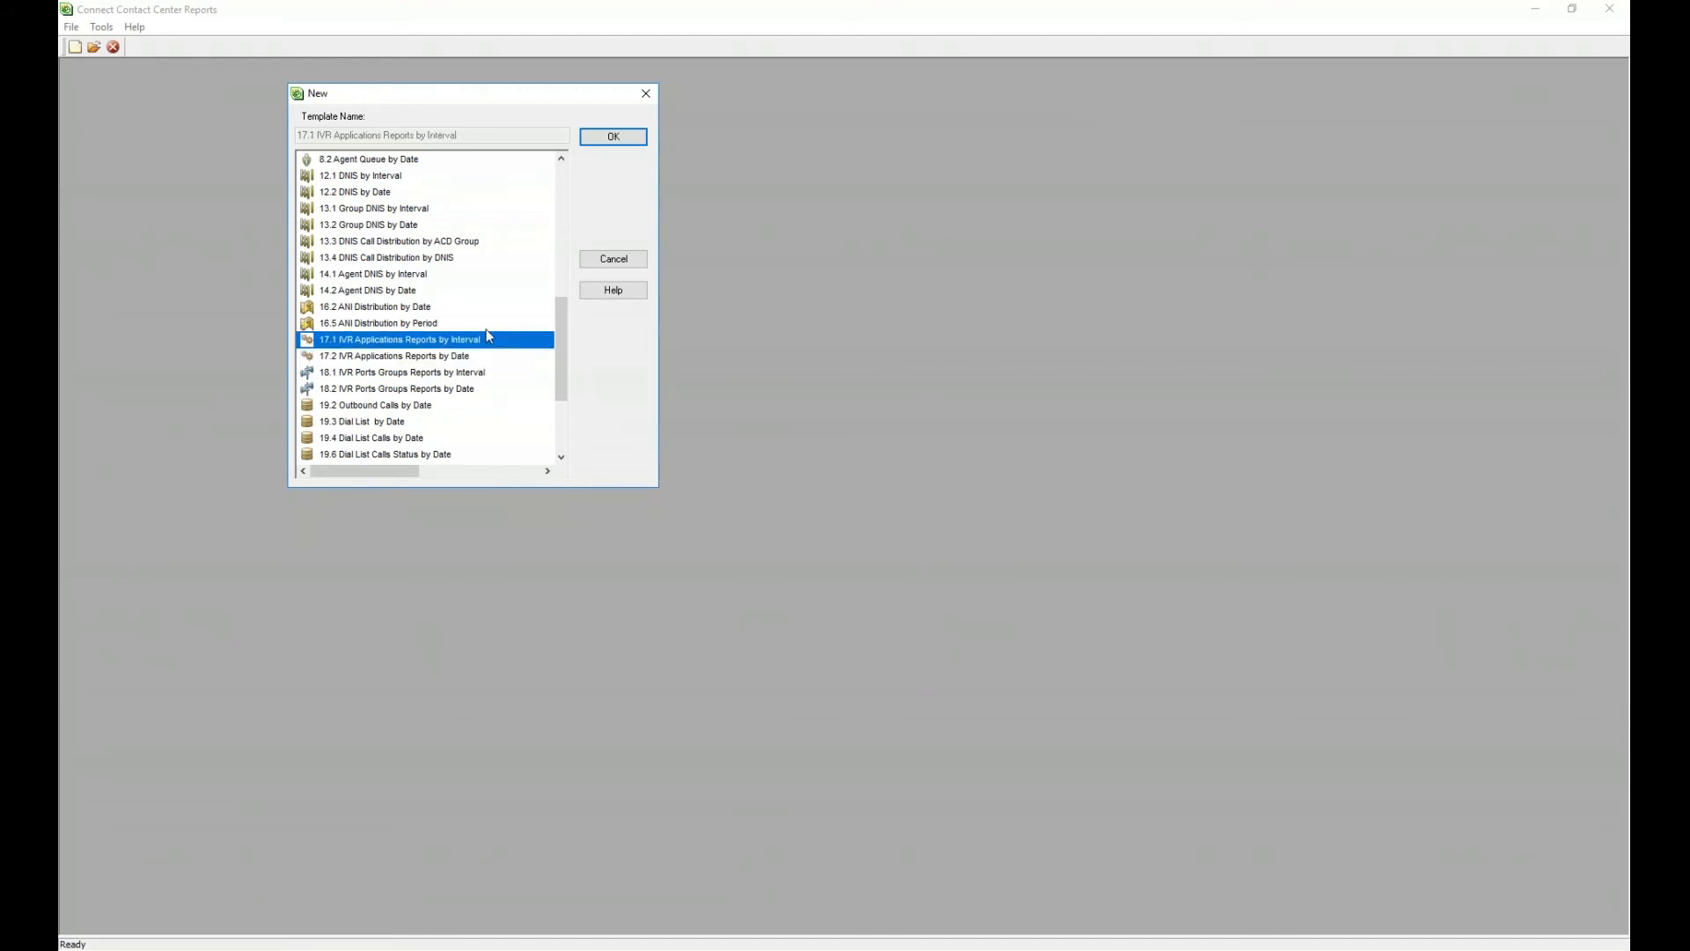
left_click(396, 355)
left_click(613, 137)
left_click_drag(385, 67, 444, 77)
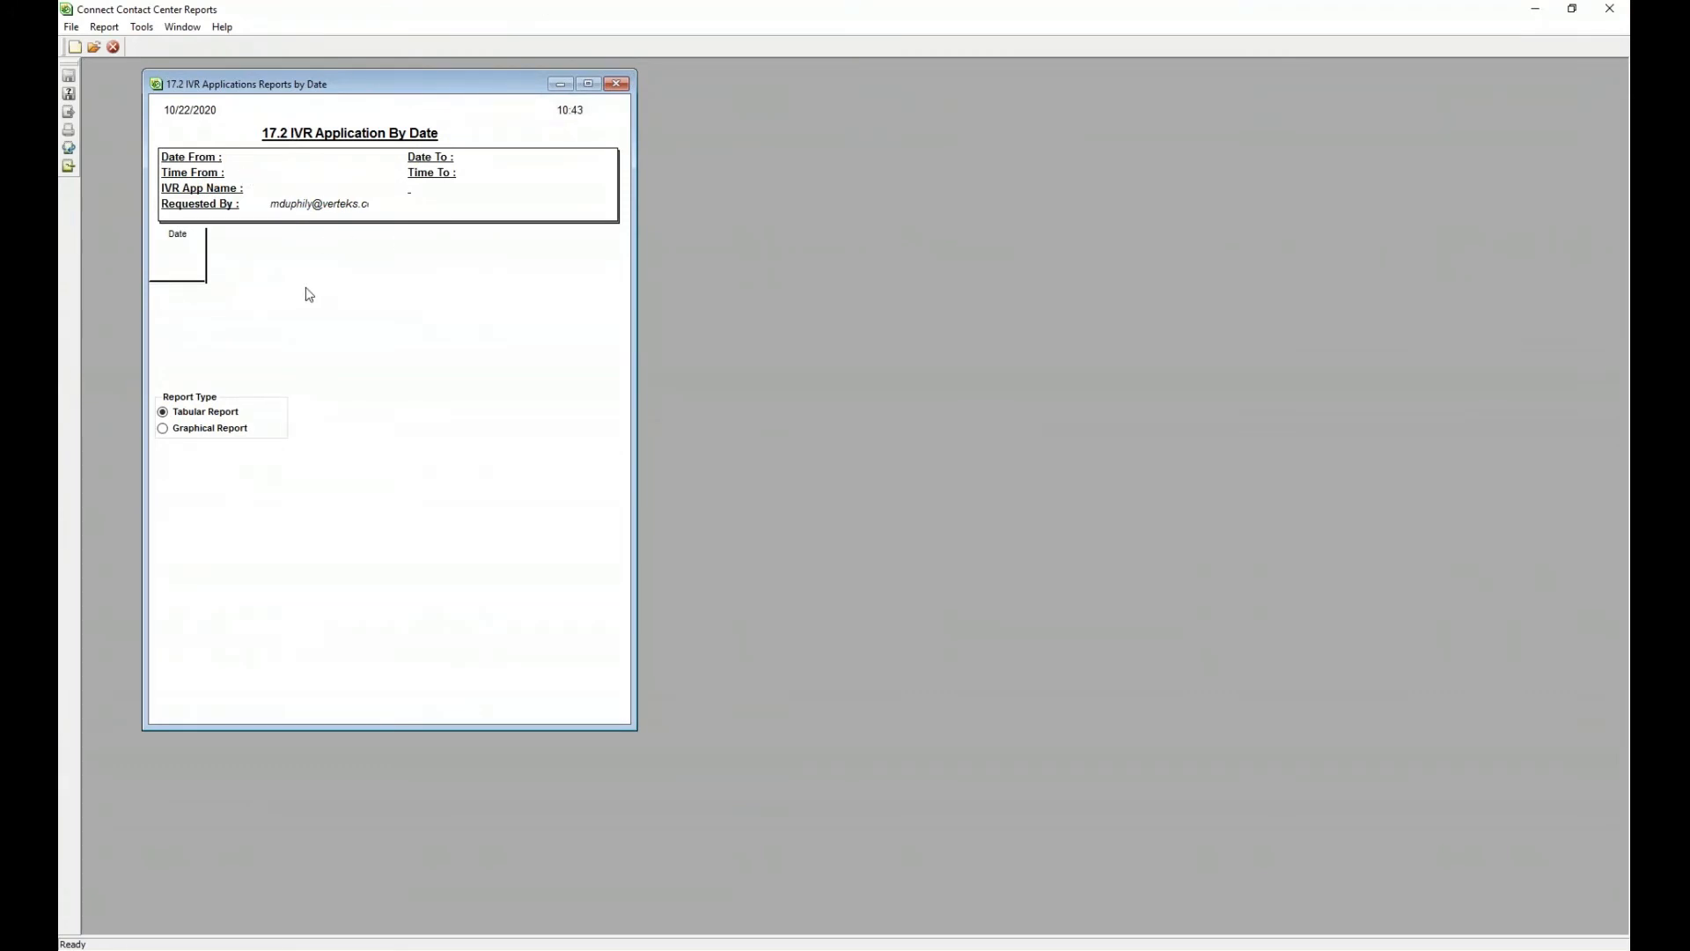
- Add the 47 Num of accesses by incoming calls column beside Date in the IVR report
right_click(238, 250)
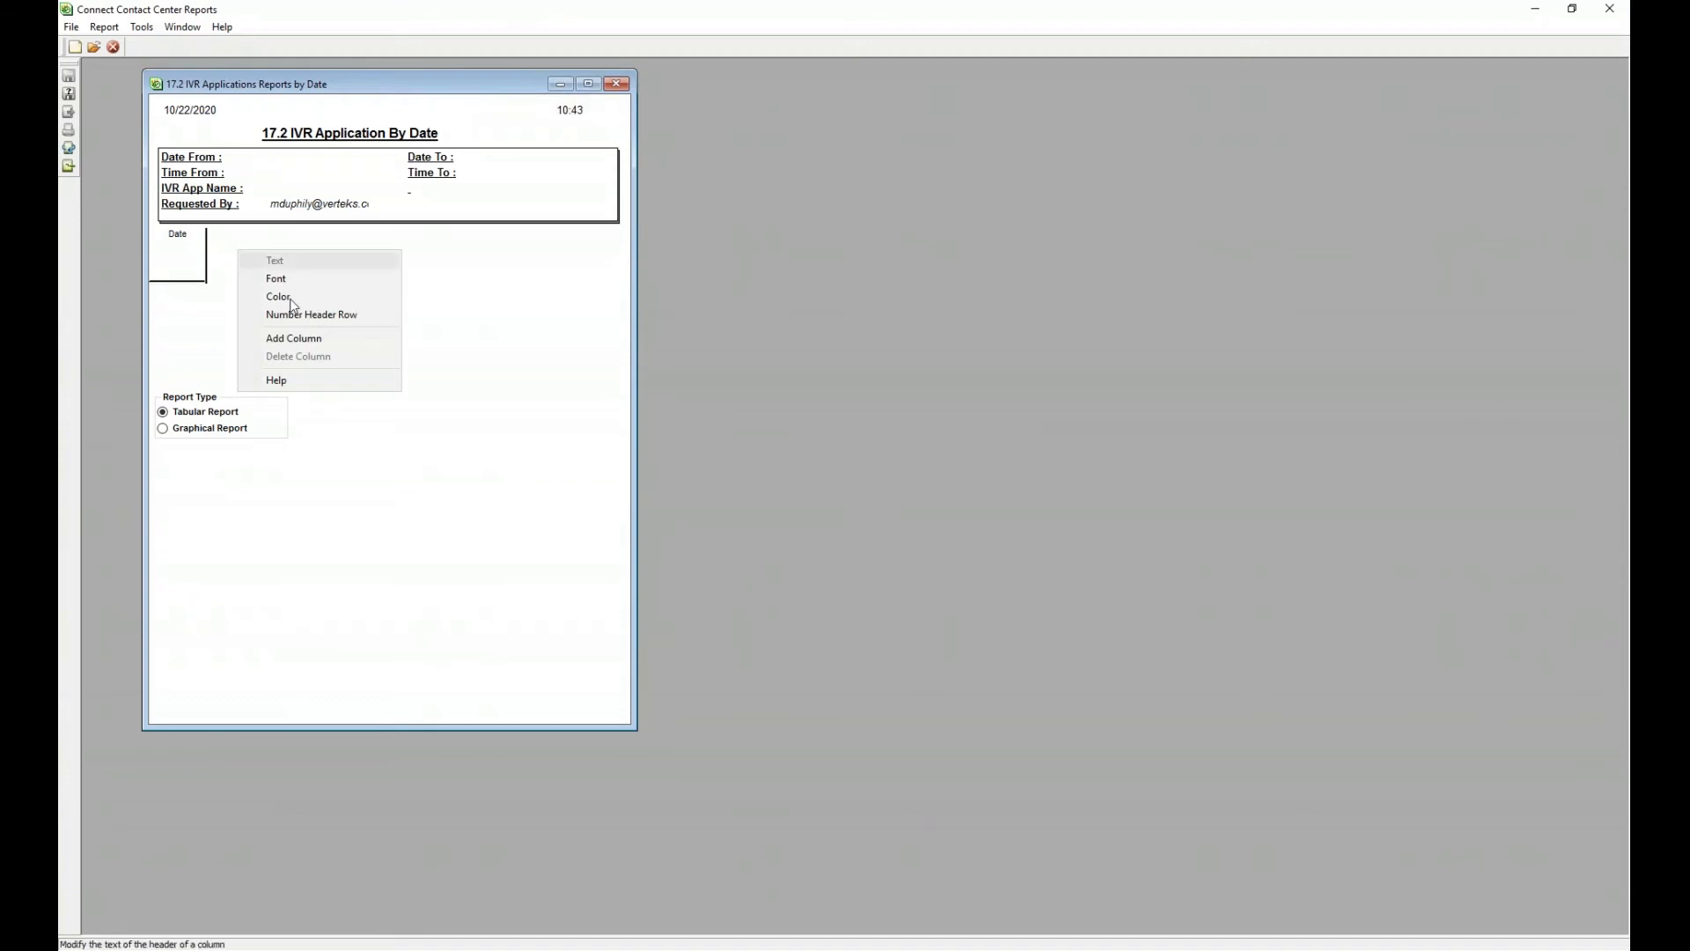
left_click(322, 341)
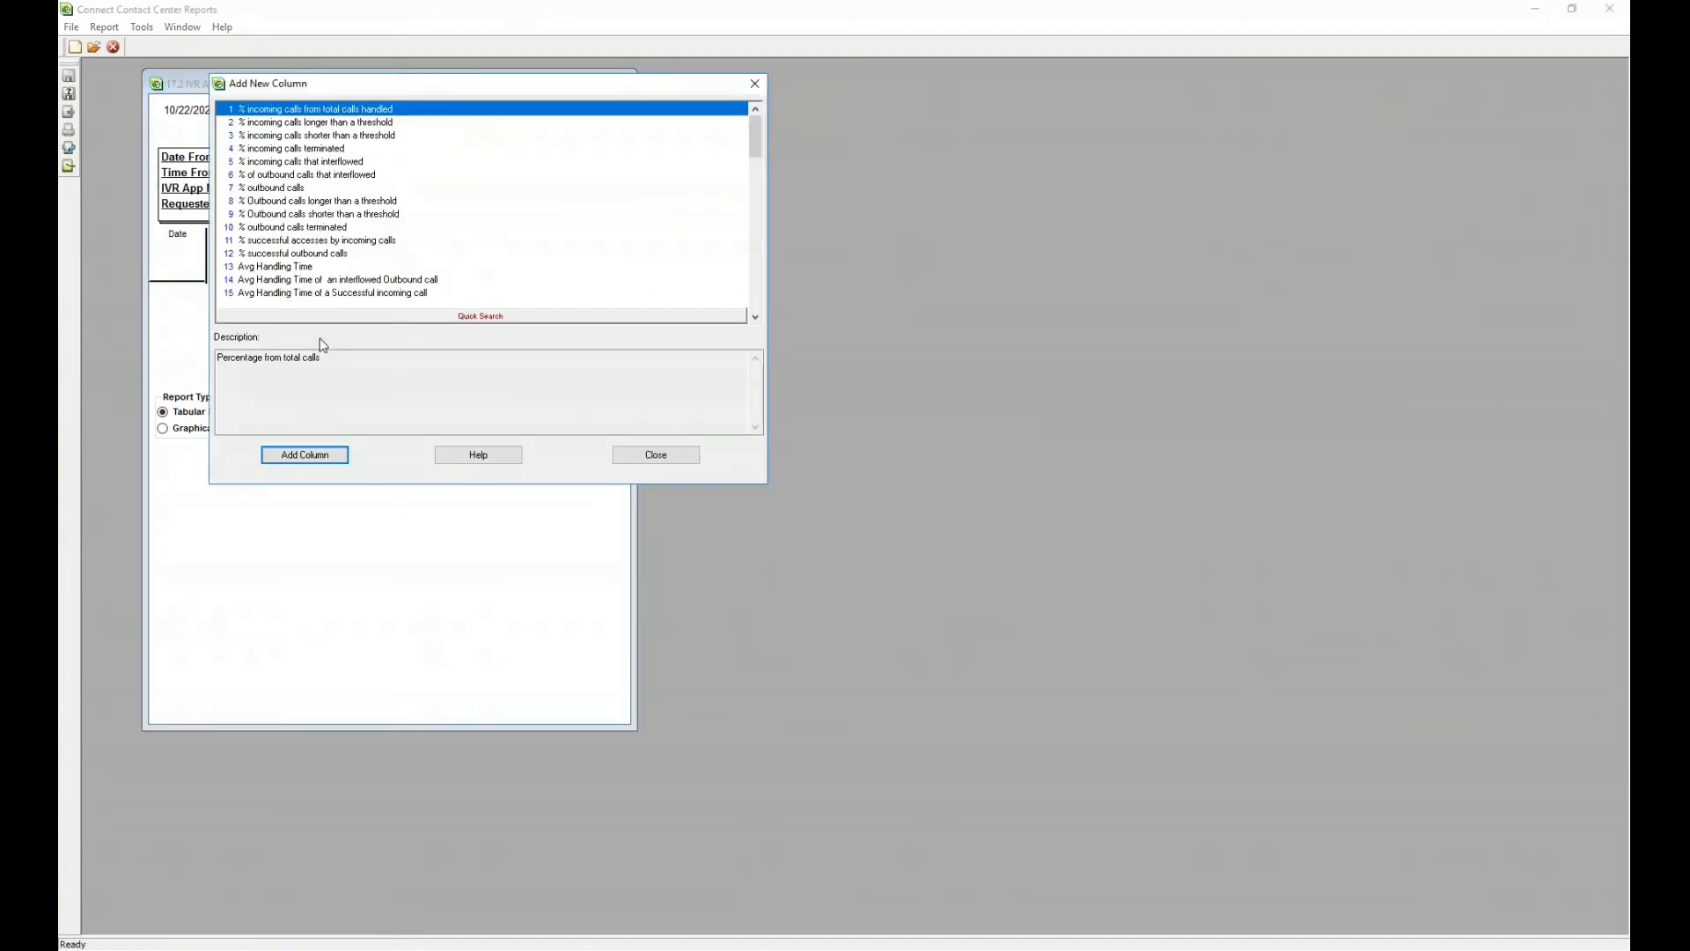
left_click_drag(757, 136, 745, 240)
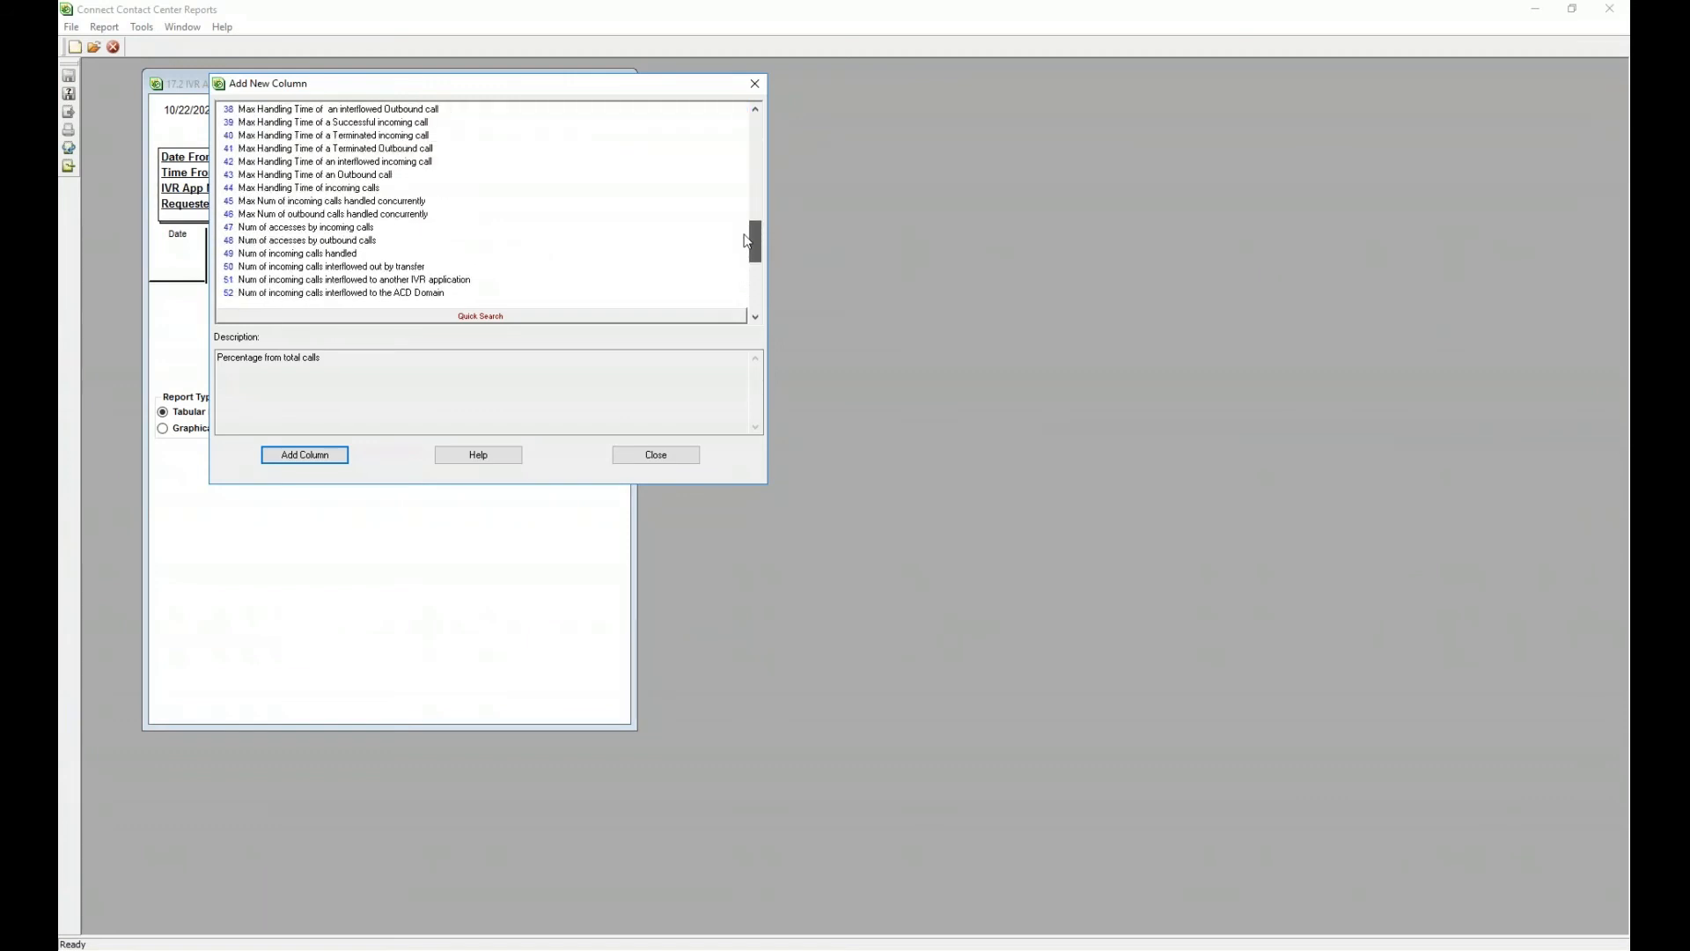
left_click(257, 231)
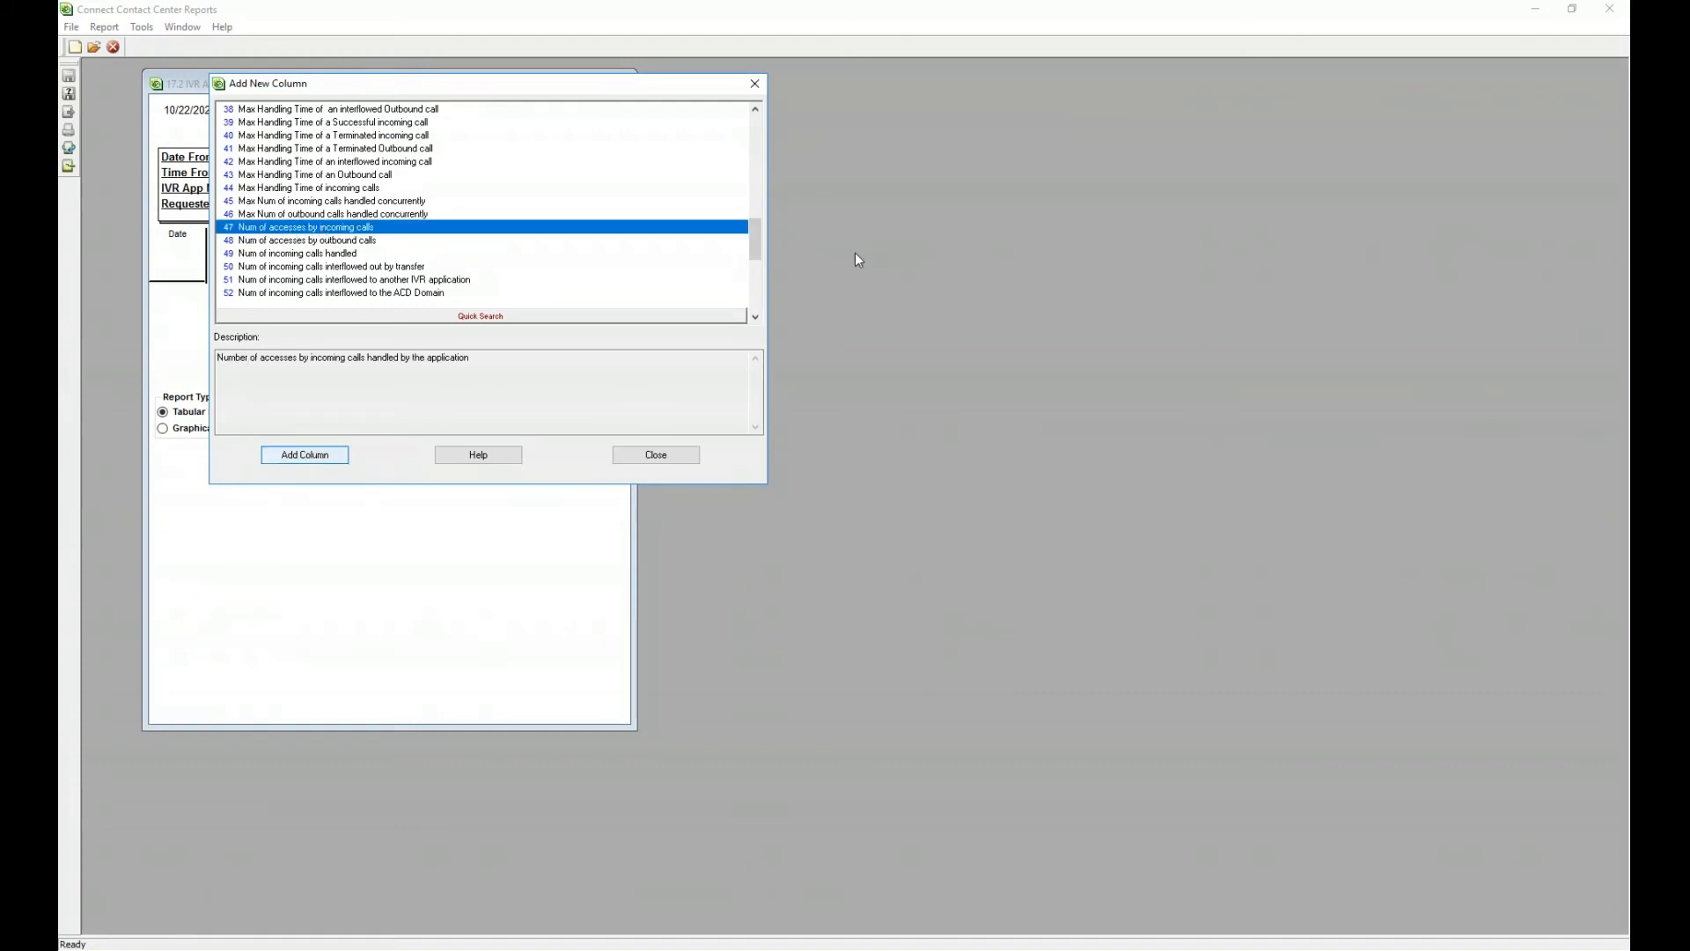
mouse_move(756, 238)
left_mouse_down()
mouse_move(759, 212)
mouse_move(761, 227)
left_mouse_up()
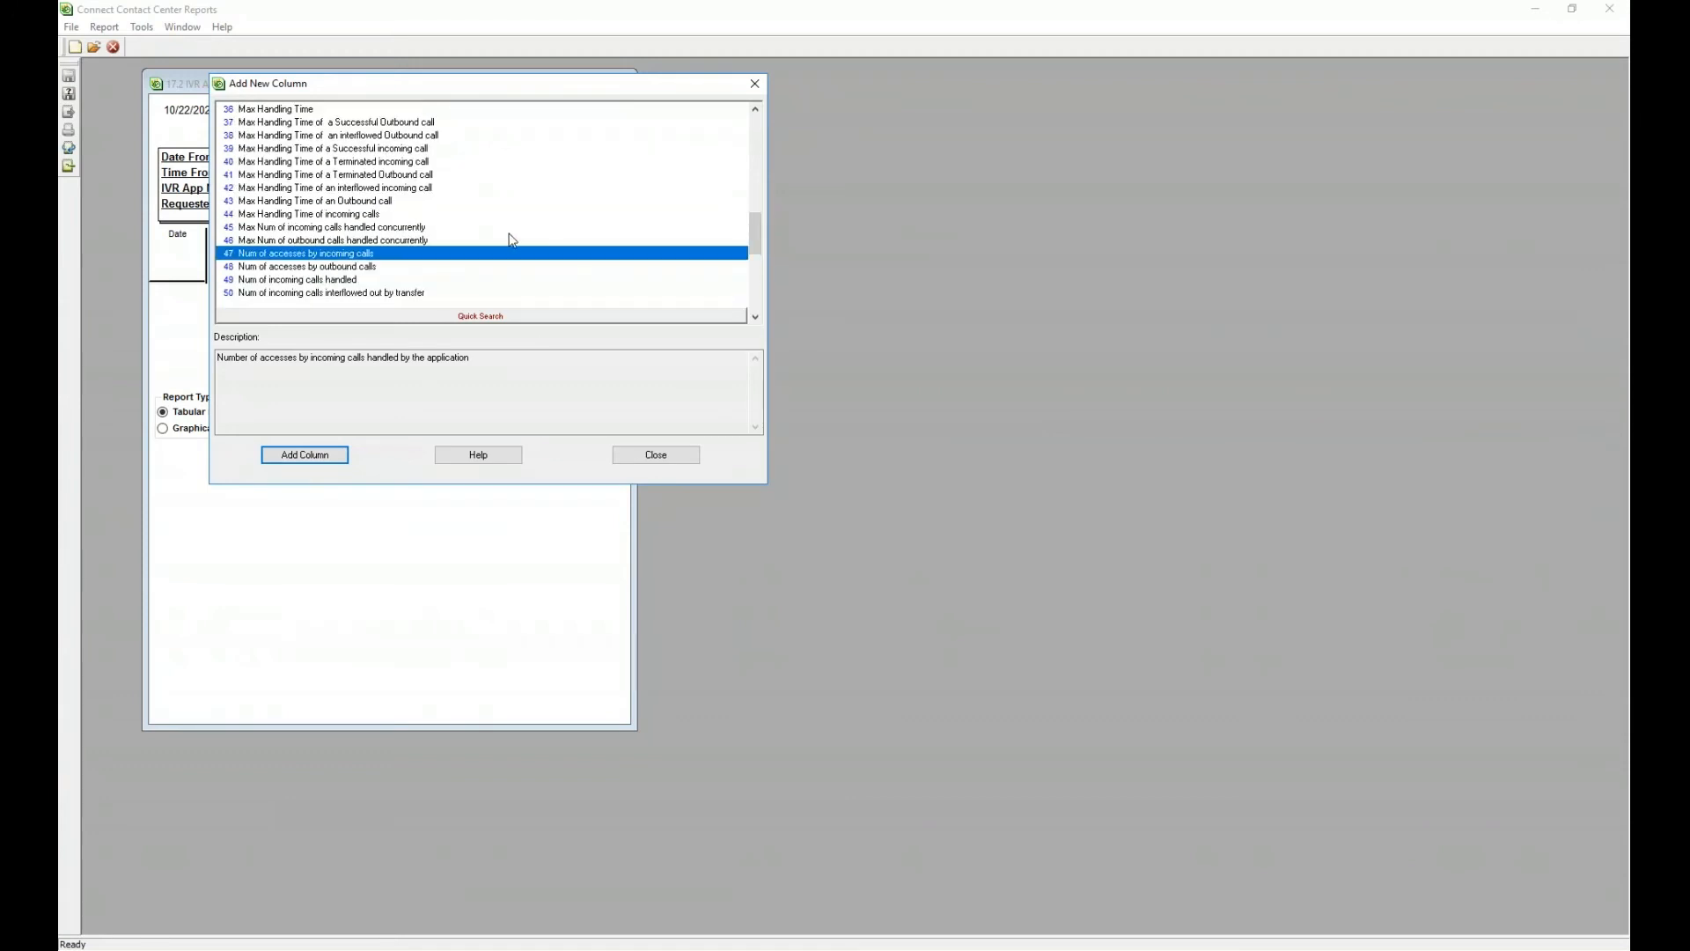
left_click(319, 460)
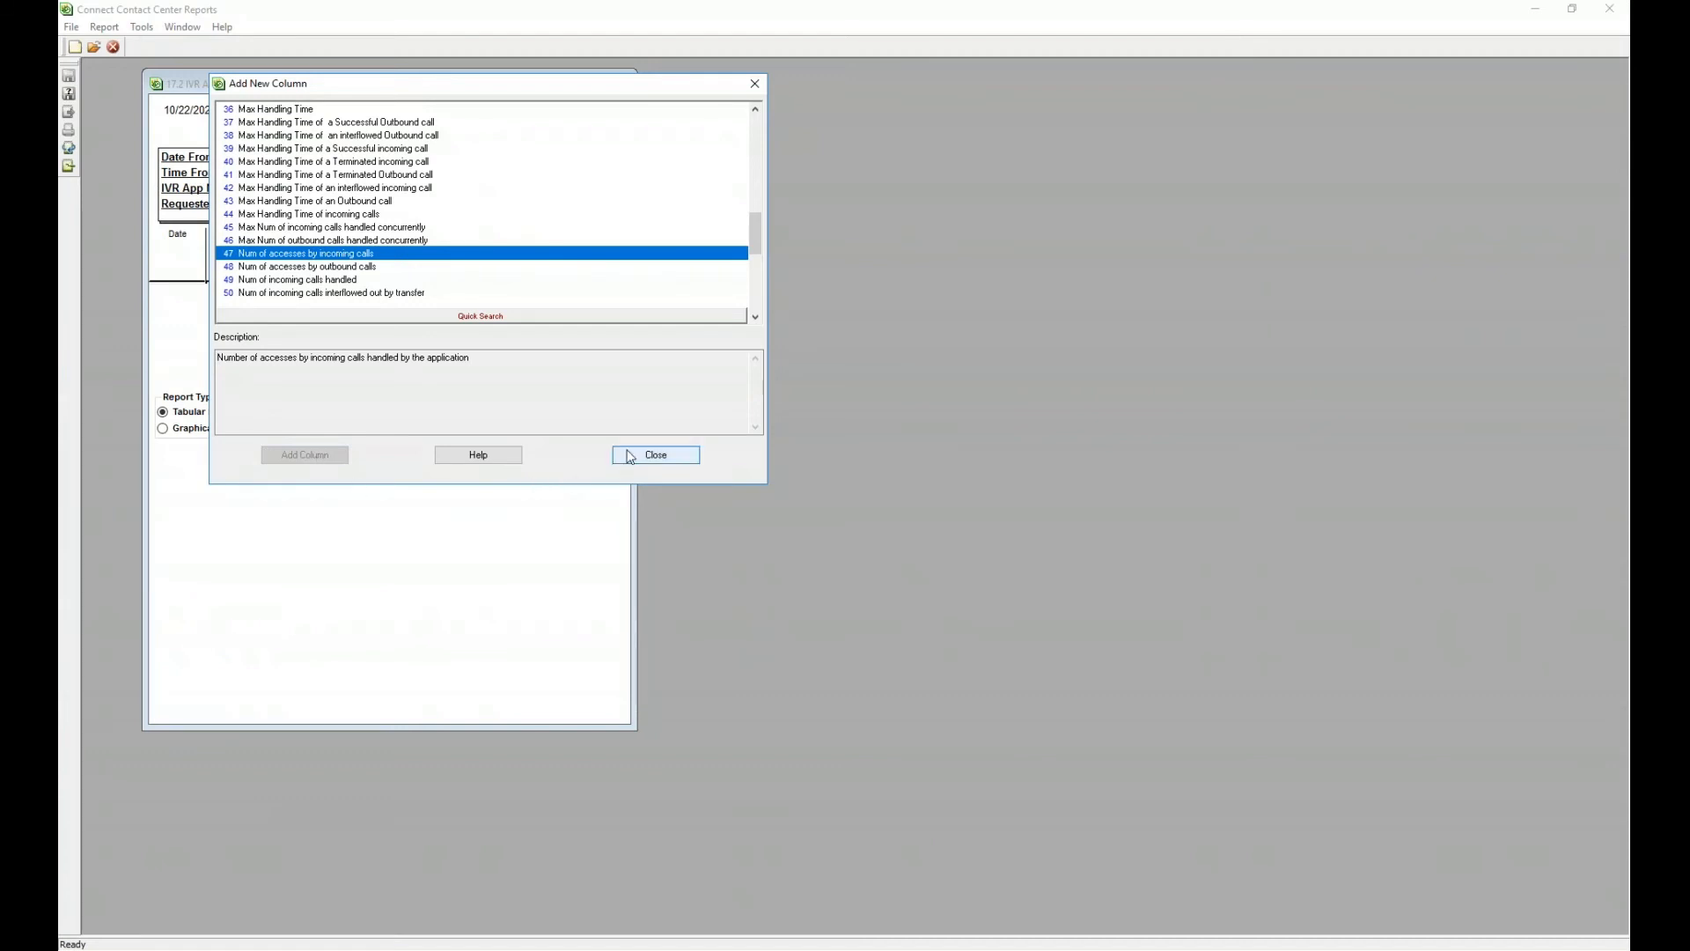
left_click(628, 454)
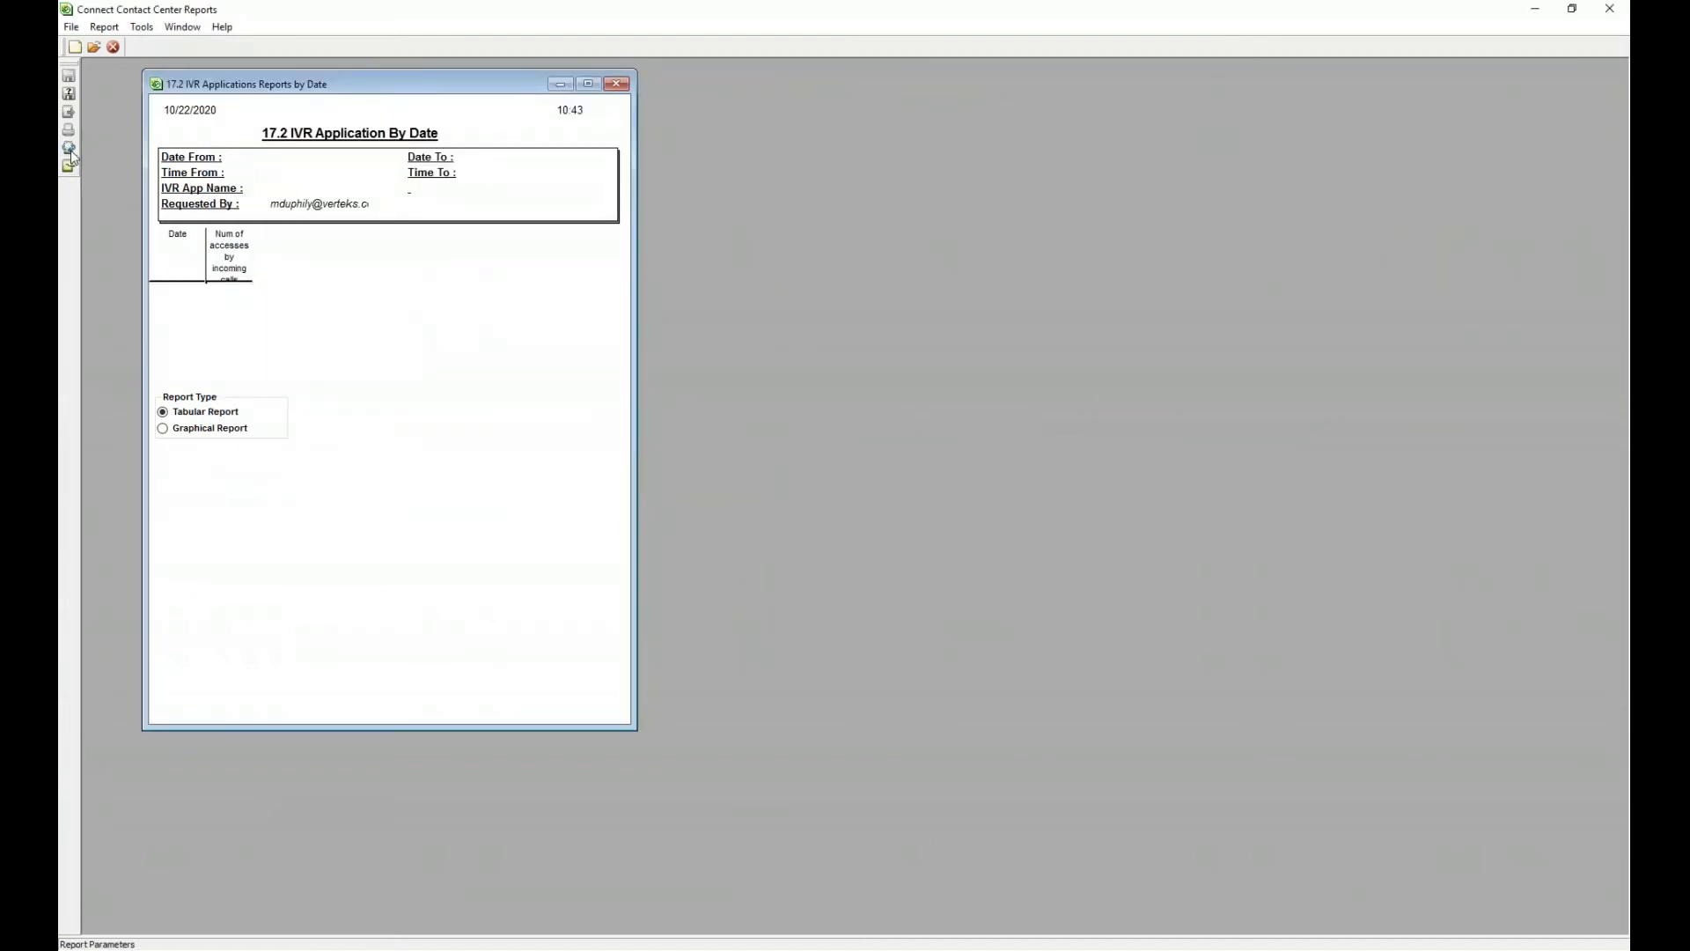
- Include all three IVR applications, Survey Option 1–3, in the report parameters
left_click(68, 154)
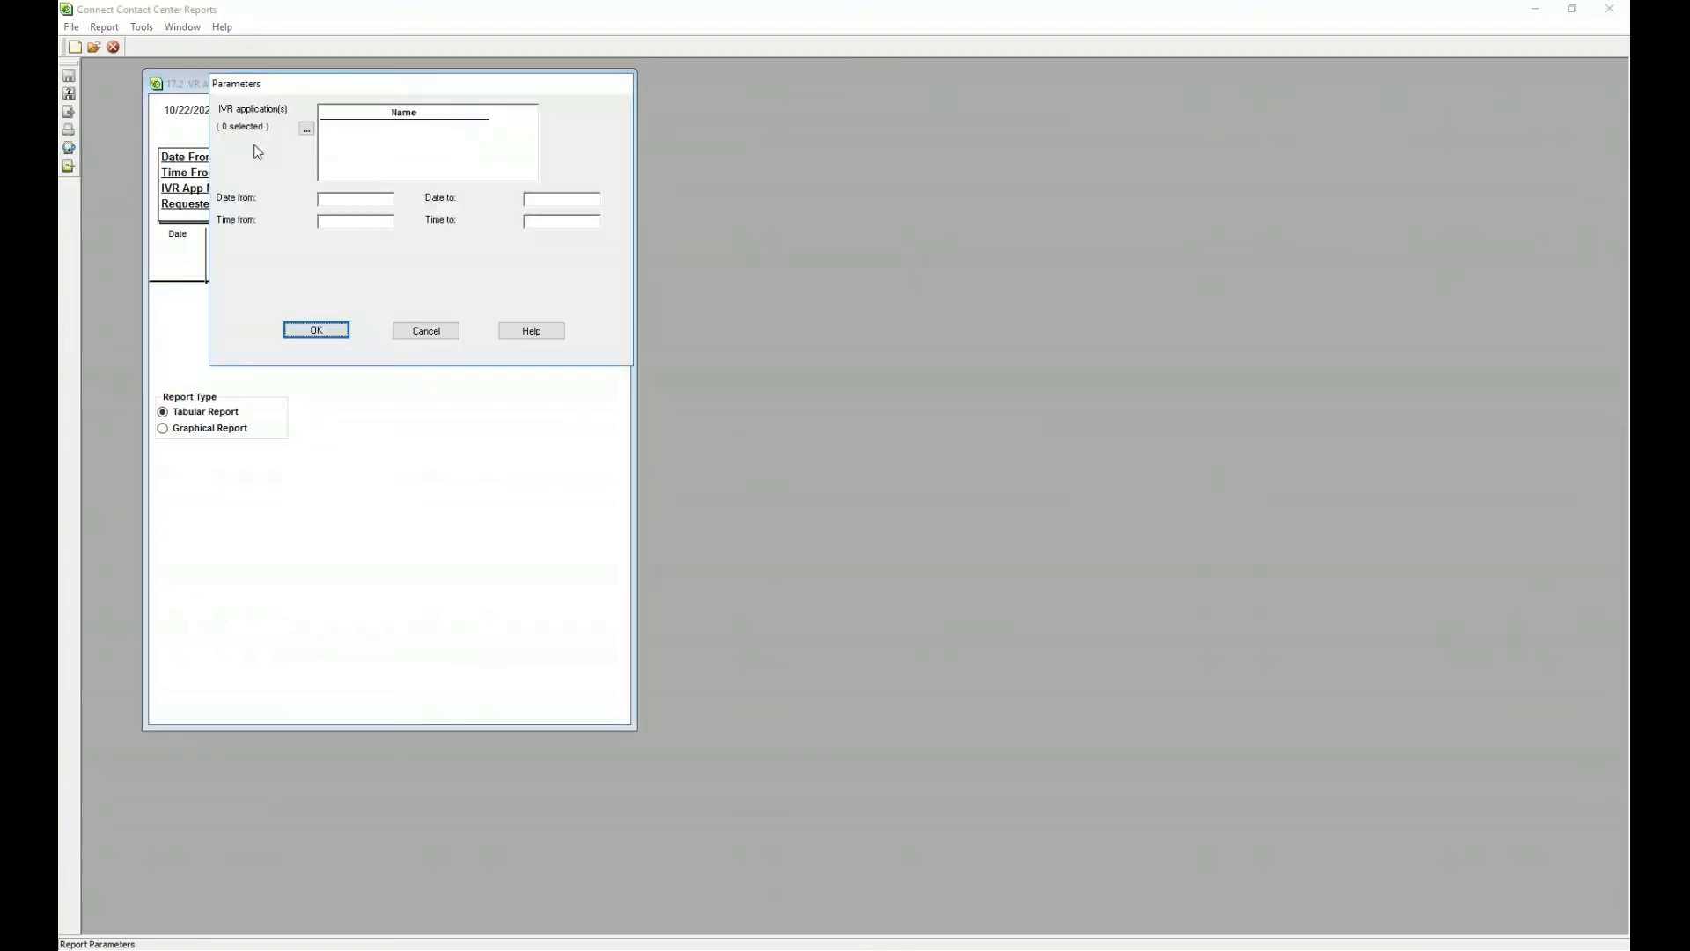
left_click(306, 131)
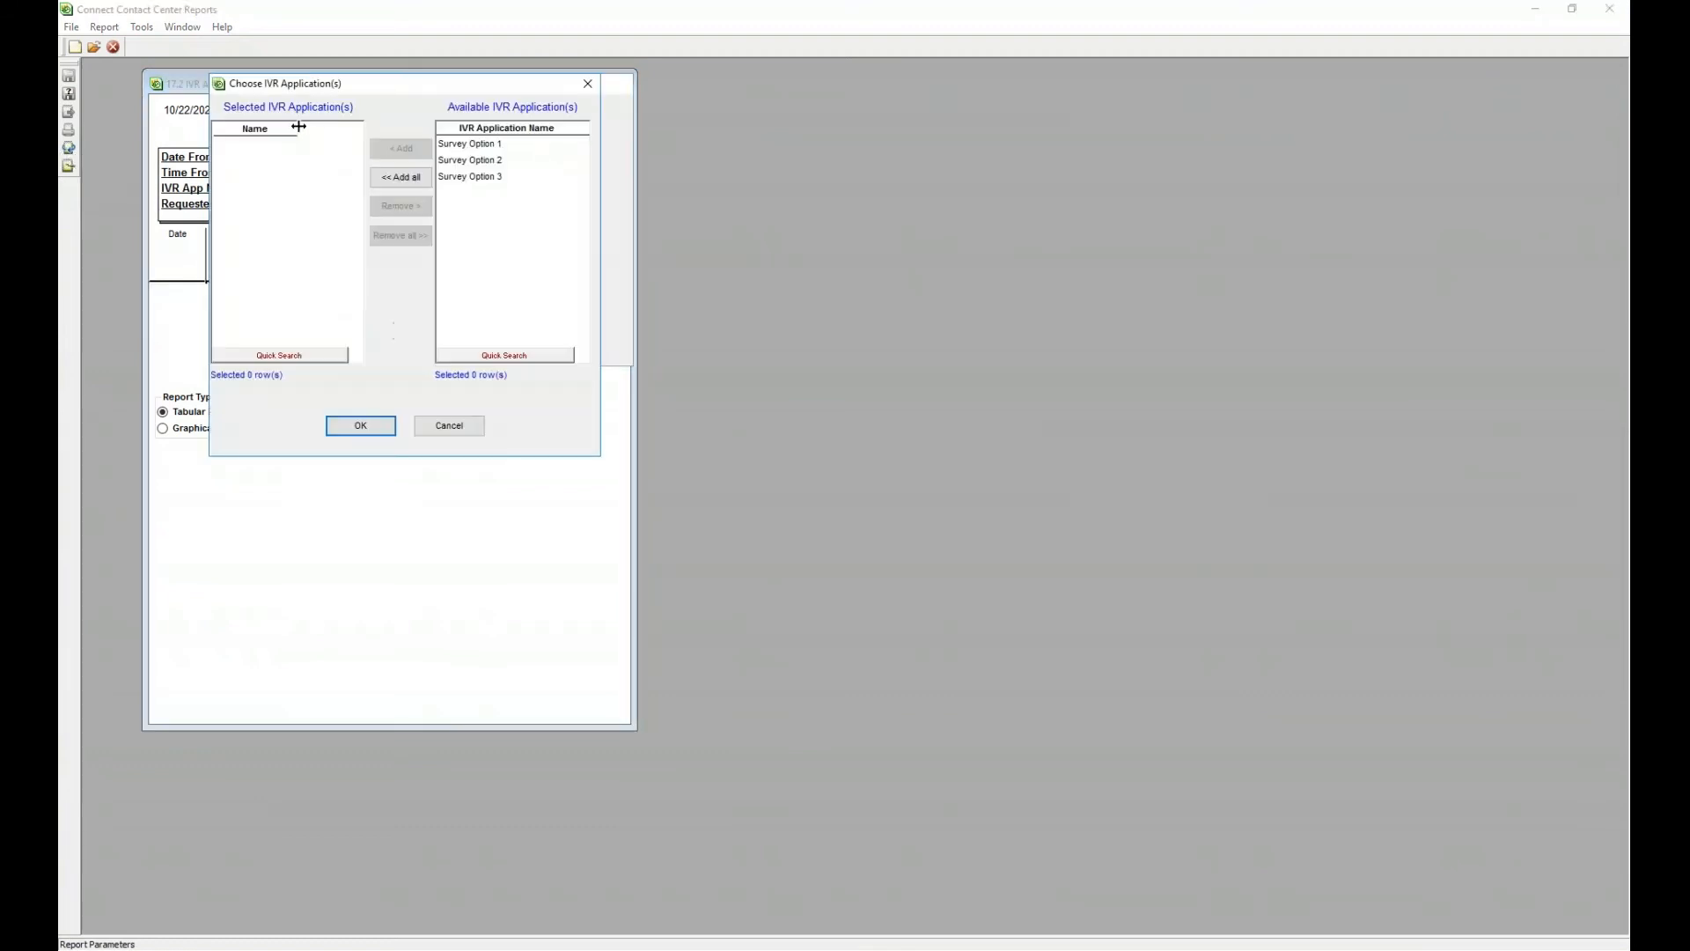
left_click(409, 179)
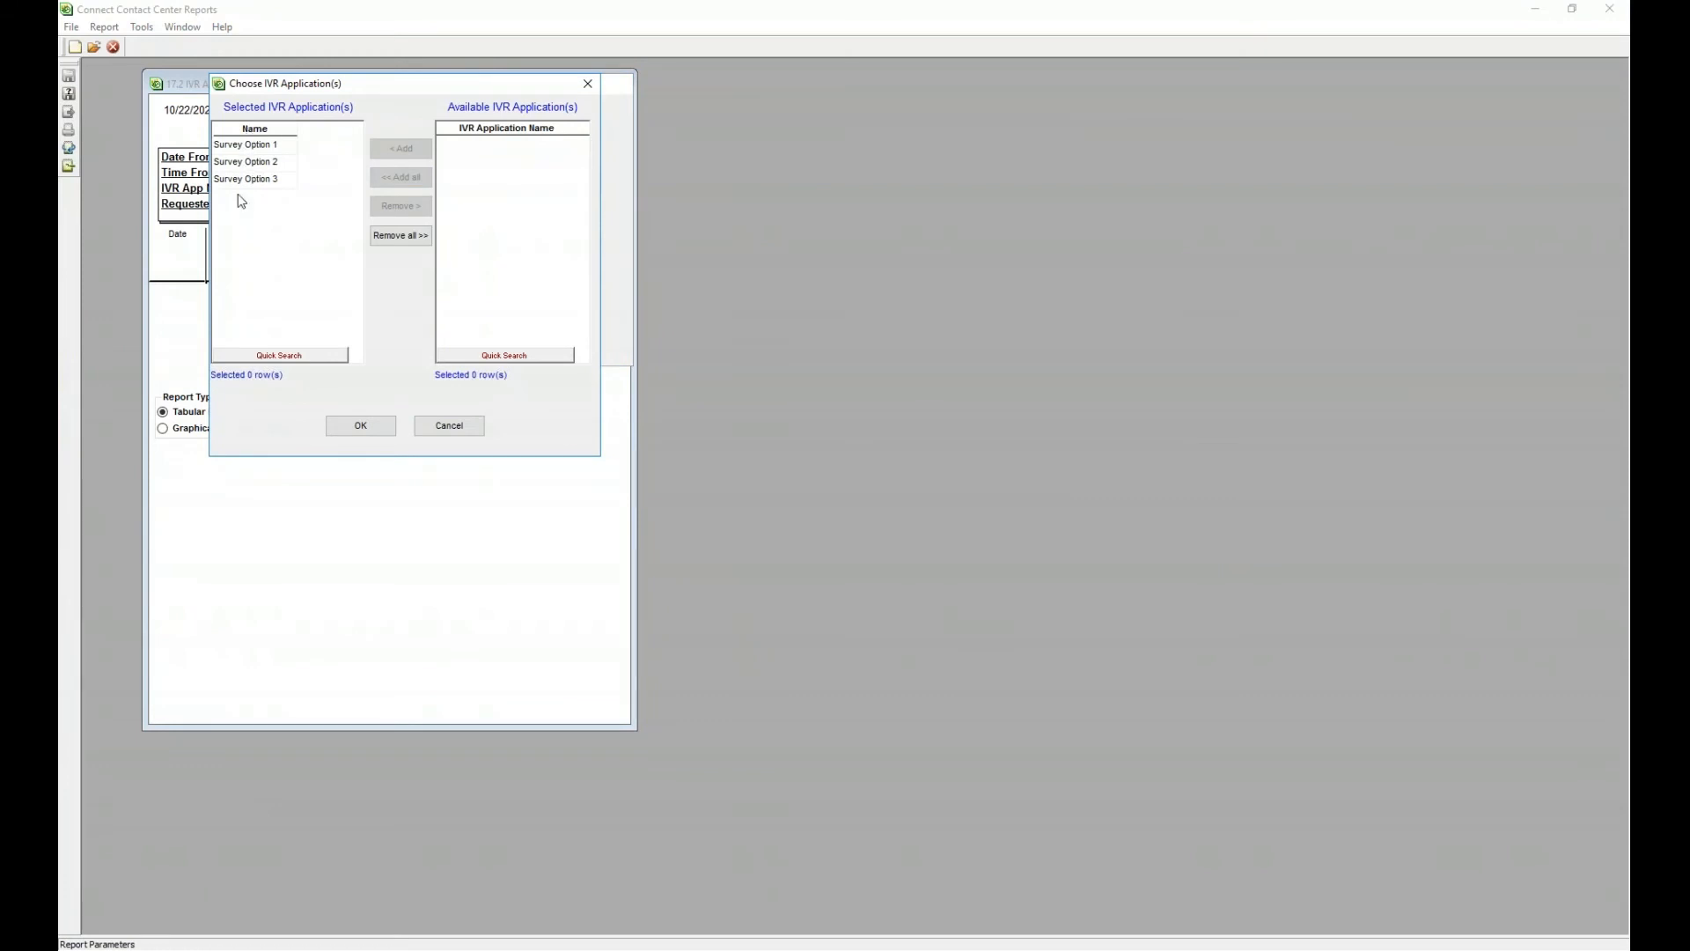
left_click(389, 432)
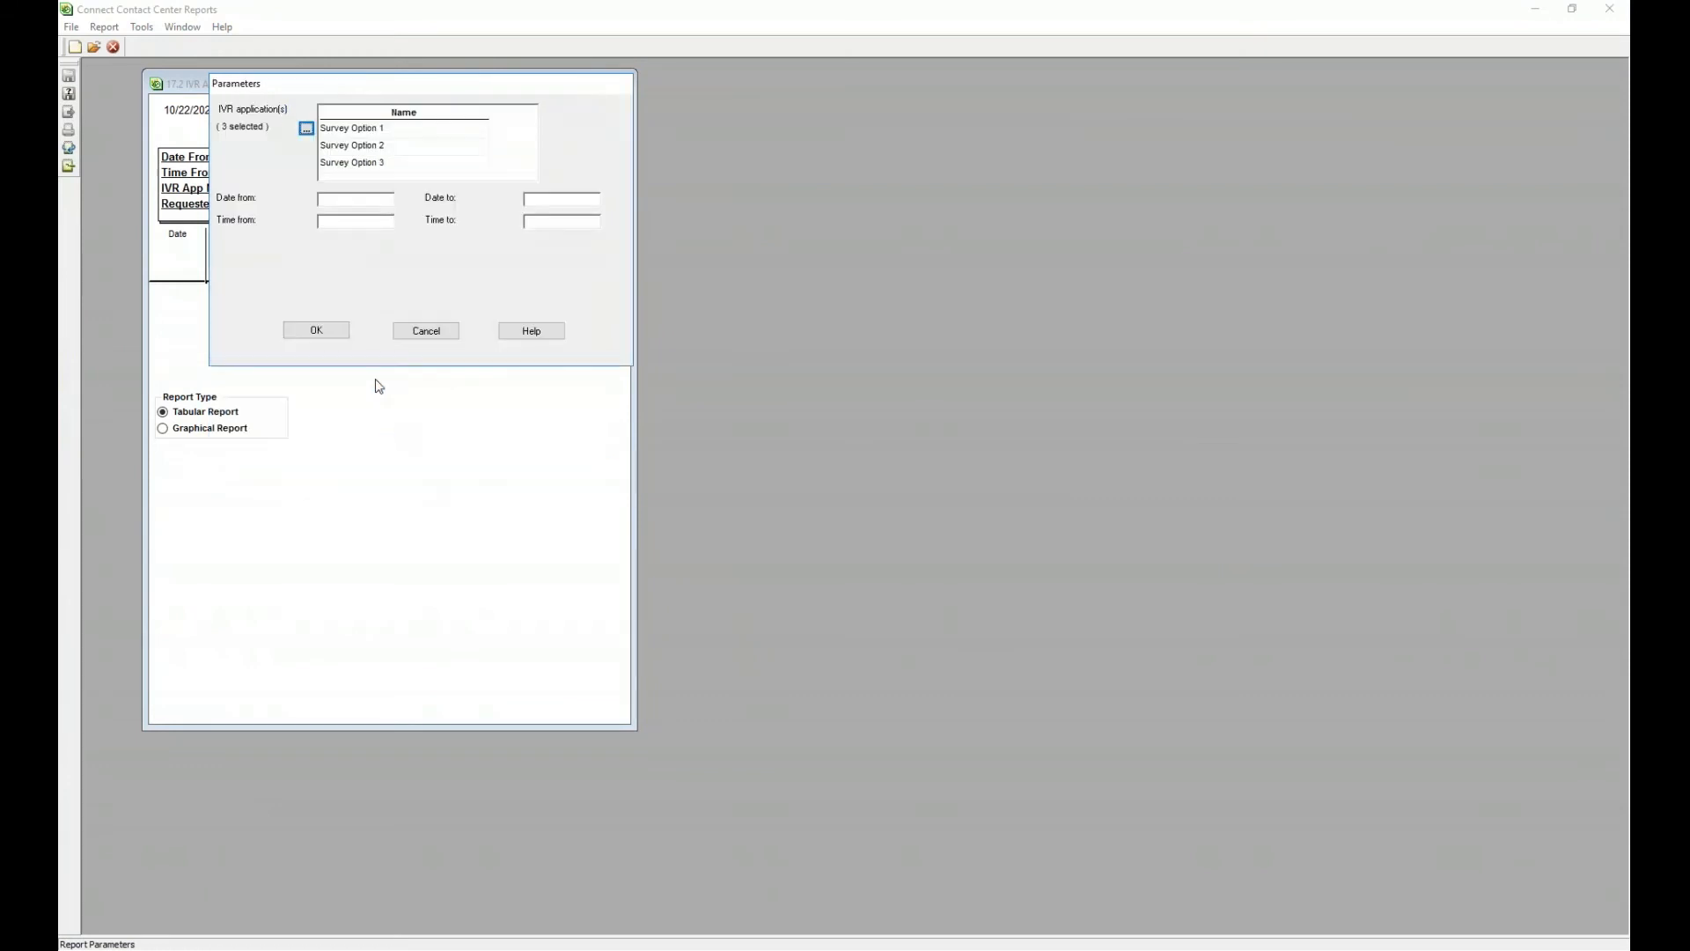
- Set the report's specific date range to 10/21/2020
left_click(350, 207)
left_click(247, 210)
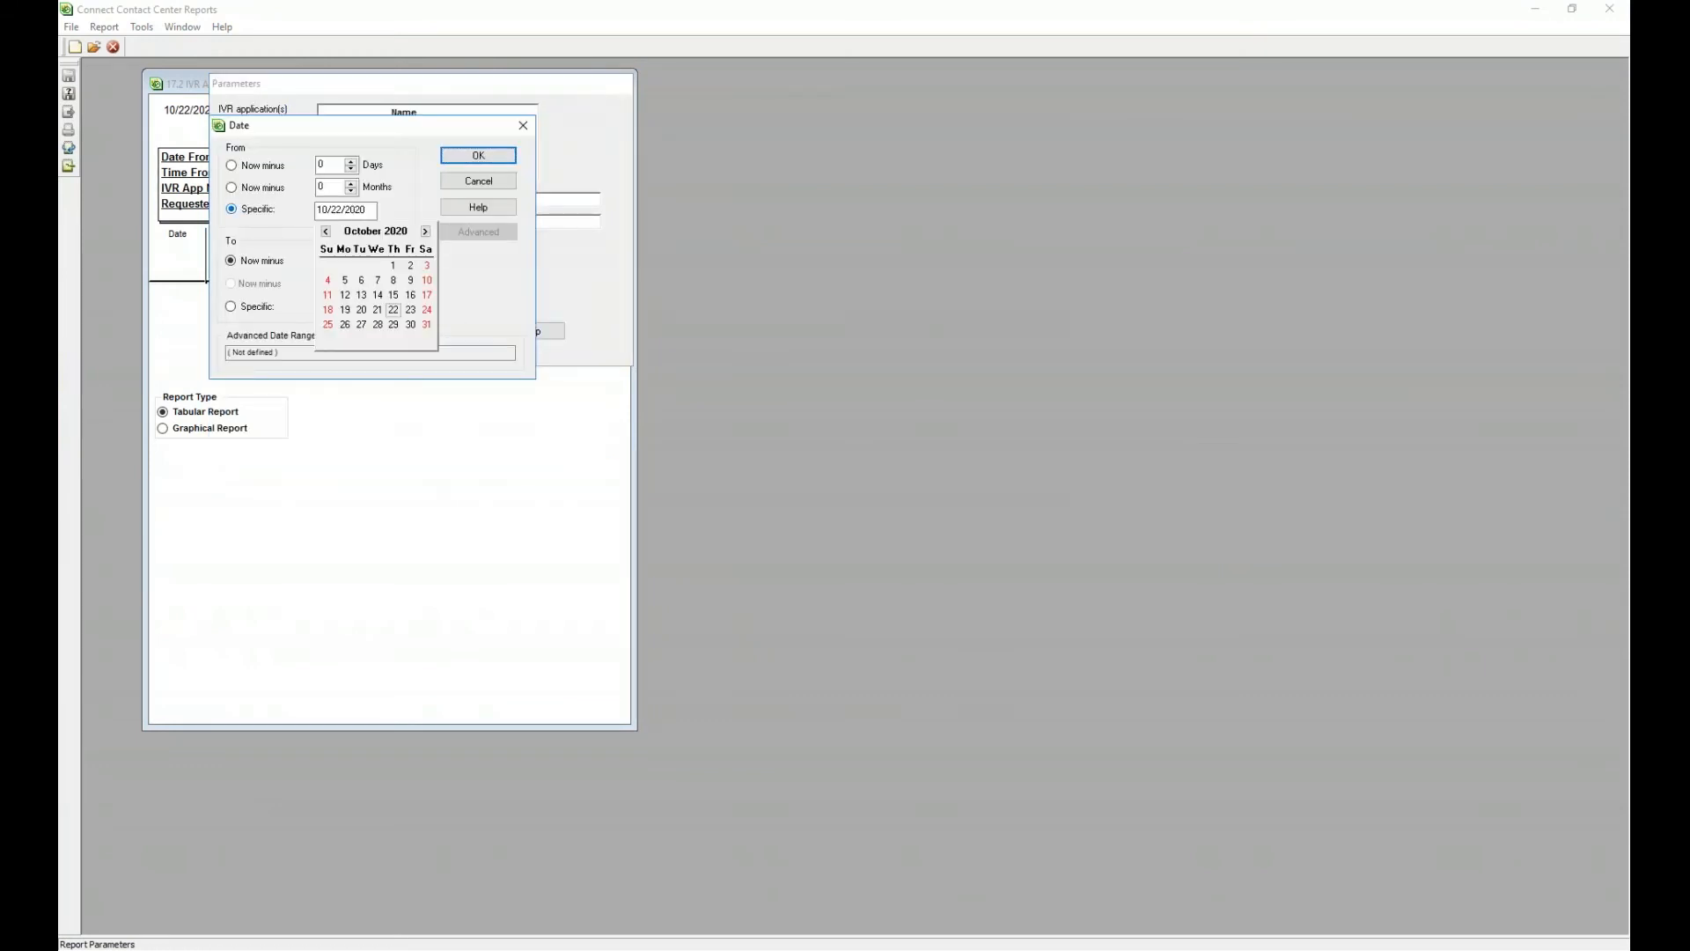
left_click(257, 307)
left_click(377, 255)
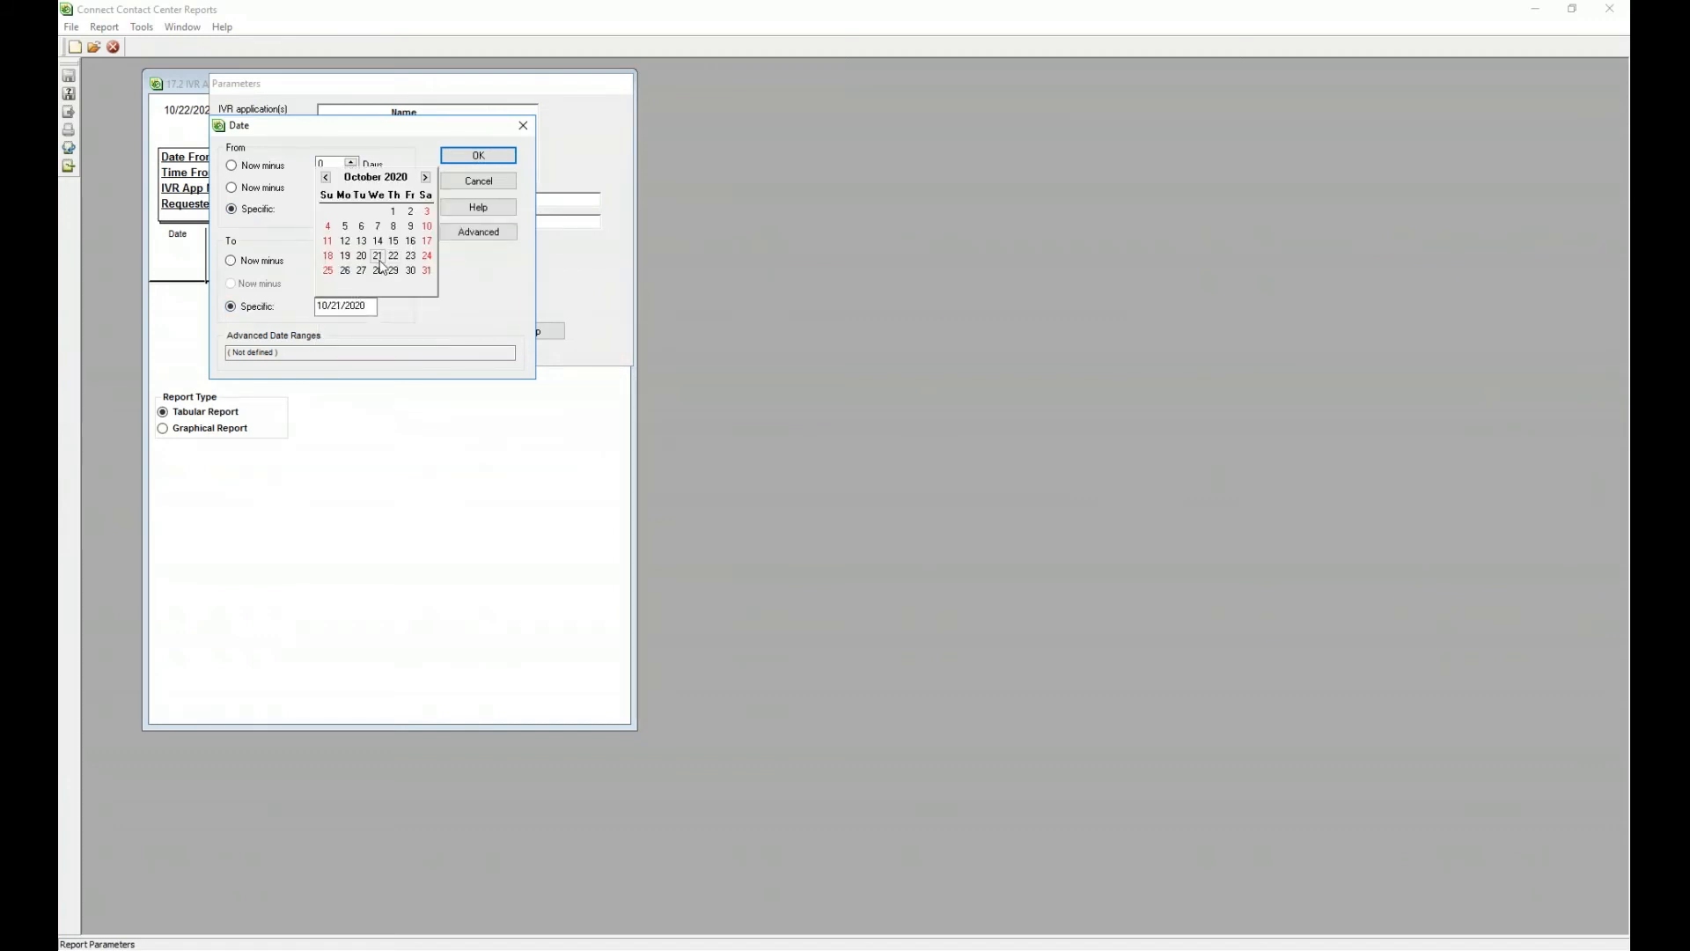
left_click(478, 155)
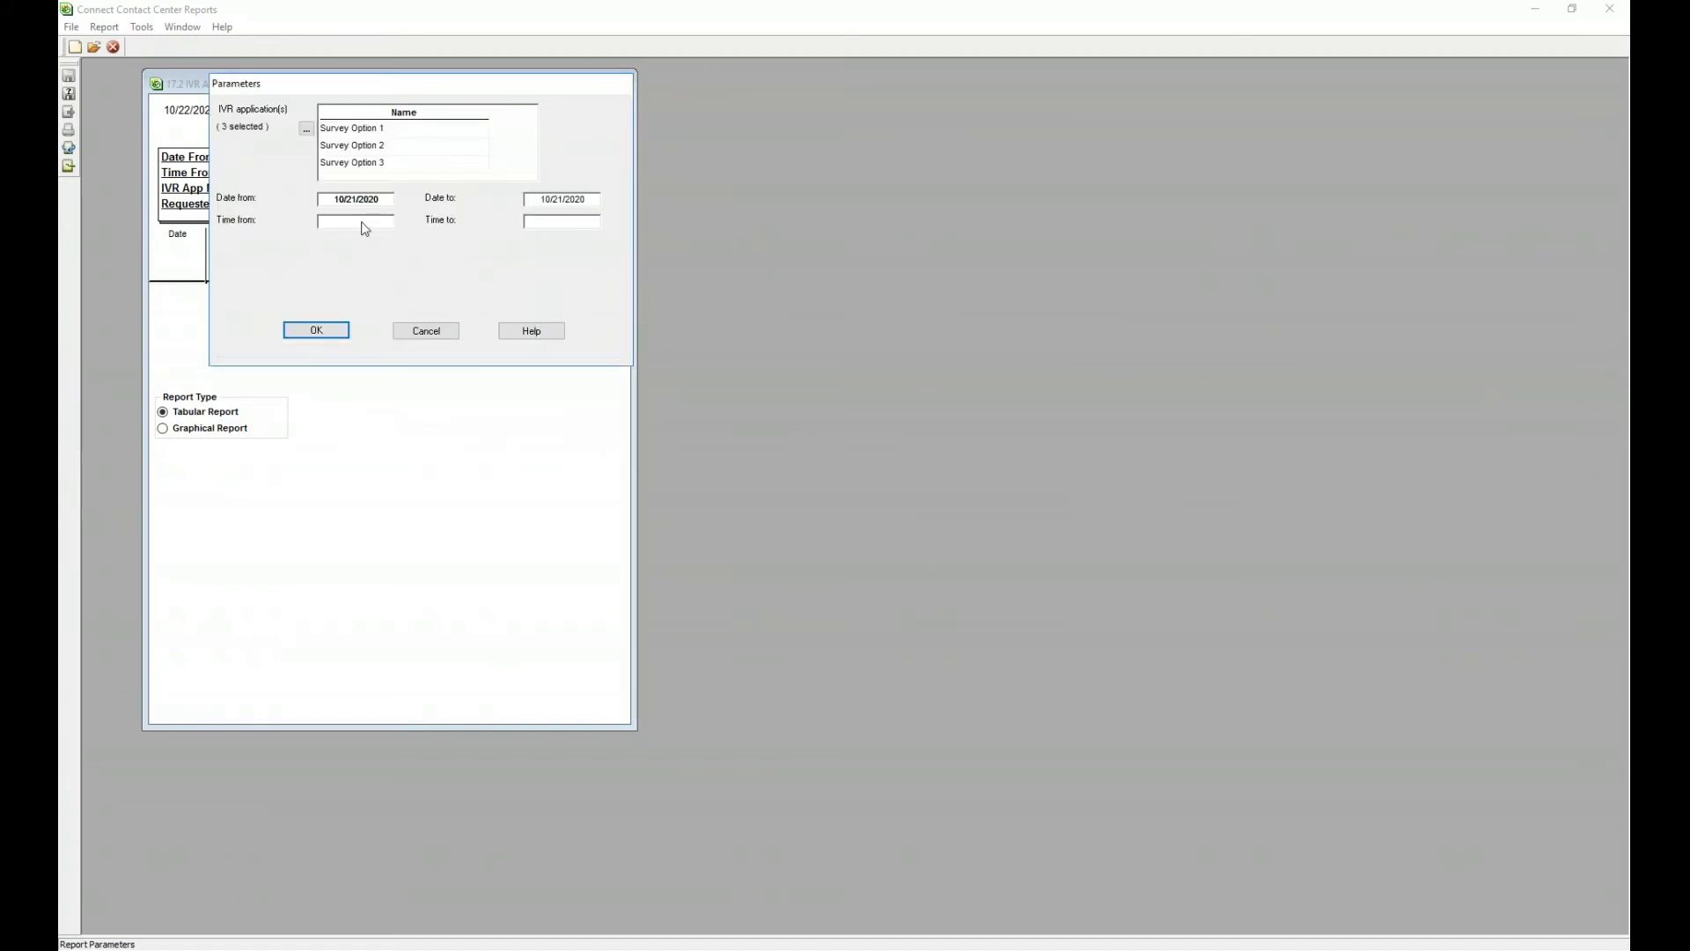
- Set the time range to 12:00am–11:59pm, apply the parameters, and generate the report
left_click(364, 228)
left_click(249, 194)
left_click(253, 264)
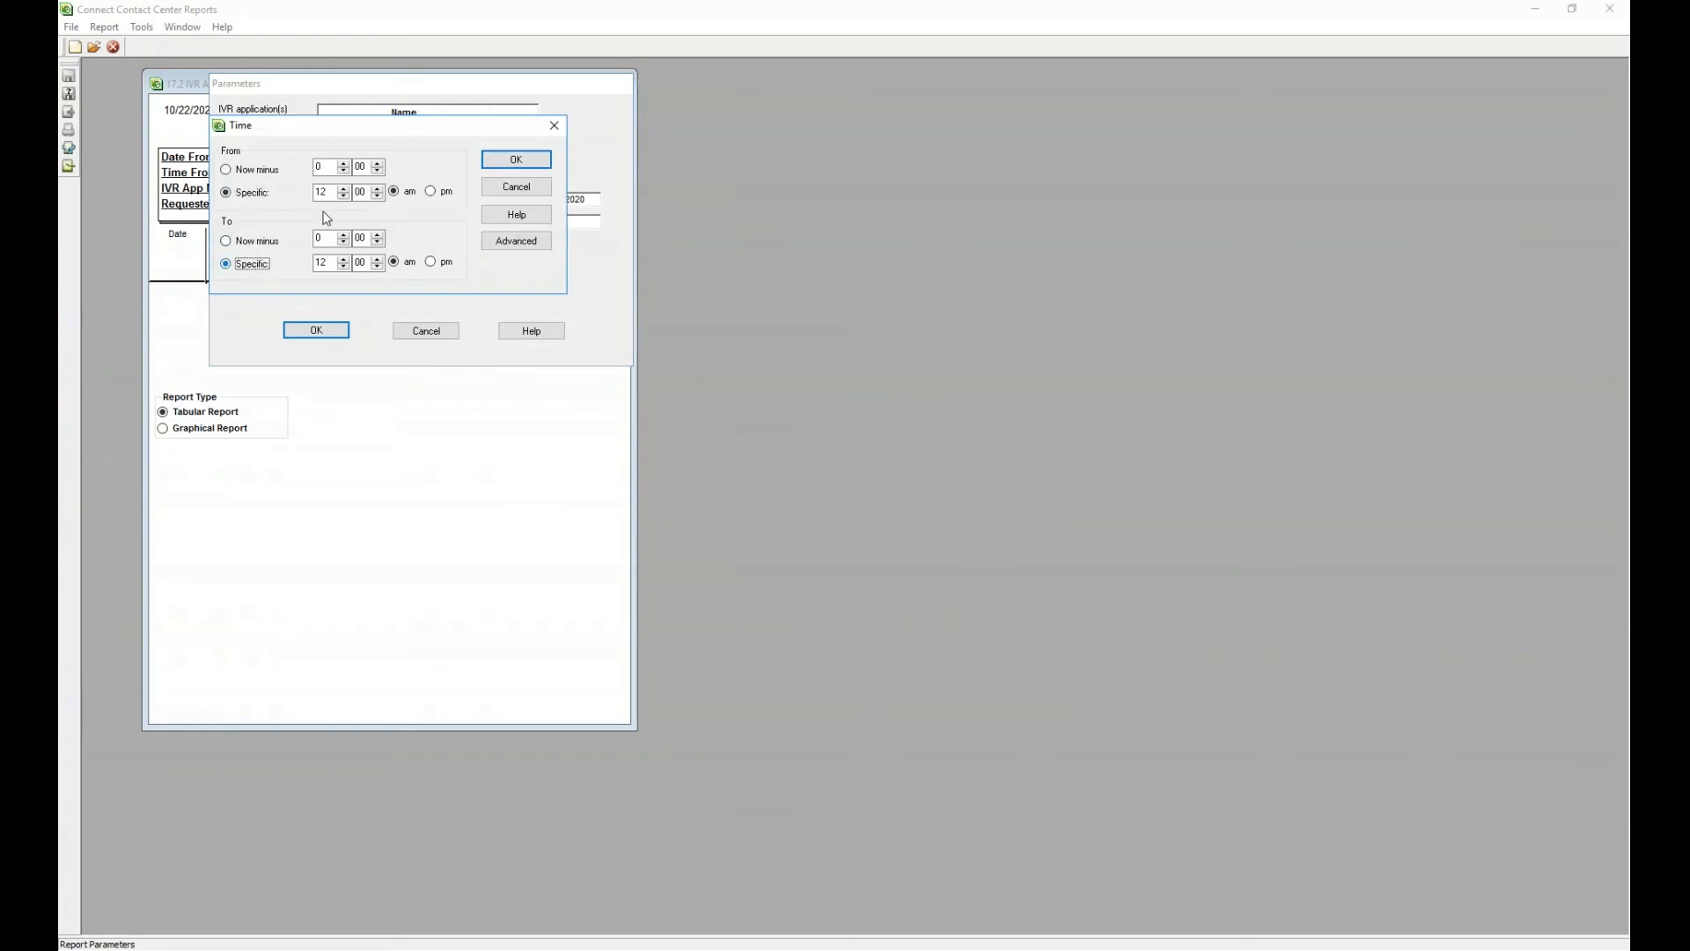
left_click(510, 160)
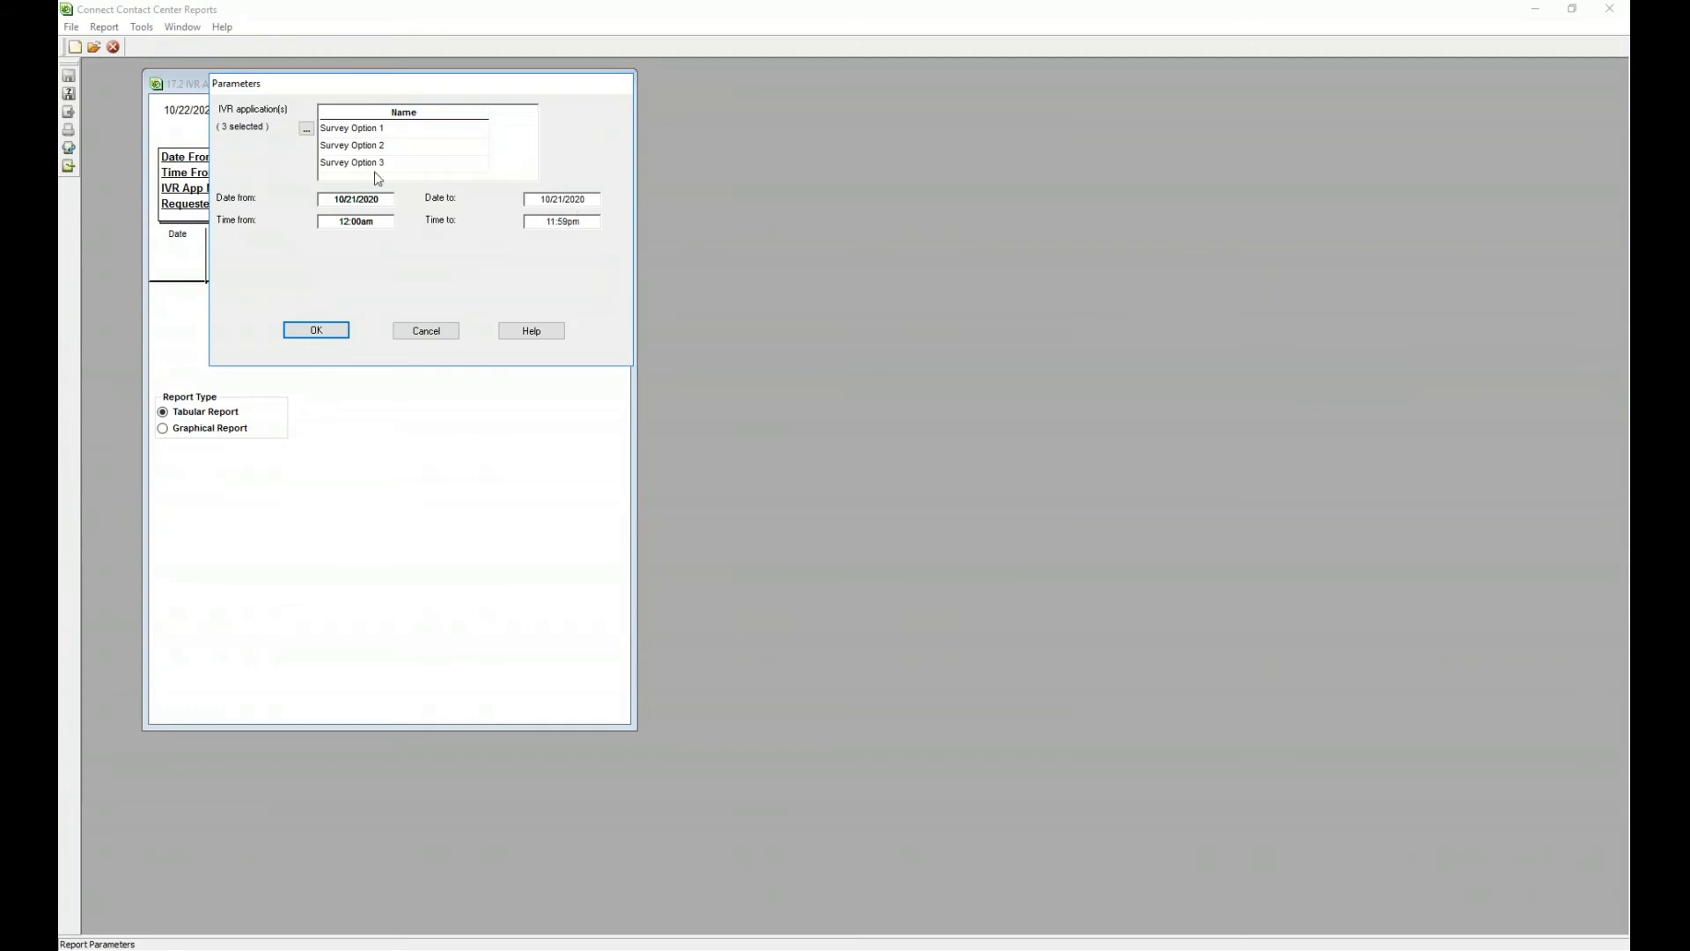
left_click(361, 329)
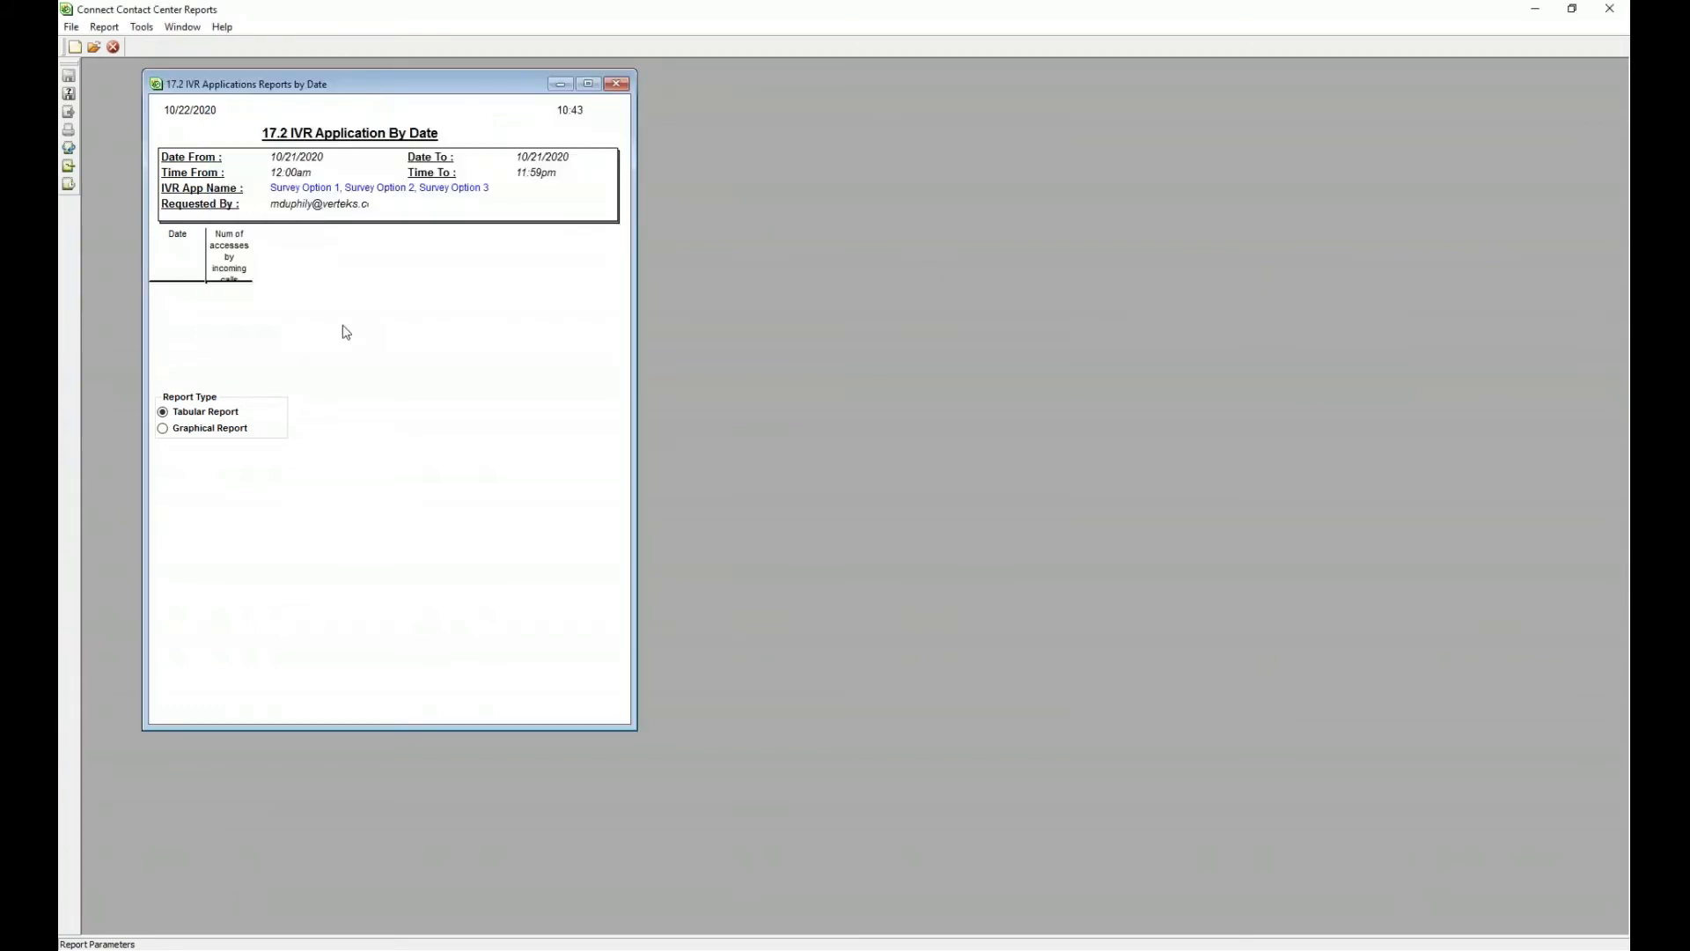
left_click(69, 169)
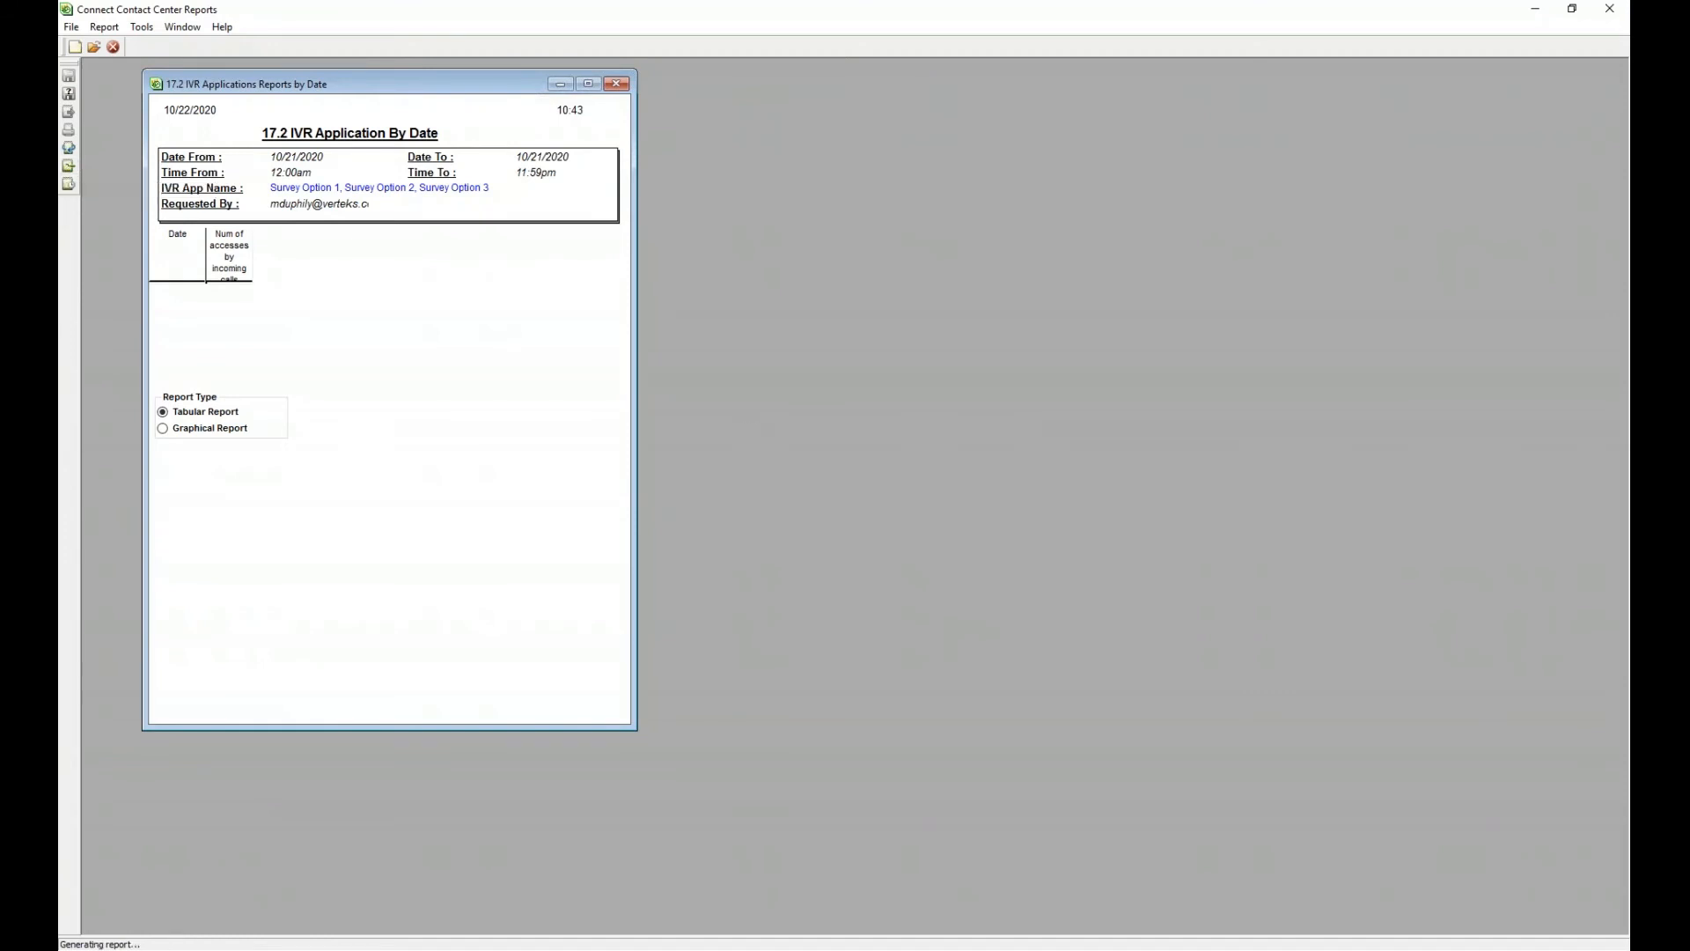
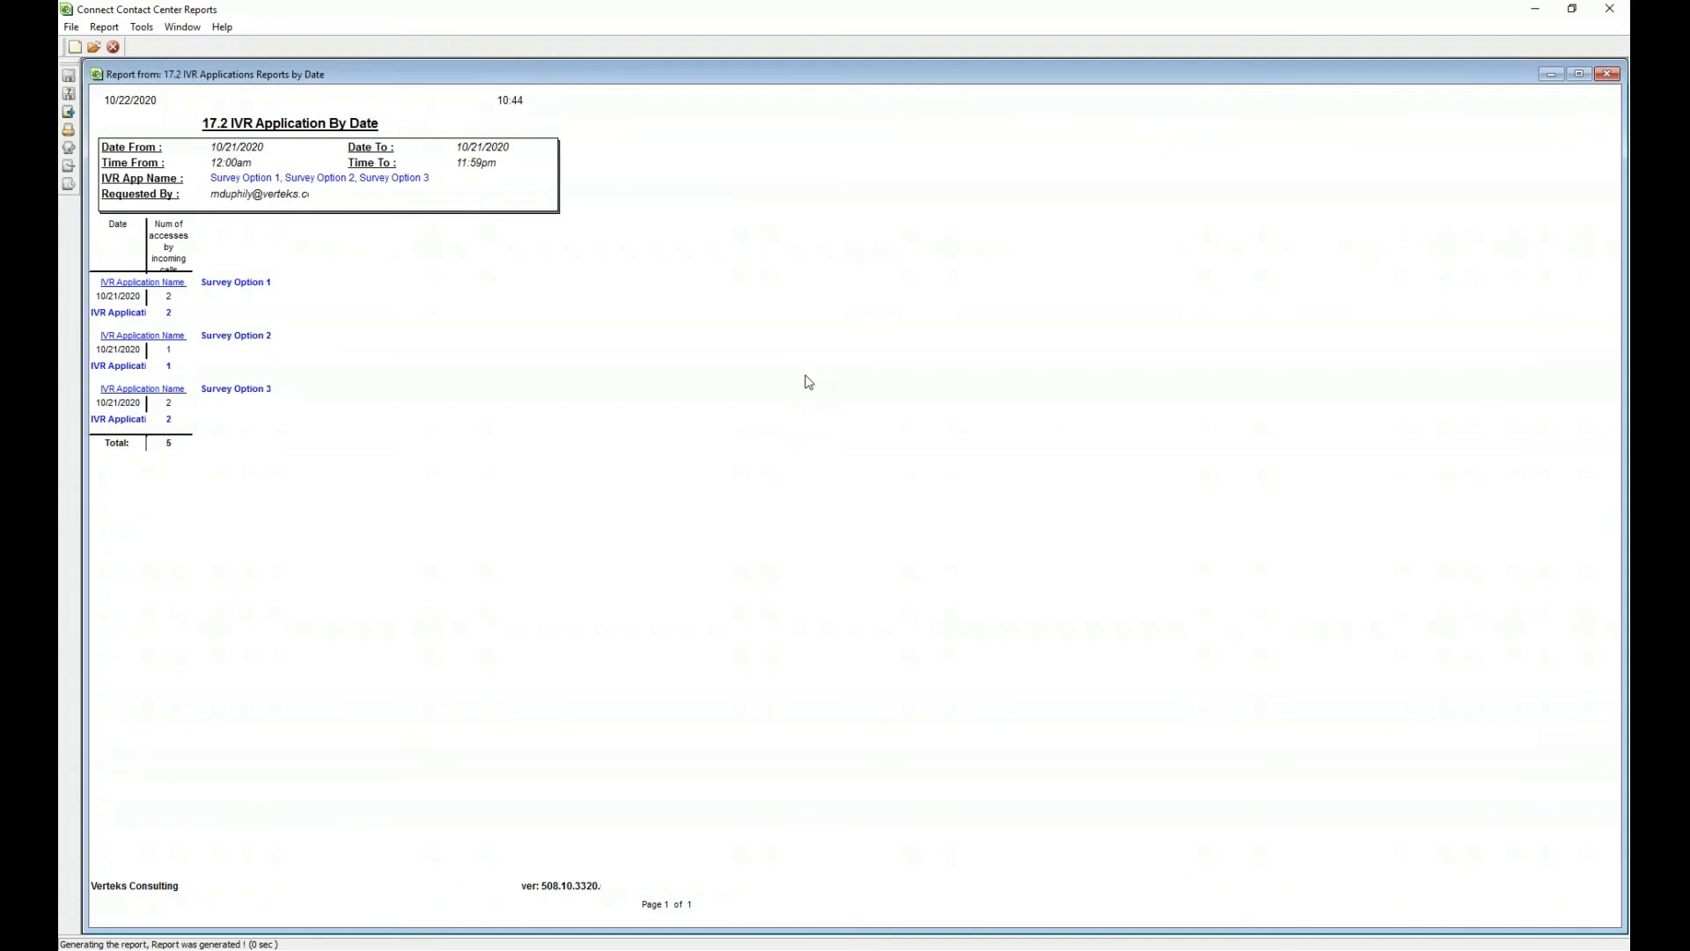
- Close the report output, look through the Add Column list without adding a column, then minimize Reports
mouse_move(173, 241)
left_click(1606, 73)
right_click(300, 249)
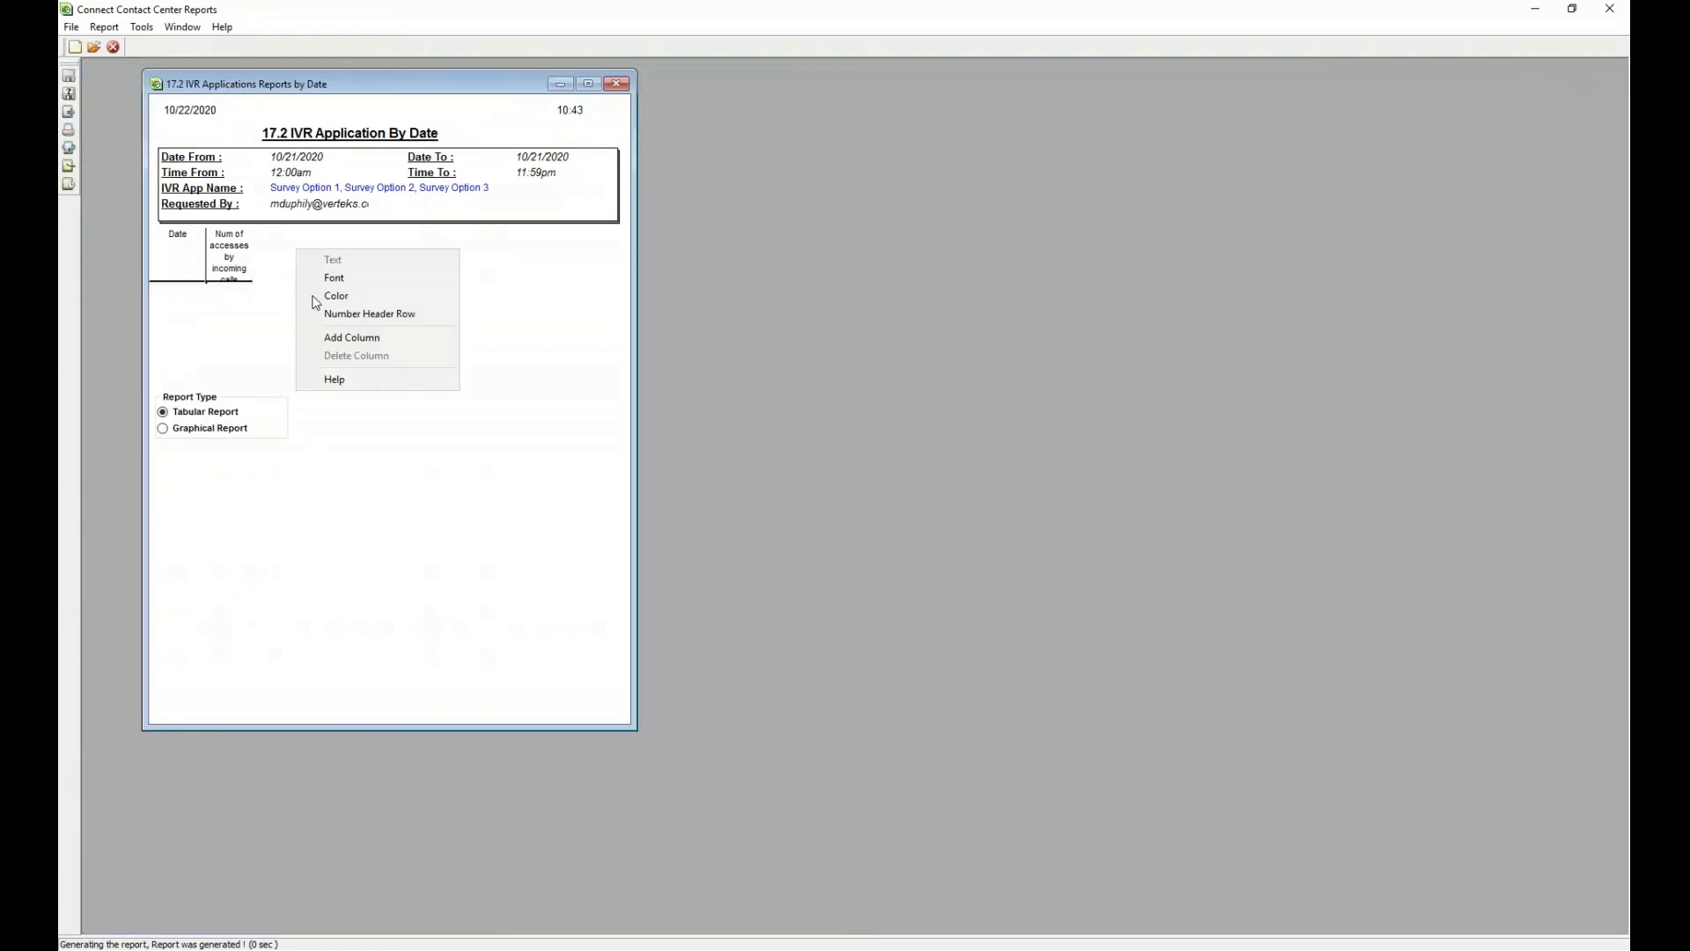
left_click(334, 339)
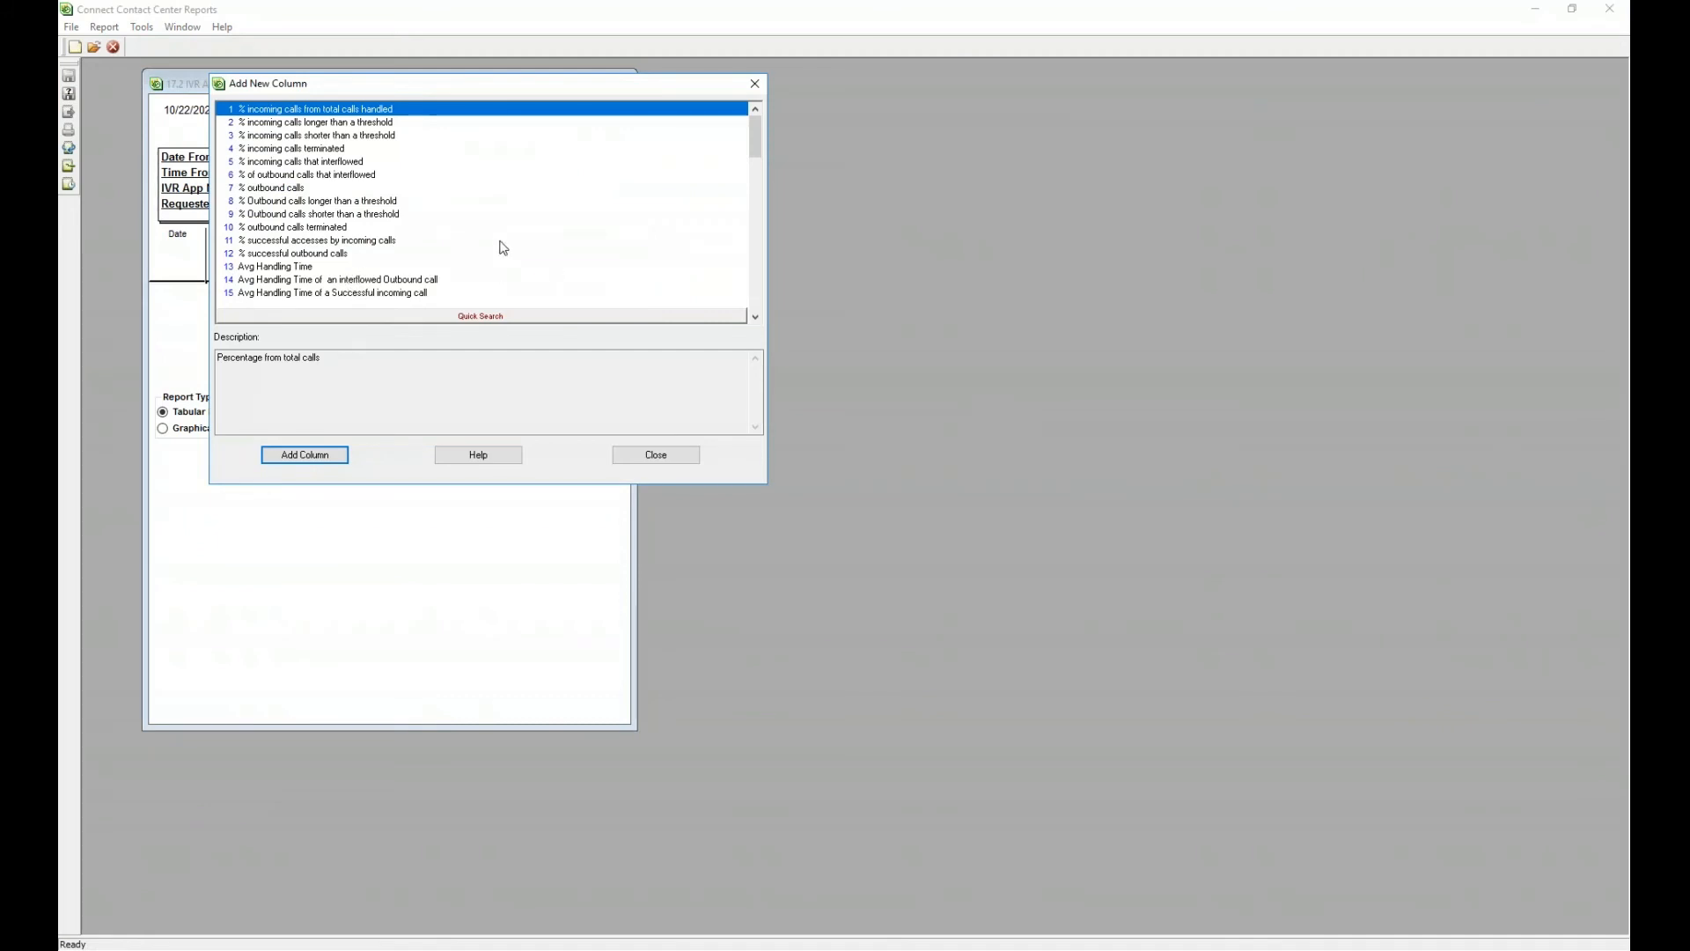
scroll(375, 185, "down", 5)
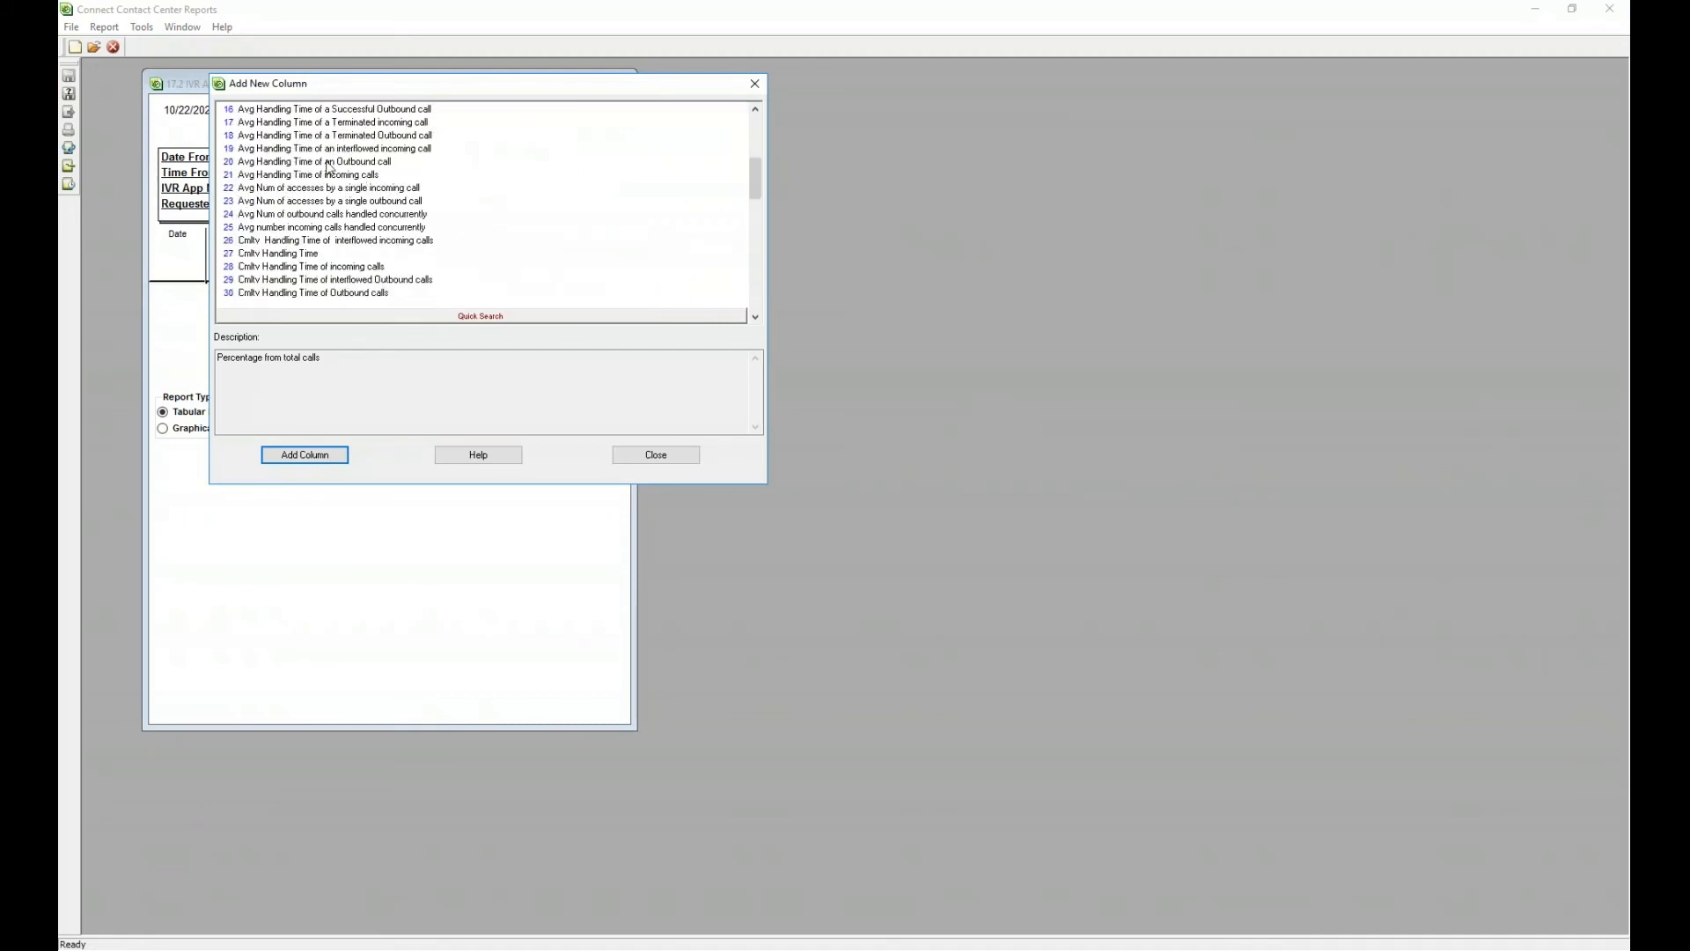
left_click(755, 83)
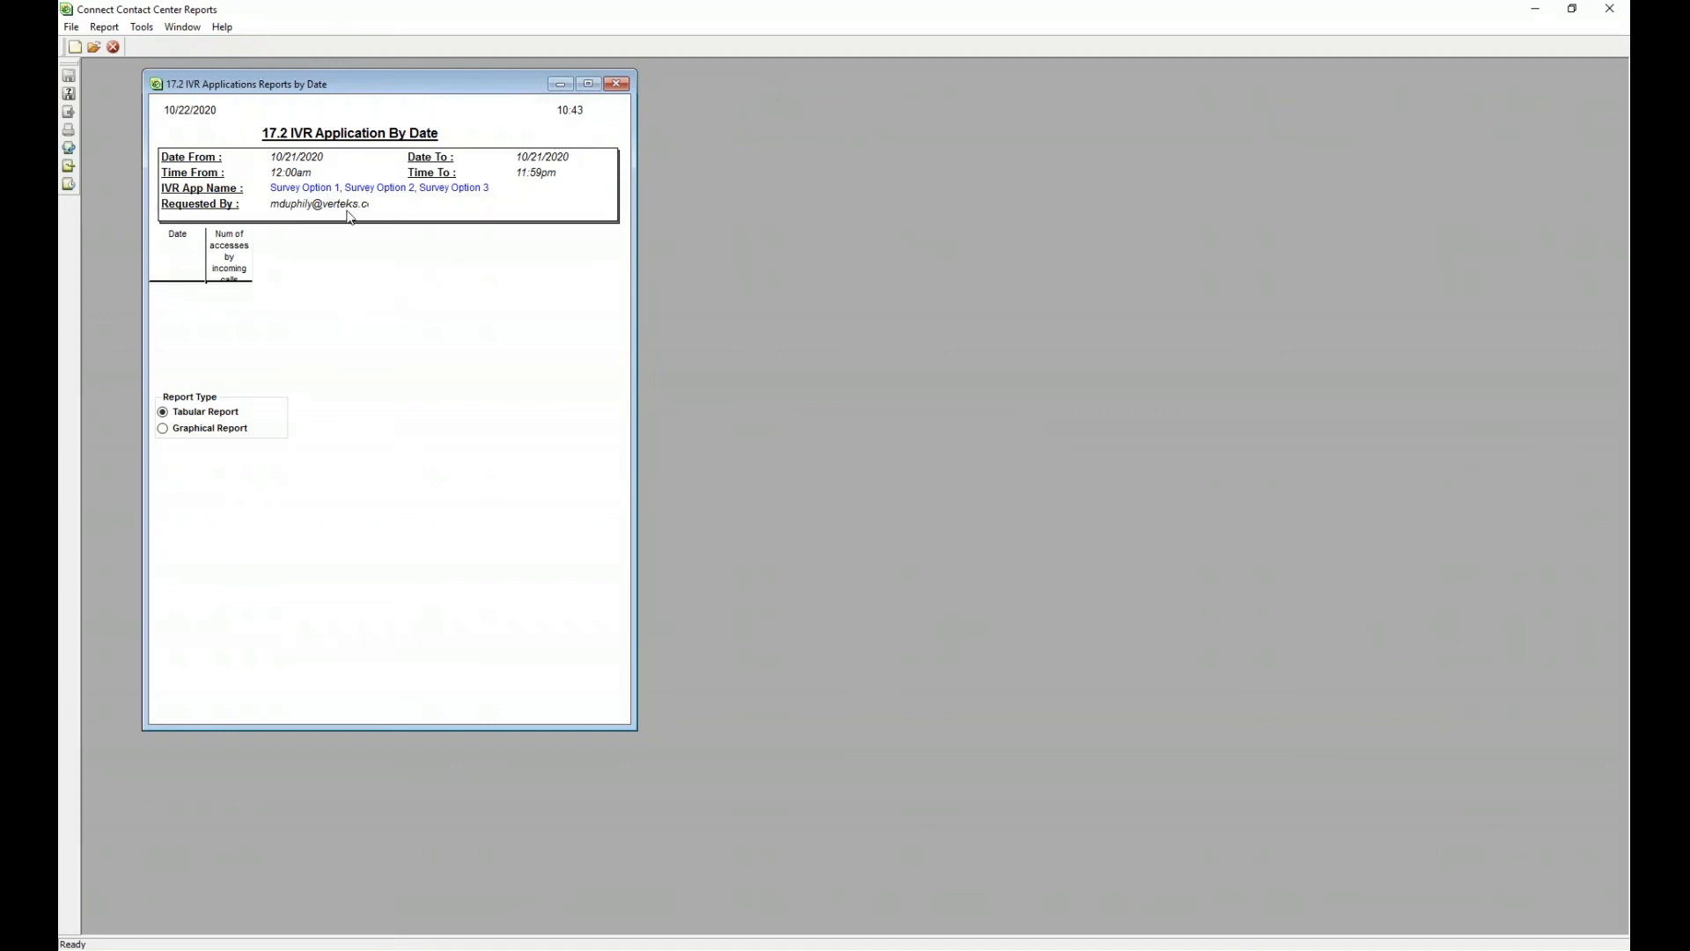
left_click(1520, 10)
- Back in Scripts Administration, add an unlinked SQL Execute action, SQL Query2, below the Survey_Demo flow
left_click(382, 943)
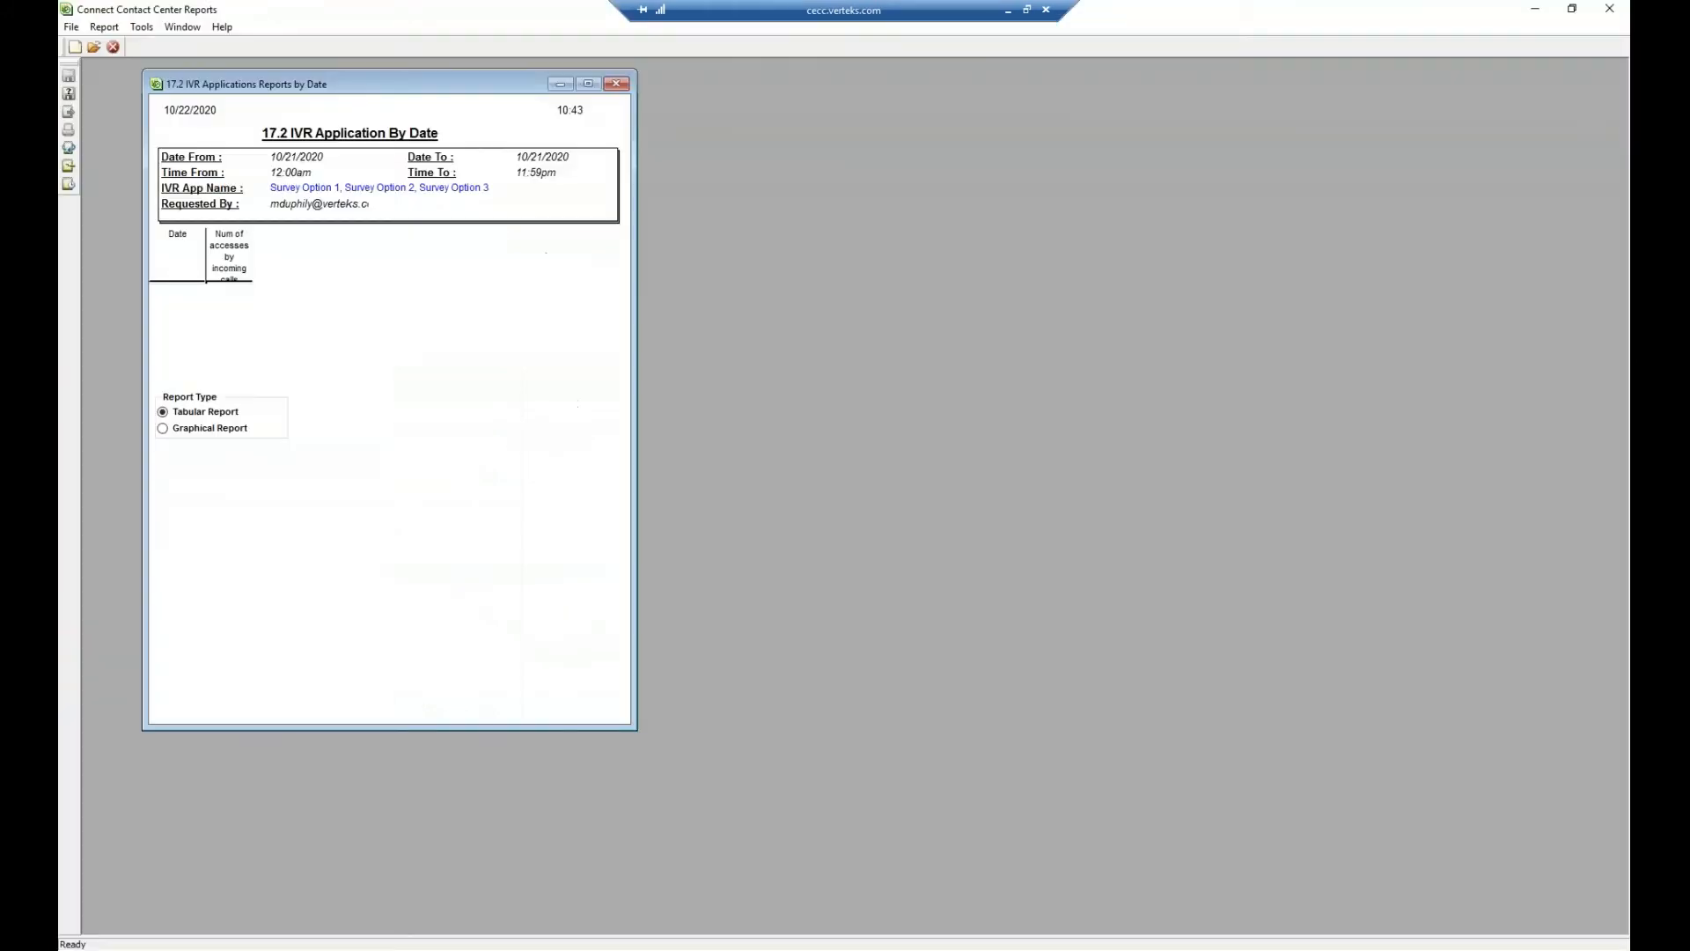
key("alt+Tab")
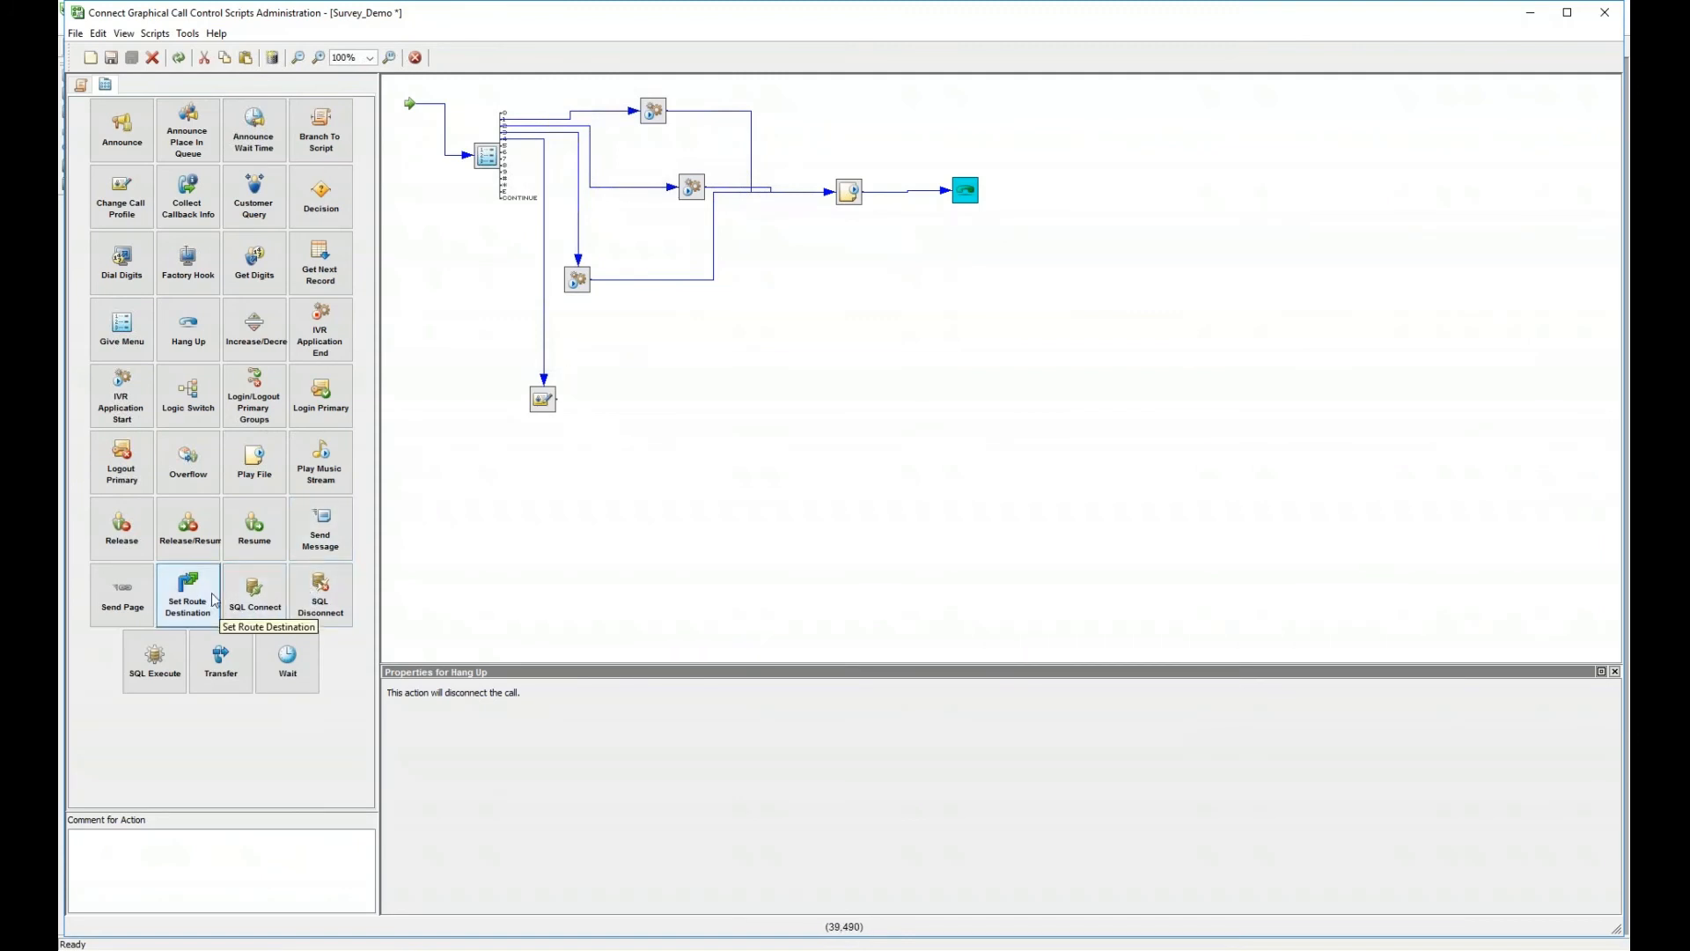
left_click(150, 673)
left_click(1337, 123)
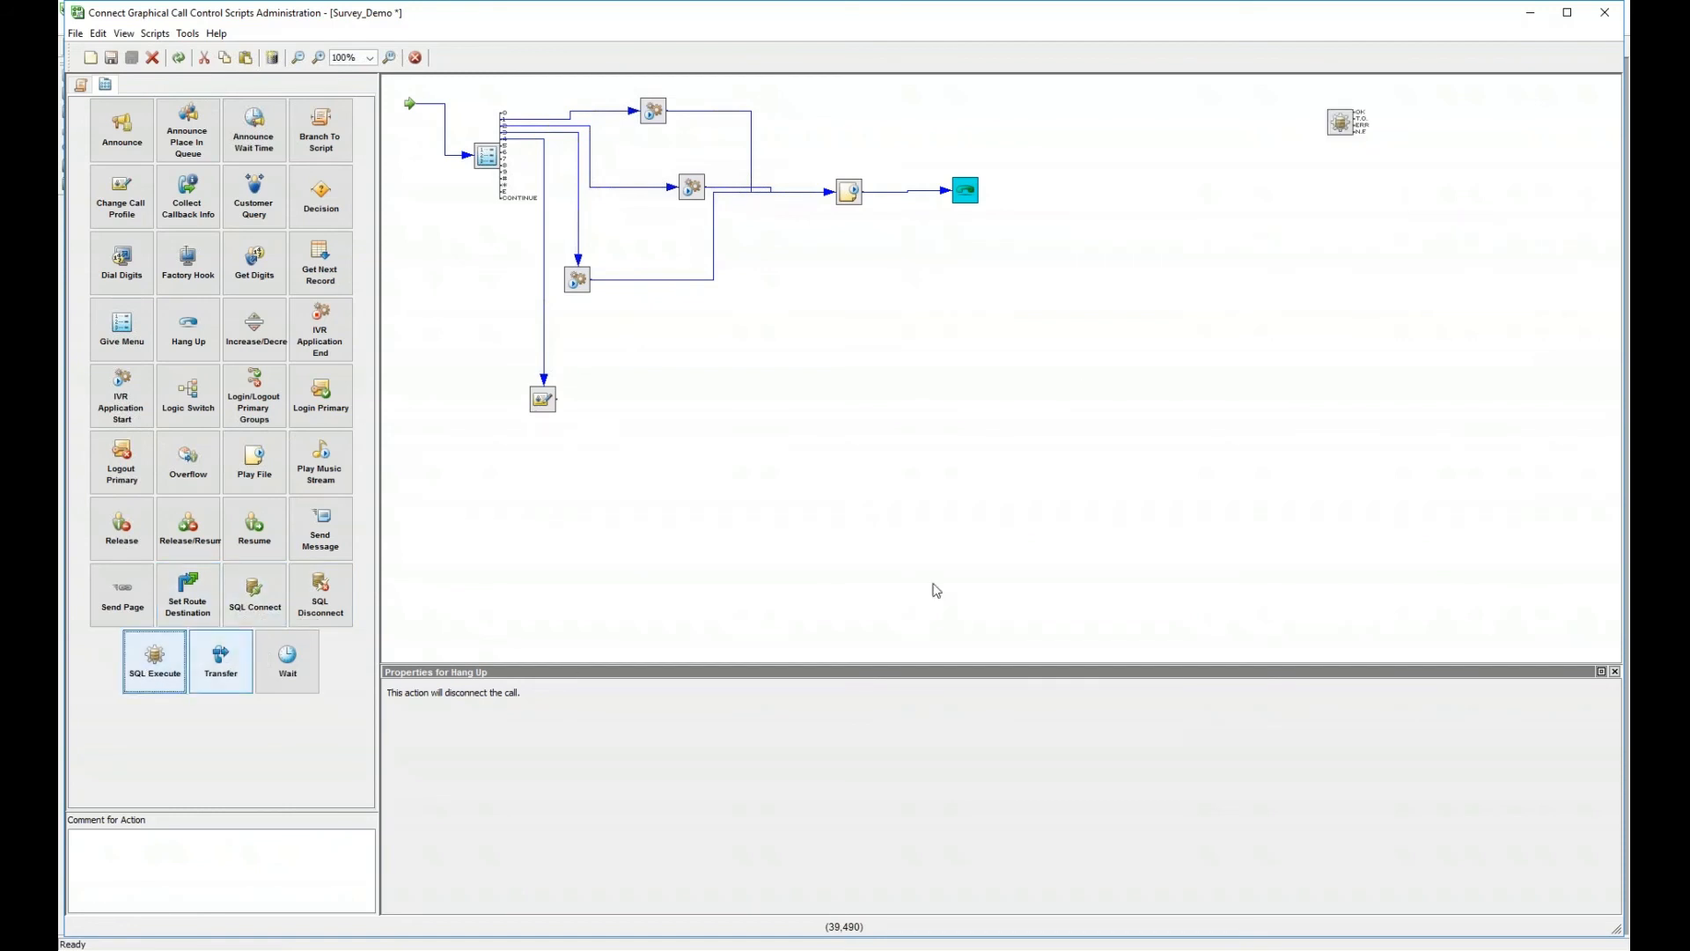
left_click_drag(1334, 128, 864, 422)
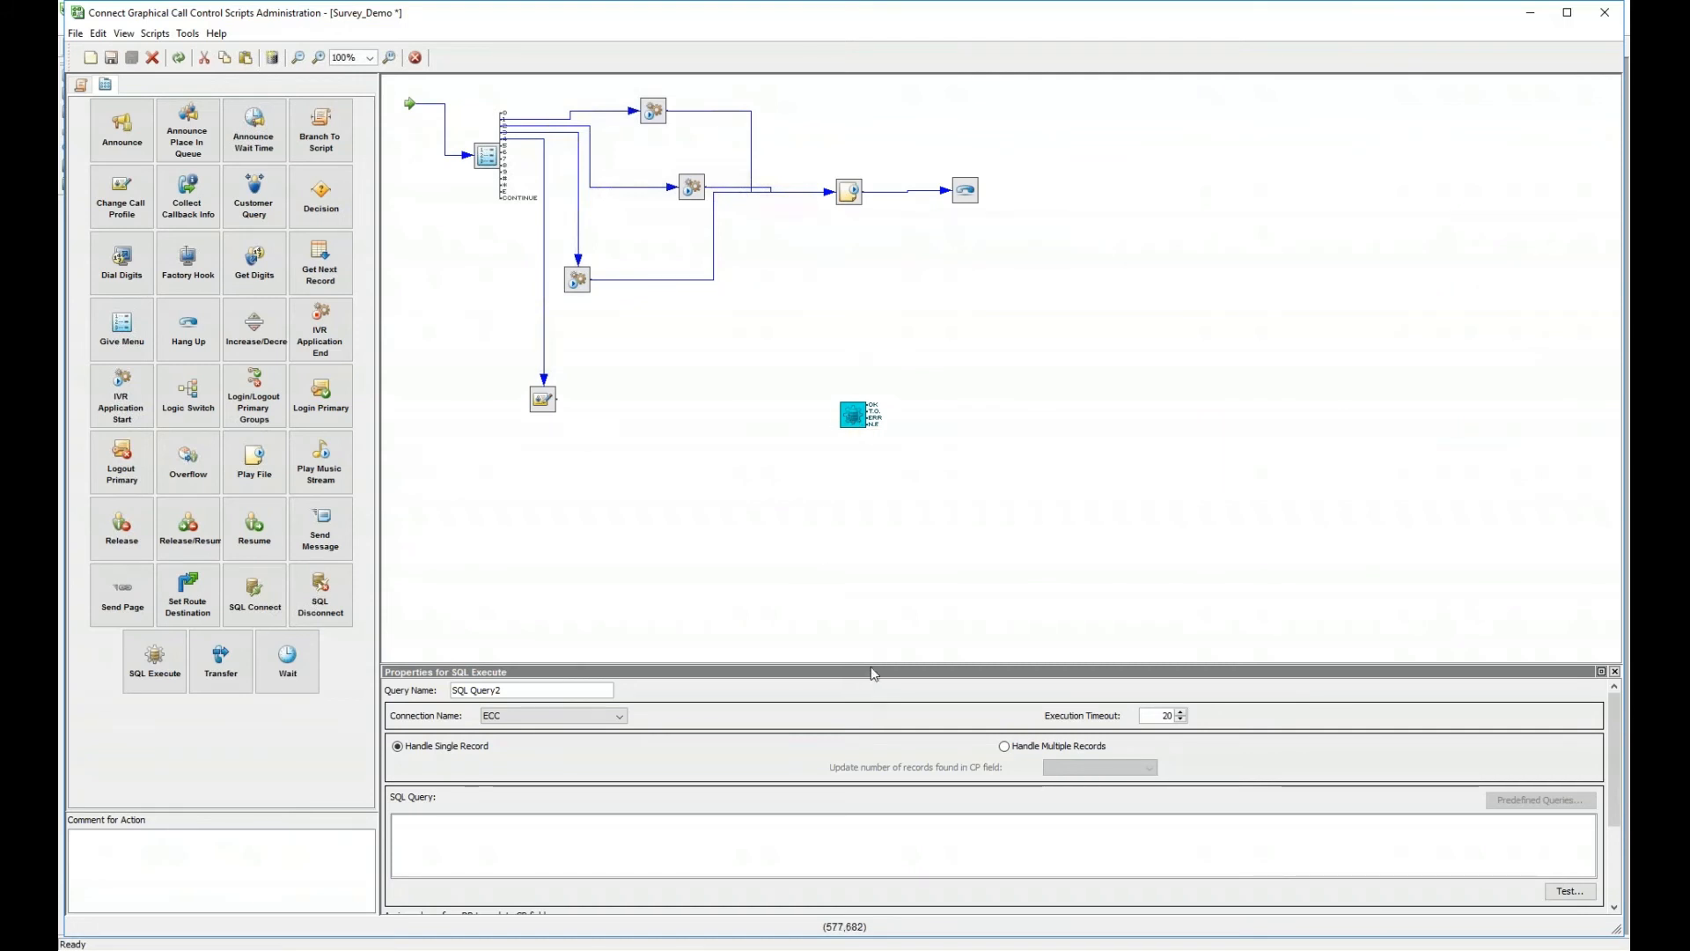
- Enlarge SQL Query2's properties panel to reveal the column-assignment table and place the cursor in the SQL Query box
left_click_drag(873, 669, 874, 543)
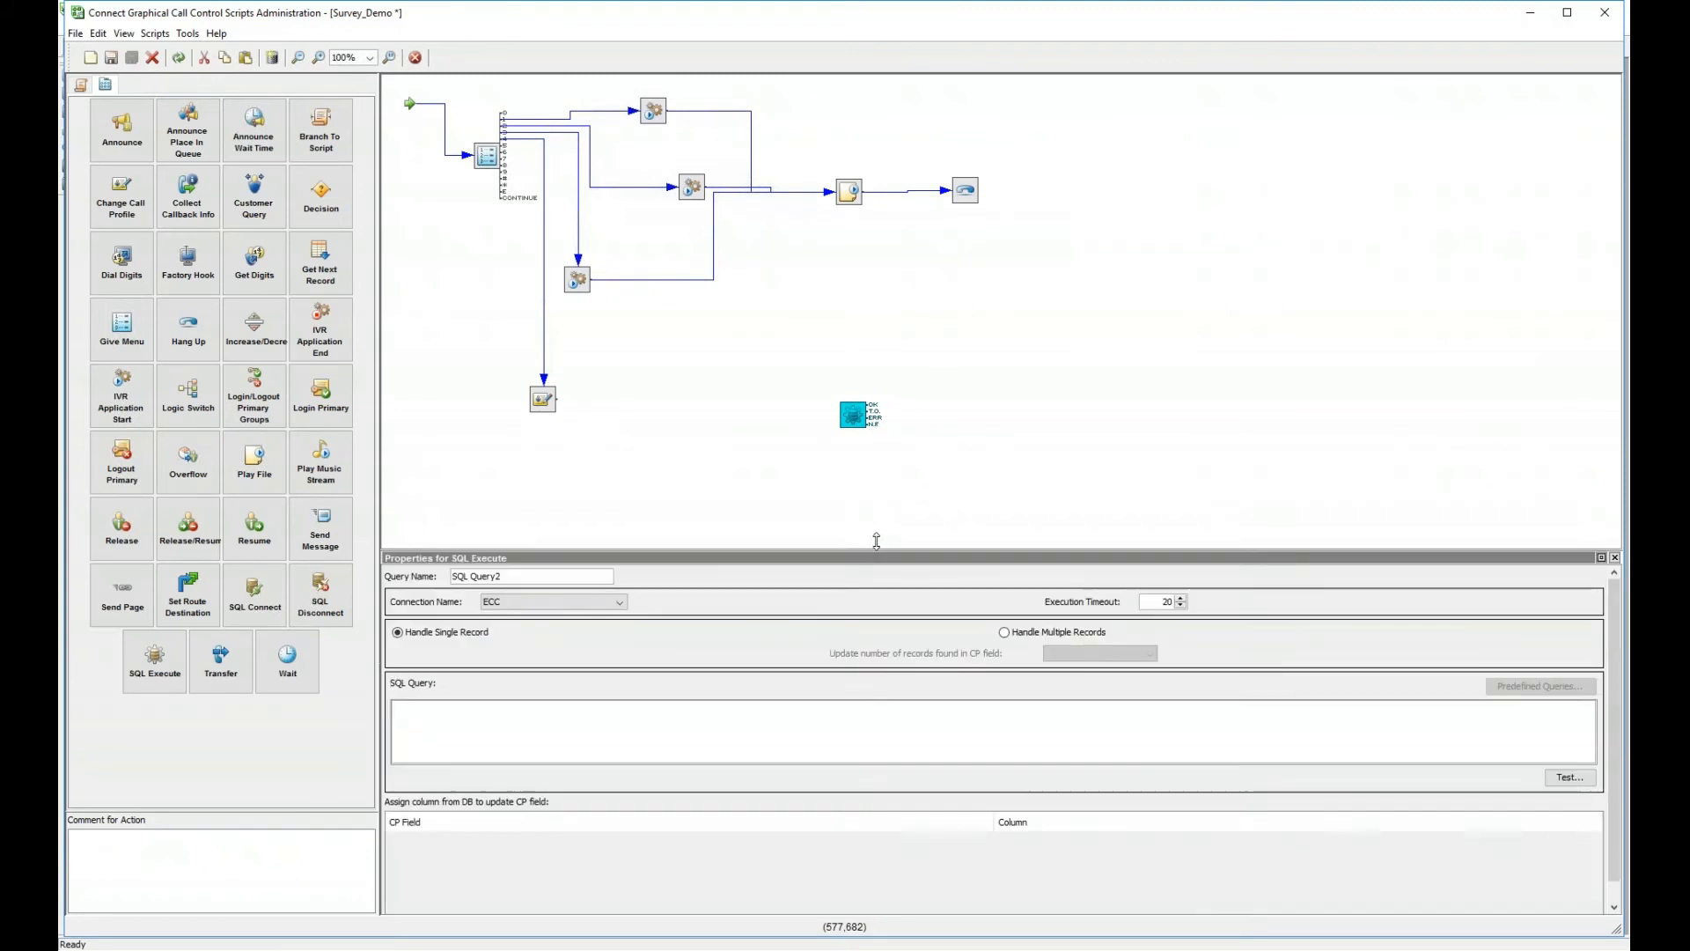
left_click(889, 702)
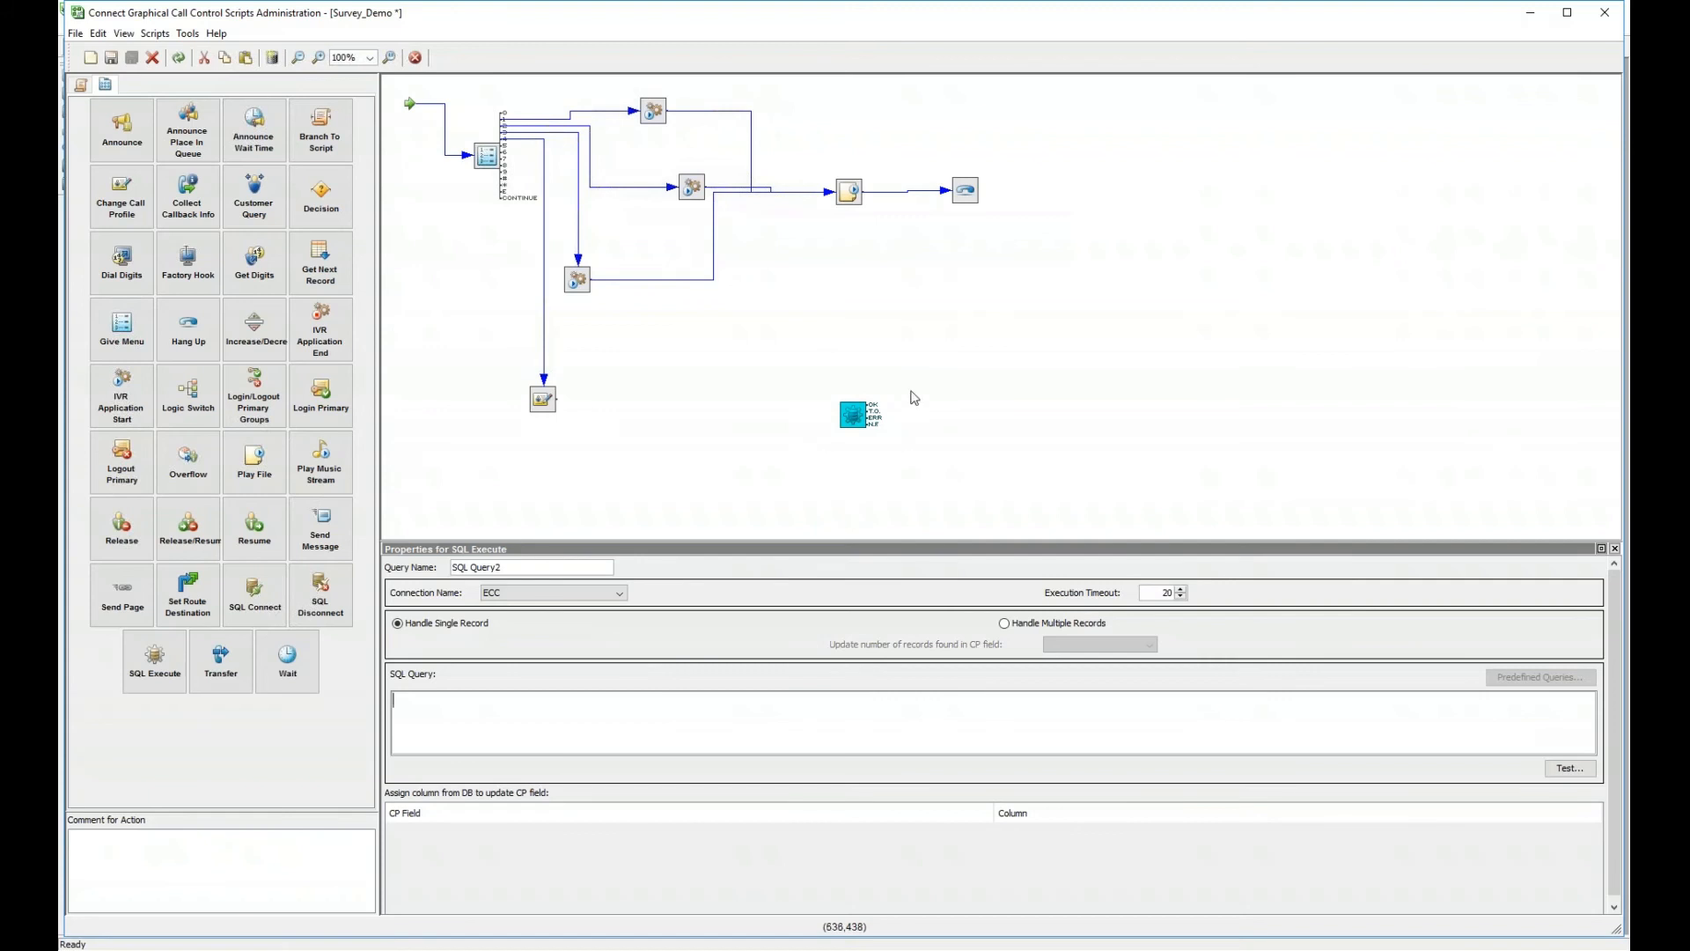
- Delete the unlinked SQL Query2 action from Survey_Demo and start a new empty script, Script48
right_click(860, 419)
left_click(883, 429)
left_click(800, 516)
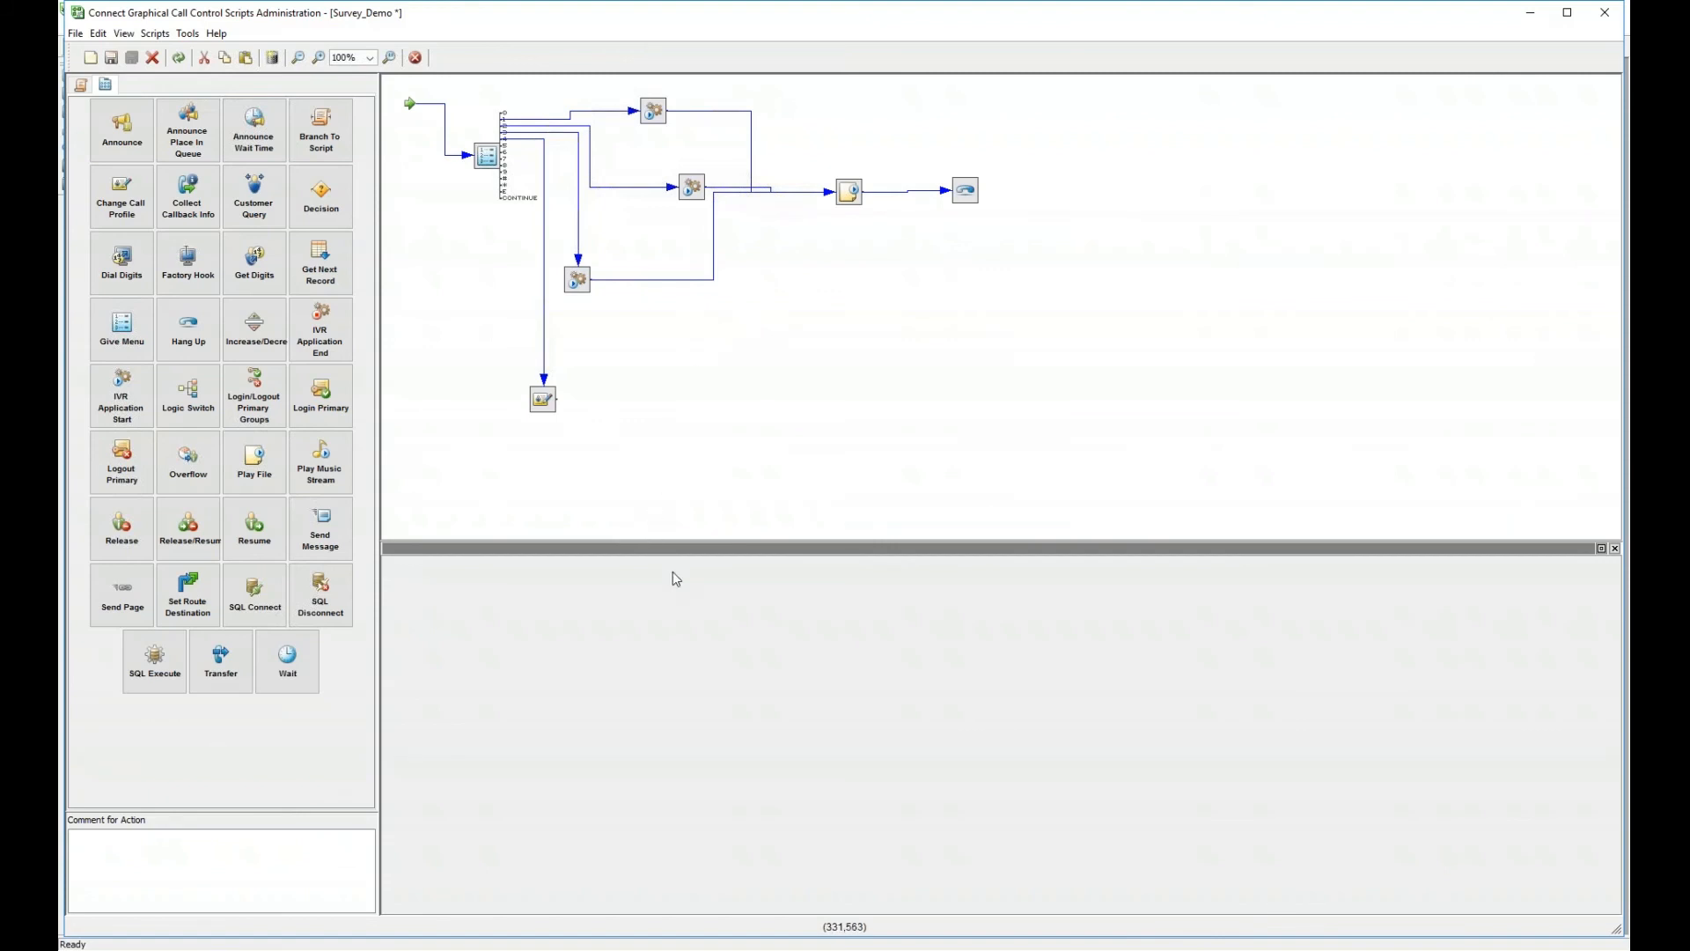
left_click(90, 57)
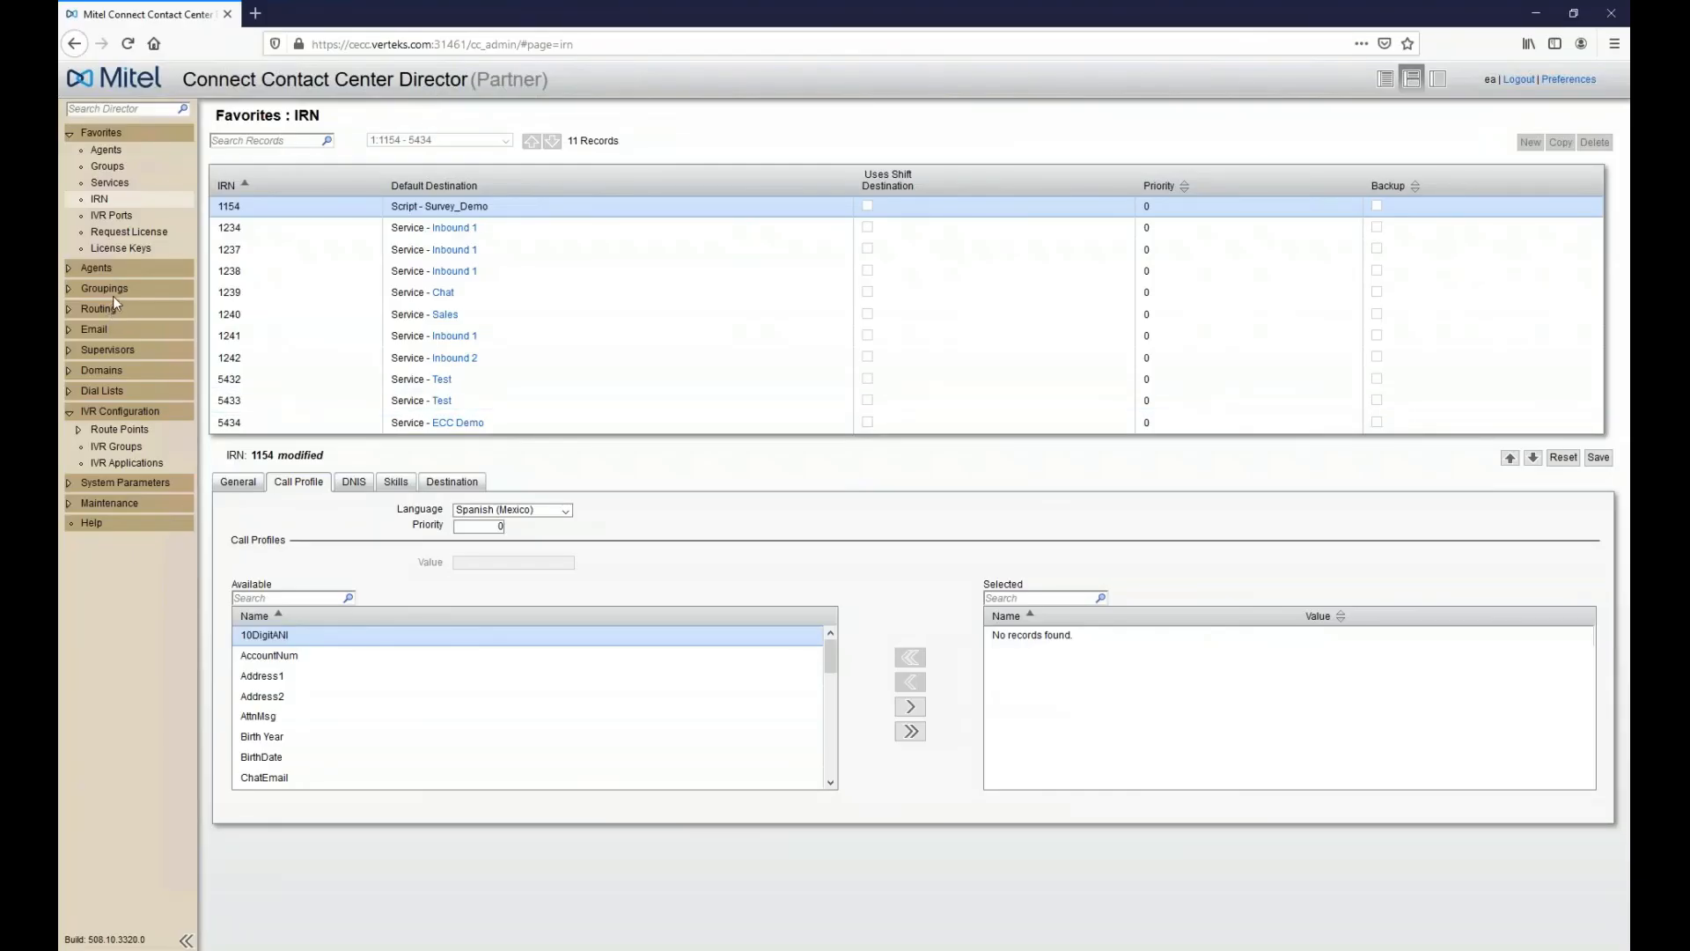
- Discard the unsaved IRN 1154 changes and open the Chat service's Announcements tab in Director
left_click(105, 167)
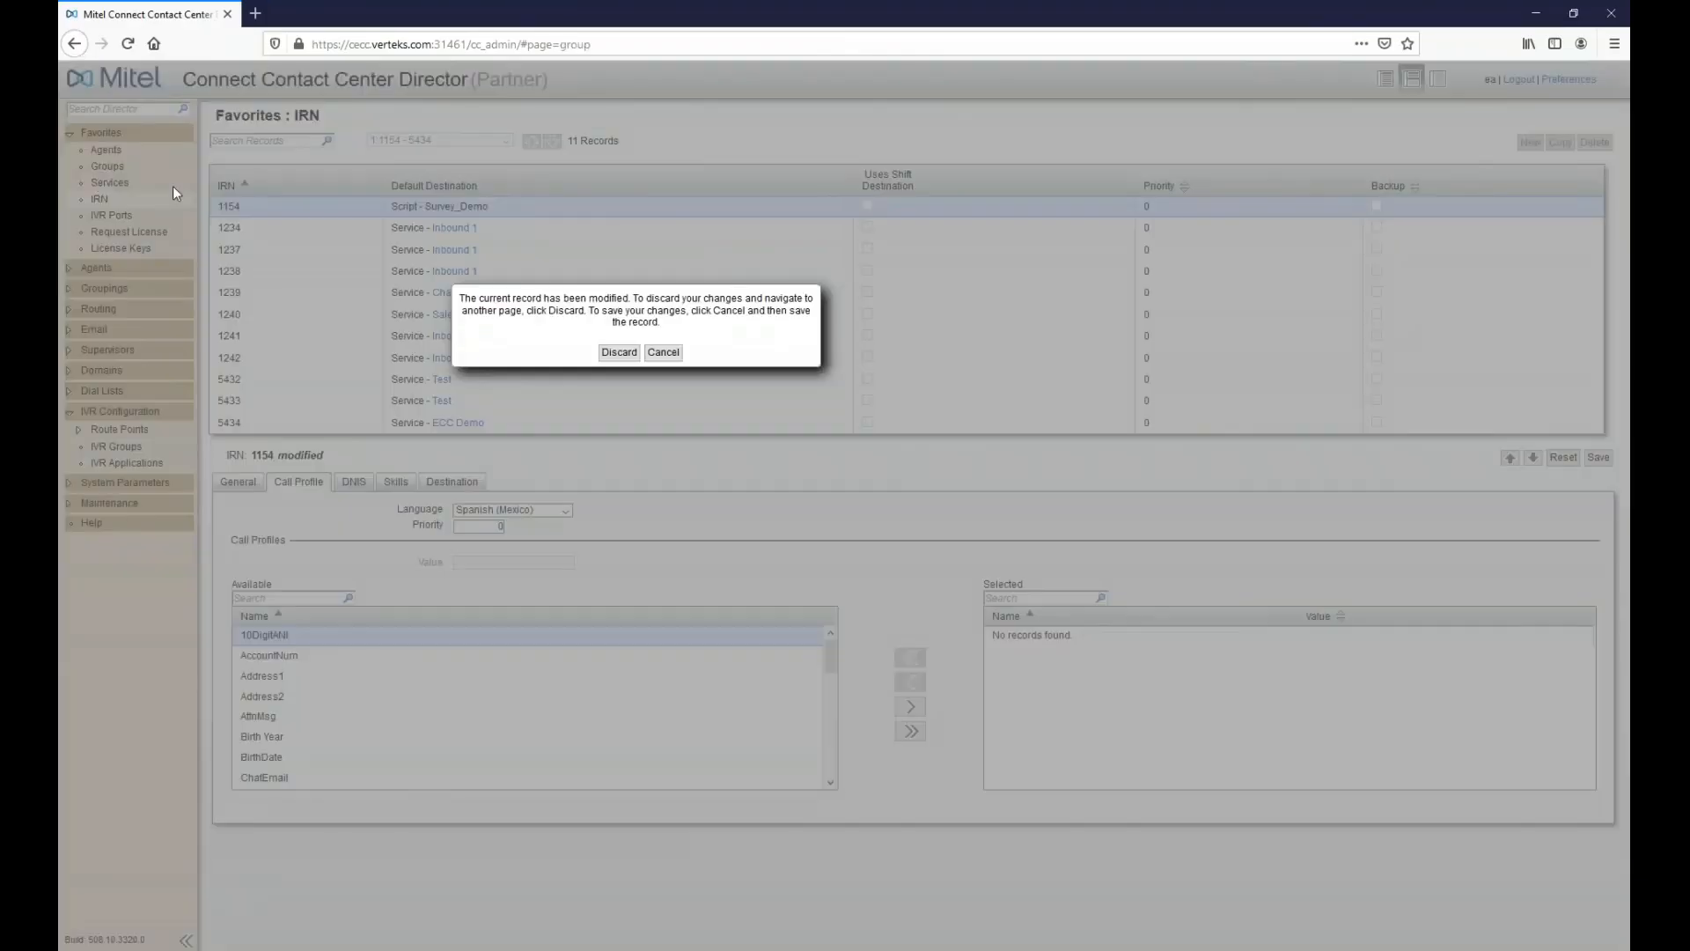
left_click(619, 352)
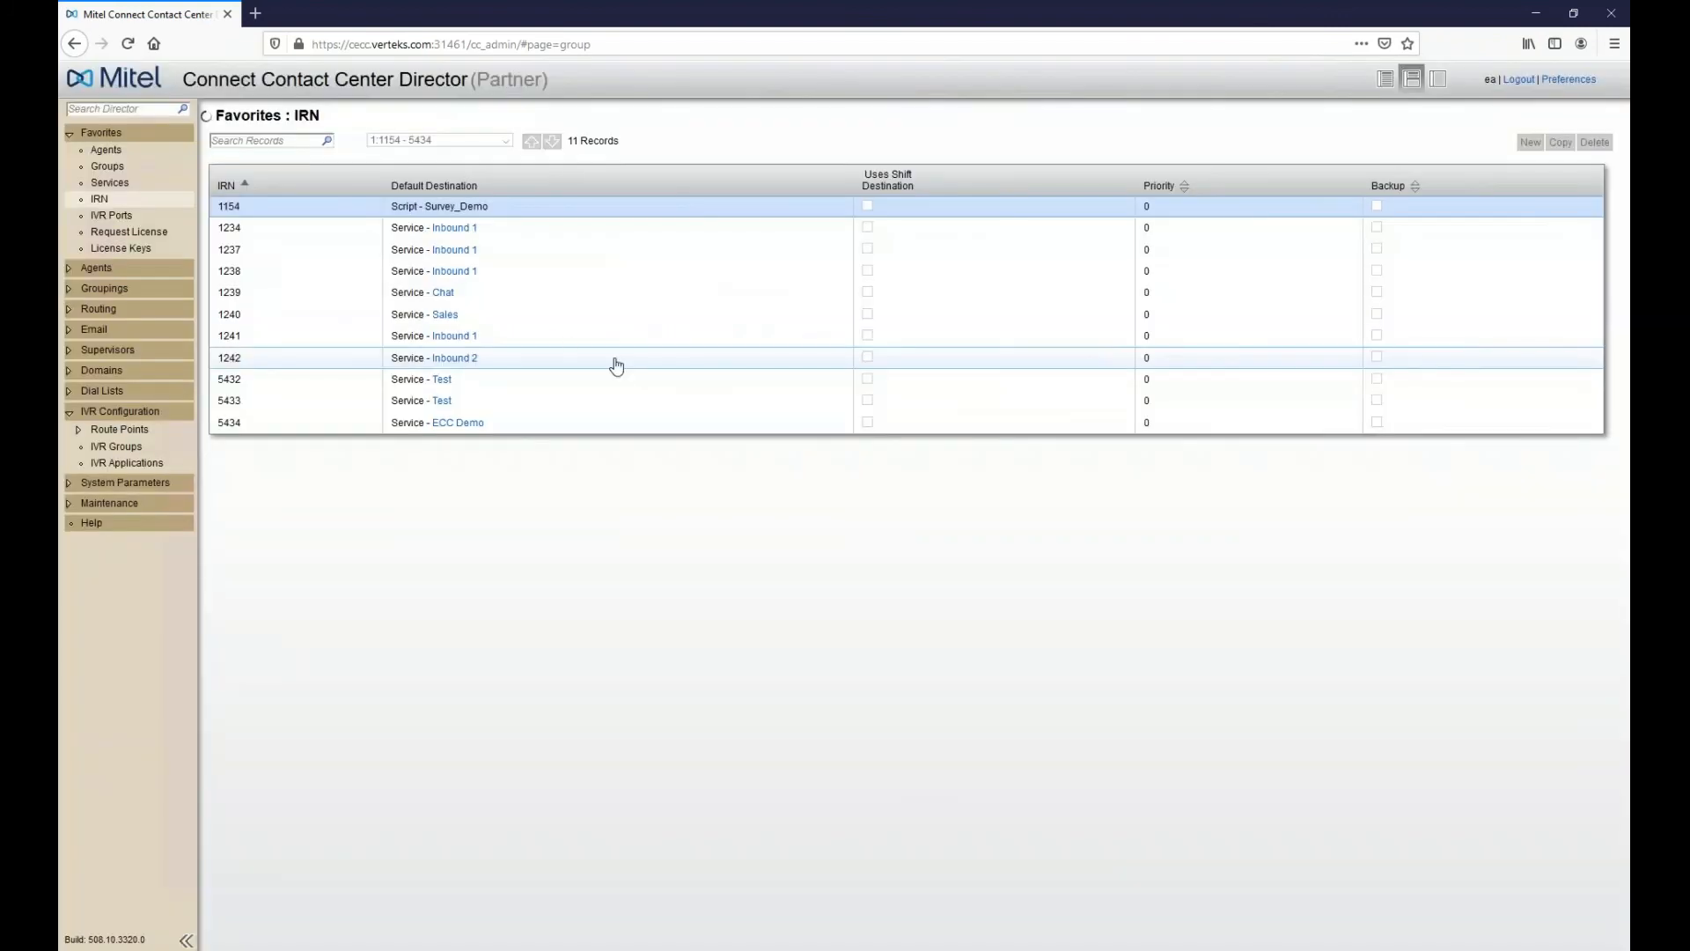
left_click(109, 183)
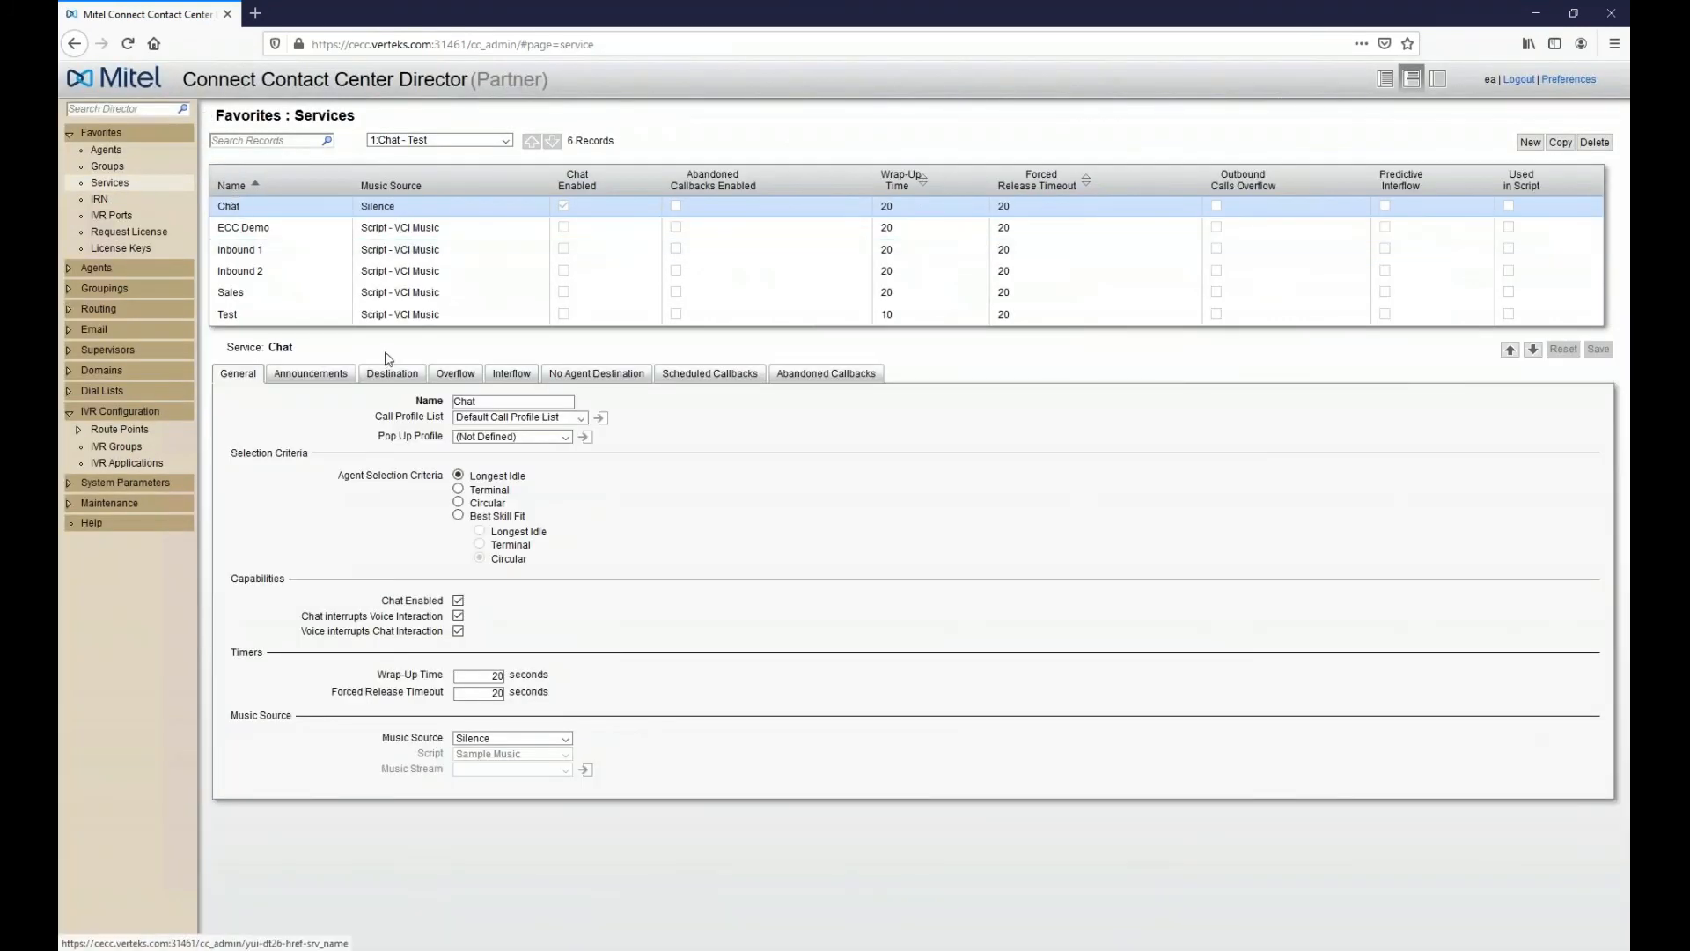
left_click(339, 371)
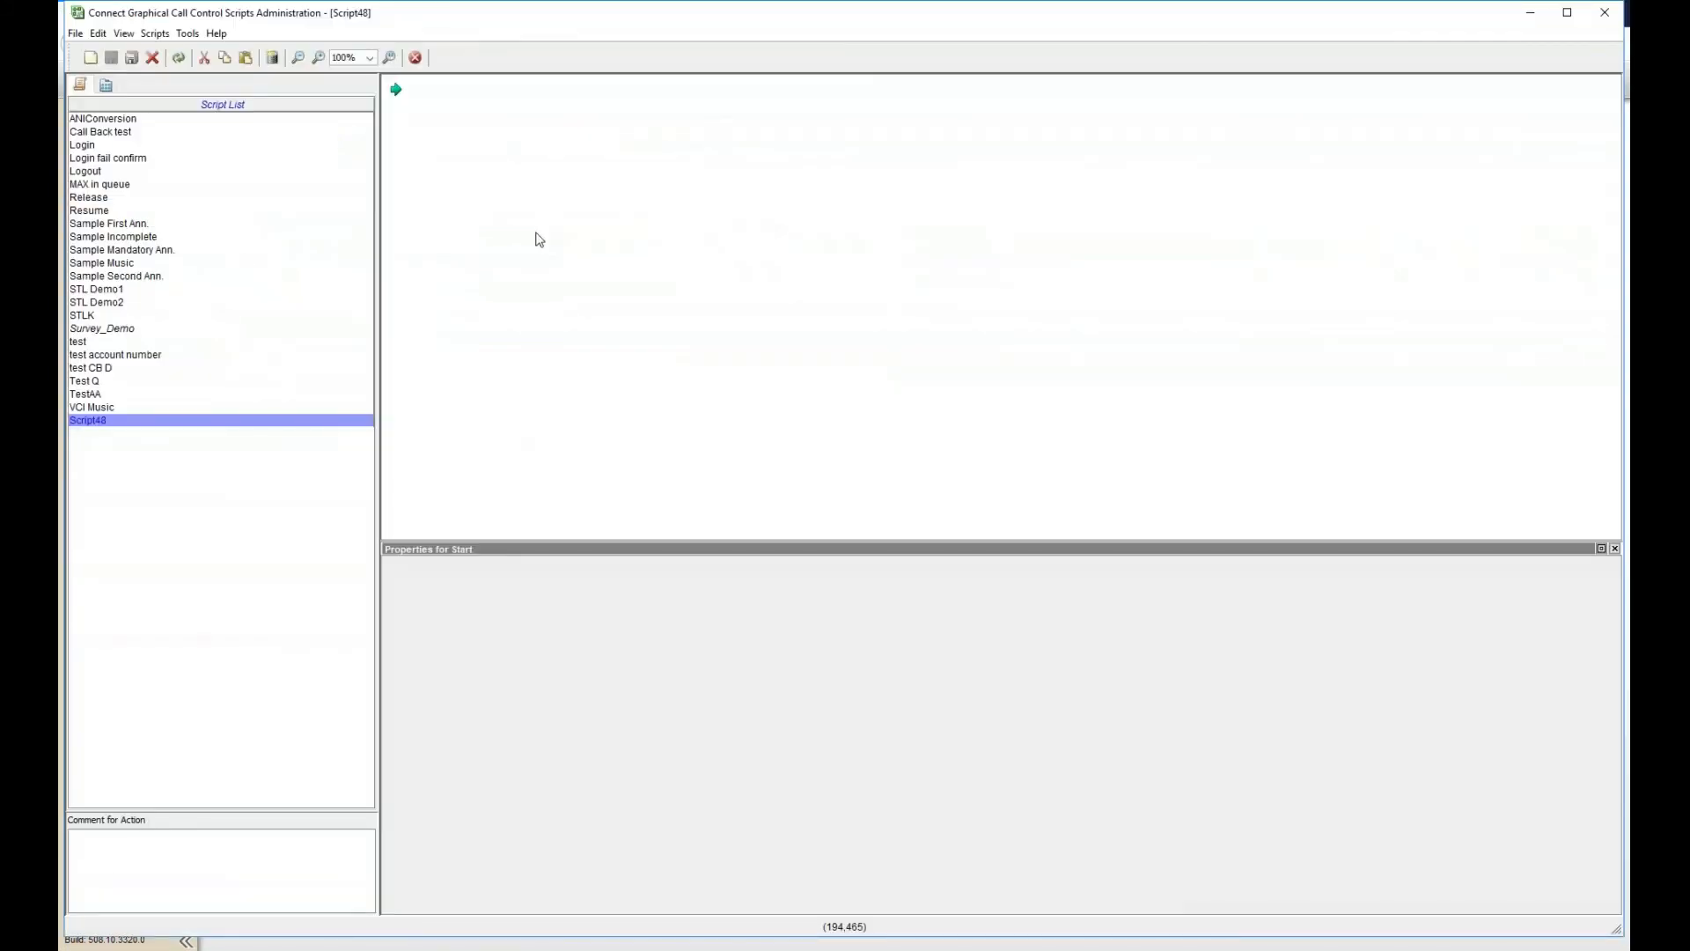
- Add a Play File action linked from Start, then delete it again
right_click(480, 175)
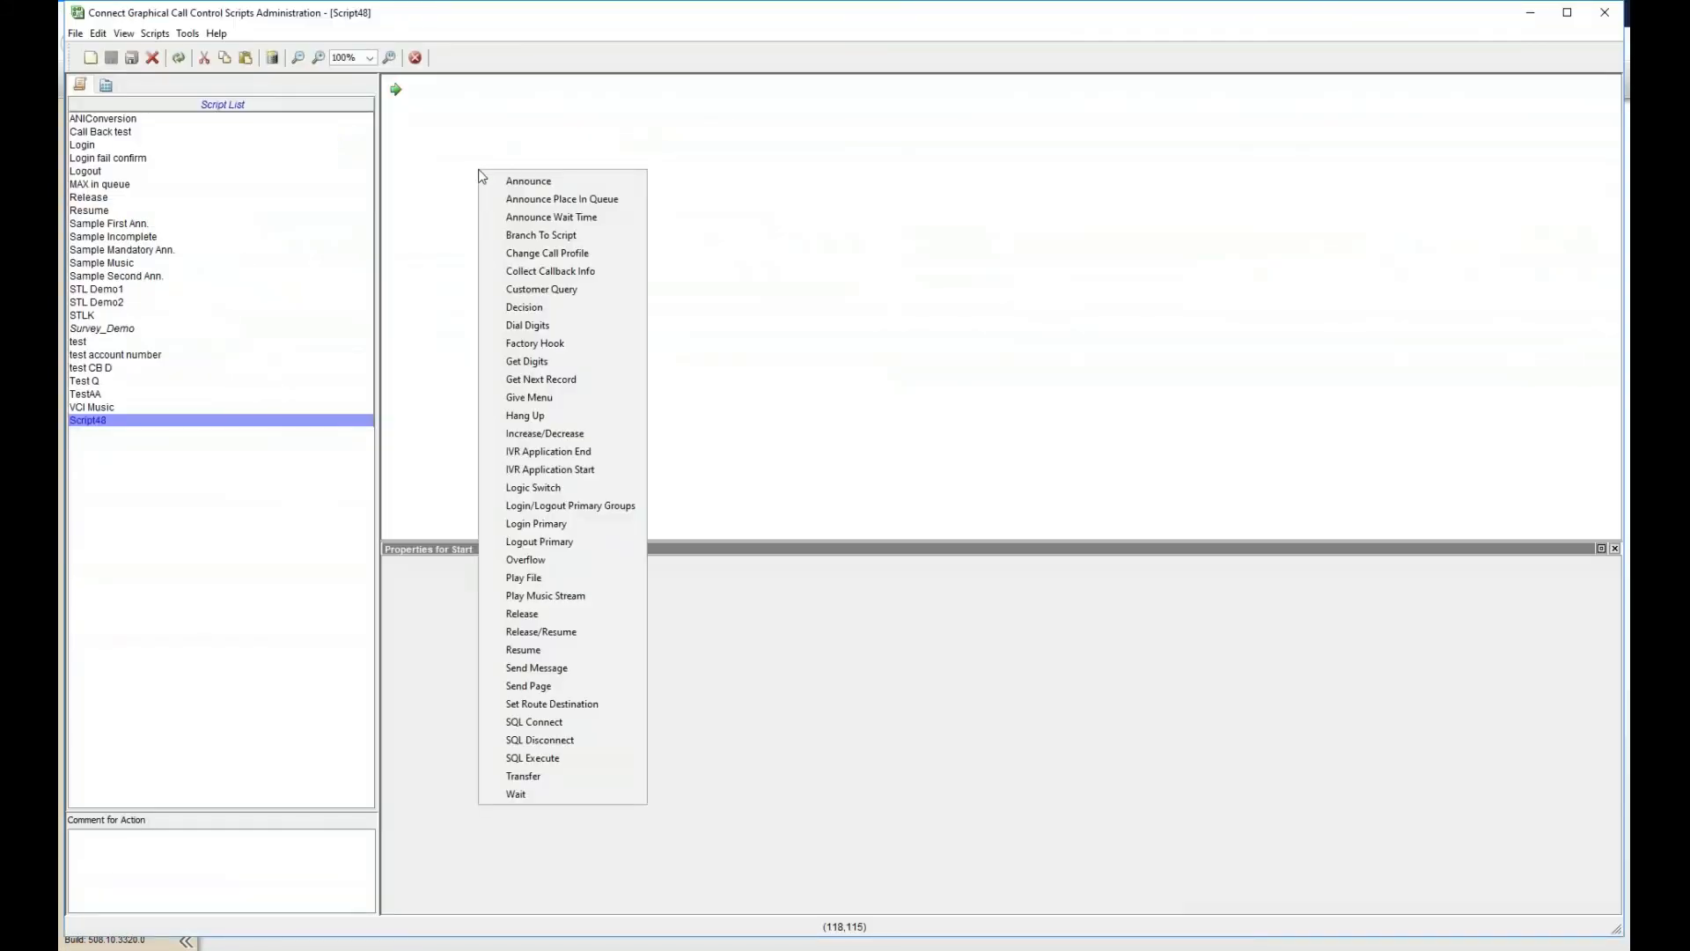
left_click(528, 578)
left_click_drag(486, 180, 461, 117)
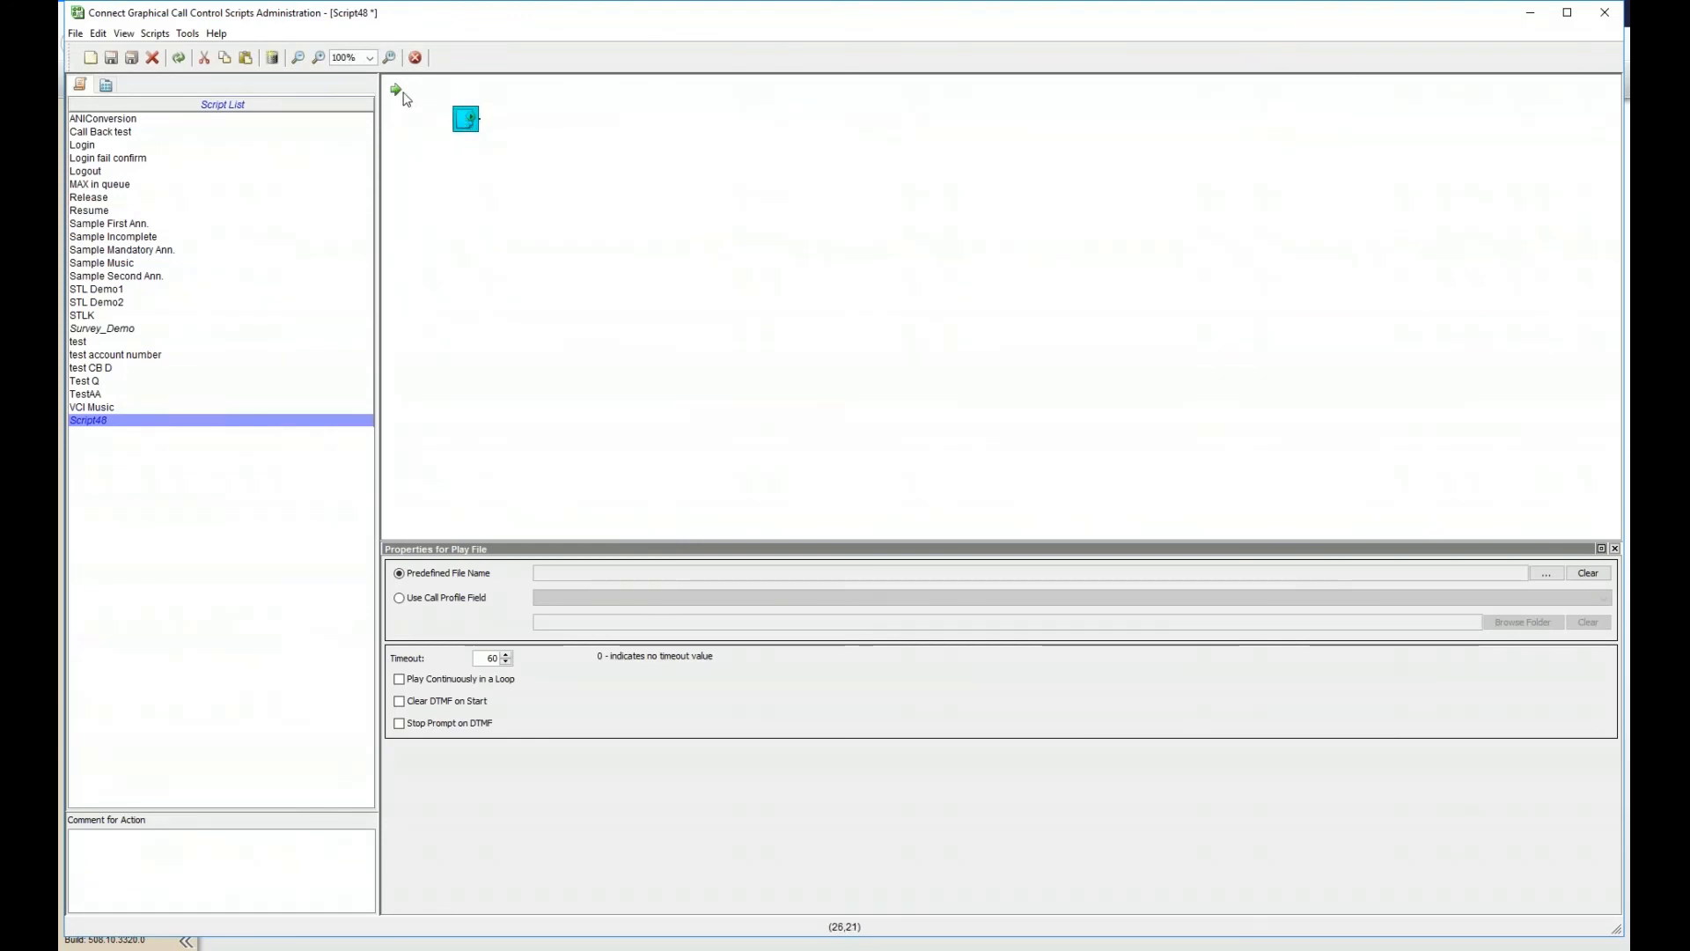
left_click_drag(397, 90, 485, 120)
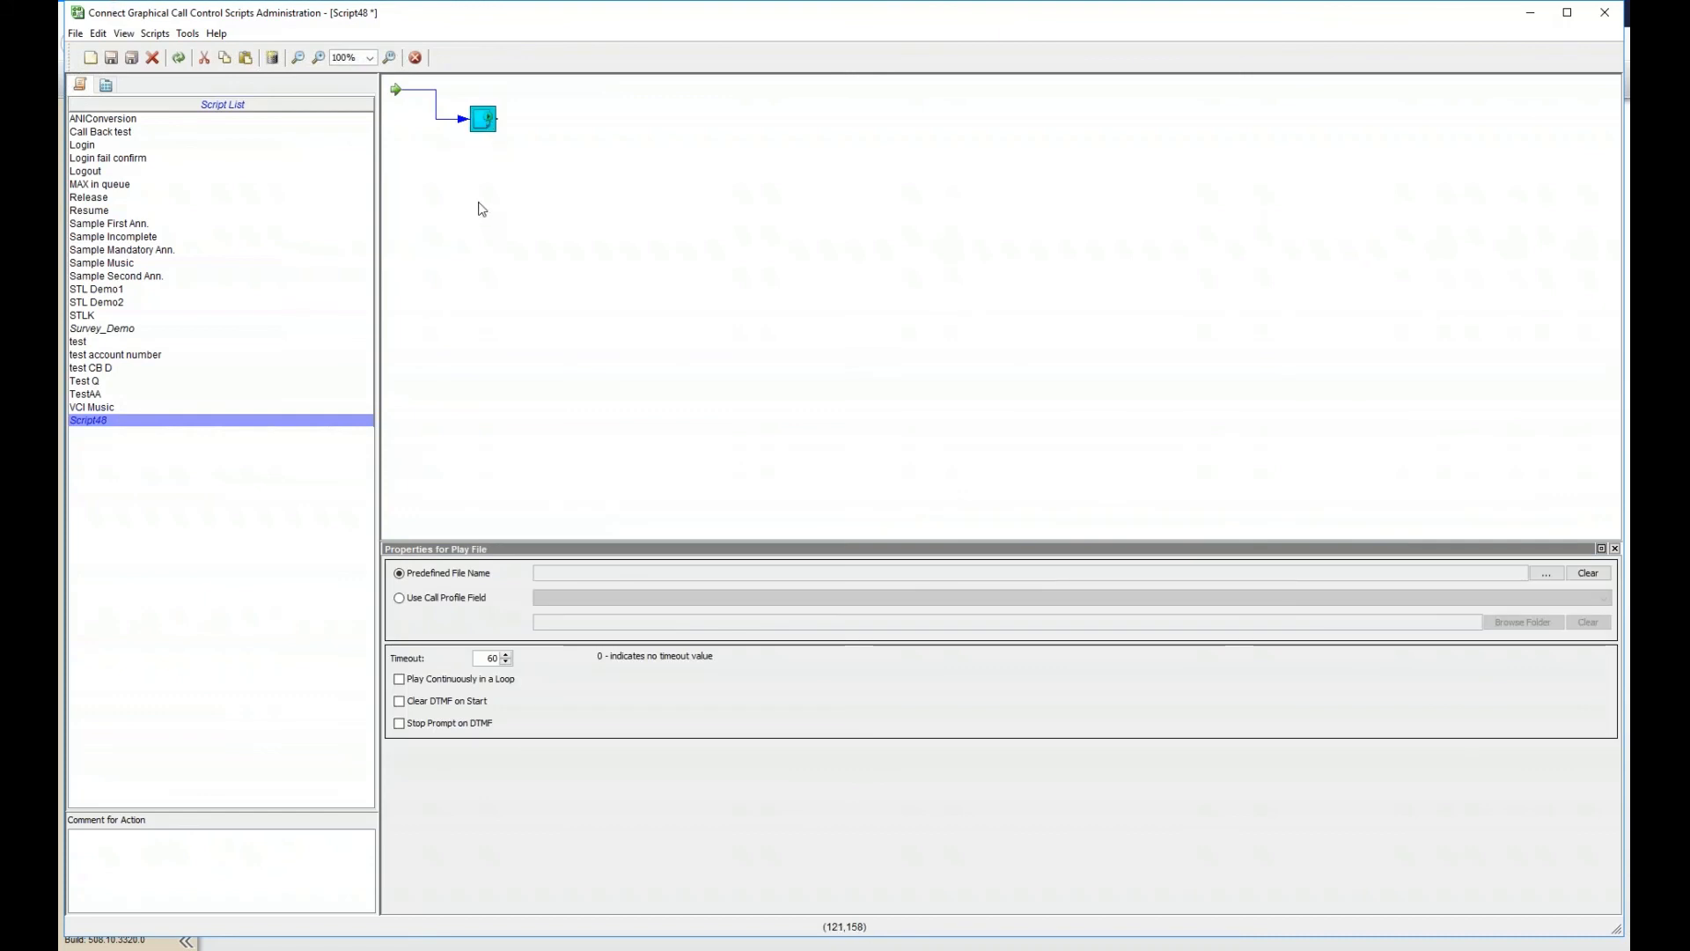
right_click(486, 117)
left_click(528, 129)
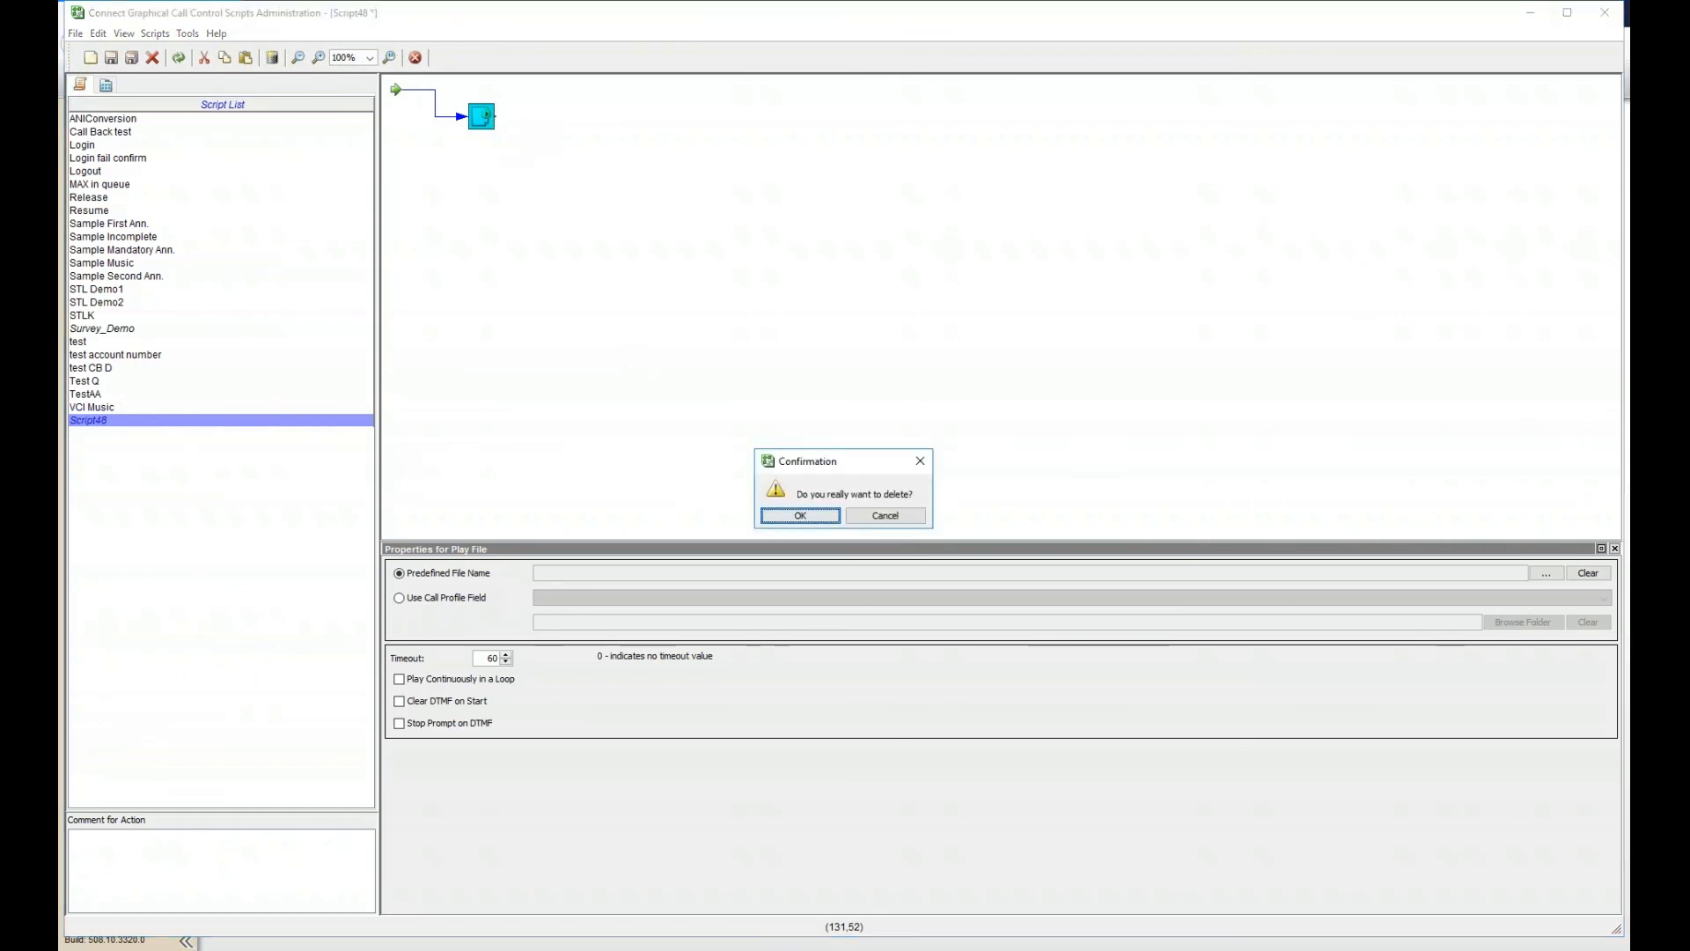
left_click(808, 520)
- Add a Give Menu action linked from Start, keeping its defaults of 2 retries and a 5-second timeout
right_click(567, 265)
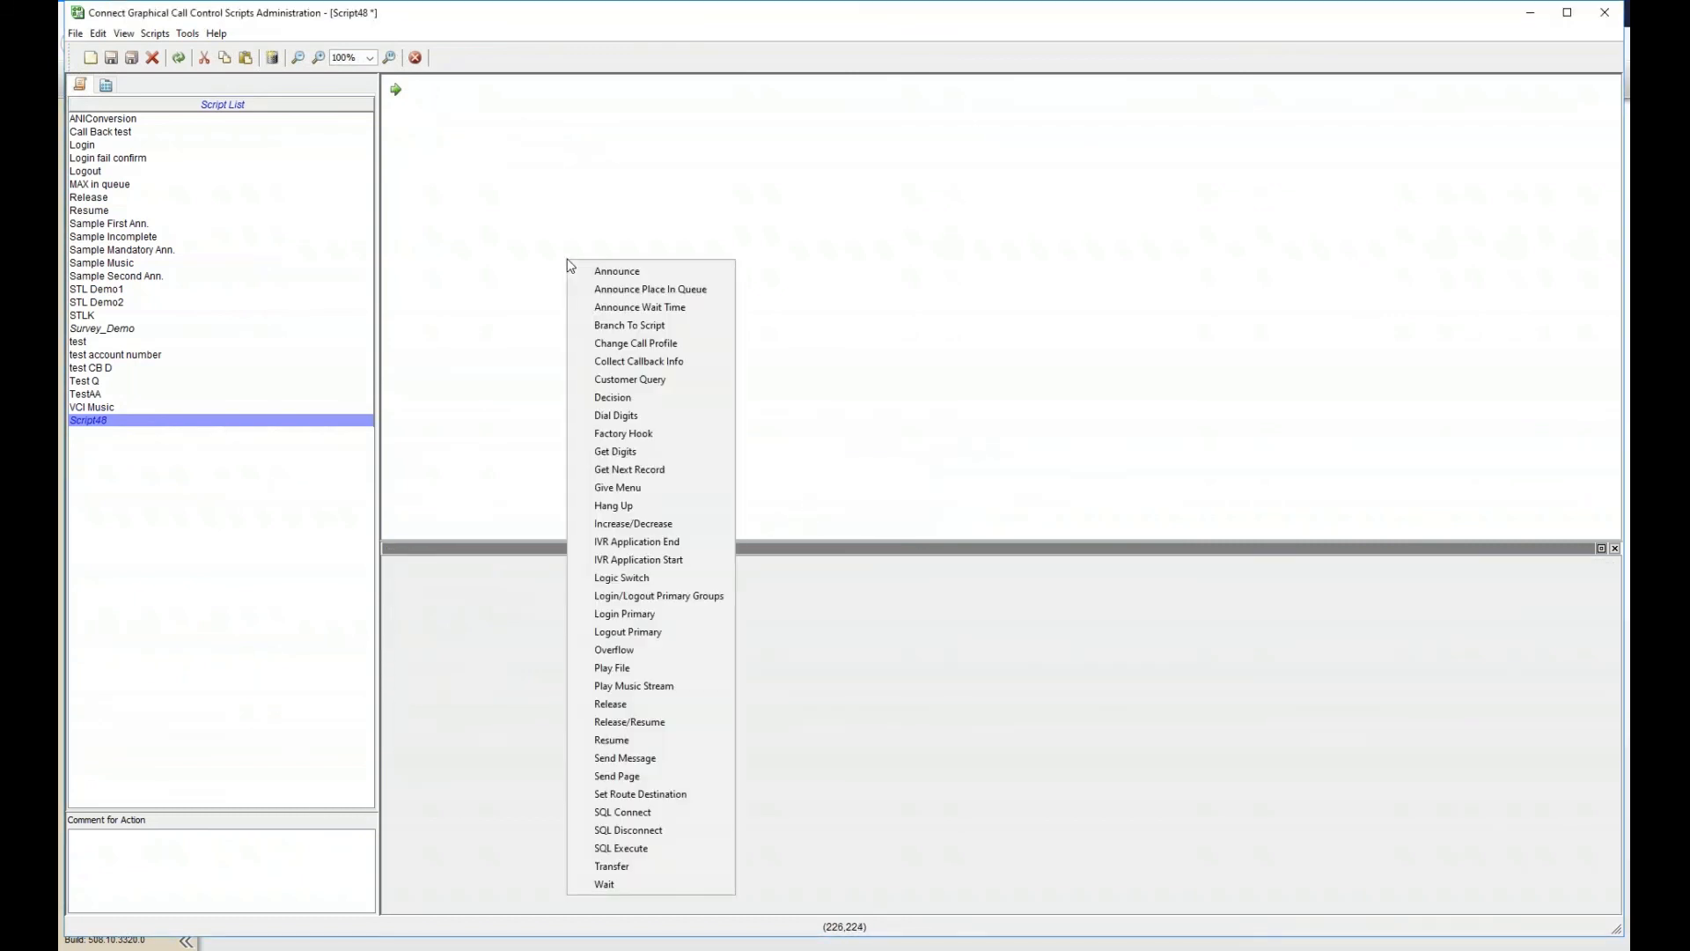
left_click(635, 491)
left_click(399, 90)
left_click_drag(399, 90, 459, 167)
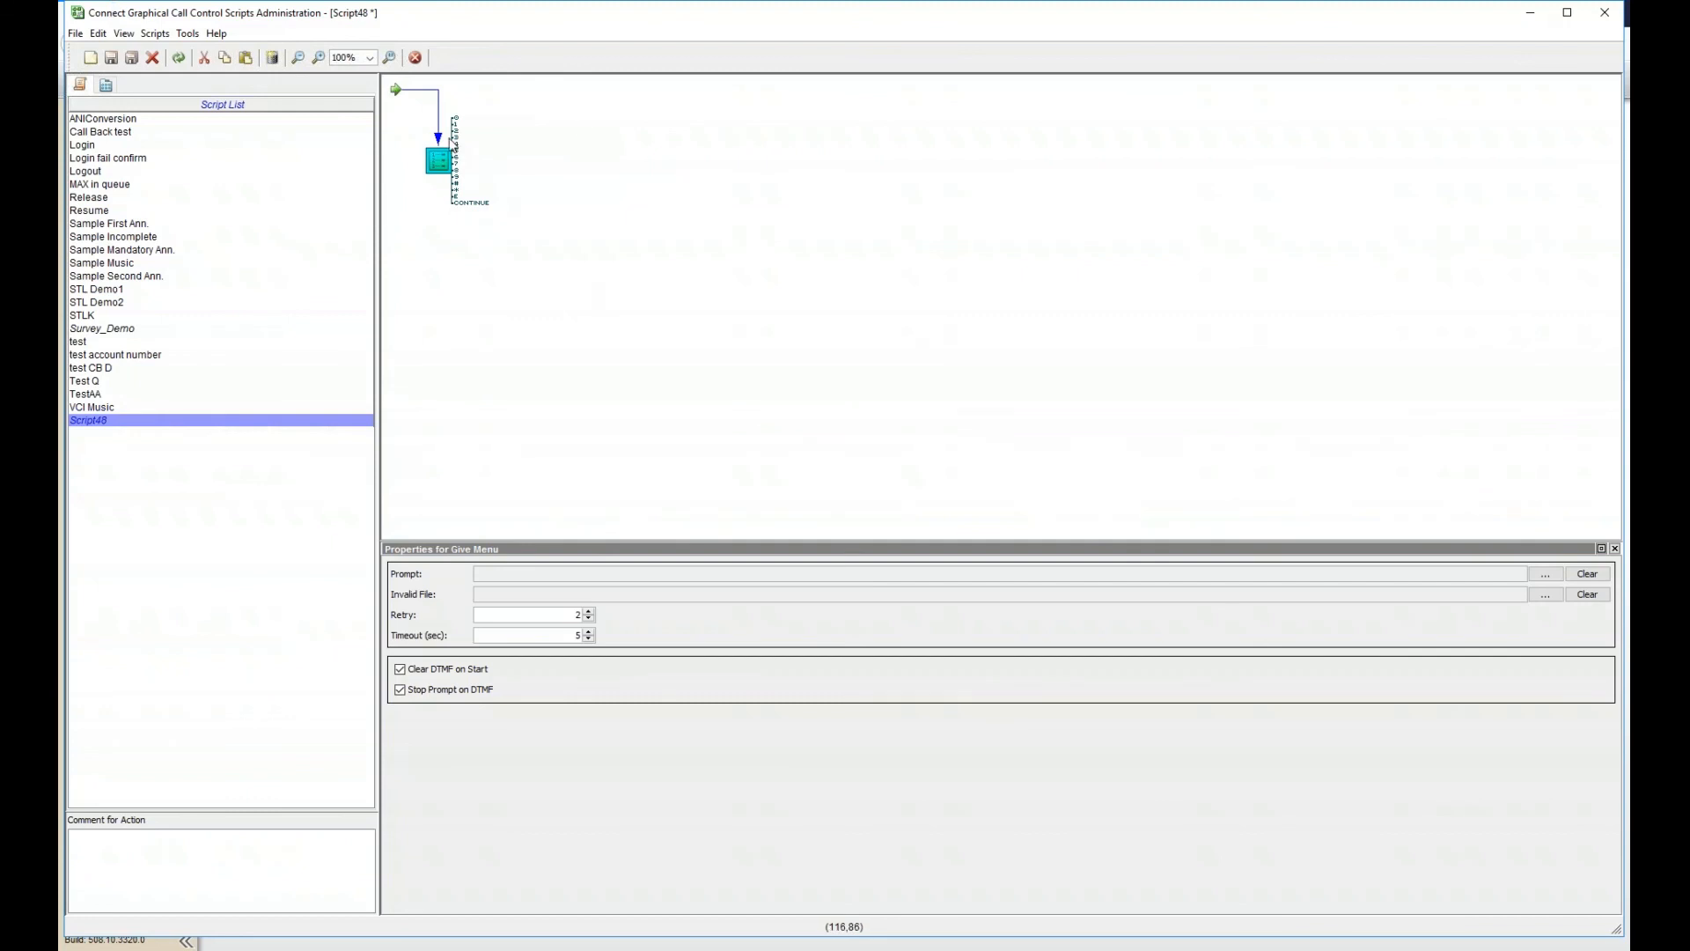
- Shift the Give Menu block down and to the right, then bring up the canvas action menu
left_click_drag(449, 151, 470, 174)
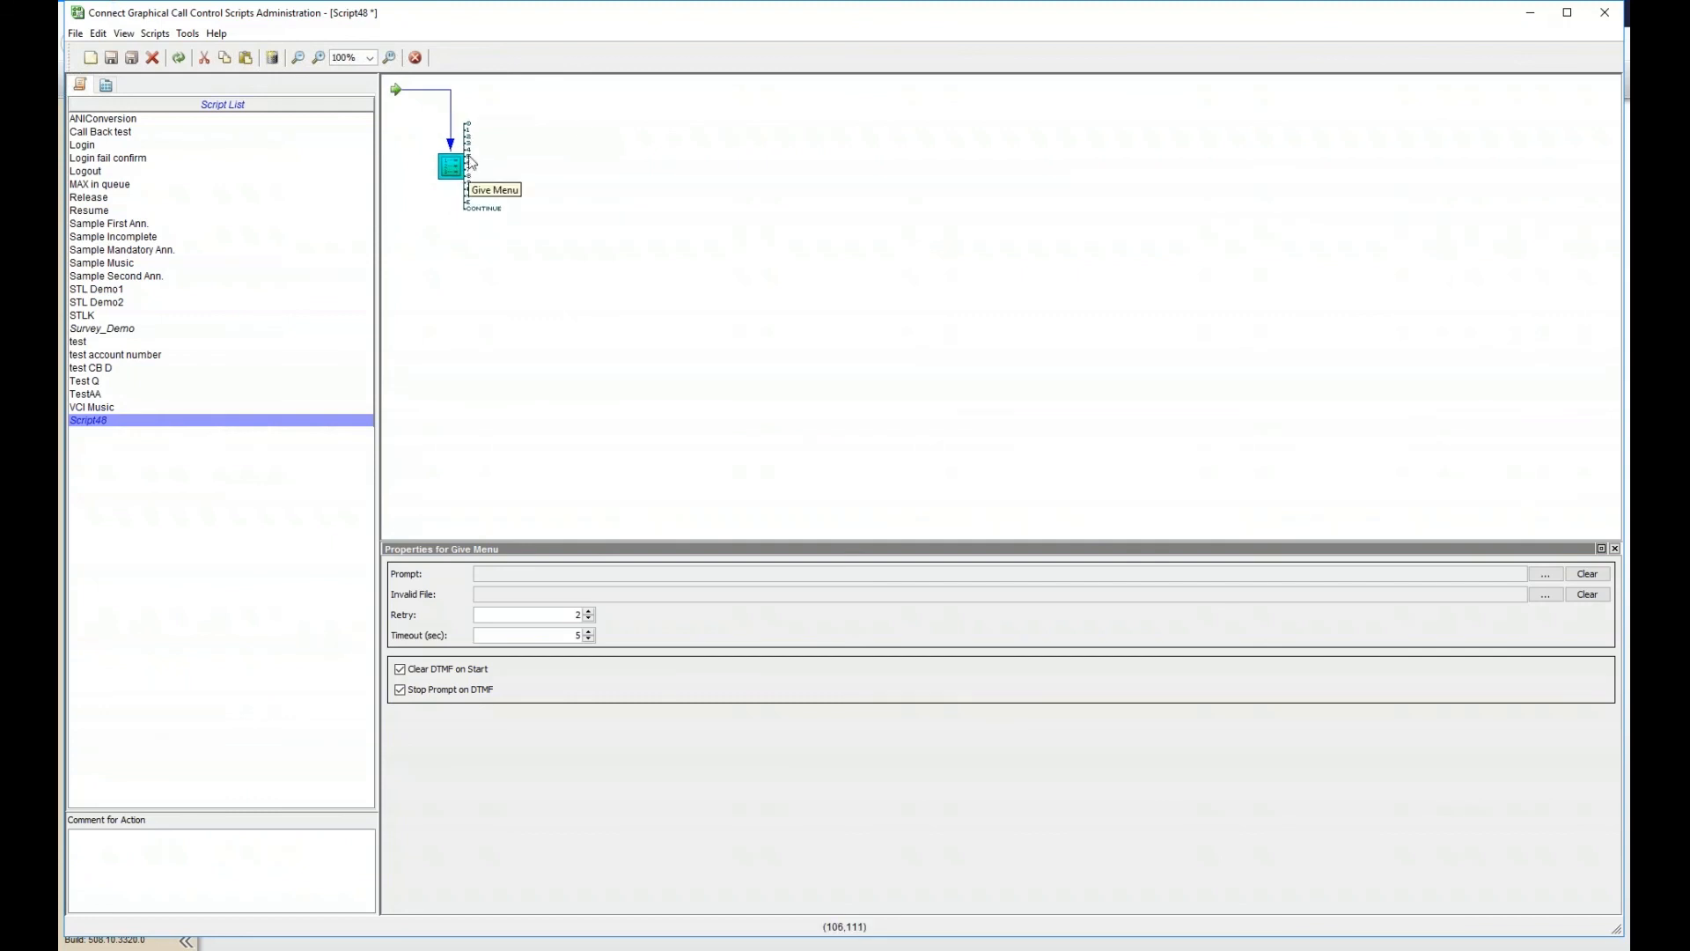
right_click(561, 170)
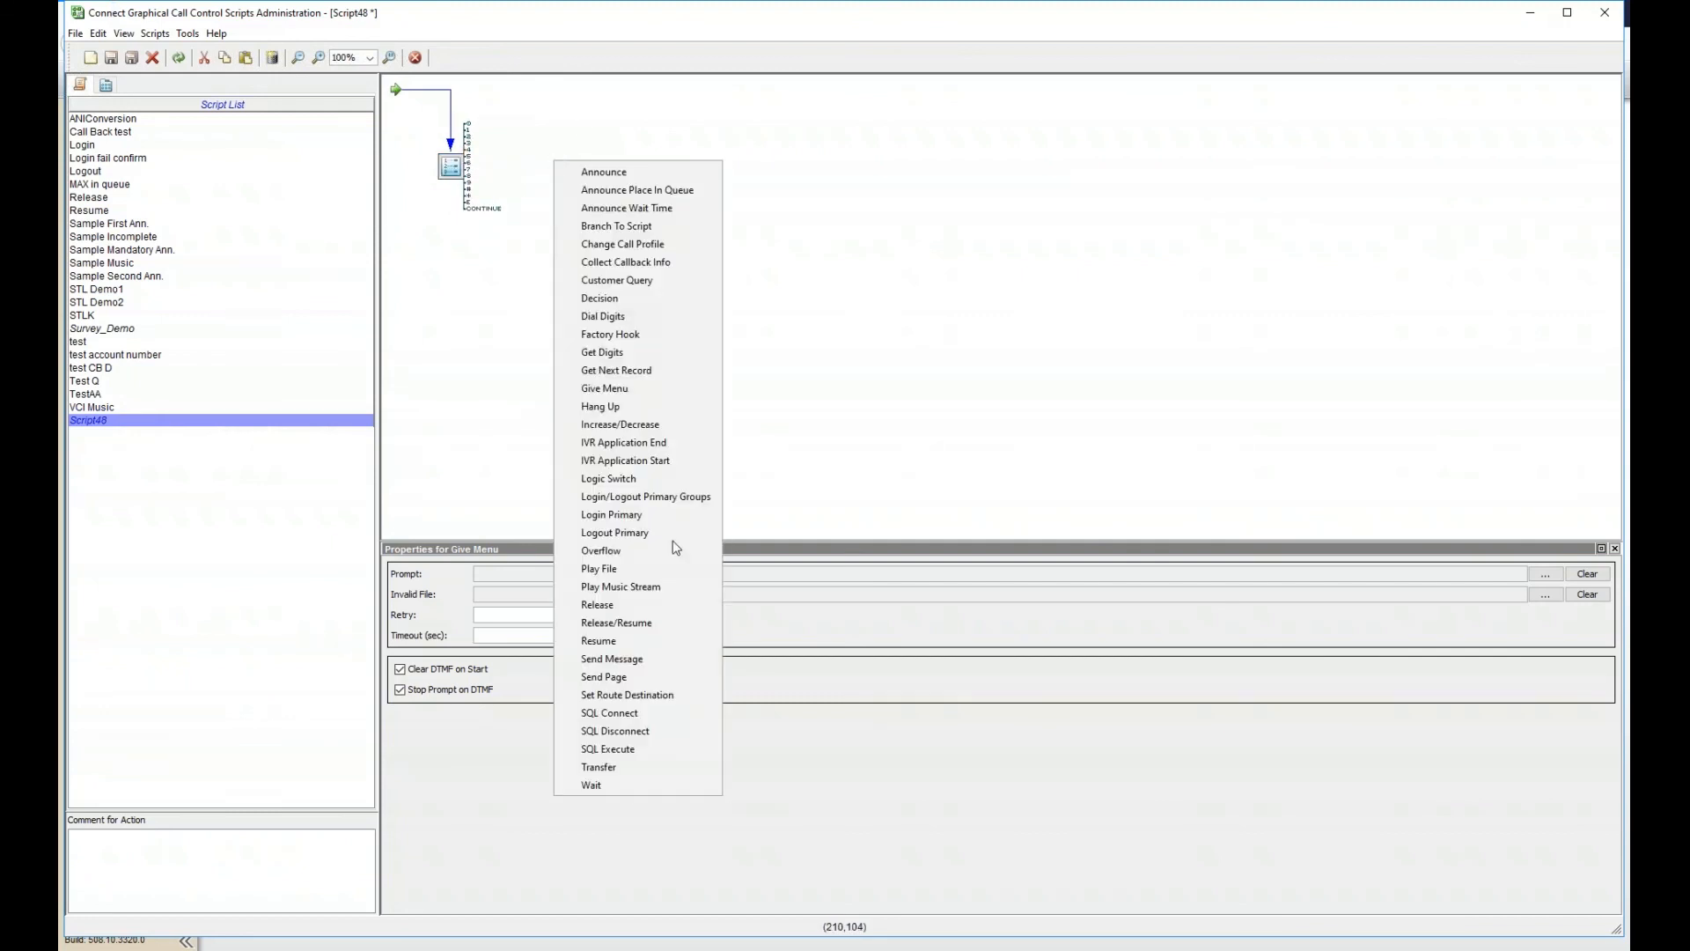
left_click(629, 767)
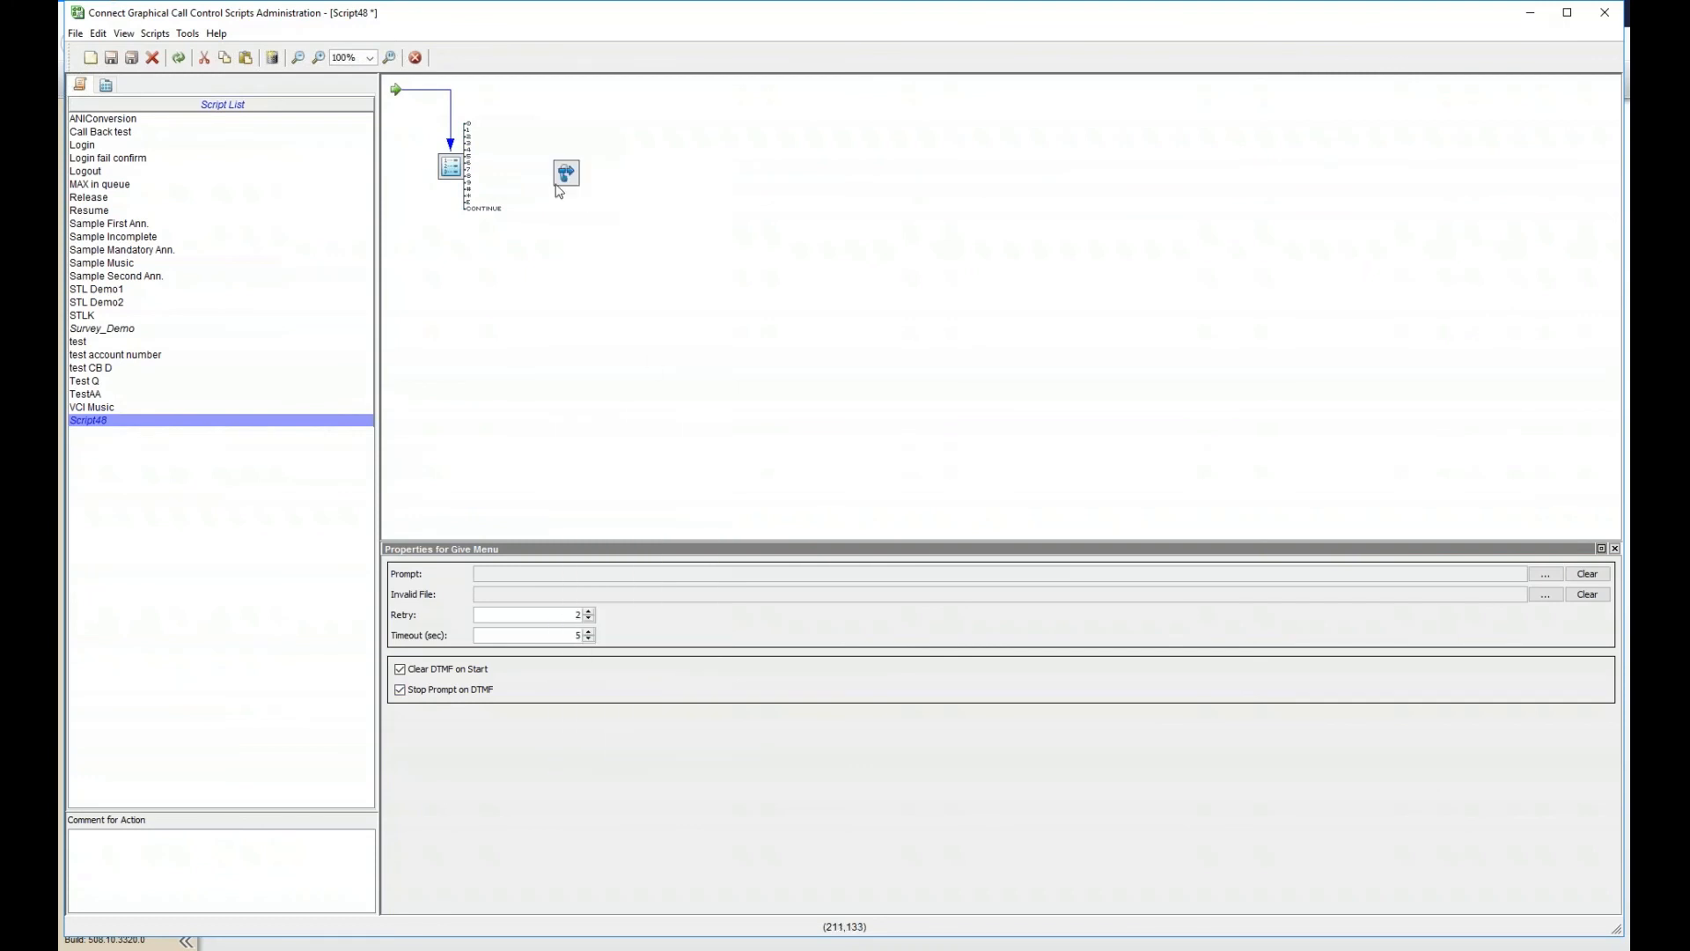
left_click_drag(468, 130, 586, 129)
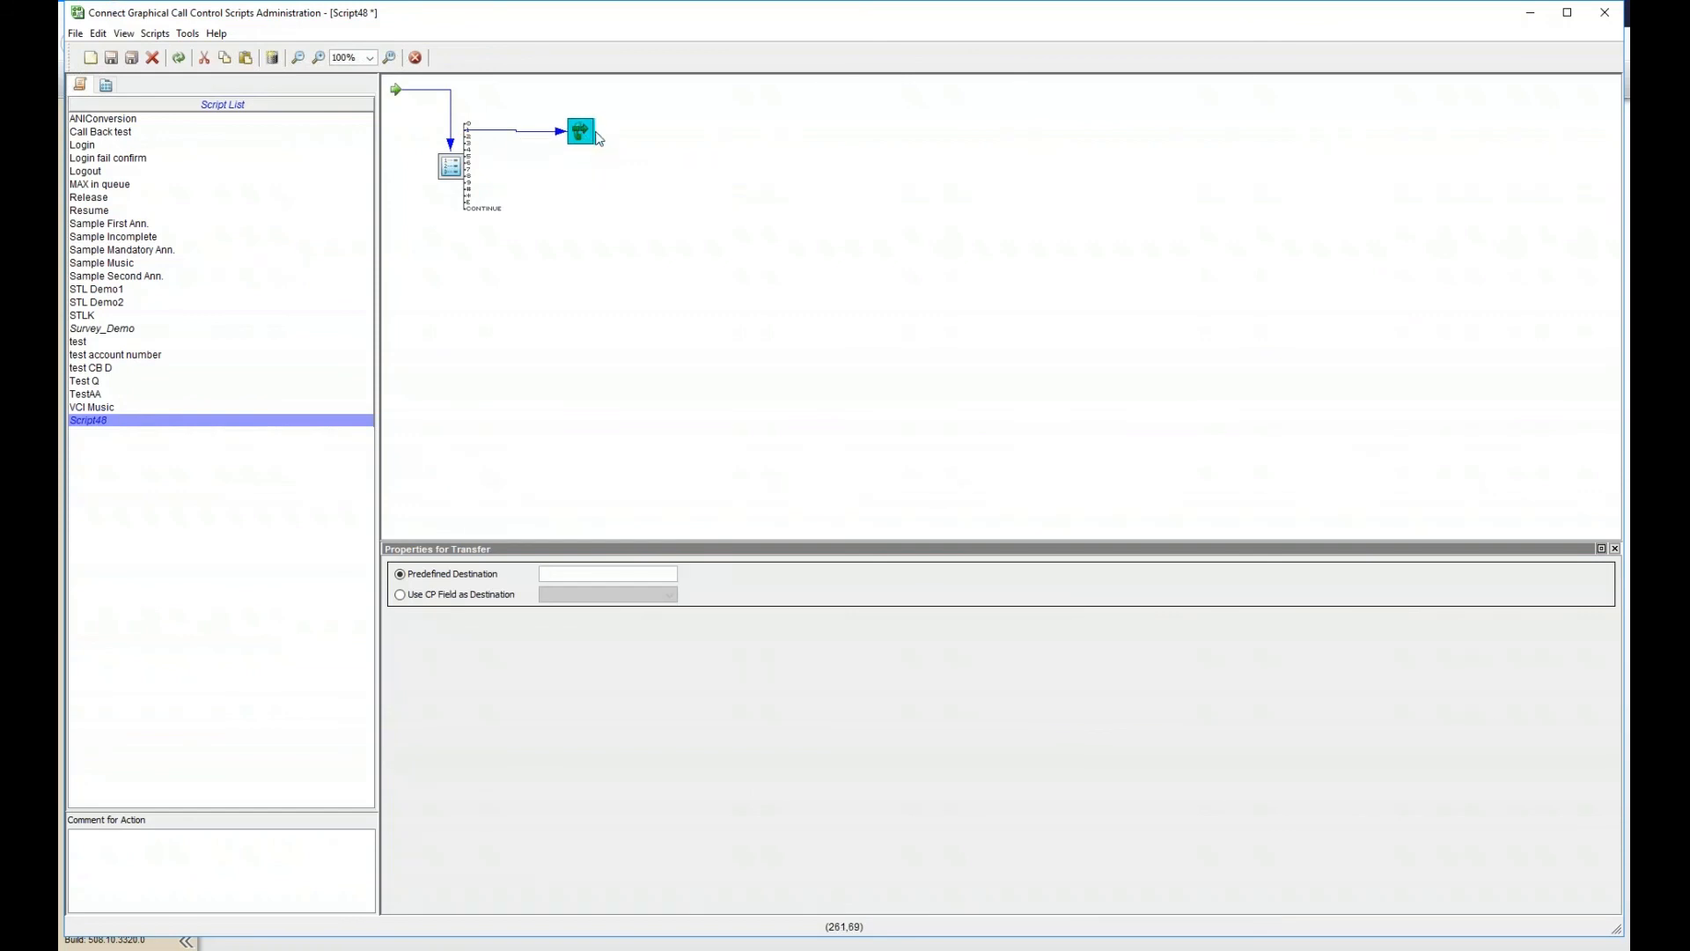
left_click(580, 577)
right_click(581, 142)
left_click(603, 151)
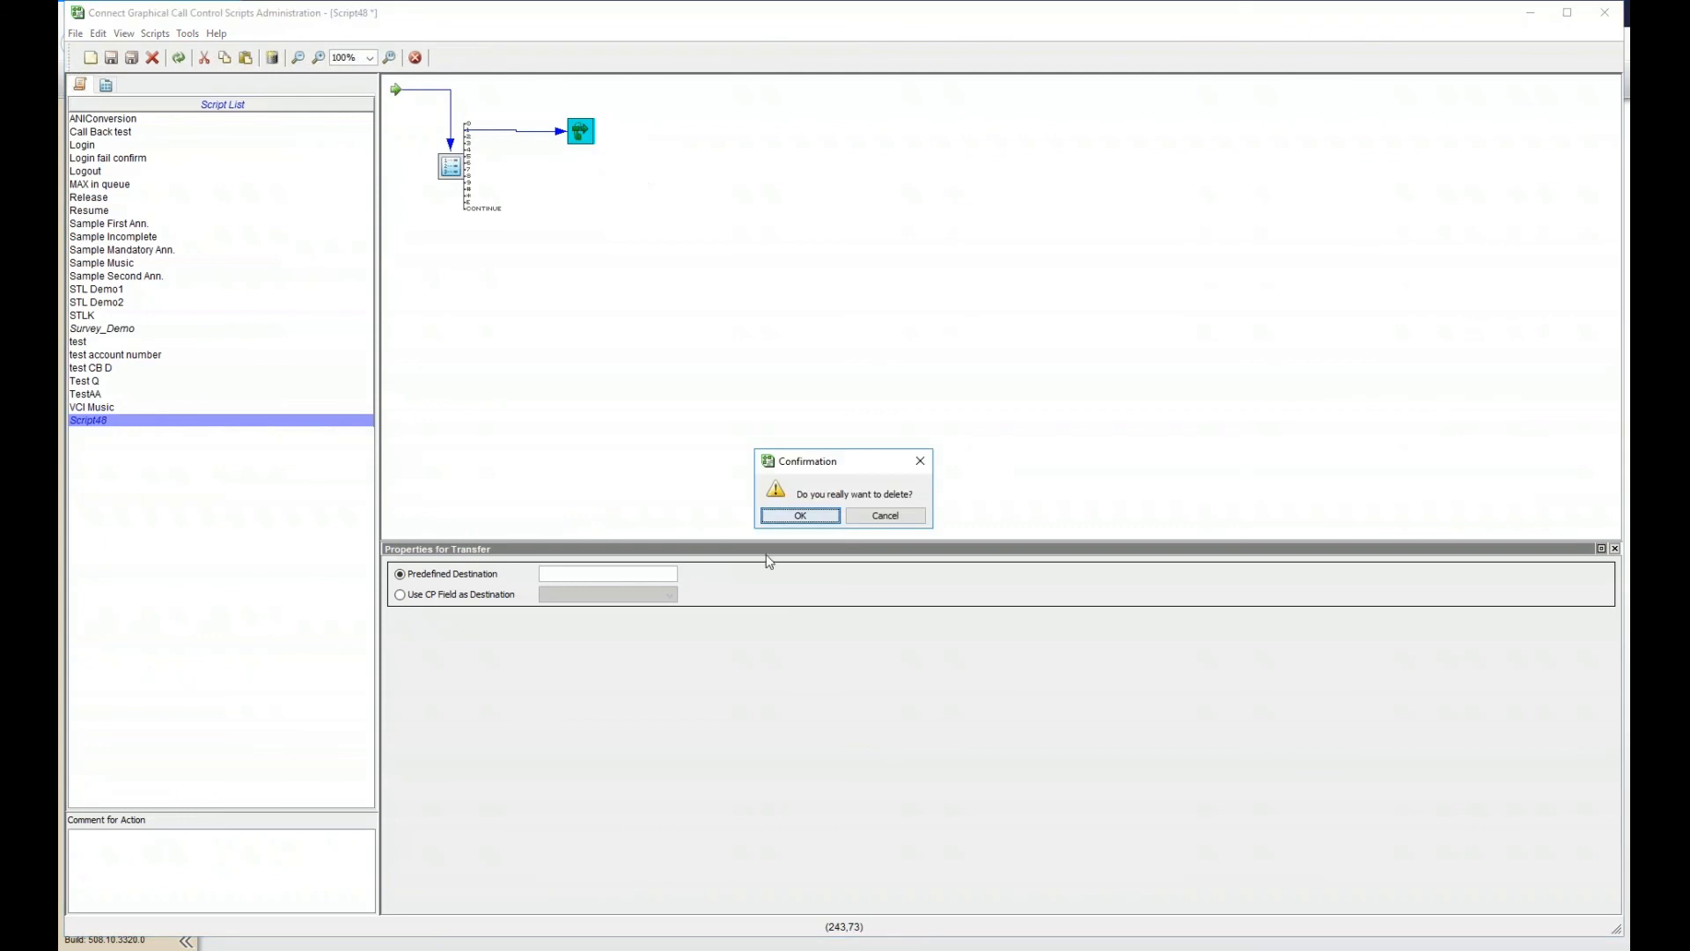
left_click(770, 516)
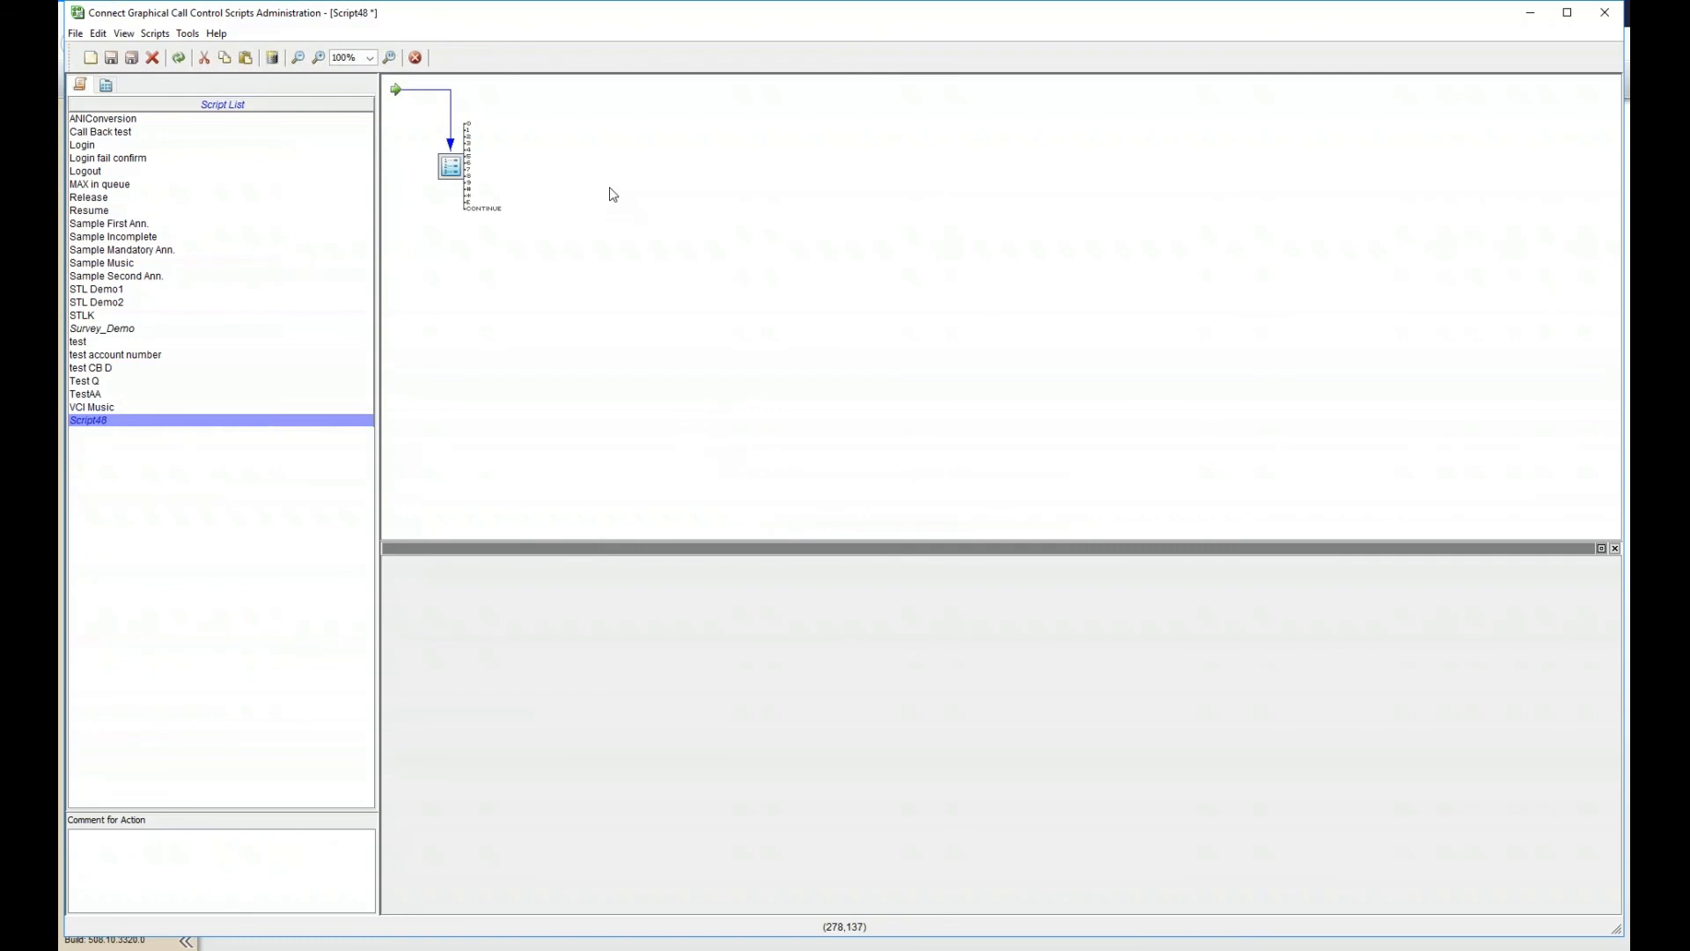
- Place an unlinked Collect Callback Info action next to Give Menu, with defaults of 1 digit, 2 retries and a 10-second timeout
right_click(646, 199)
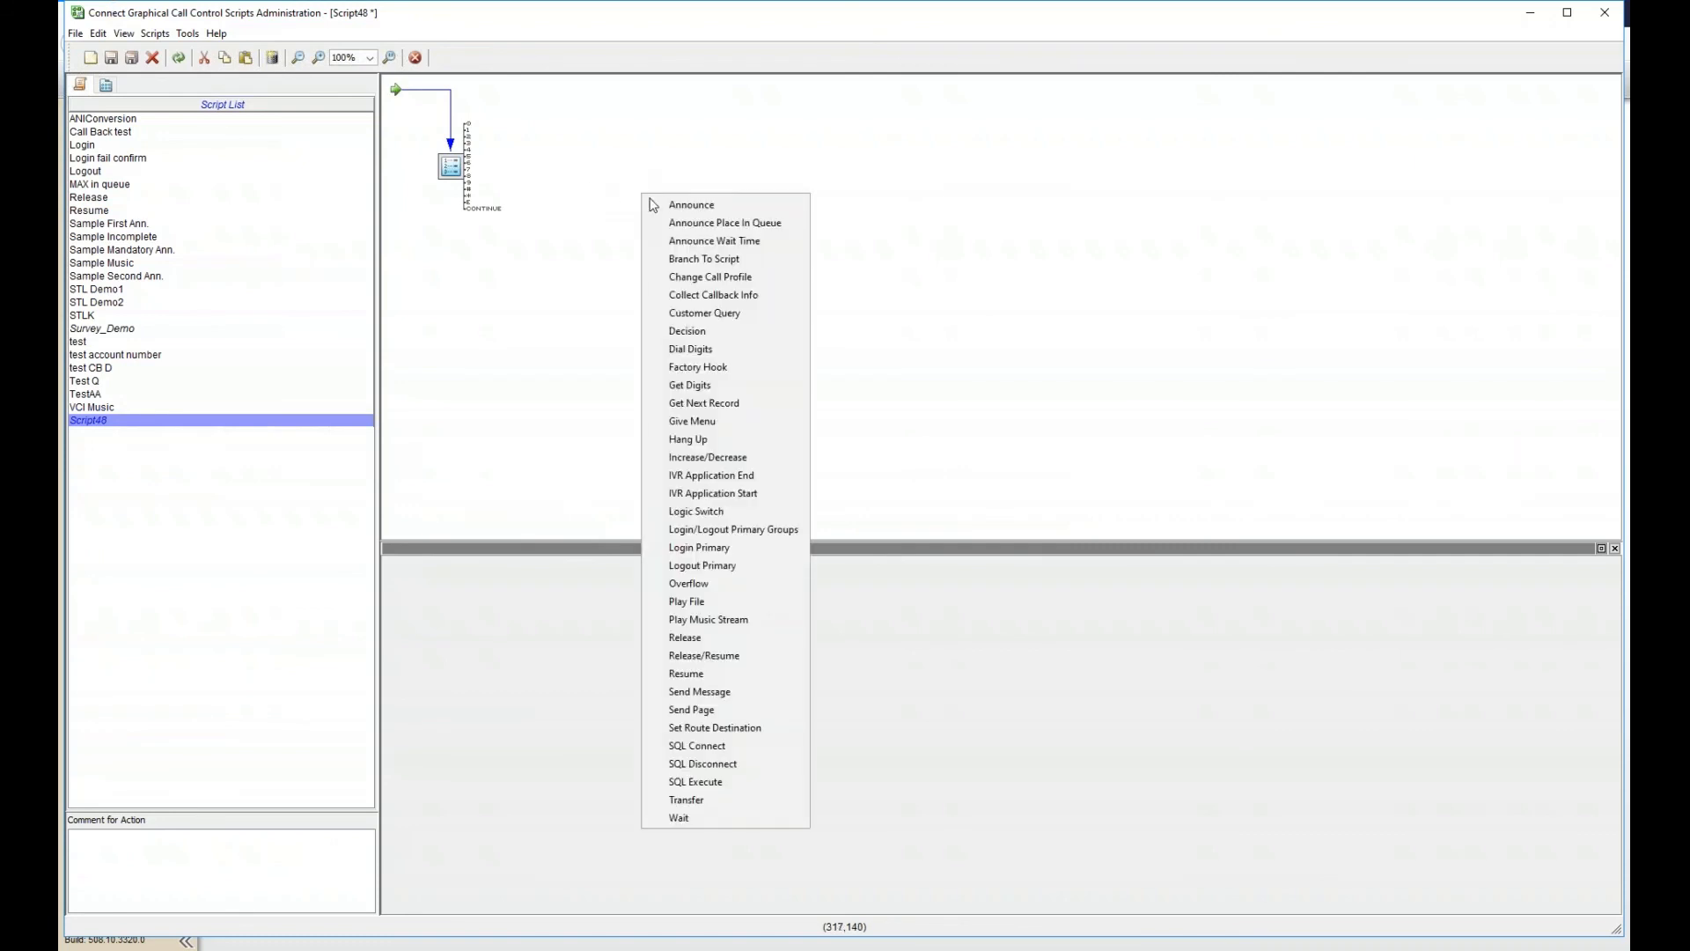
left_click(755, 301)
left_click_drag(649, 194, 577, 147)
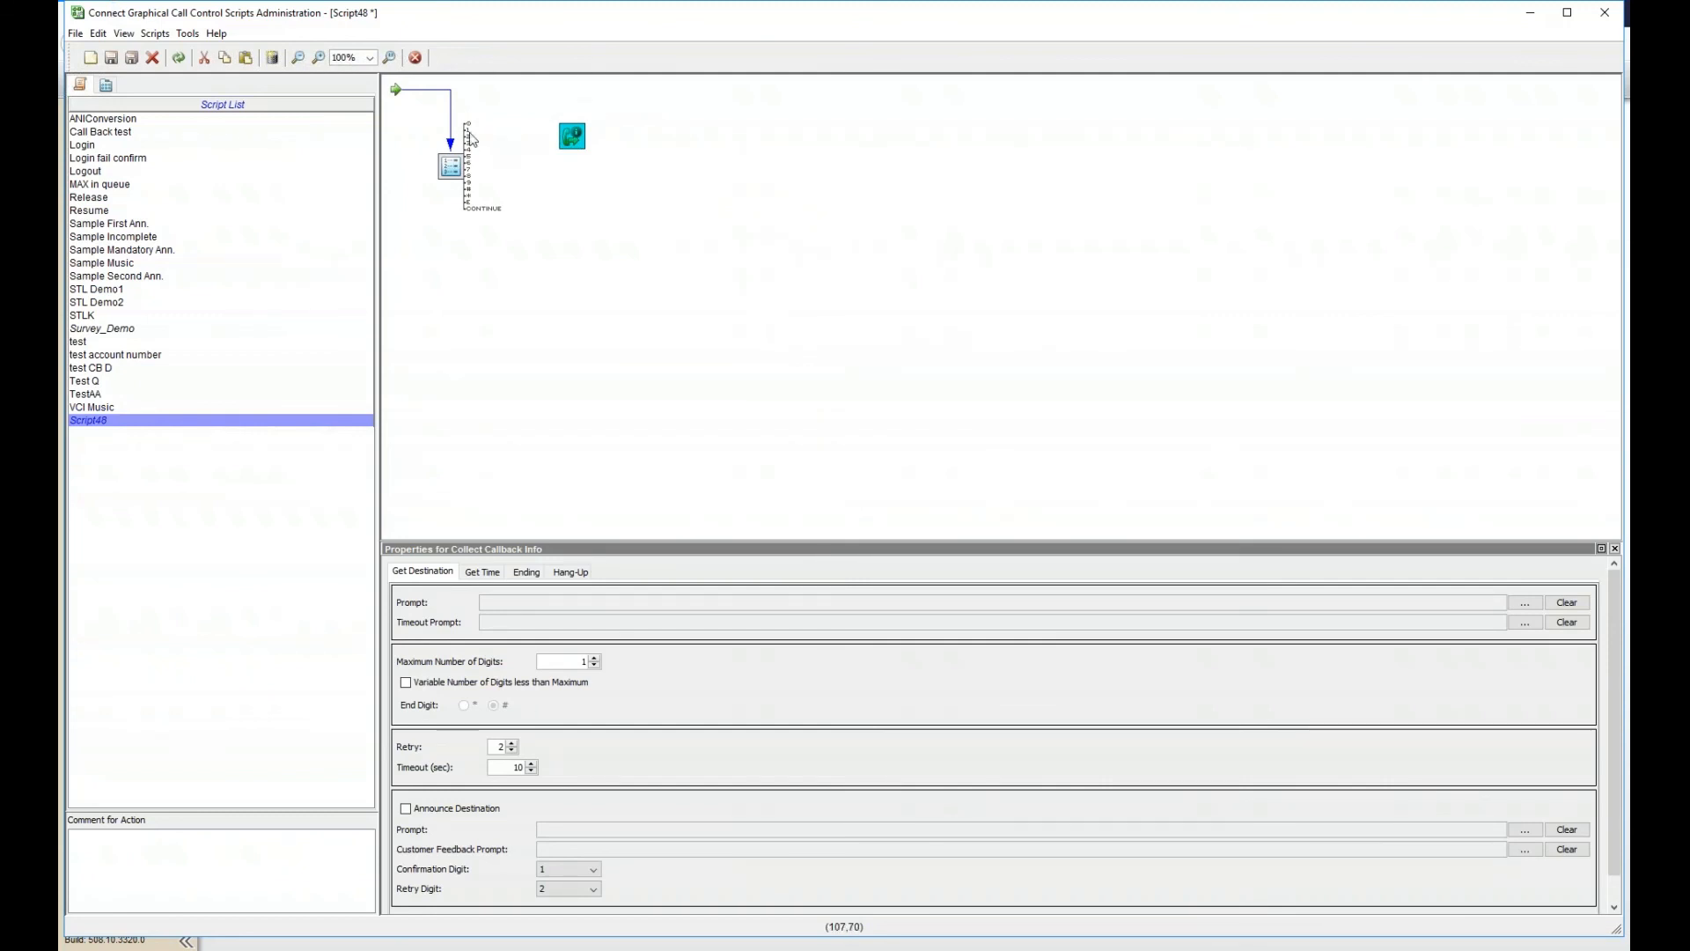
- Link a Give Menu output to Collect Callback Info and review its settings tabs
left_click_drag(469, 132, 598, 138)
left_click(494, 573)
left_click(533, 574)
left_click(564, 574)
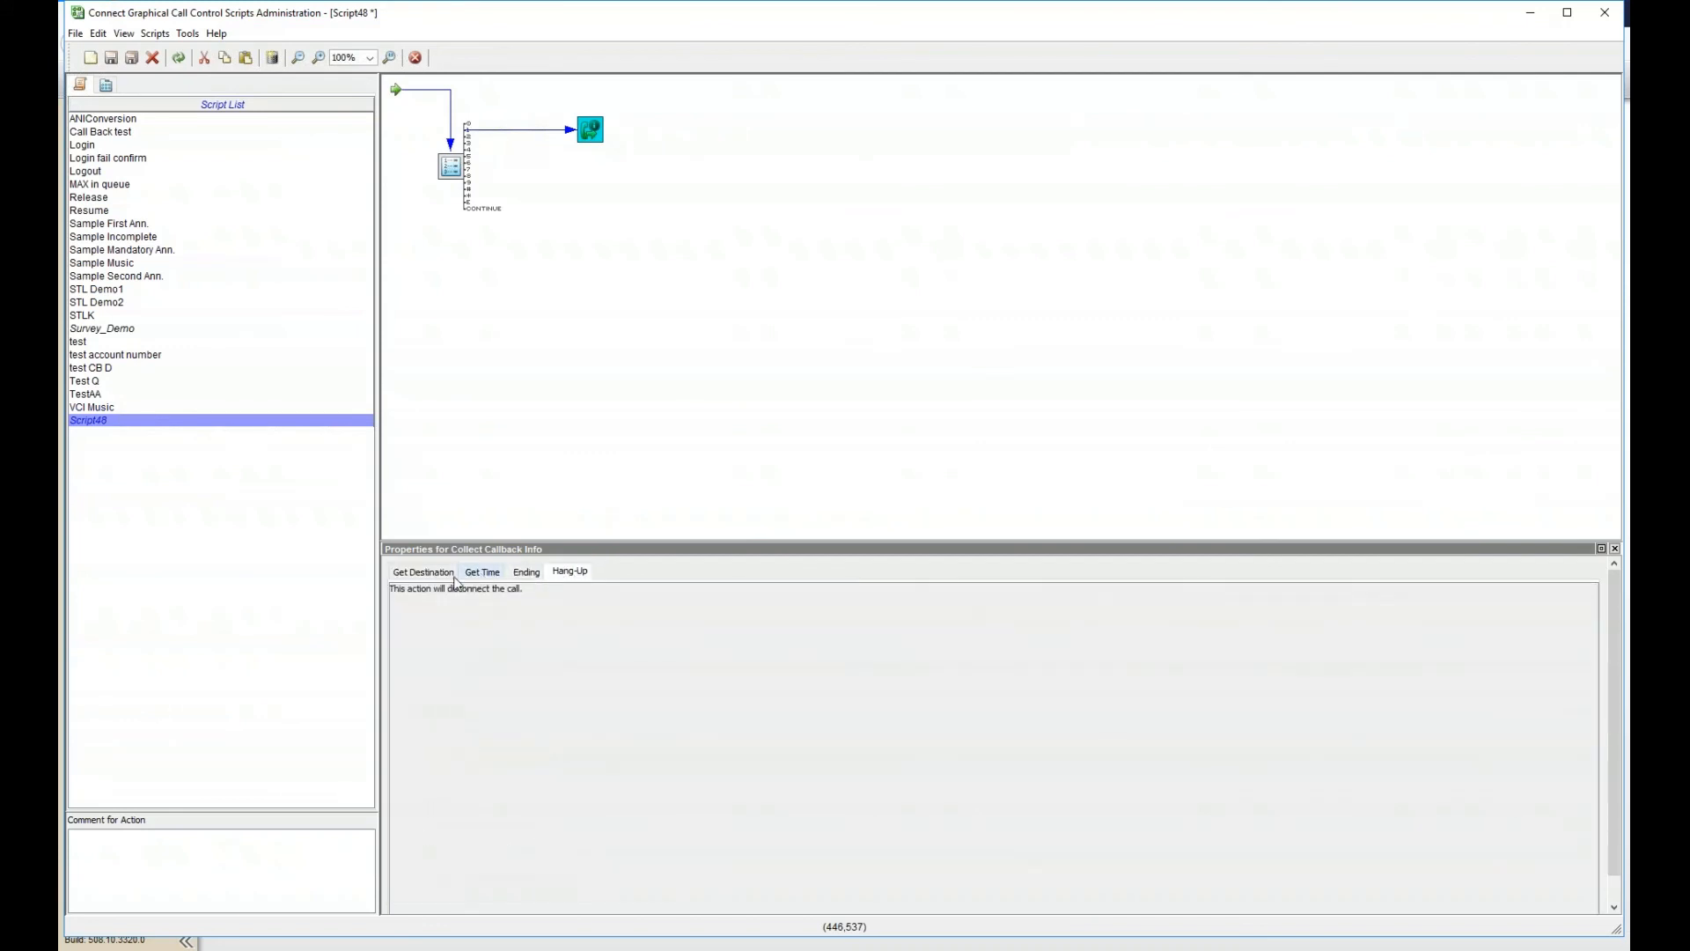
left_click(450, 573)
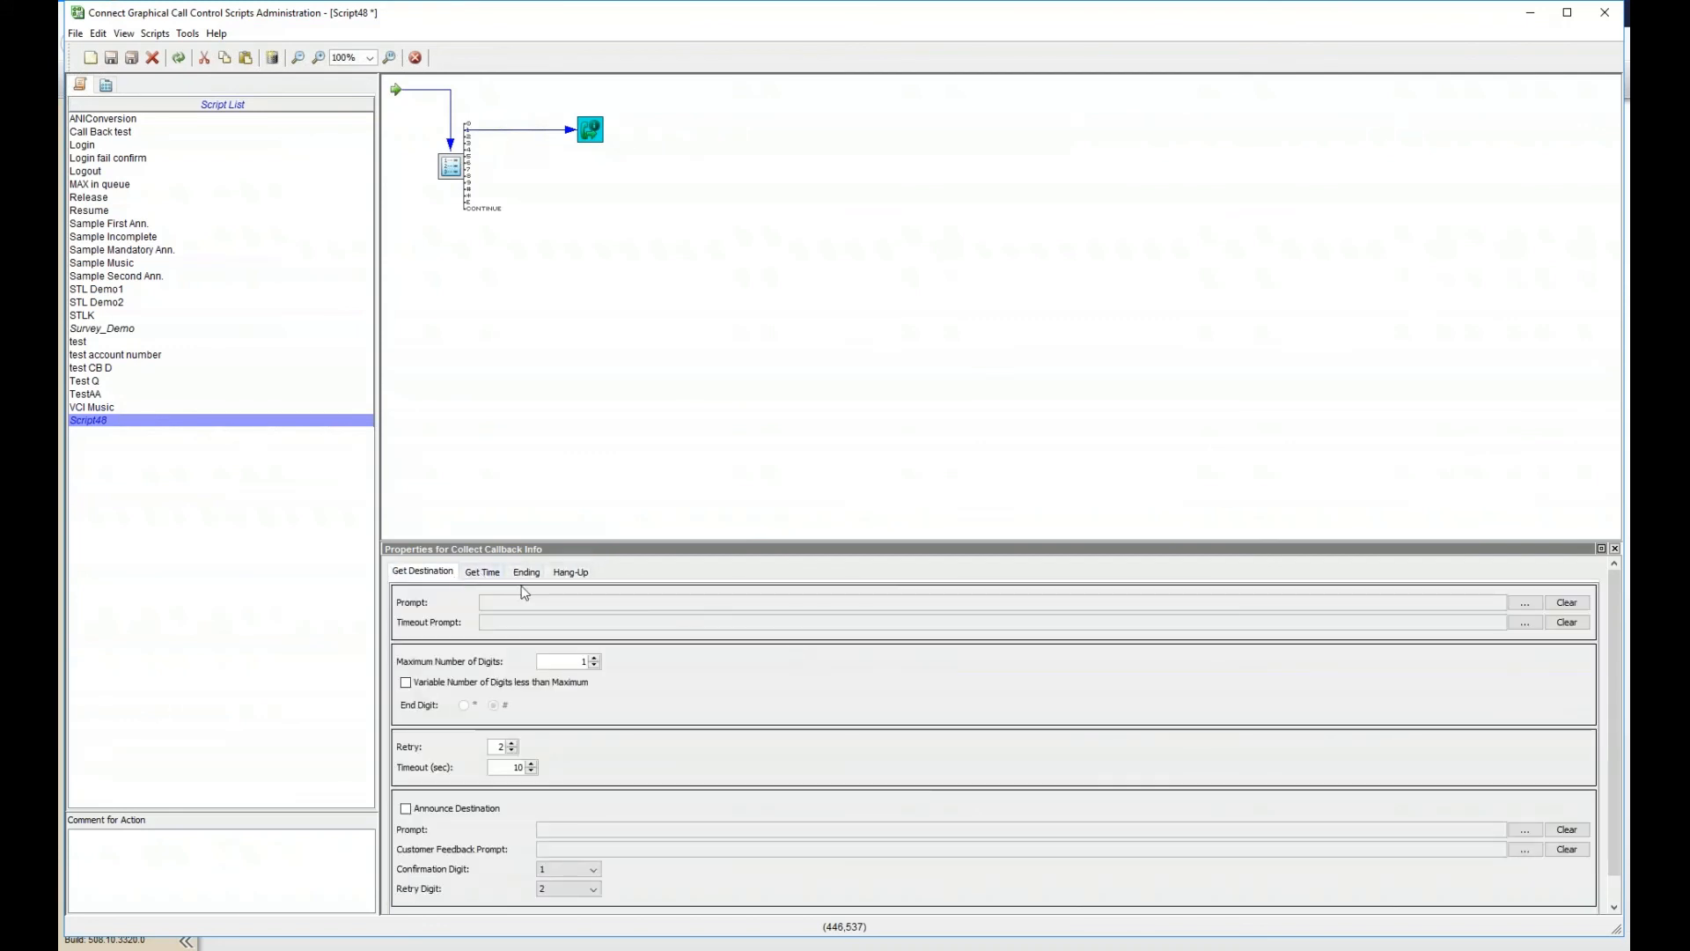
- Set maximum callback digits to 10, allow variable-length numbers, and turn off destination announcement
double_click(560, 666)
type("1")
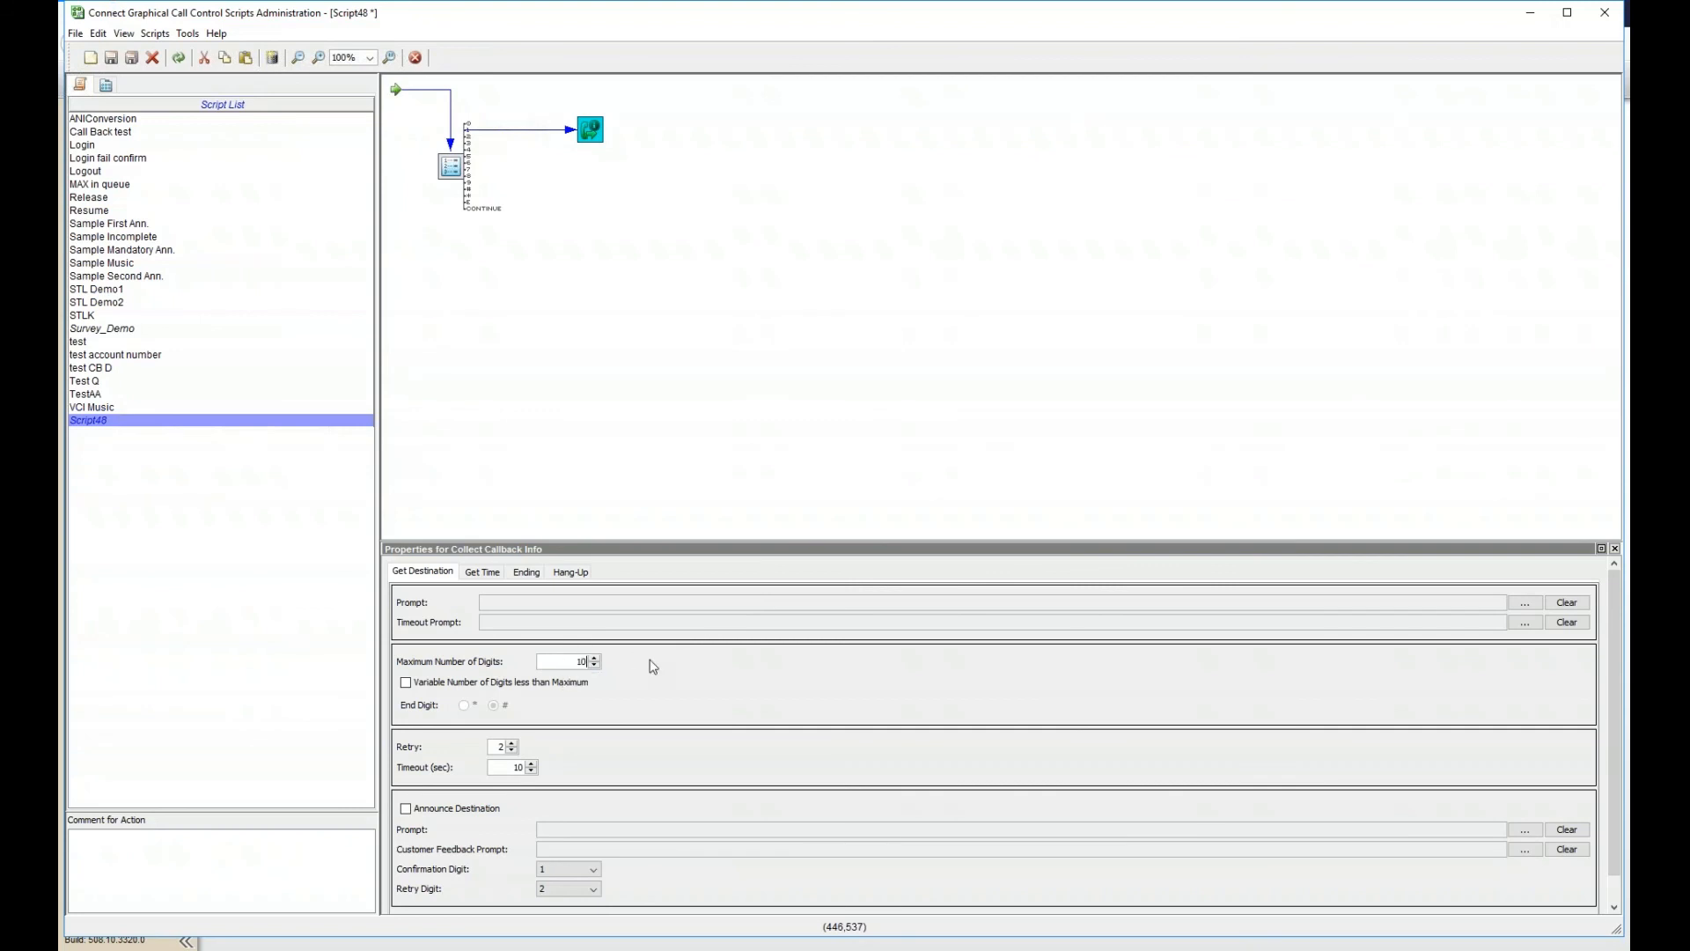
type("0")
left_click(515, 683)
left_click(505, 706)
left_click(451, 811)
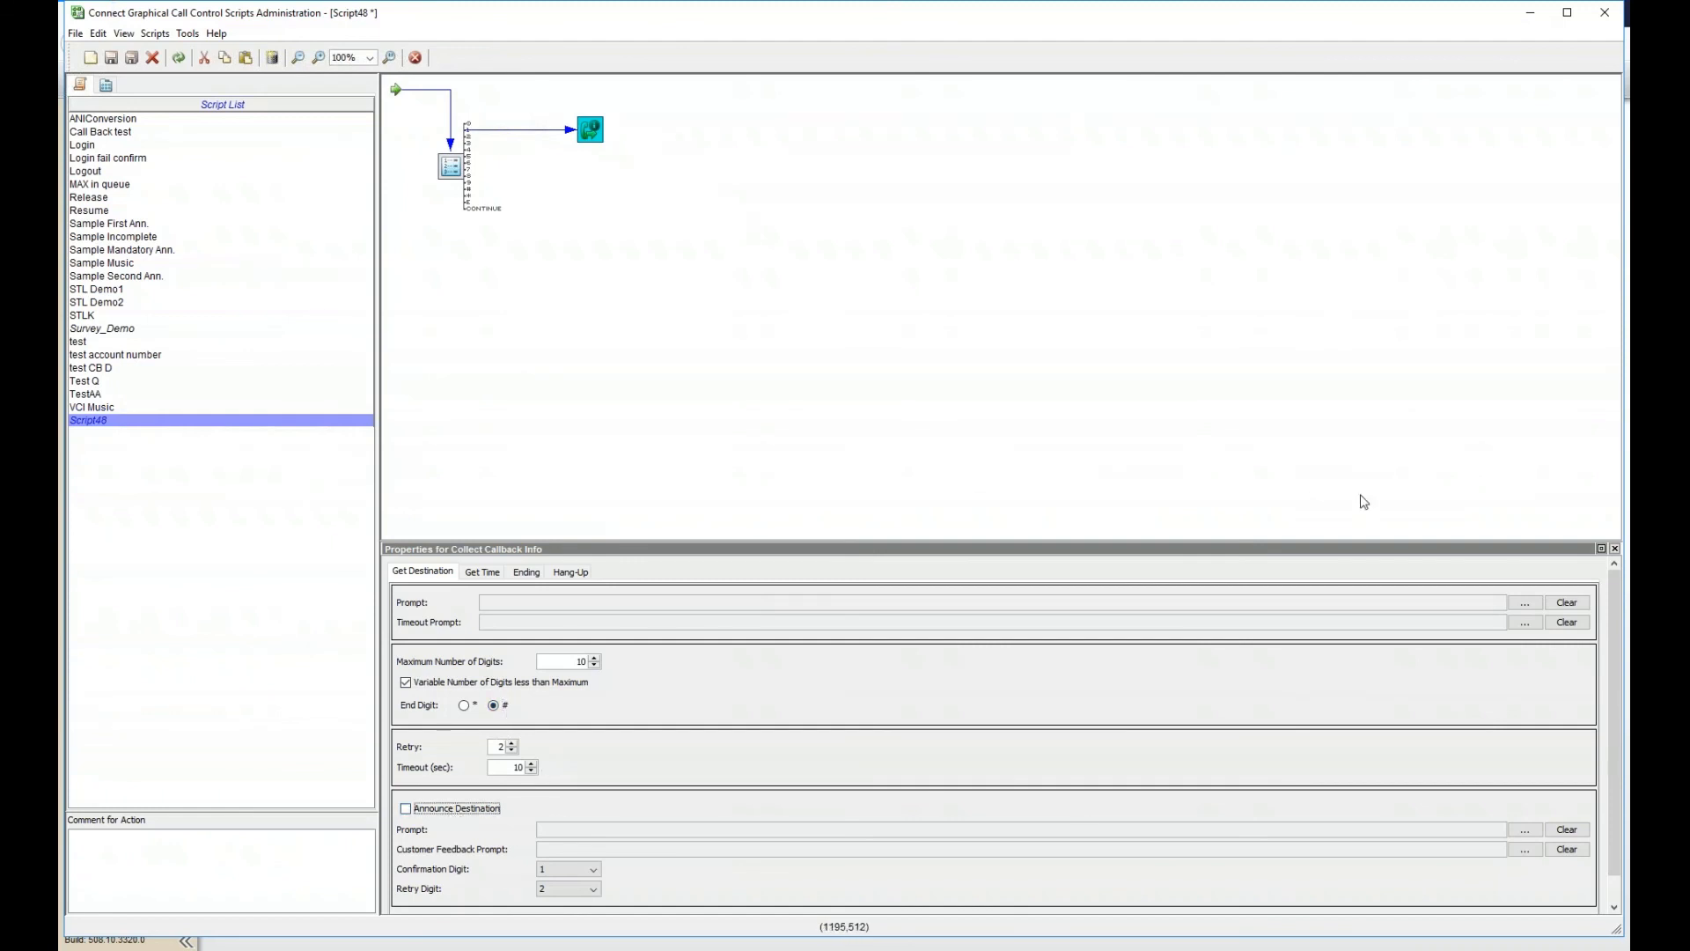
- Browse the en_US Sample prompt recordings to cb_end.wav, then close the browser without assigning a file
left_click(1524, 602)
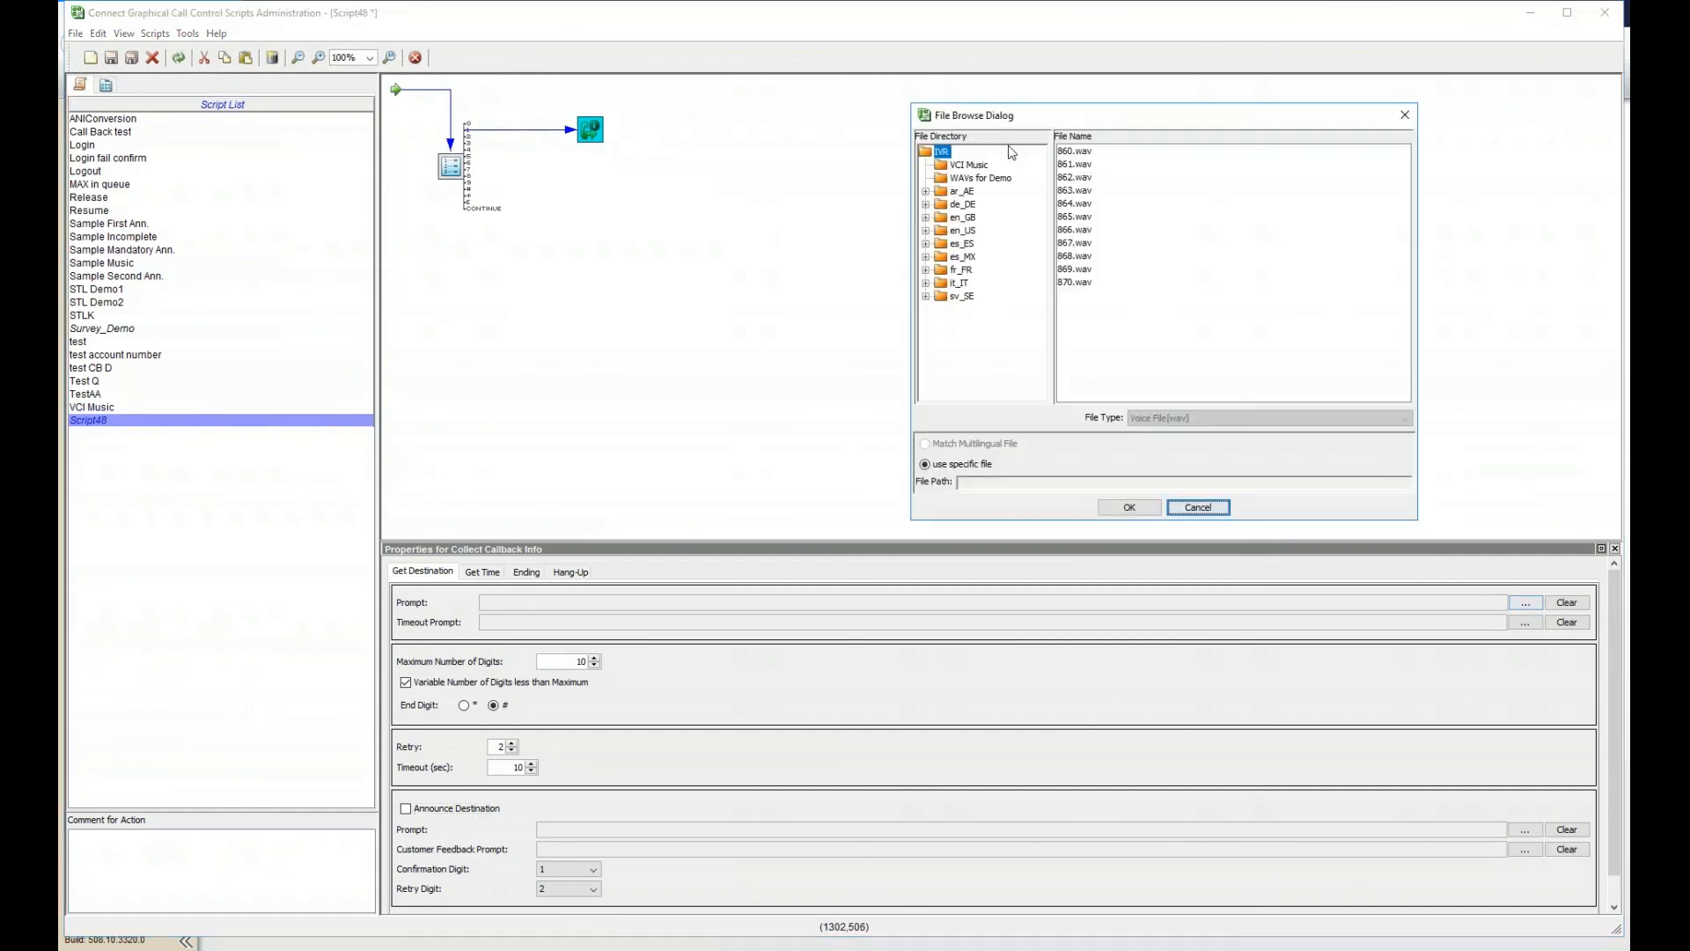
double_click(966, 230)
left_click(977, 271)
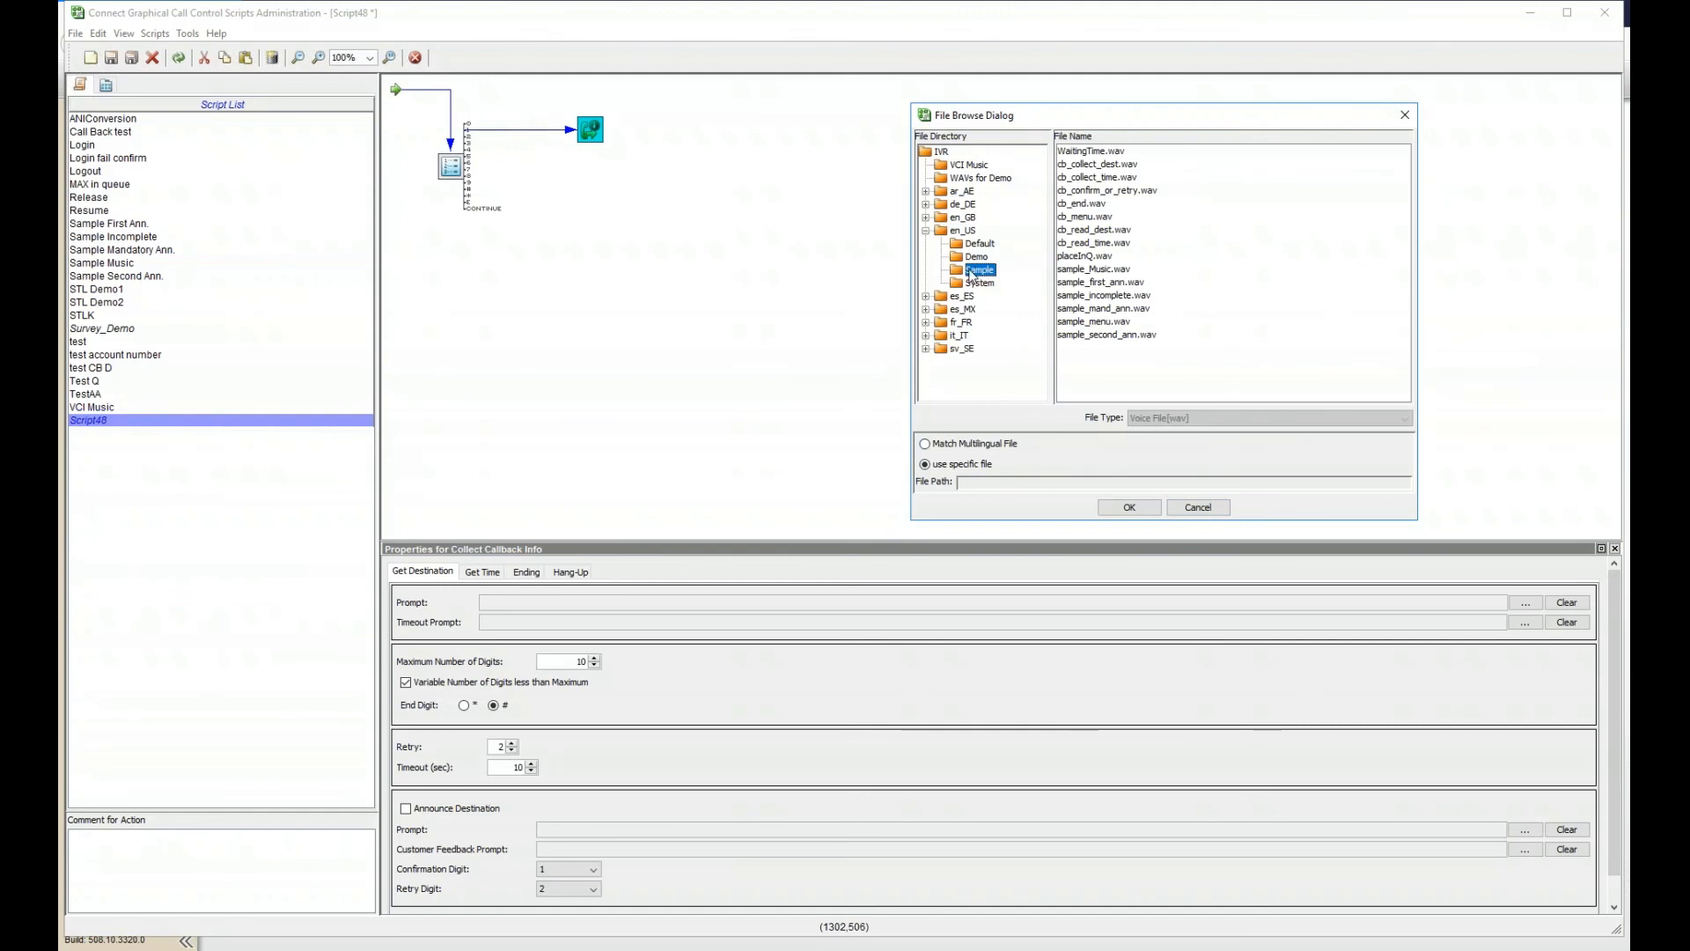
left_click(1065, 167)
left_click(1105, 179)
left_click(1095, 191)
left_click(1085, 204)
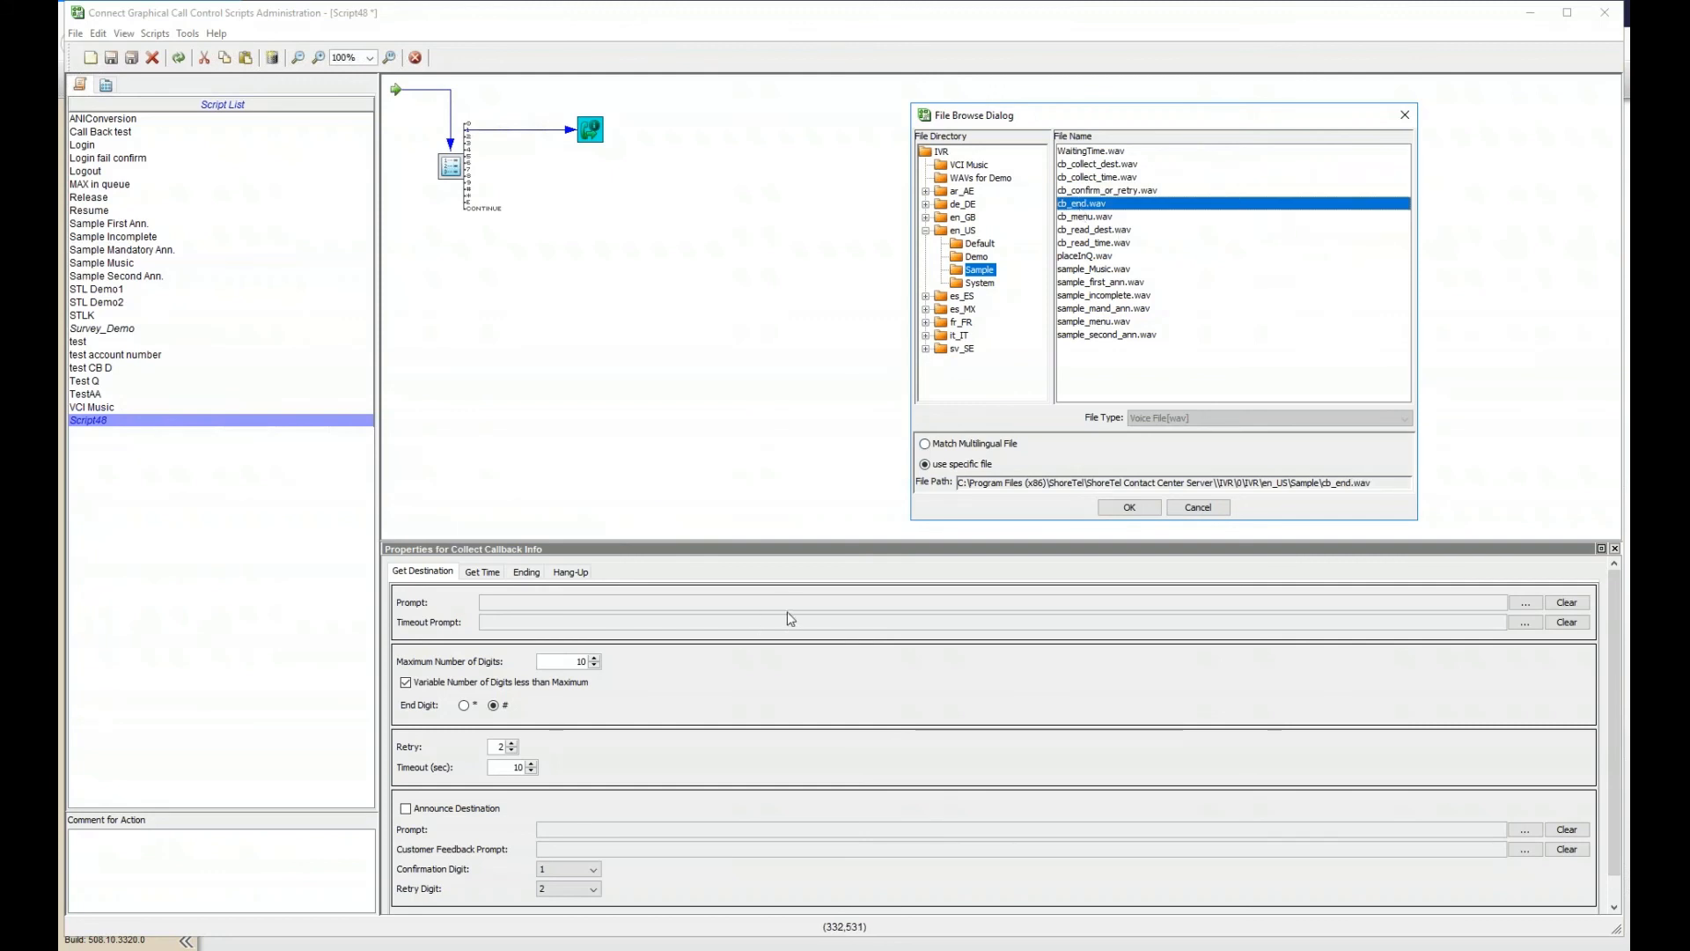
left_click(1174, 517)
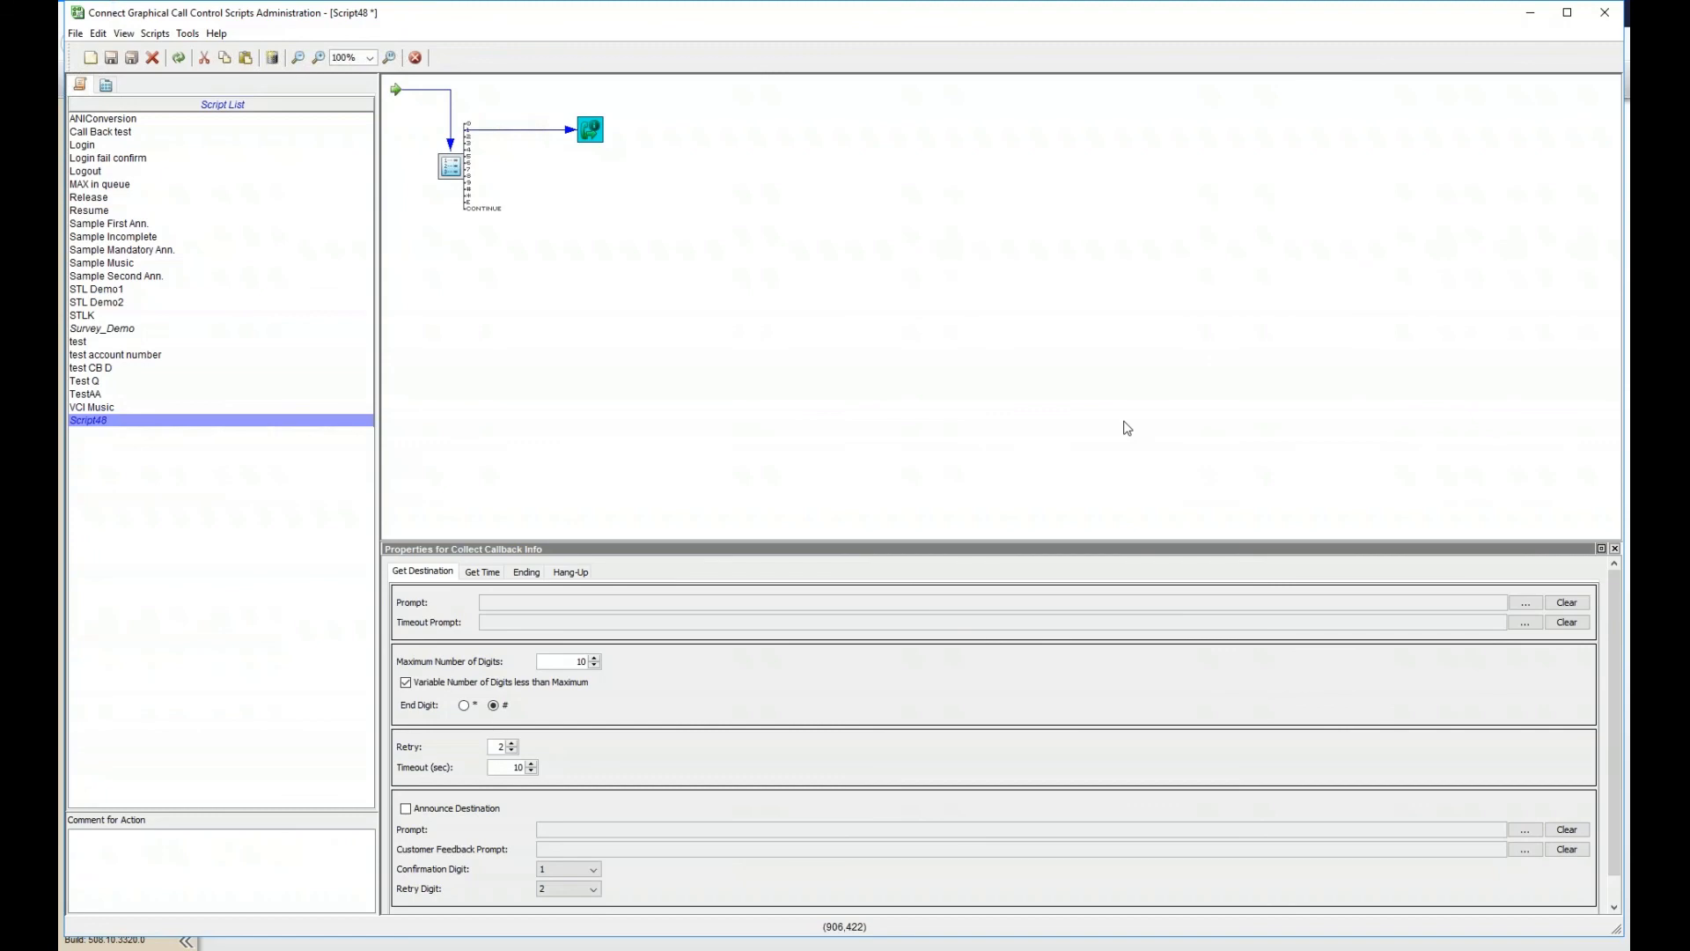
- Switch to Director and open the still-empty Dial Lists page from the left navigation
left_click(1529, 16)
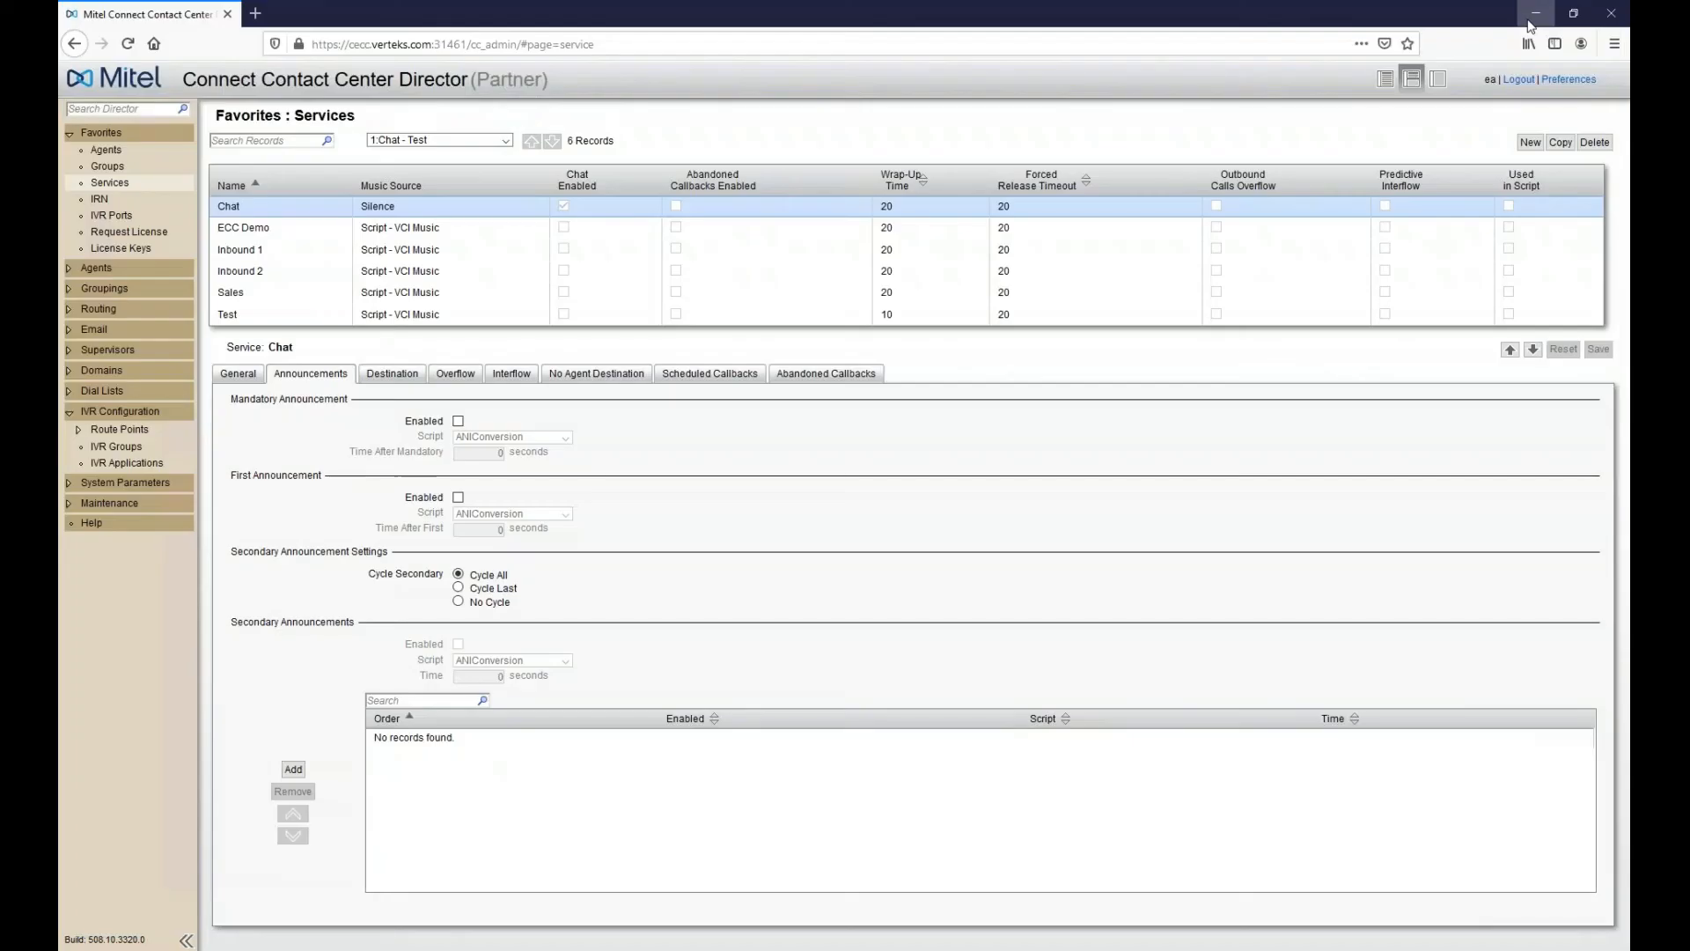
left_click(99, 310)
left_click(100, 310)
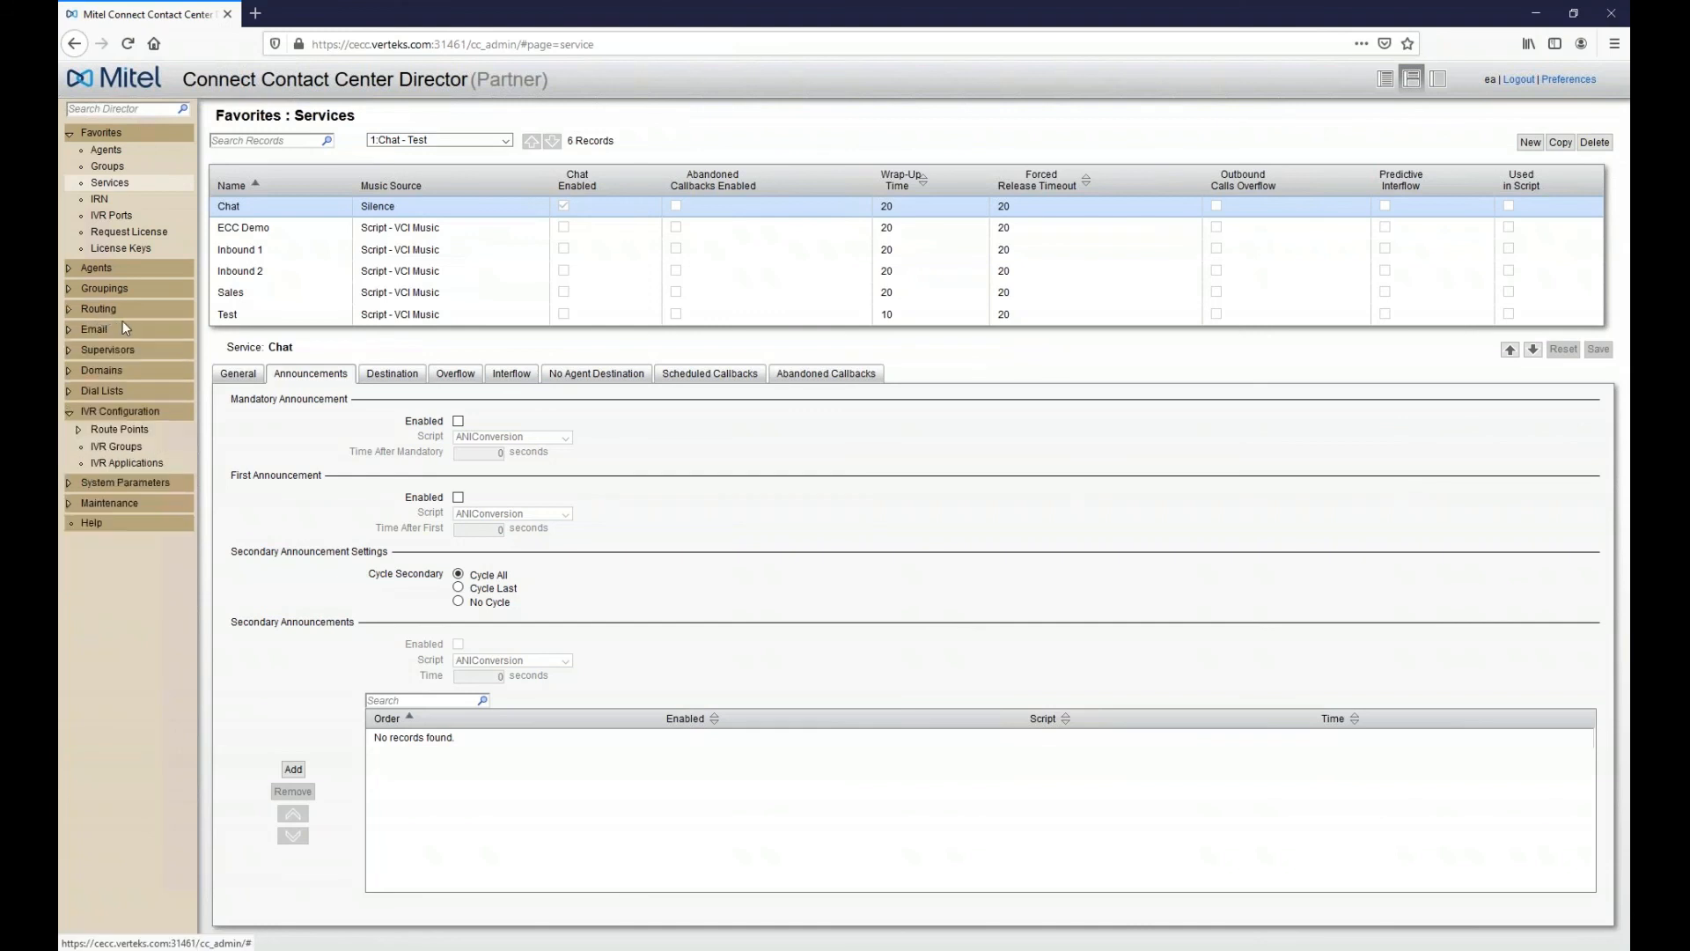
left_click(98, 388)
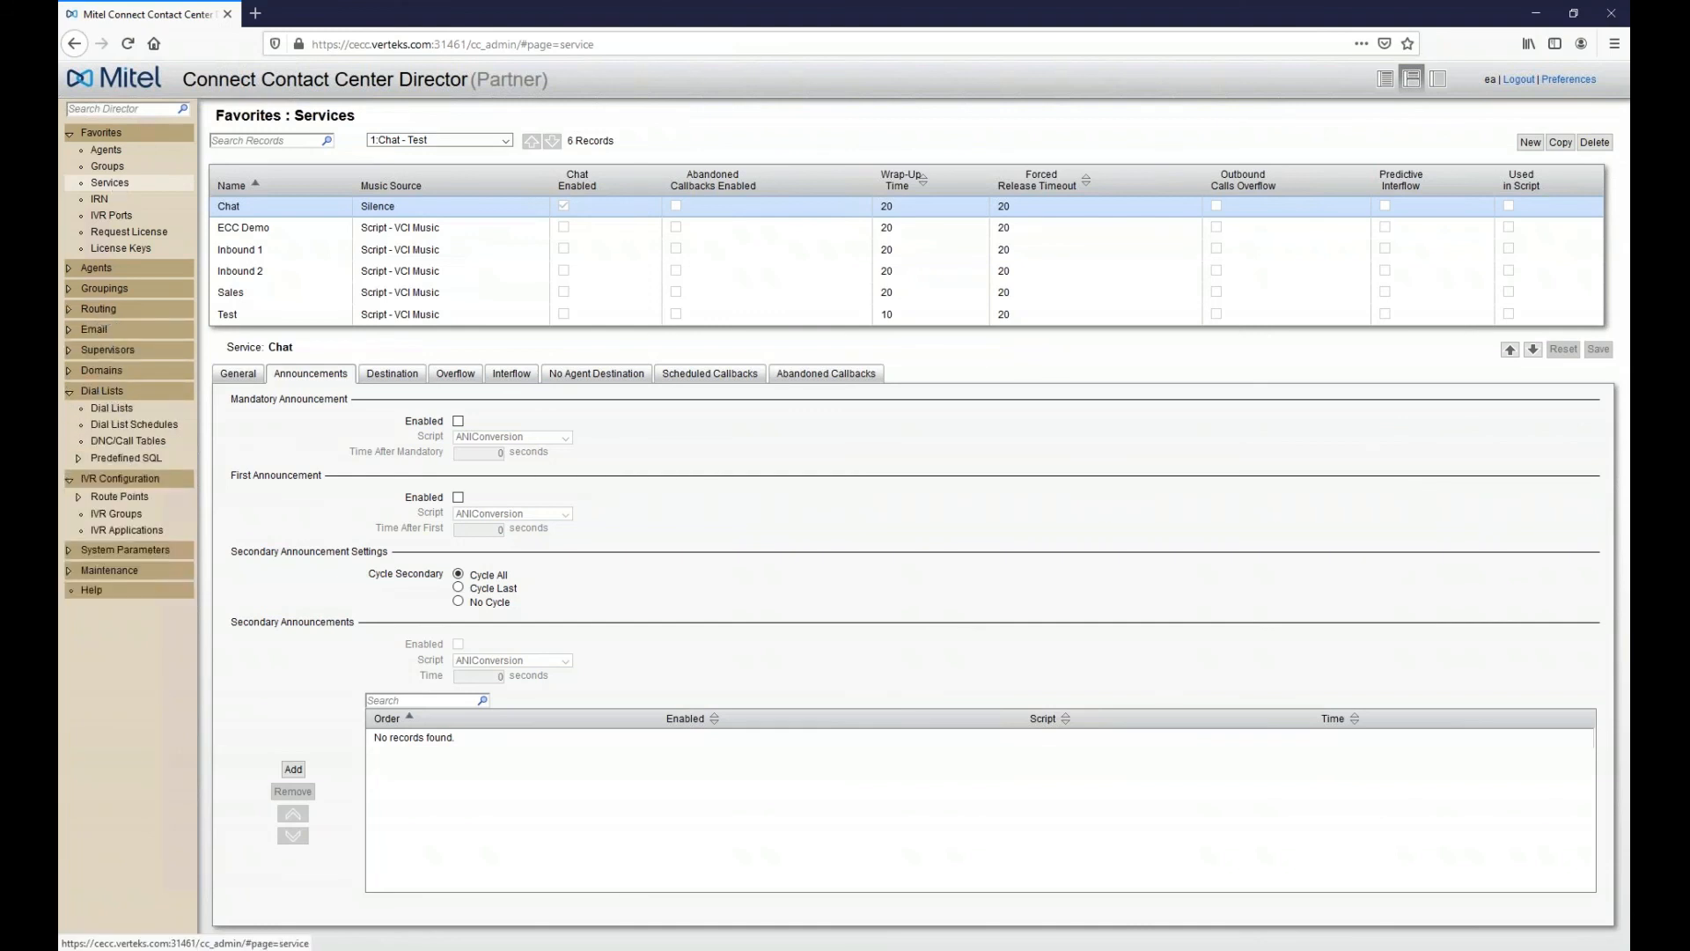
left_click(112, 135)
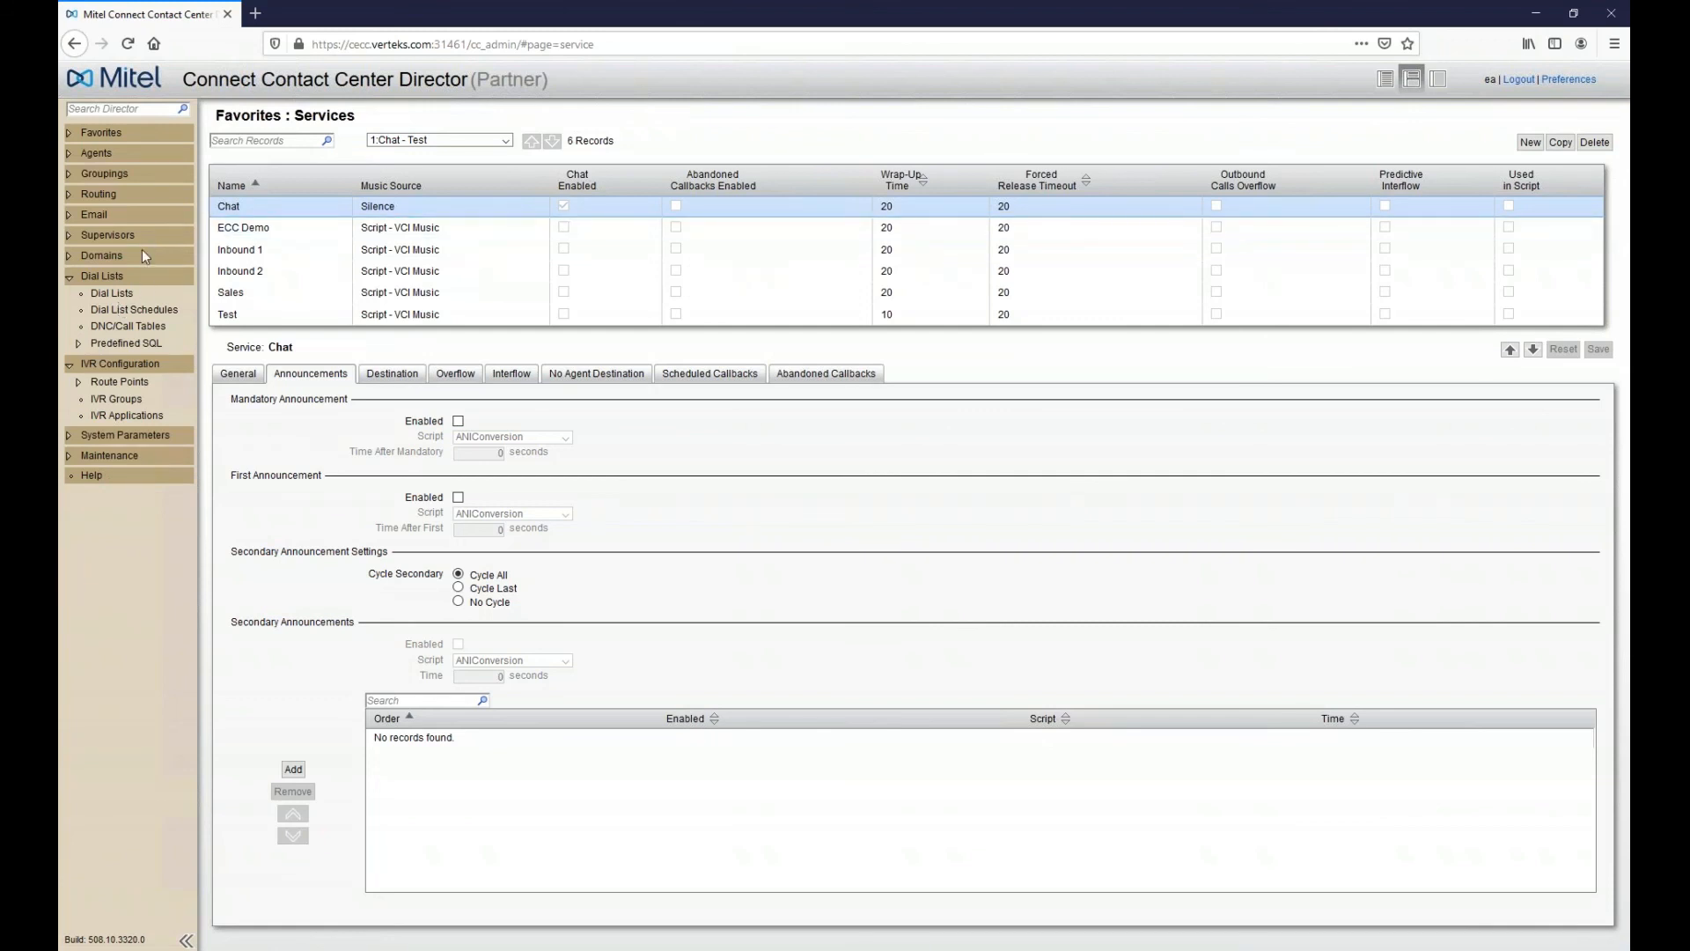
left_click(122, 295)
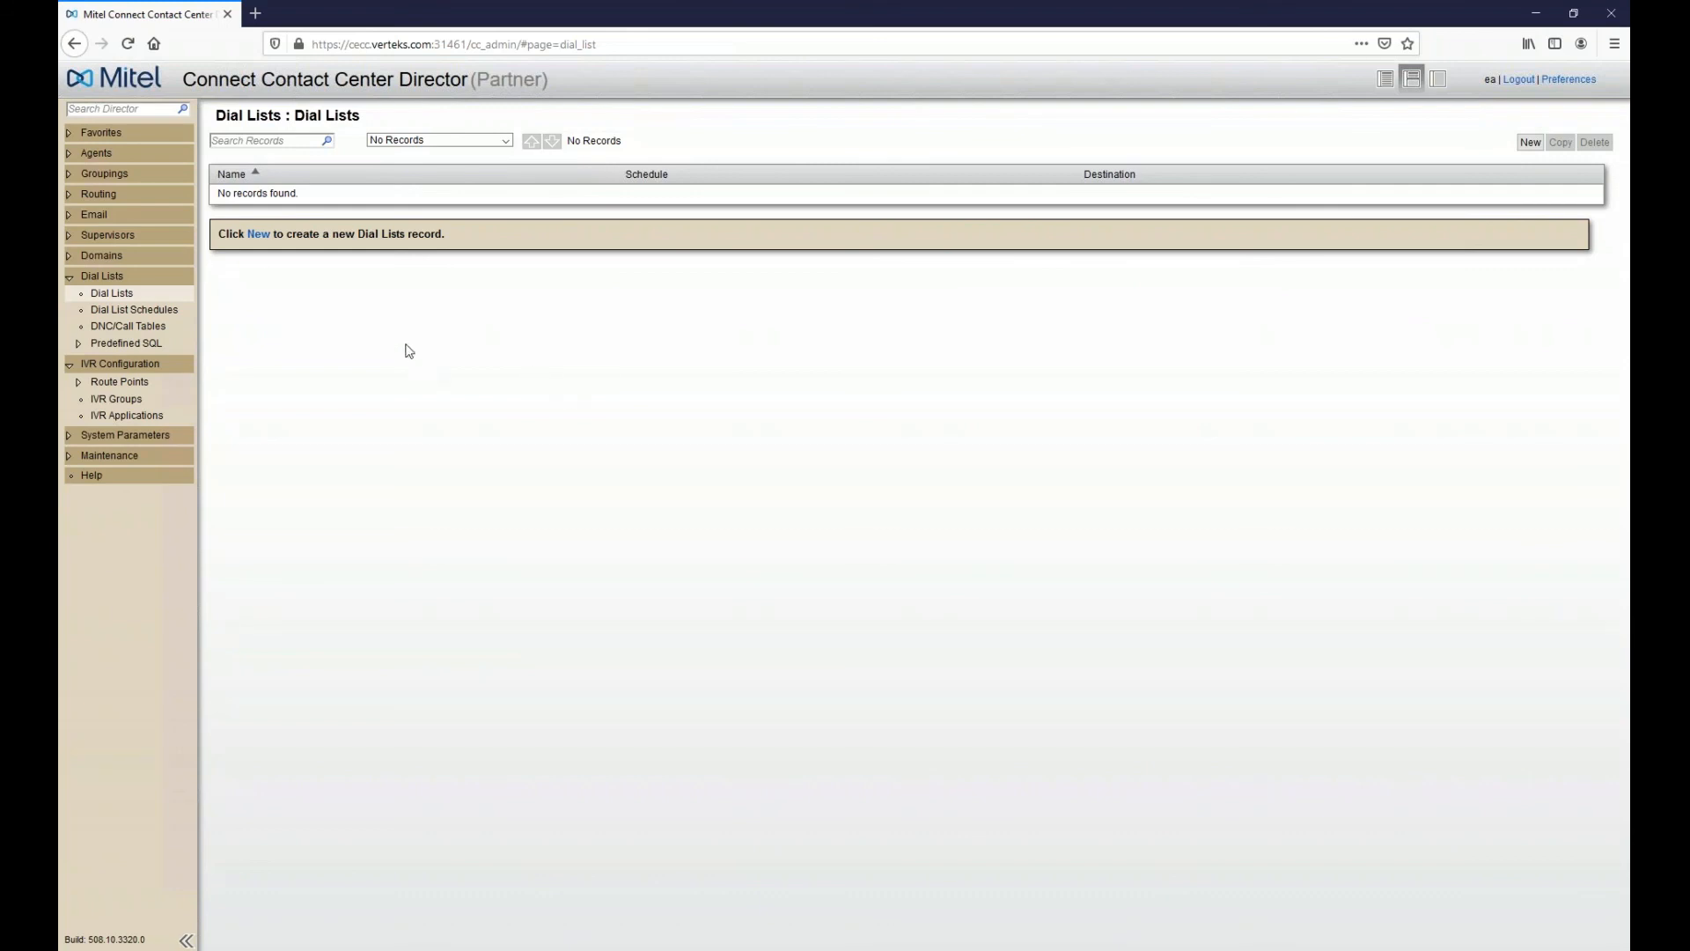
- Create a new dial list record, DialList 1, then nudge the callback node on Script48
left_click(258, 234)
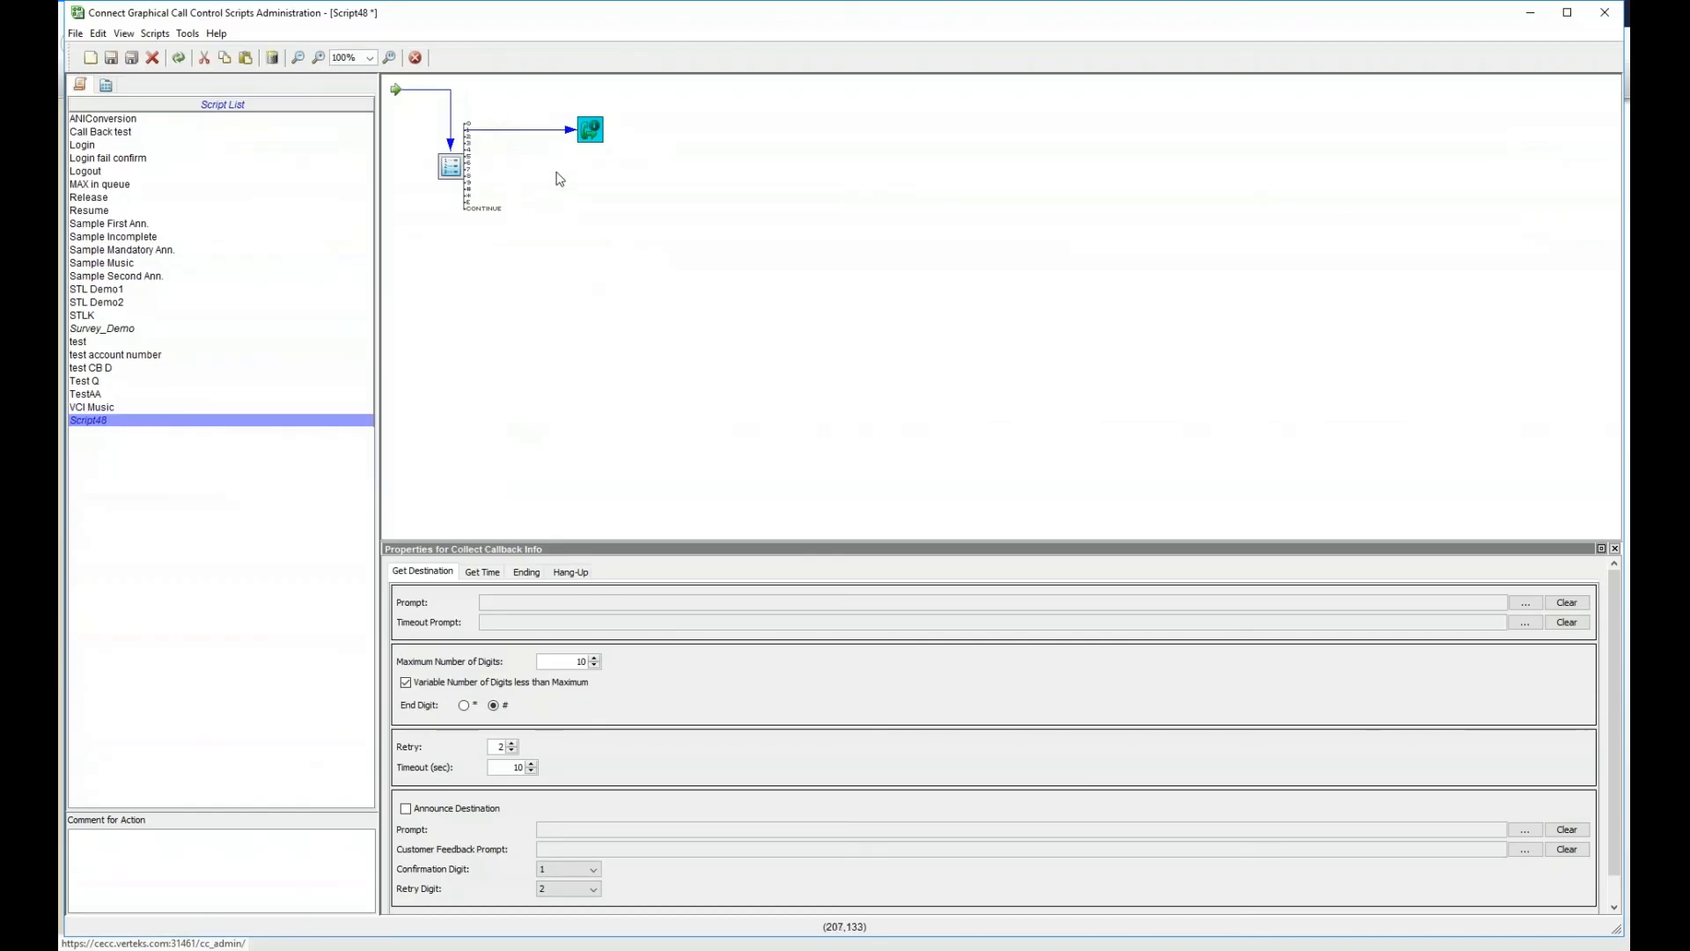
left_click_drag(590, 129, 599, 122)
- Add a SQL Execute action and a Get Digits action to the Script48 canvas
right_click(607, 180)
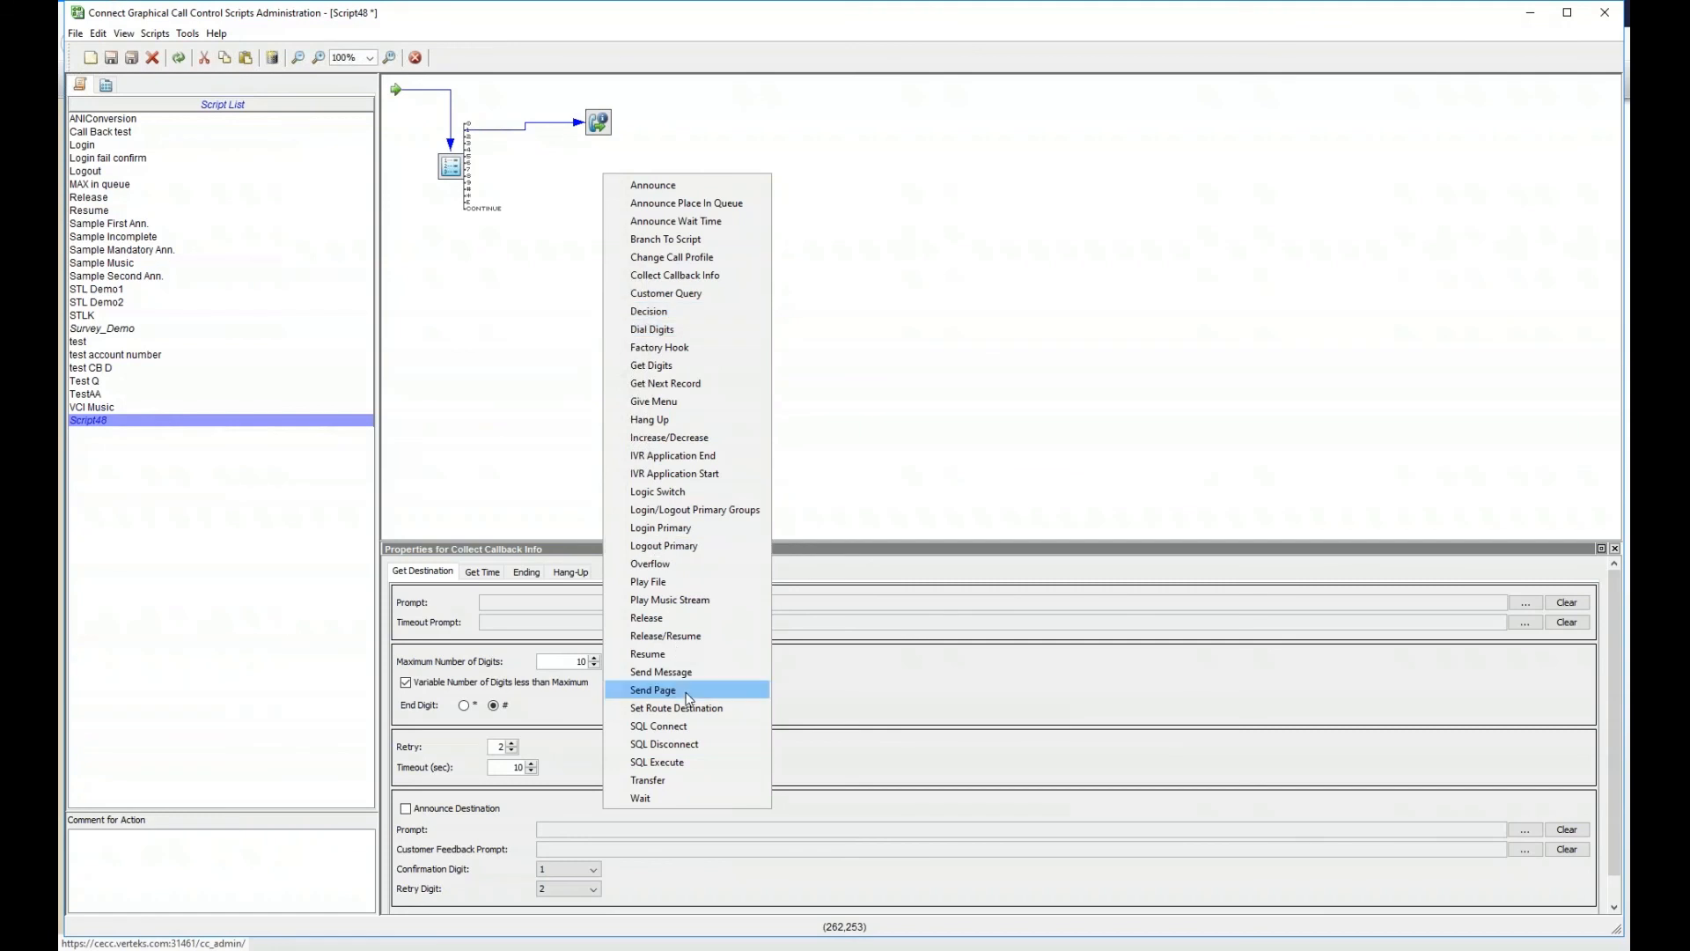
left_click(683, 761)
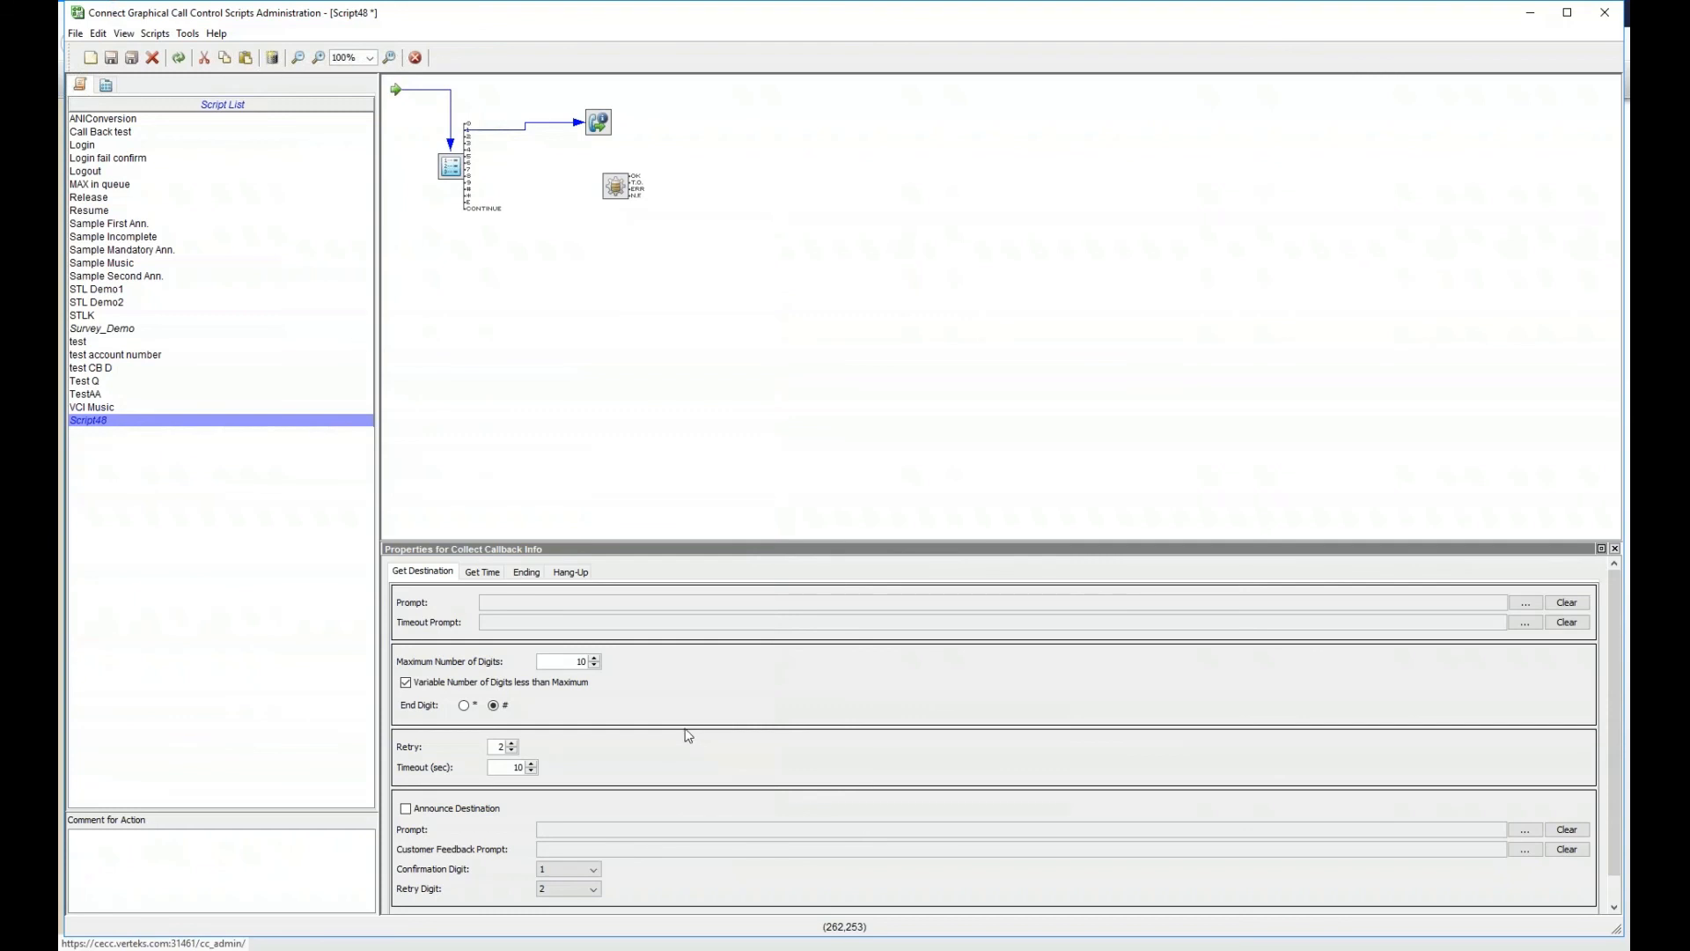
right_click(669, 354)
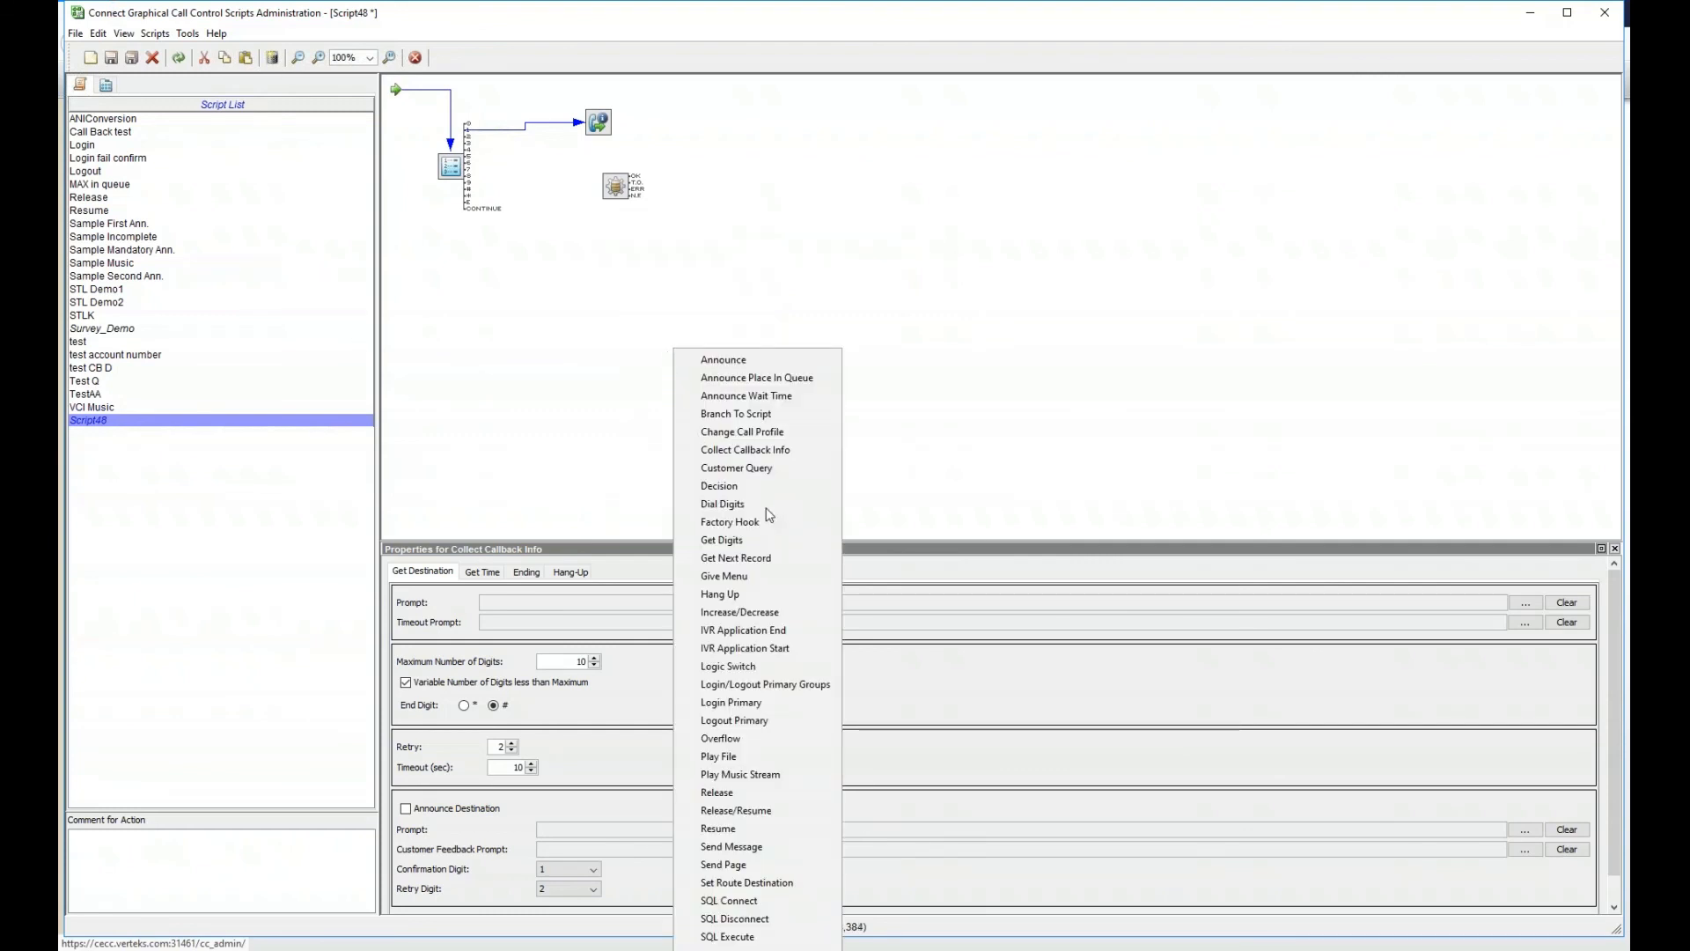
left_click(750, 540)
left_click_drag(685, 370, 590, 317)
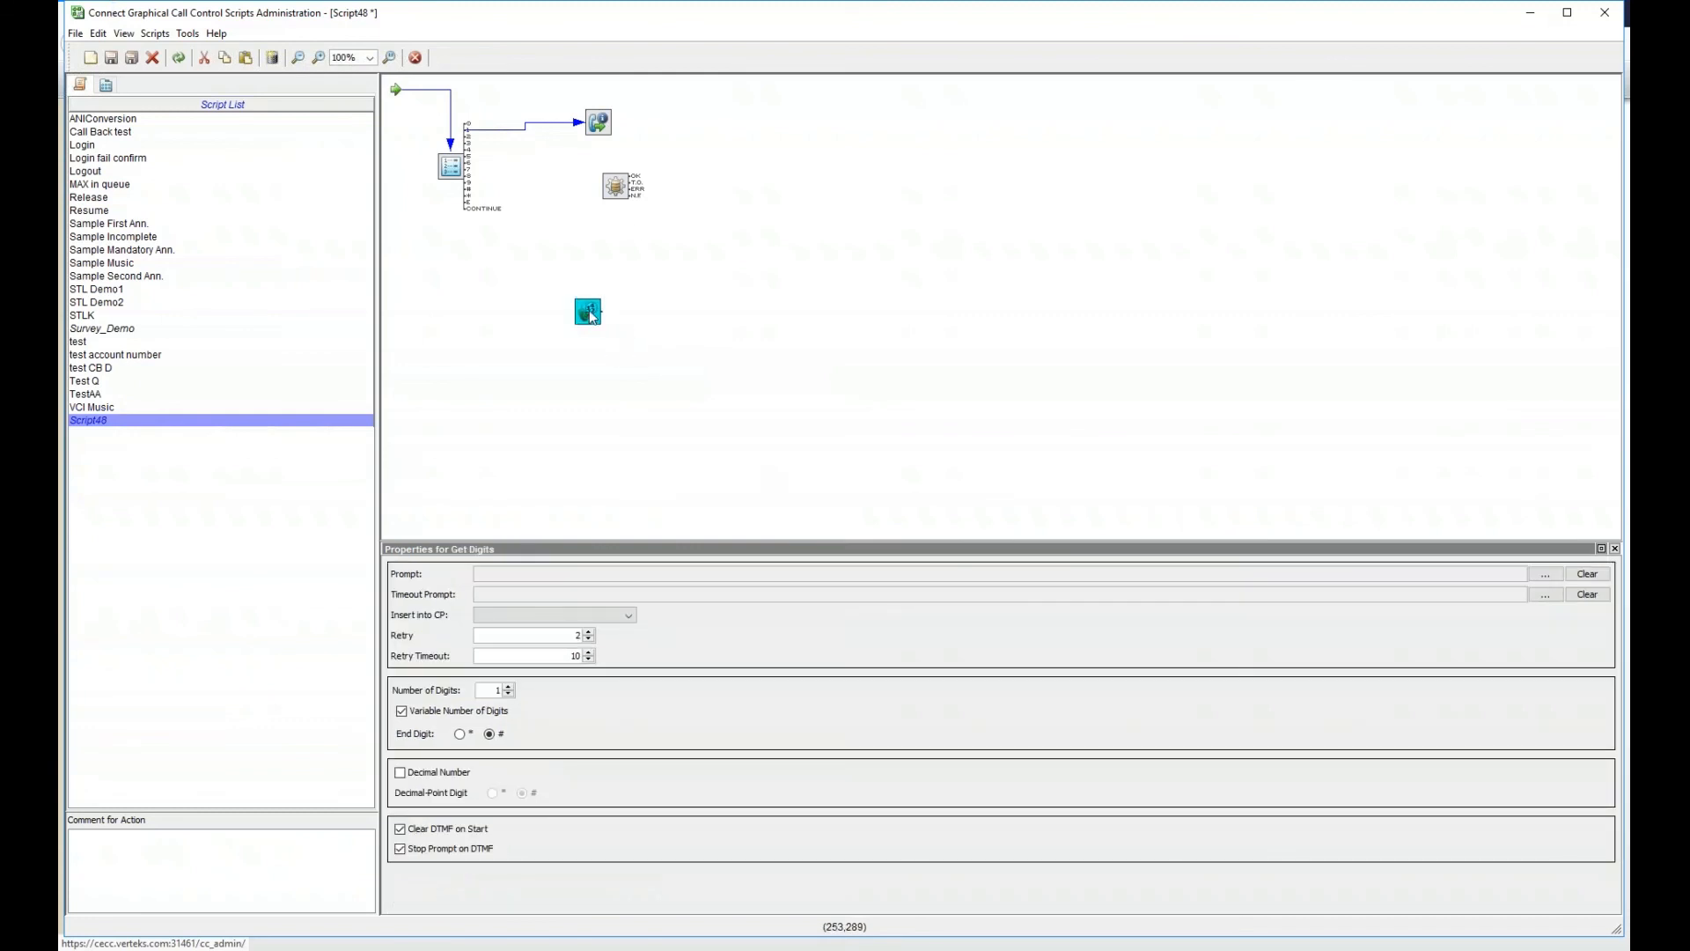
left_click_drag(619, 186, 708, 180)
- Delete the Collect Callback Info node from the script
left_click_drag(614, 136, 613, 143)
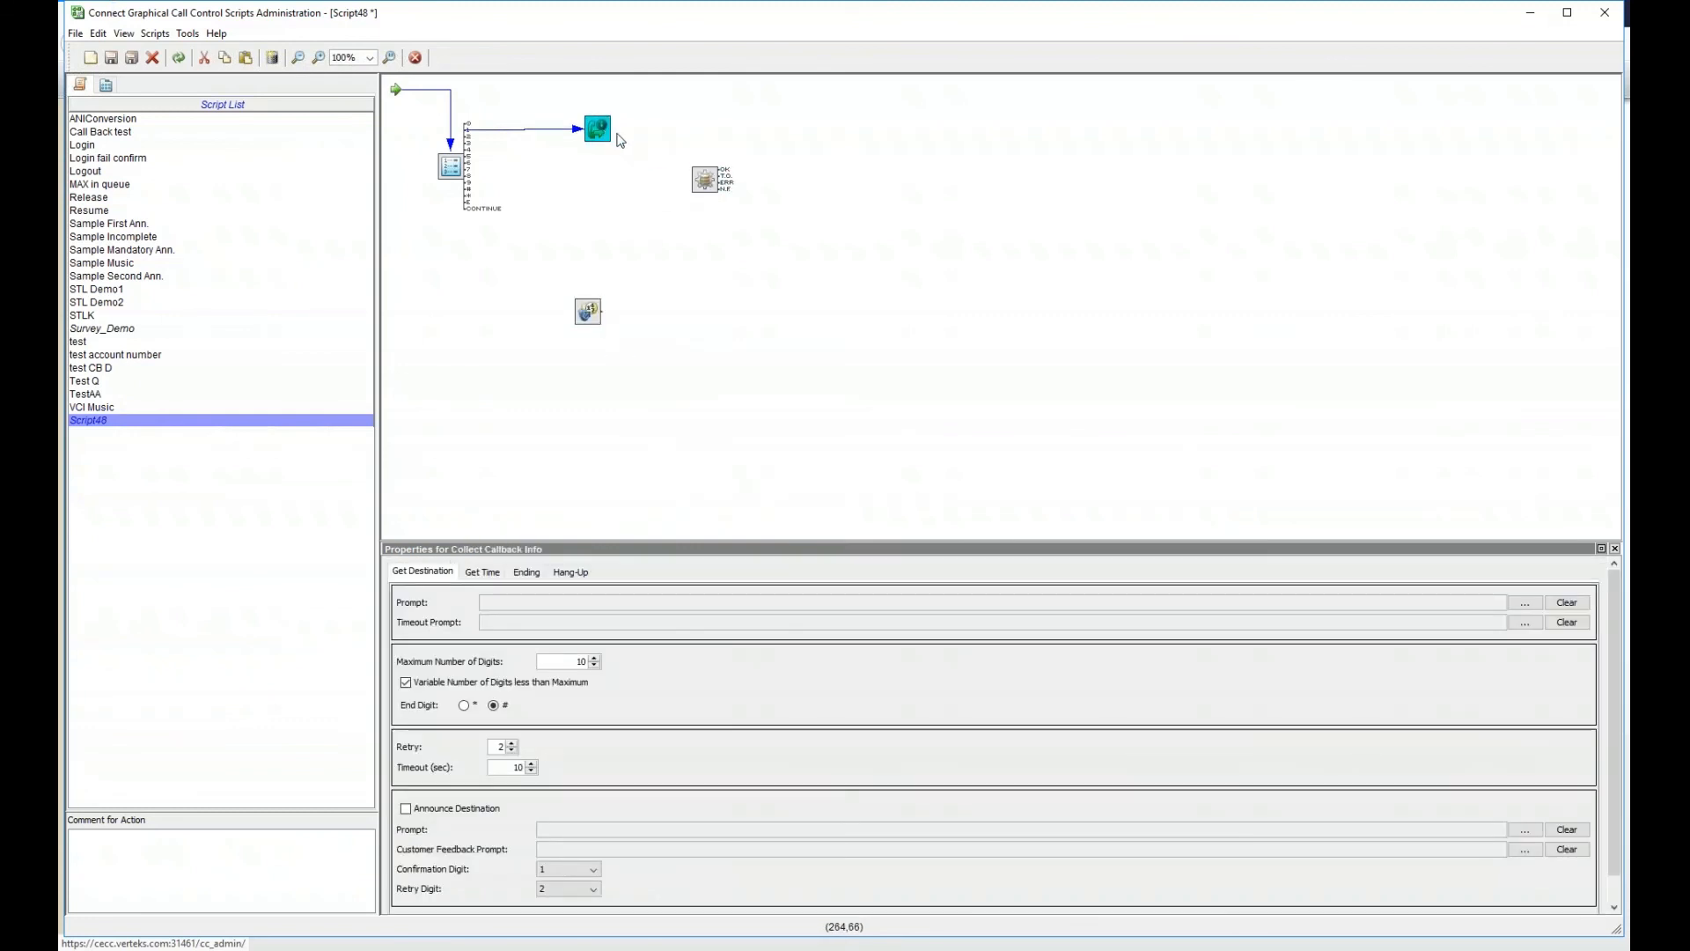
right_click(601, 134)
left_click(625, 141)
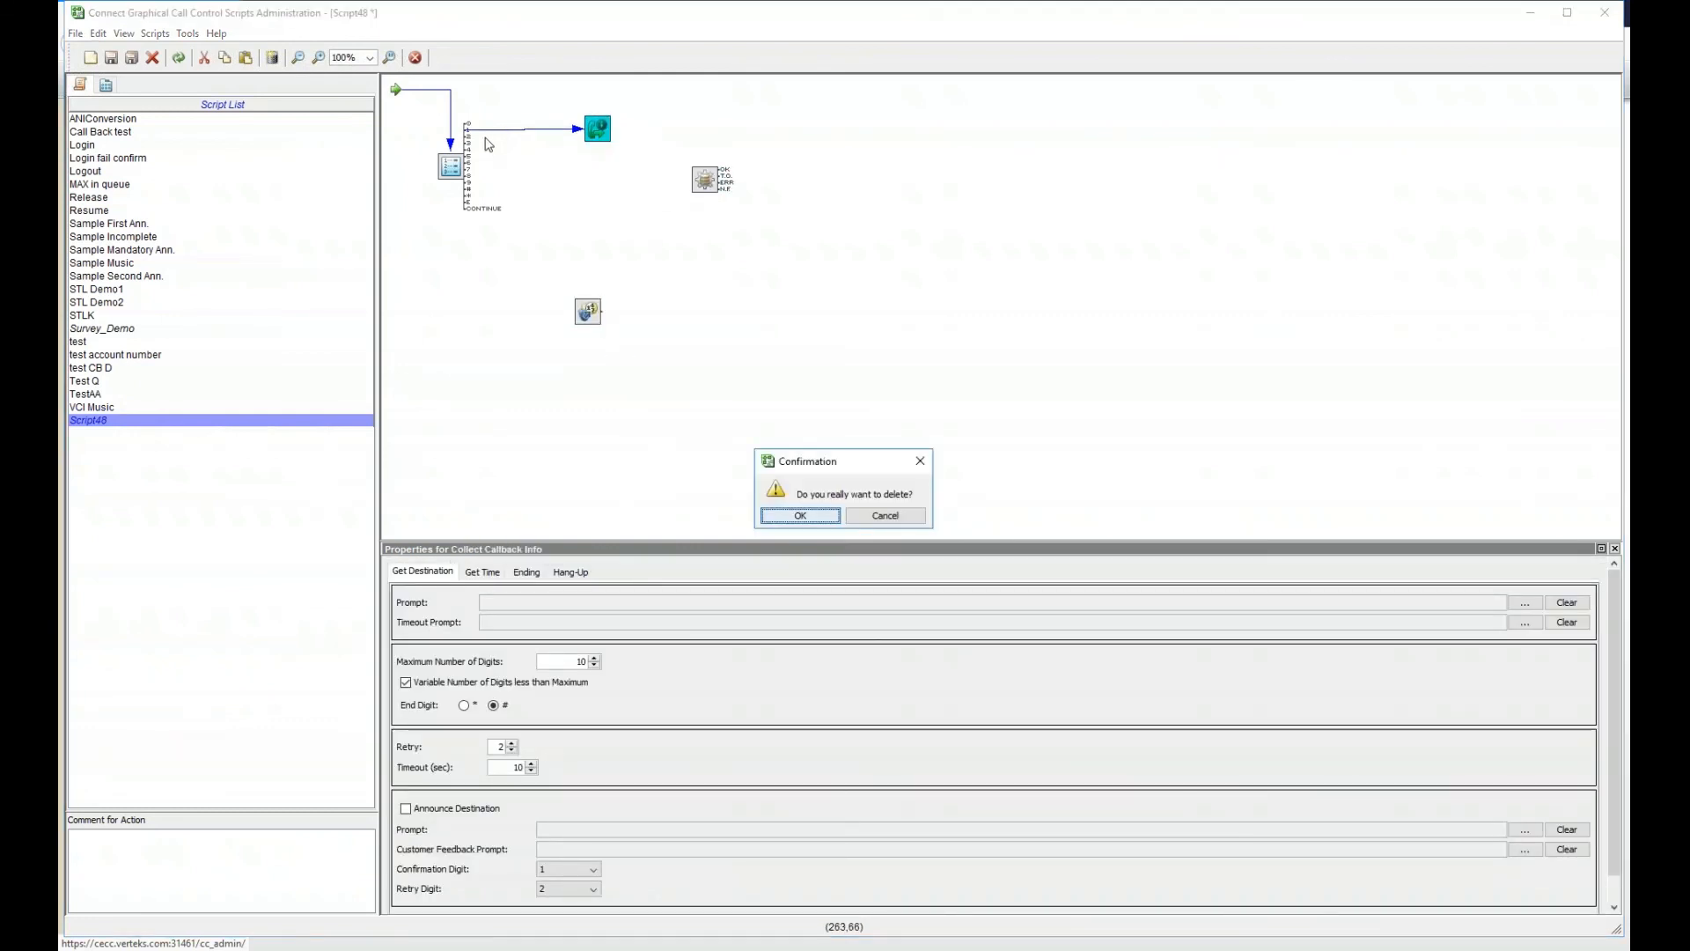
left_click(800, 515)
- Place Get Digits after Give Menu, link it to SQL Execute, and return to Director
left_click_drag(589, 315, 559, 137)
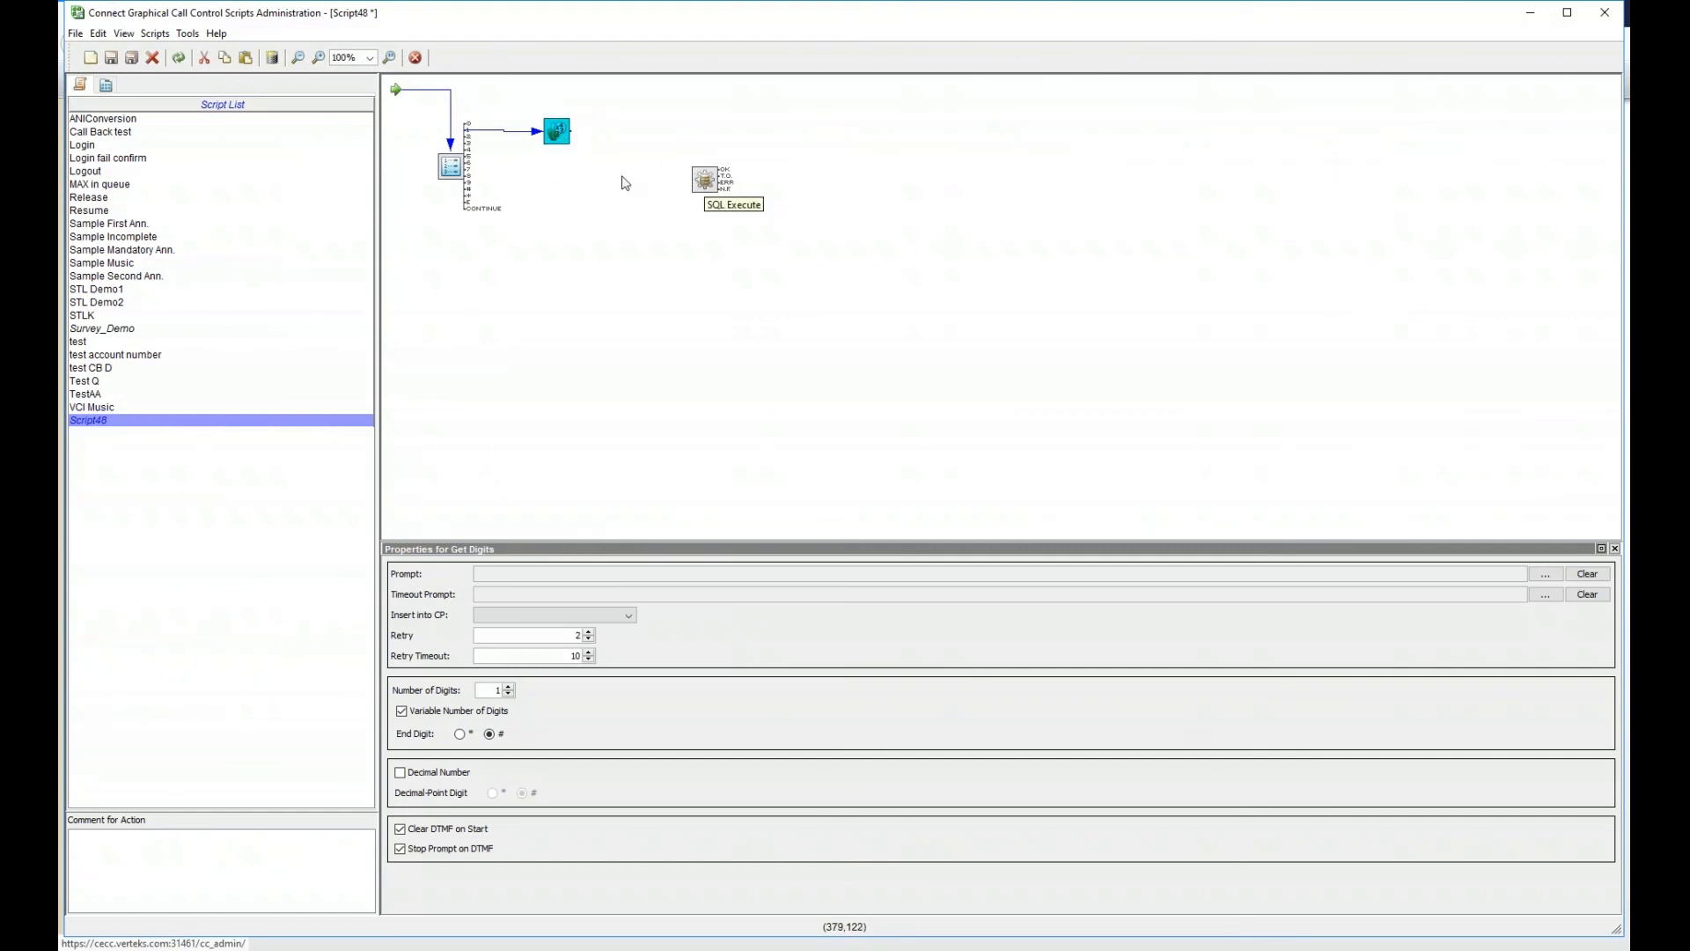
mouse_move(568, 133)
left_mouse_down()
mouse_move(705, 199)
mouse_move(708, 183)
left_mouse_up()
left_click_drag(712, 181, 645, 133)
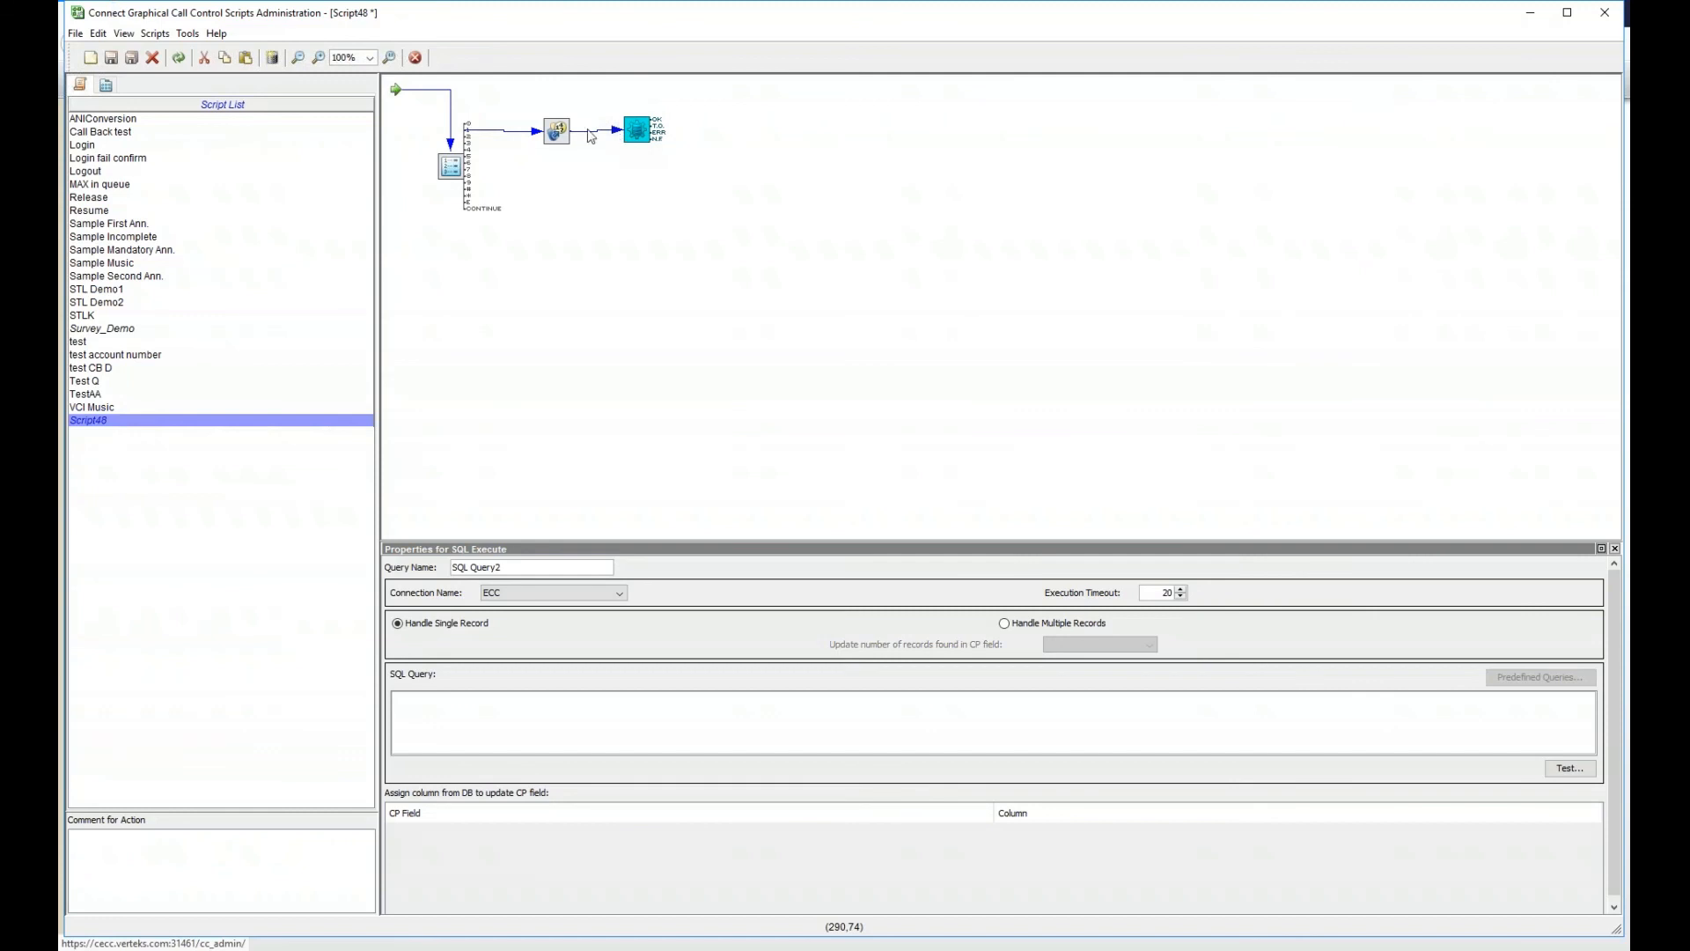
left_click(1529, 14)
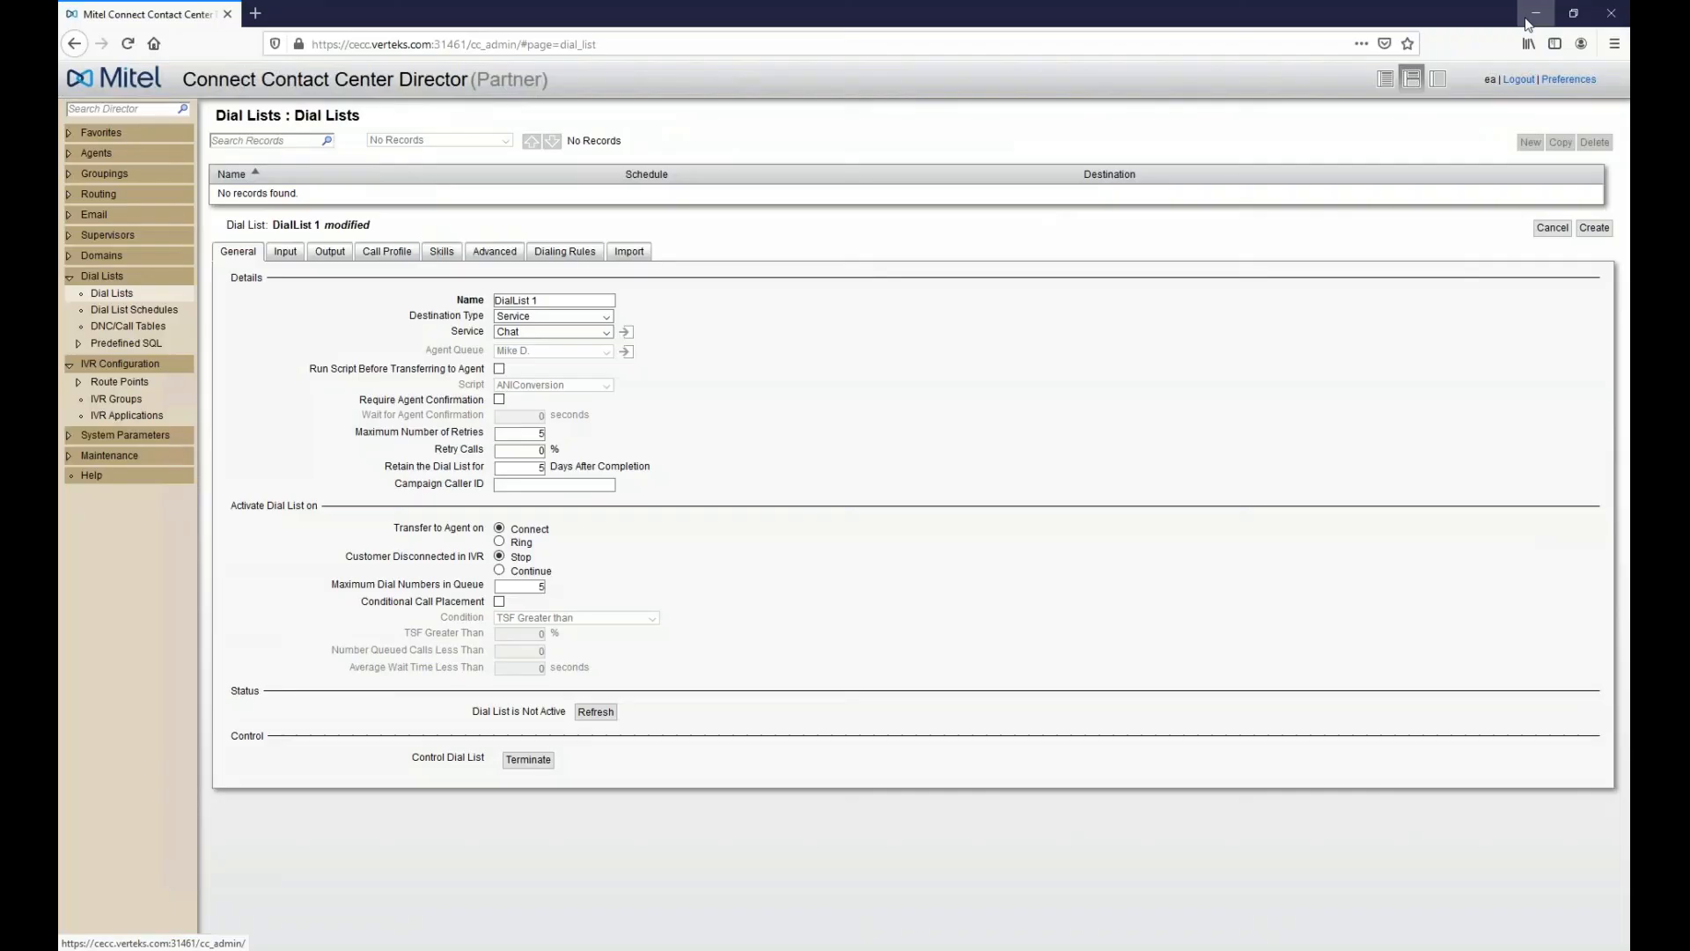